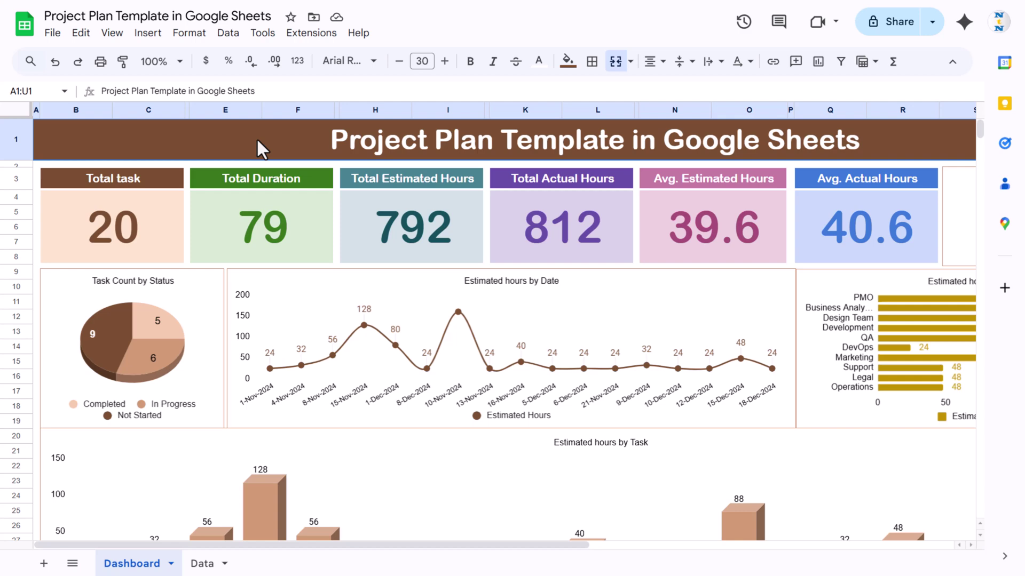
# Review the six summary cards on the Dashboard sheet, from Total task to Avg. Actual Hours.
pyautogui.click(130, 178)
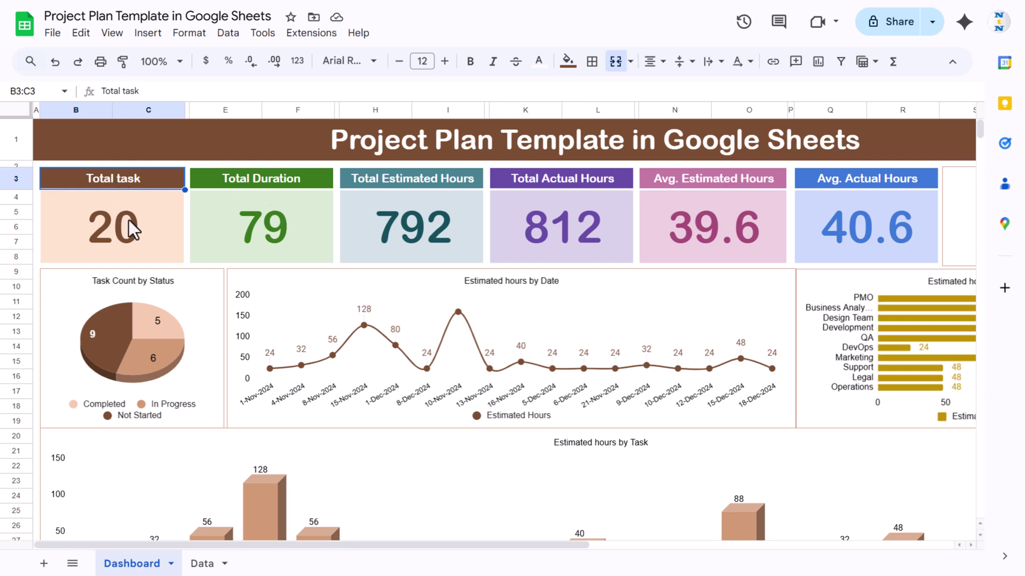
pyautogui.click(287, 177)
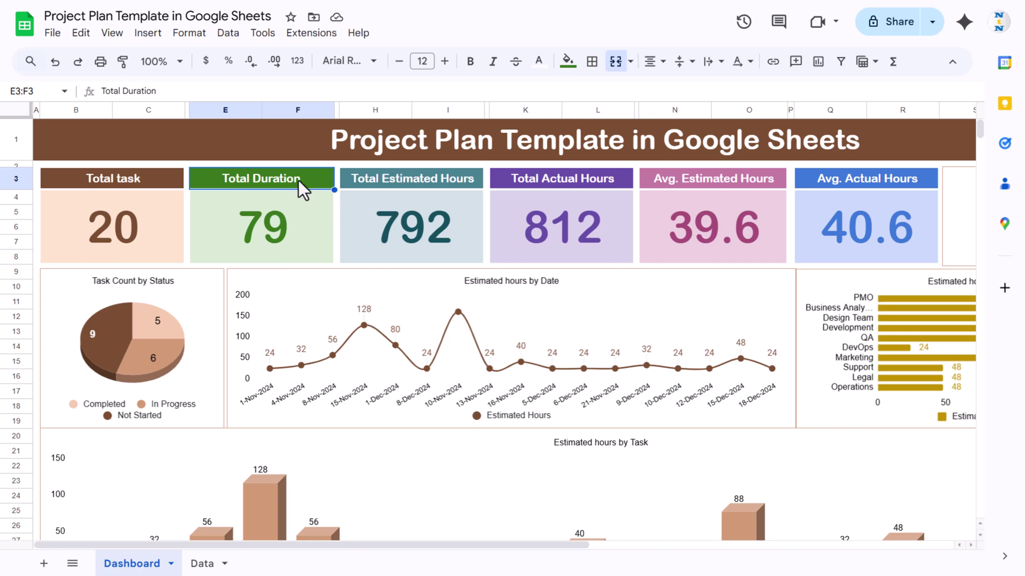
pyautogui.click(360, 182)
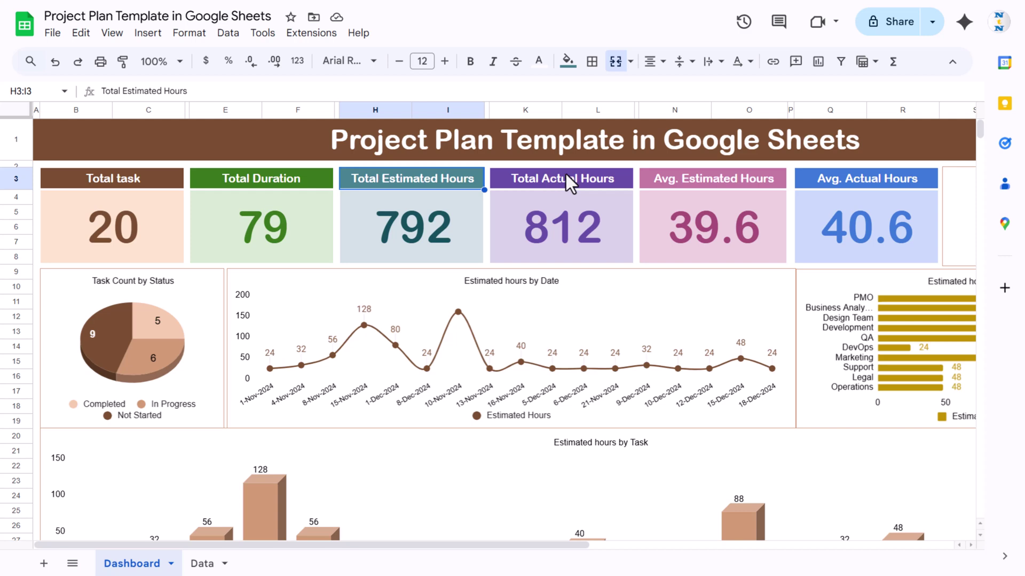
pyautogui.click(553, 184)
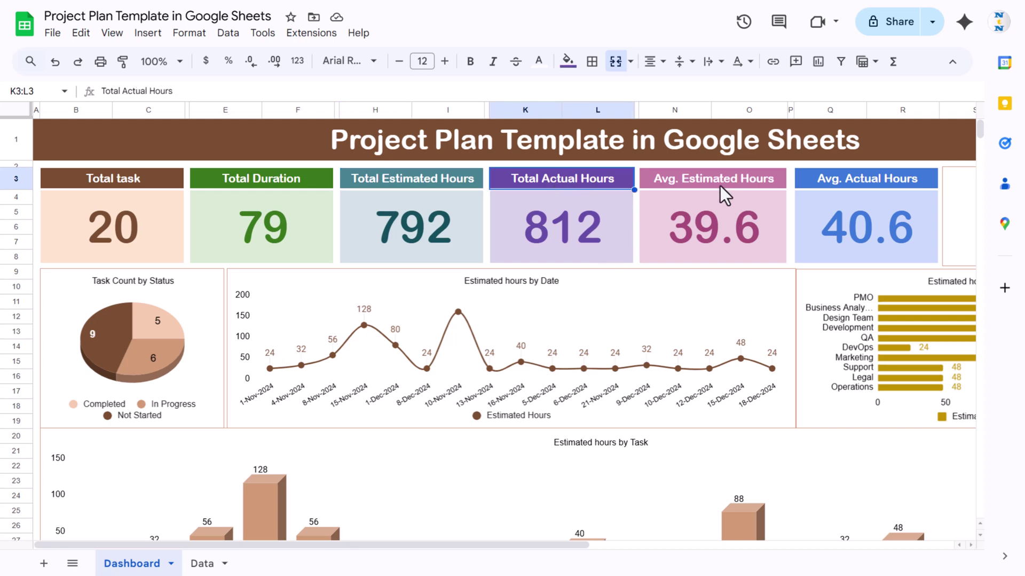
pyautogui.click(697, 187)
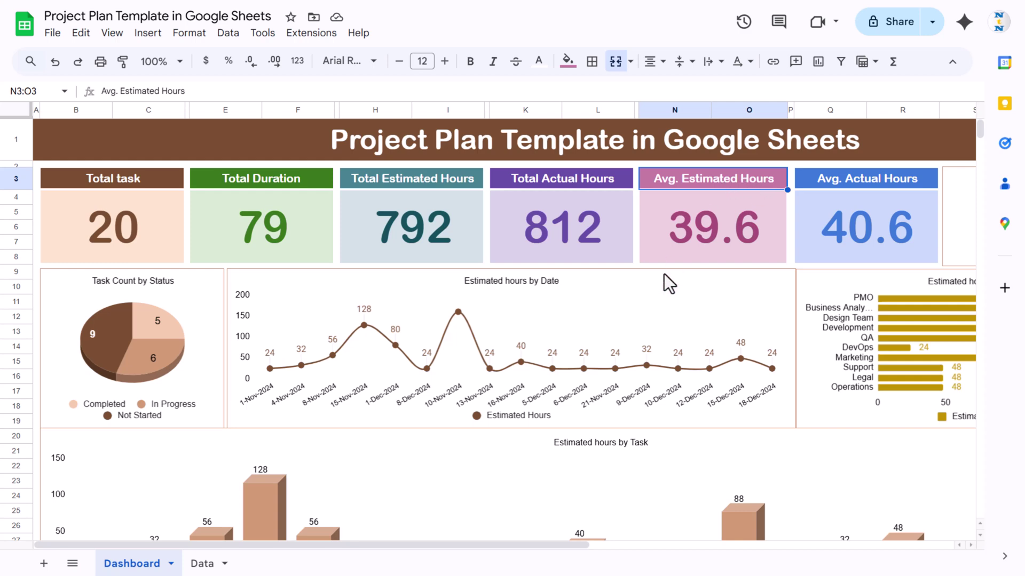
pyautogui.click(881, 187)
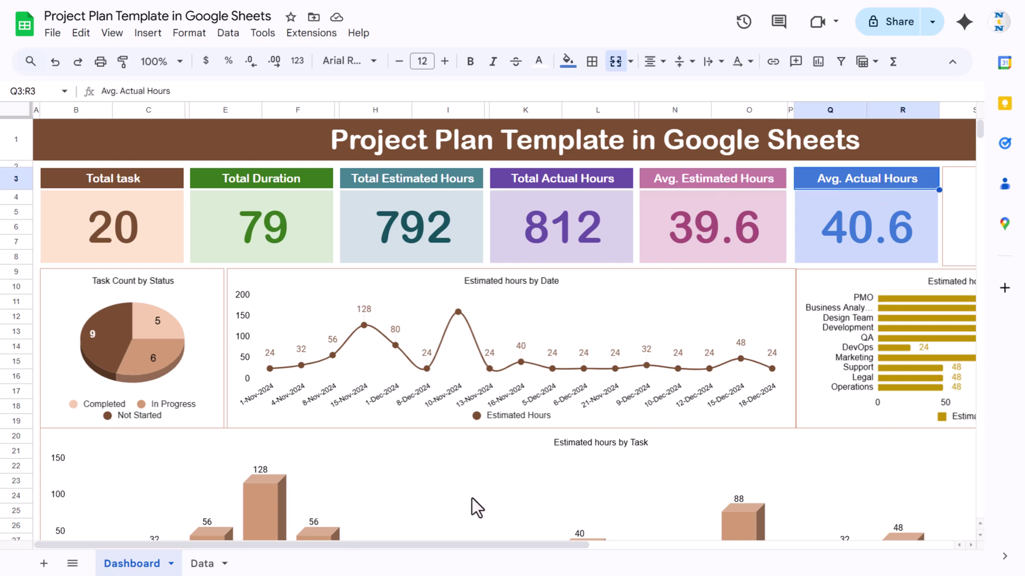
# Examine the dashboard charts for task count by status and priority, and estimated hours by date, team and task.
pyautogui.moveTo(322, 546); pyautogui.dragTo(458, 546)
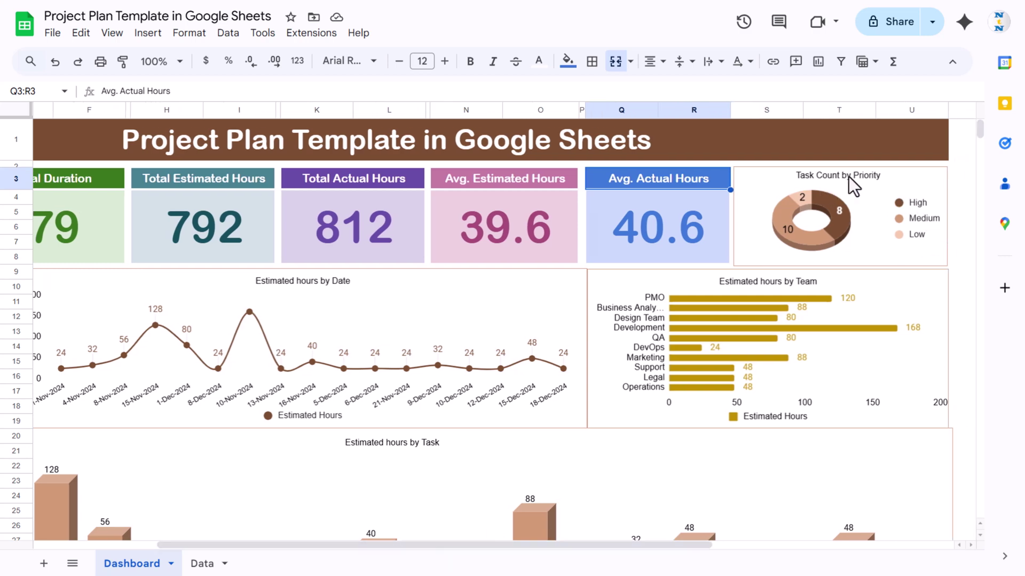
pyautogui.moveTo(423, 545); pyautogui.dragTo(239, 550)
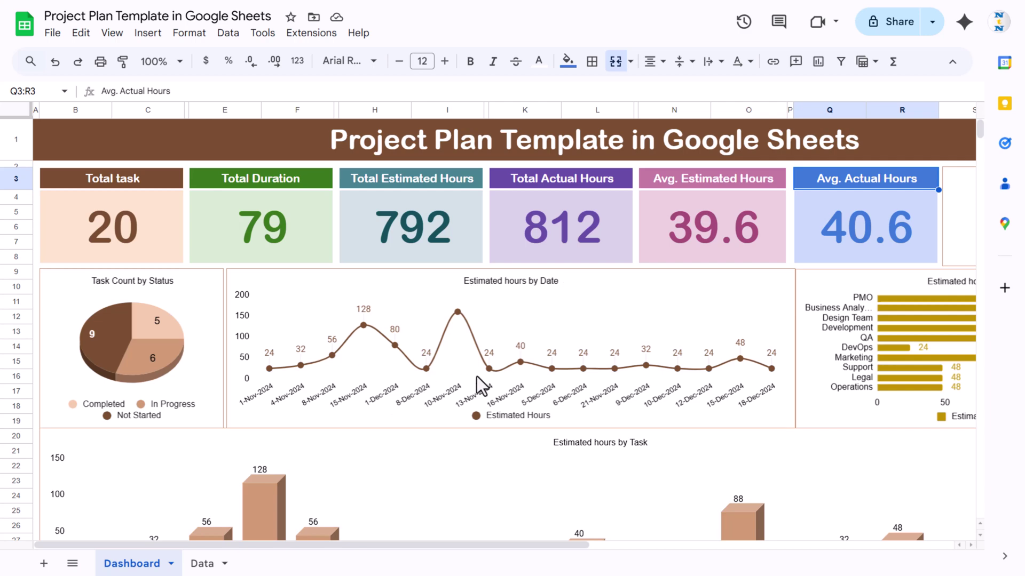
pyautogui.moveTo(335, 546); pyautogui.dragTo(462, 548)
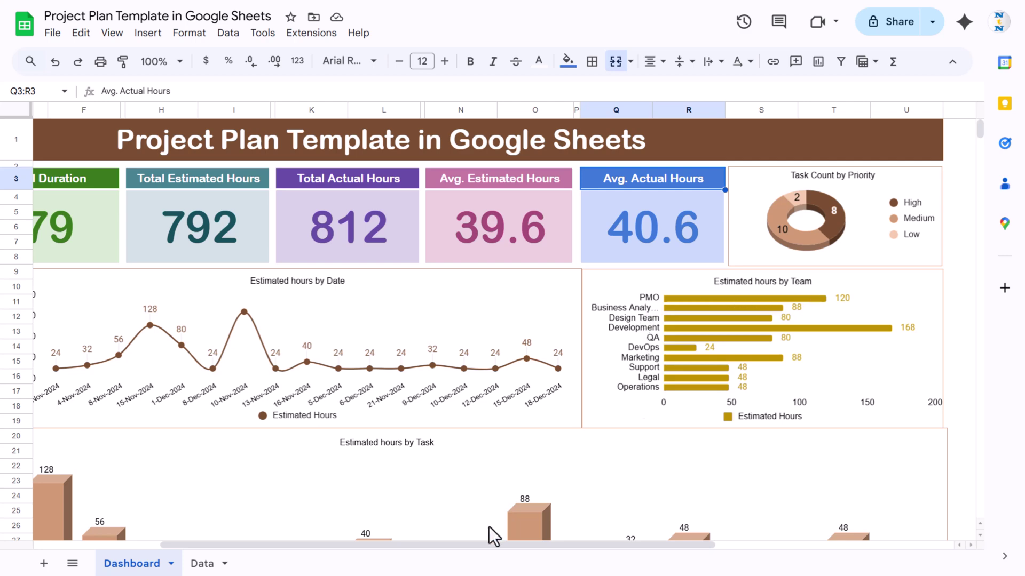
pyautogui.moveTo(428, 547); pyautogui.dragTo(277, 545)
pyautogui.scroll(-5, 505, 409)
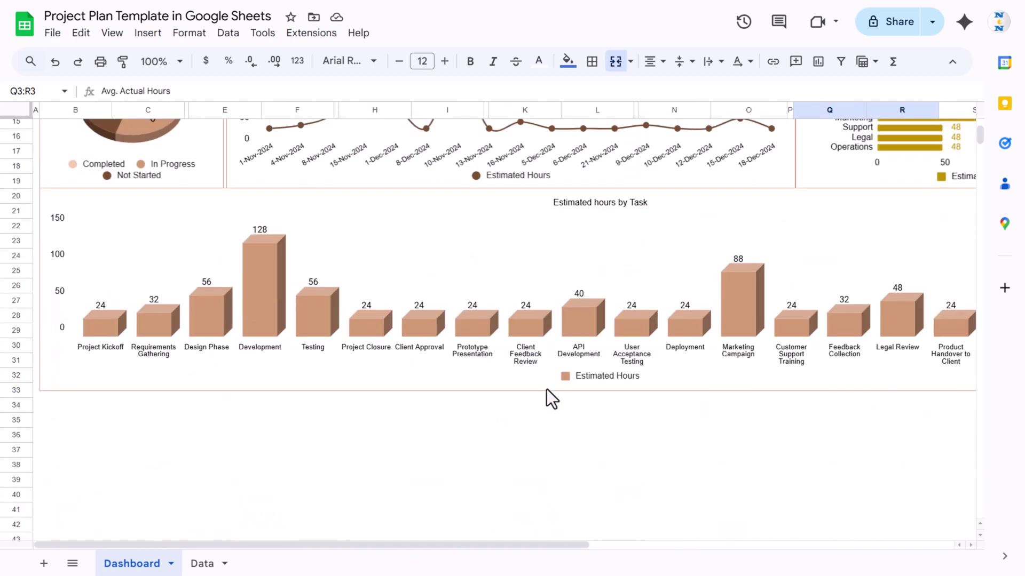
pyautogui.click(711, 200)
pyautogui.moveTo(719, 202); pyautogui.dragTo(716, 207)
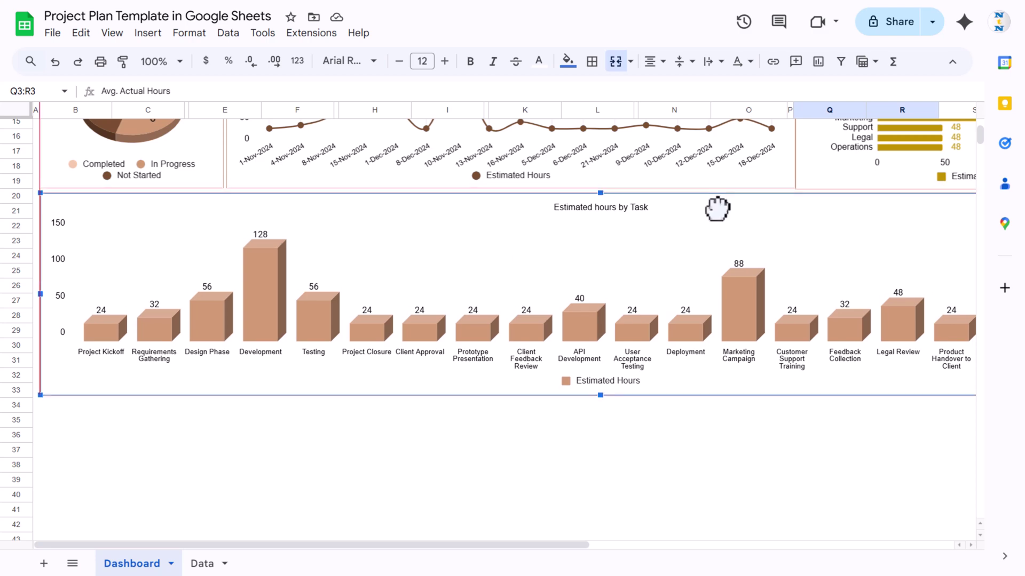
pyautogui.click(430, 454)
pyautogui.scroll(5, 430, 459)
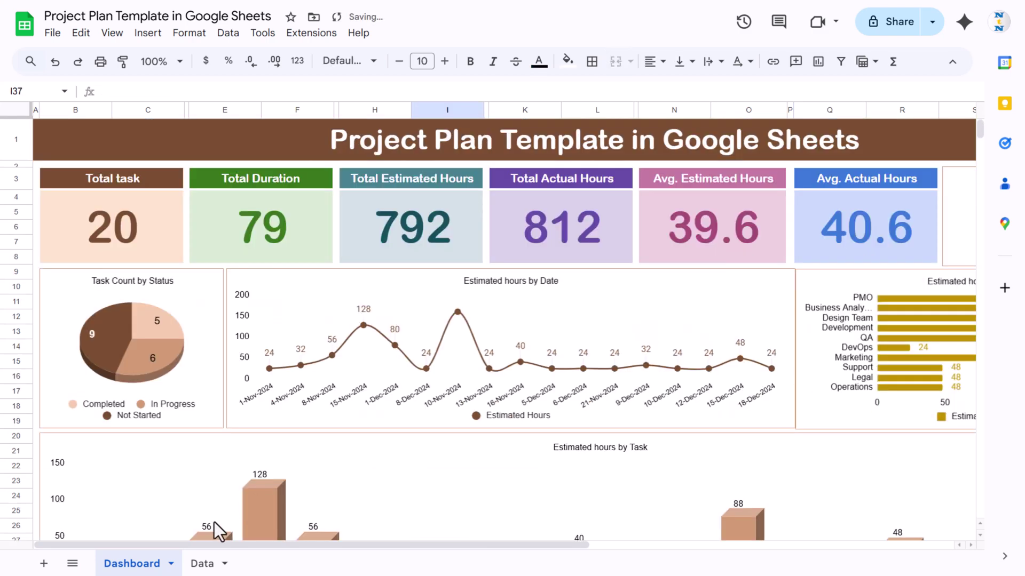
# Inspect the Data sheet's columns from Task ID to End Date and the Duration formula in G2.
pyautogui.click(200, 565)
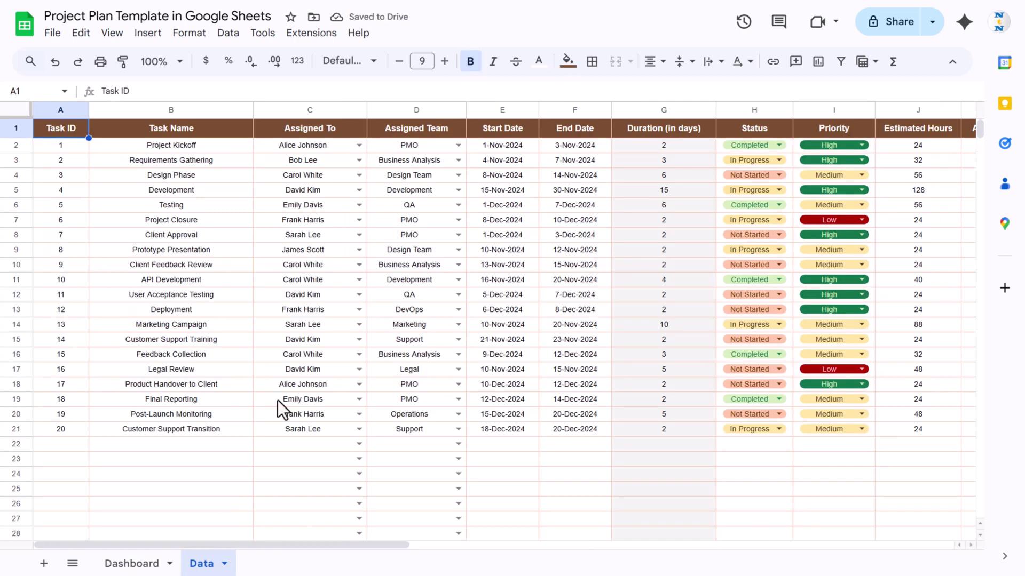
pyautogui.moveTo(62, 132); pyautogui.dragTo(54, 239)
pyautogui.click(146, 128)
pyautogui.click(175, 208)
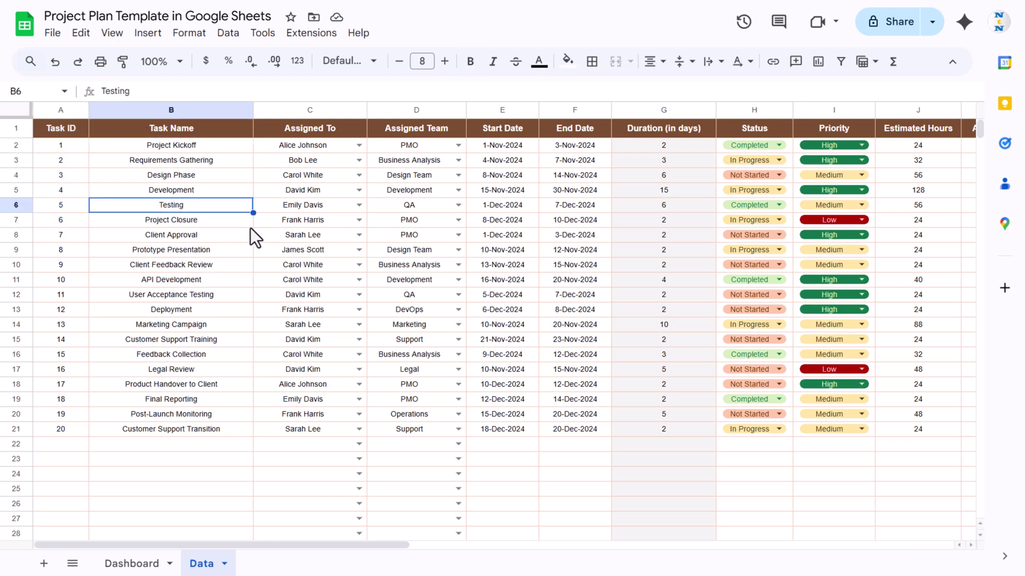
pyautogui.click(315, 134)
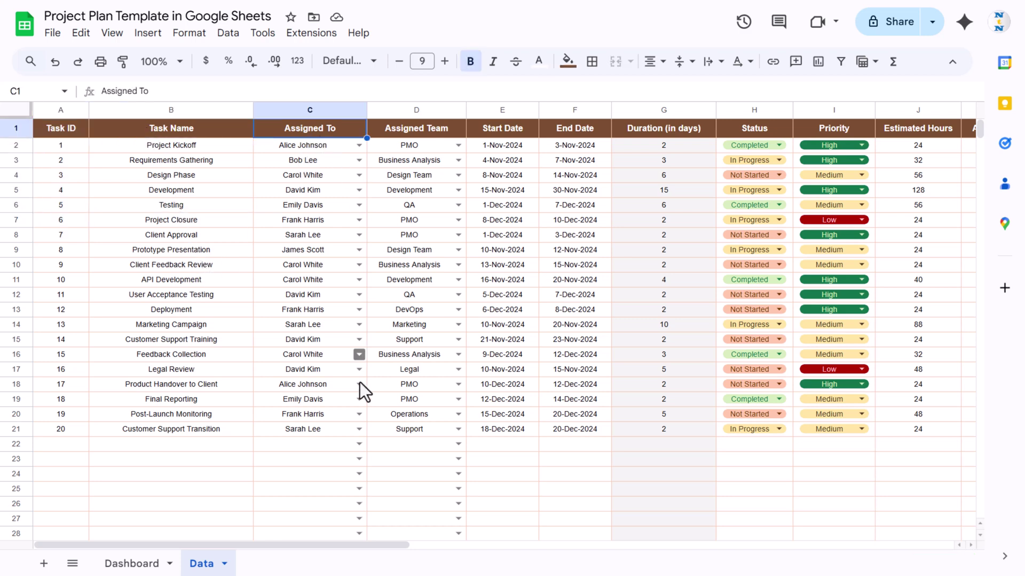
pyautogui.click(359, 429)
pyautogui.click(205, 447)
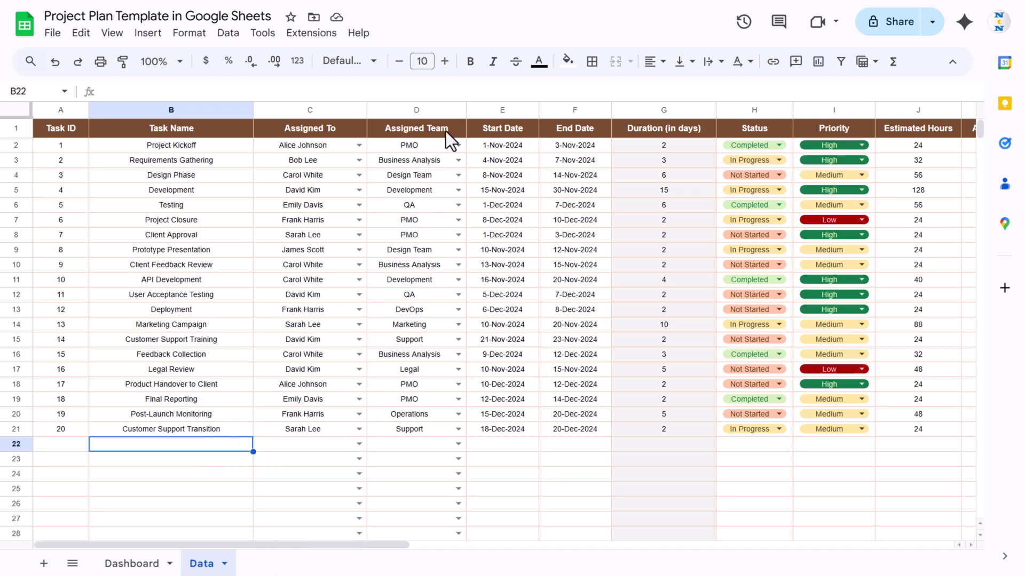
pyautogui.click(512, 129)
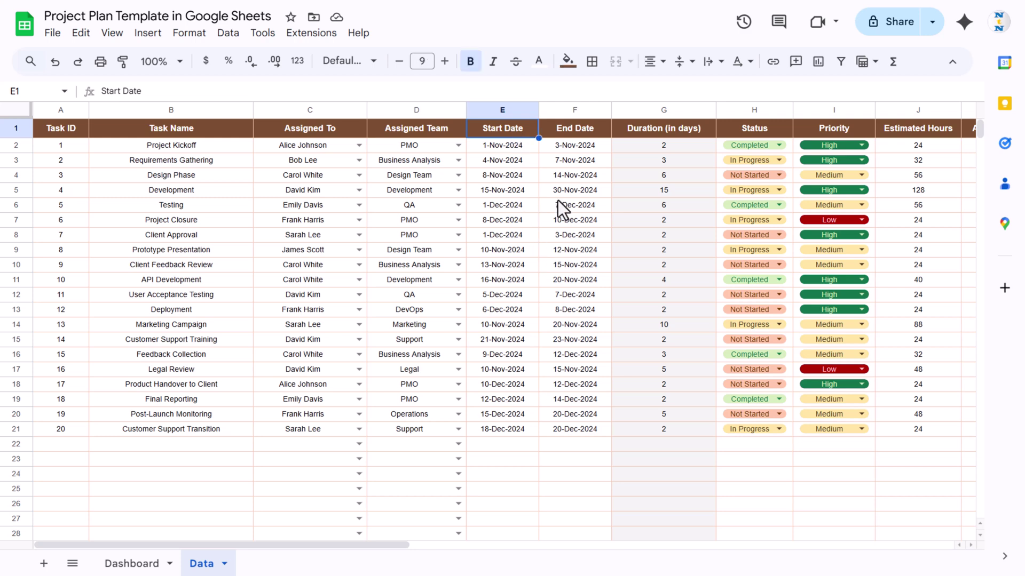
pyautogui.click(668, 128)
pyautogui.click(678, 145)
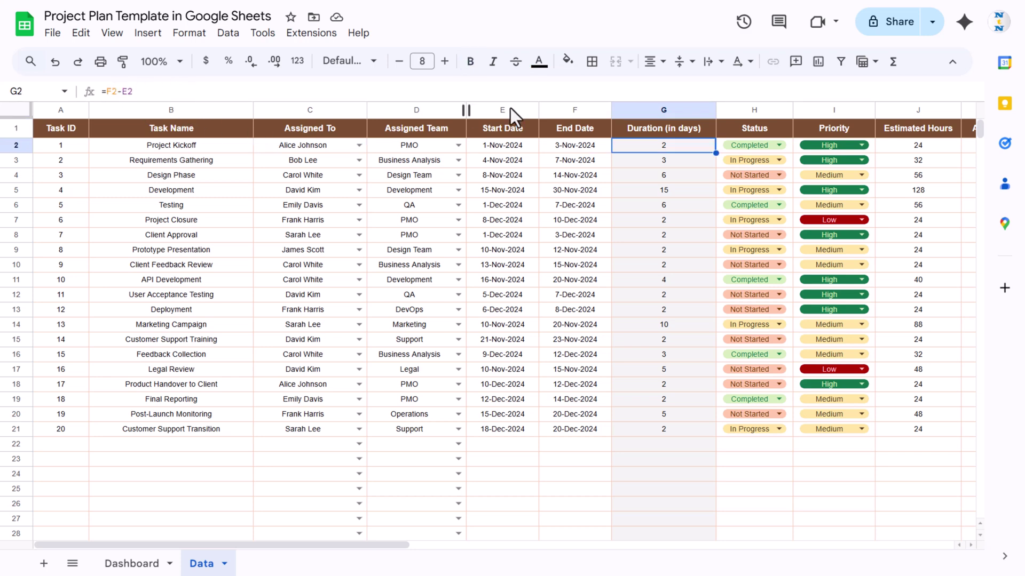
# Review the Data sheet's columns from Status through Notes, and return to the Dashboard sheet.
pyautogui.click(773, 129)
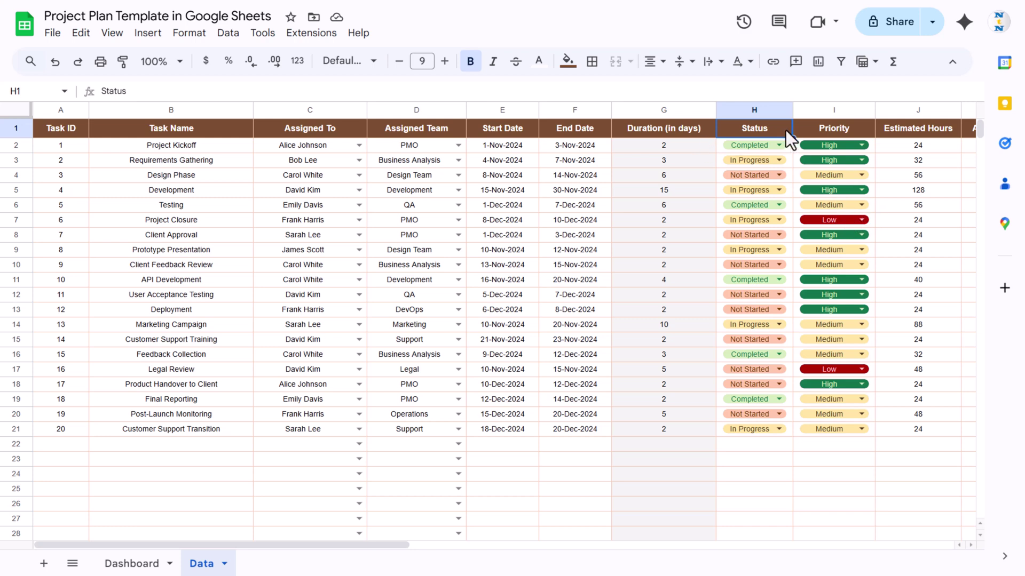
pyautogui.press('Right')
pyautogui.press('Right')
pyautogui.press('Right')
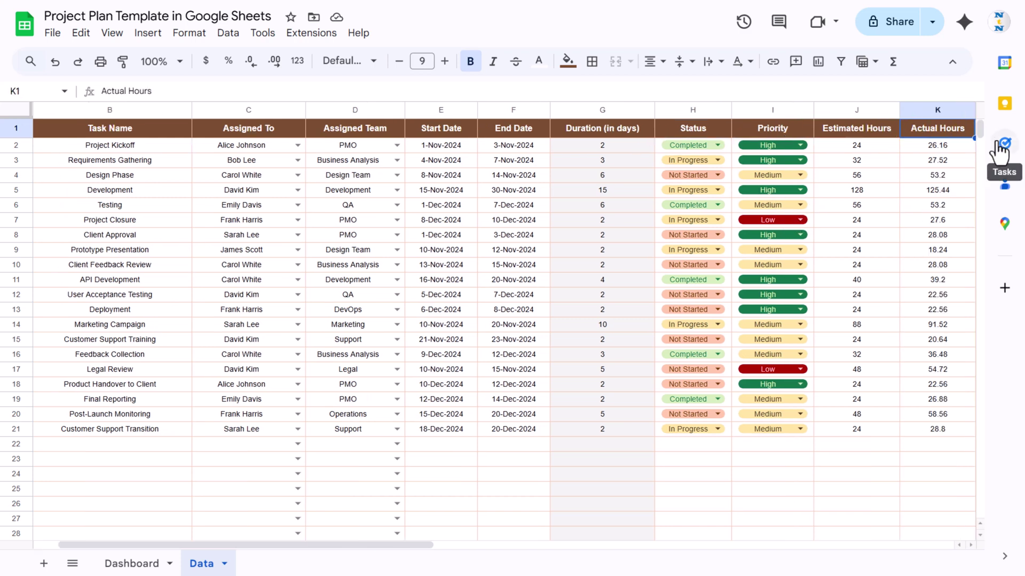
pyautogui.press('Right')
pyautogui.press('Left')
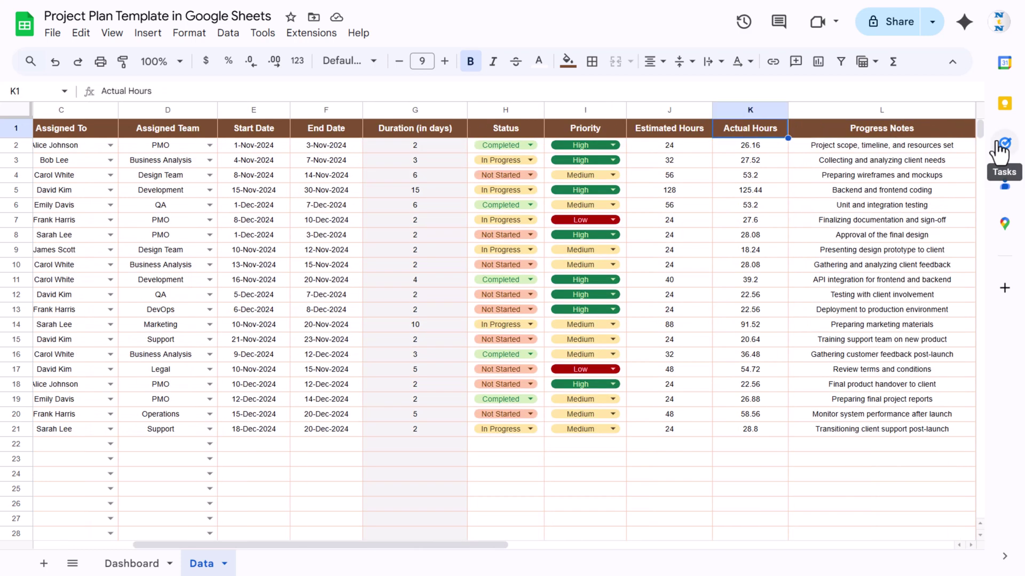
pyautogui.click(889, 123)
pyautogui.hscroll(3, 889, 122)
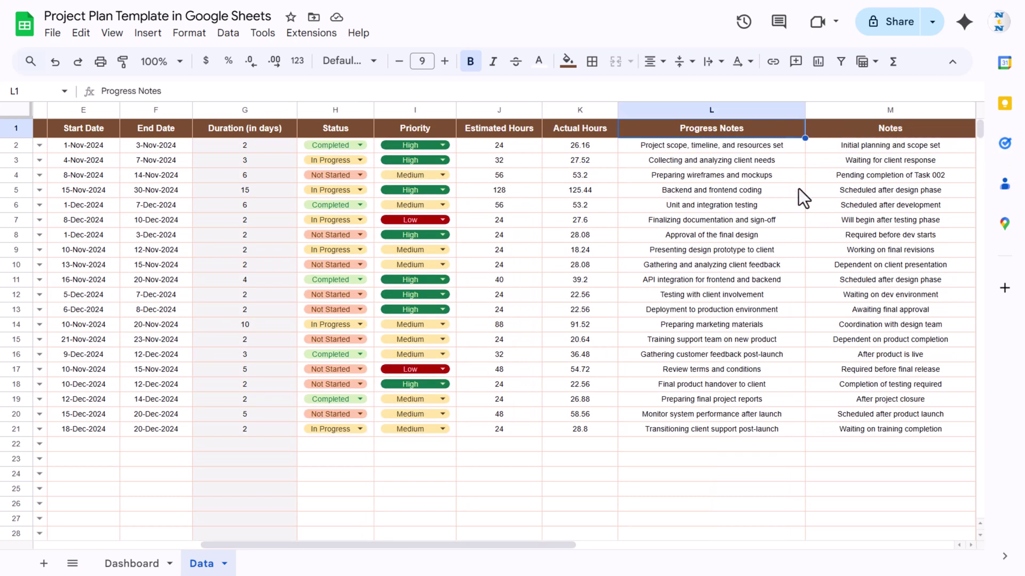
pyautogui.press('Right')
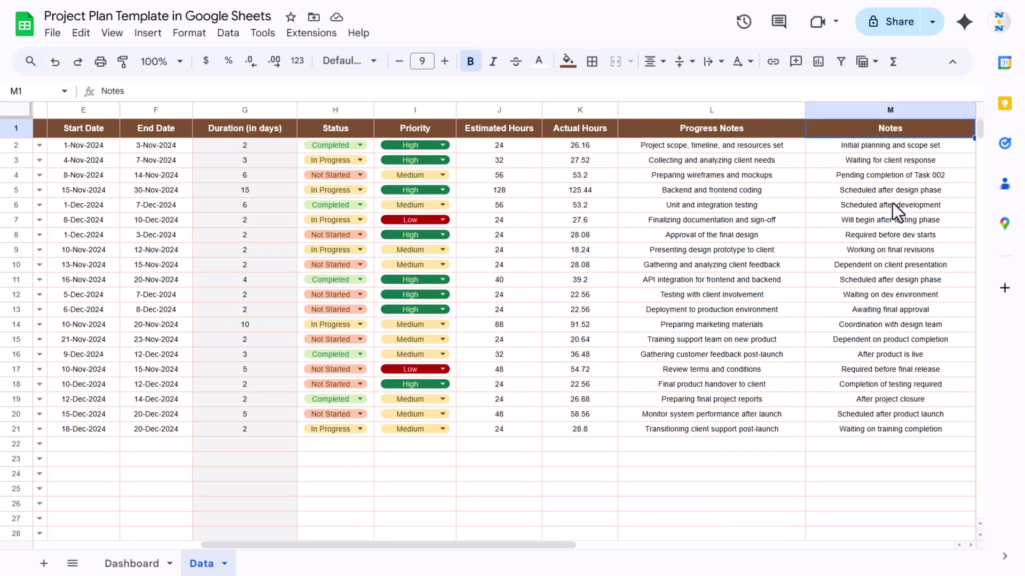
pyautogui.moveTo(319, 545); pyautogui.dragTo(149, 544)
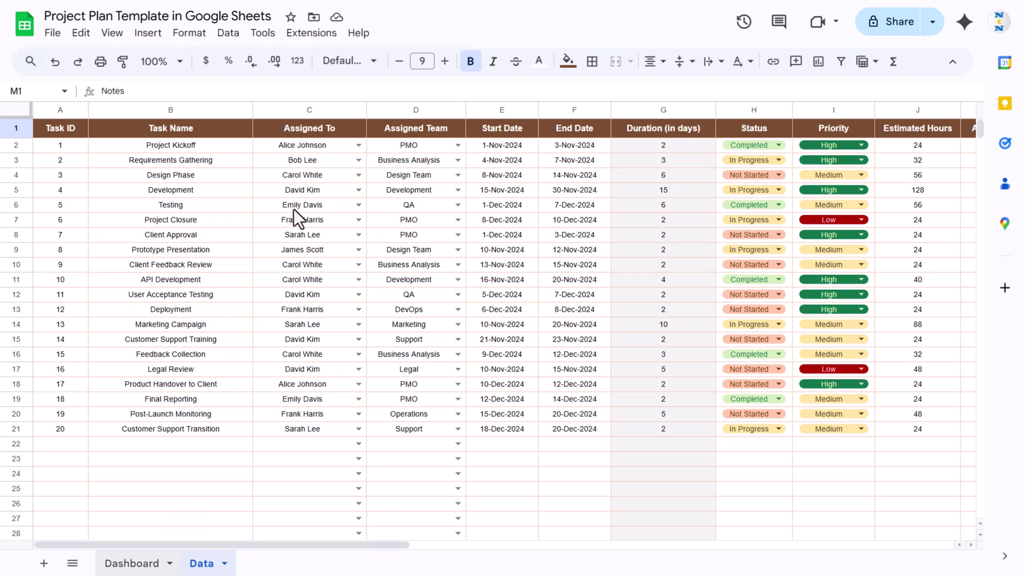
pyautogui.click(132, 564)
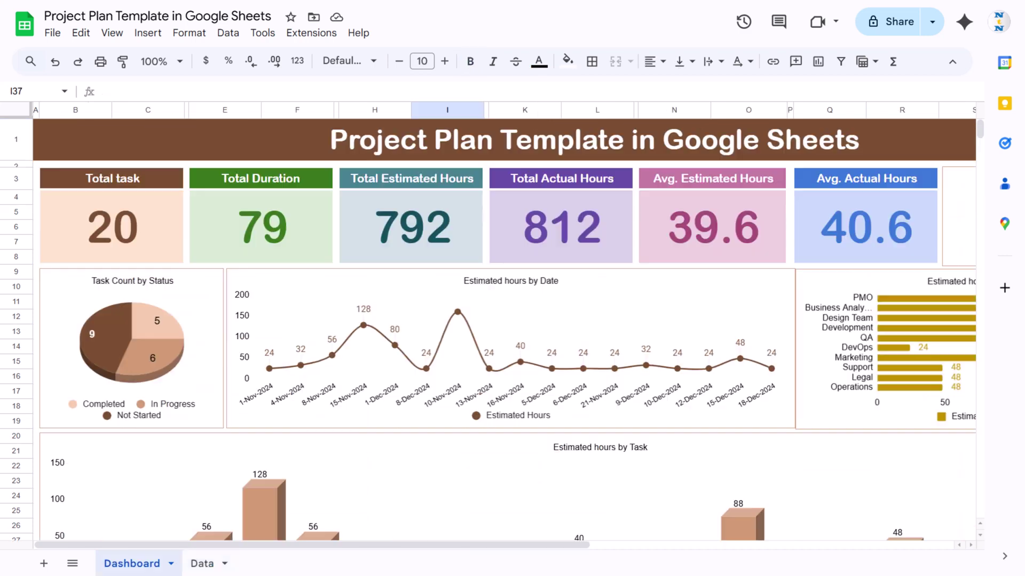
# Copy the entire task table A1:M21 on the Data sheet.
pyautogui.click(201, 563)
pyautogui.click(59, 129)
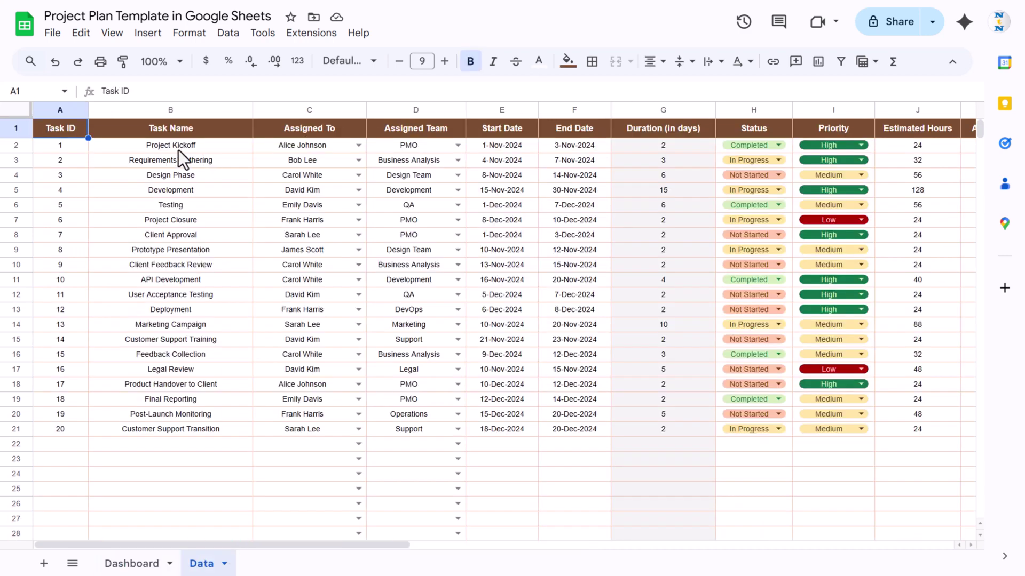
pyautogui.hotkey('ctrl', 'a')
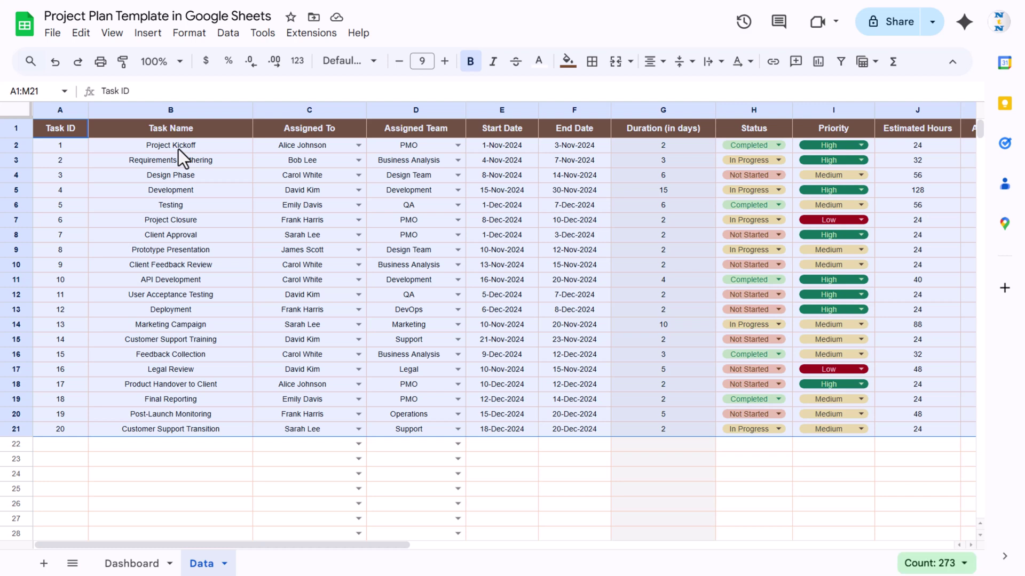
pyautogui.hotkey('ctrl', 'c')
# Create a new blank spreadsheet.
pyautogui.click(53, 34)
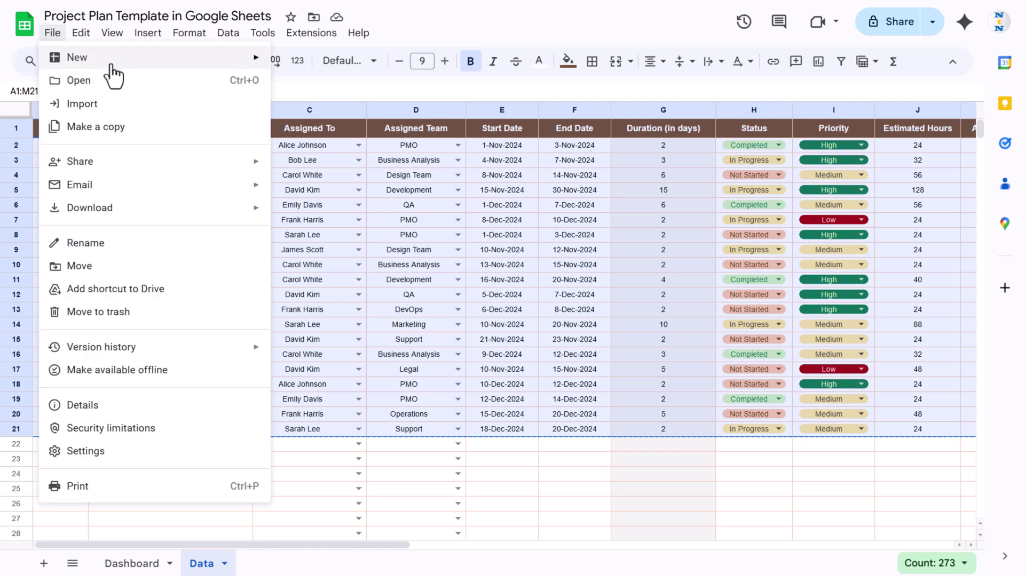
pyautogui.moveTo(105, 63)
pyautogui.click(361, 65)
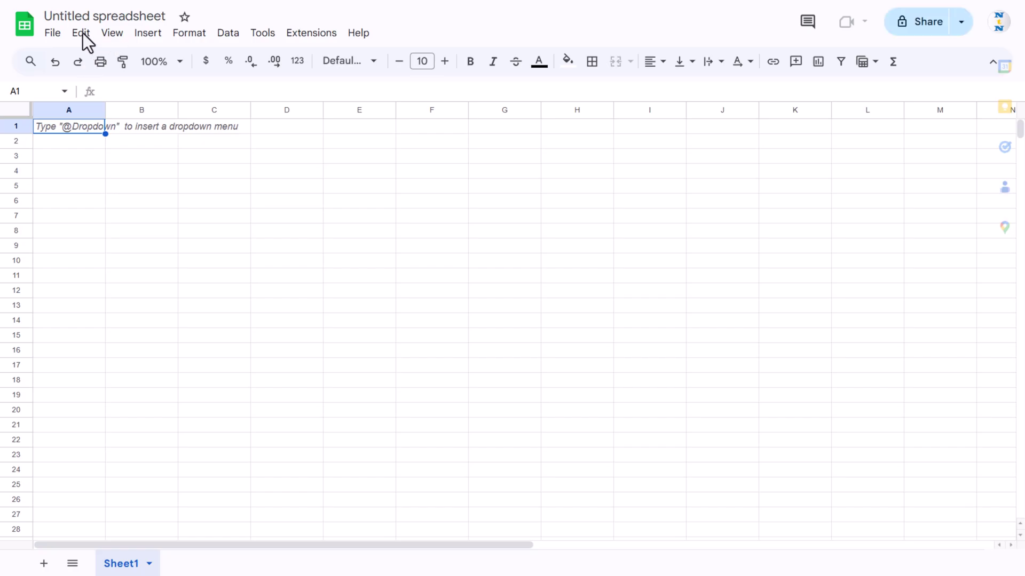
# Paste the copied task table at A1 as values only and close the Tables sidebar.
pyautogui.click(81, 33)
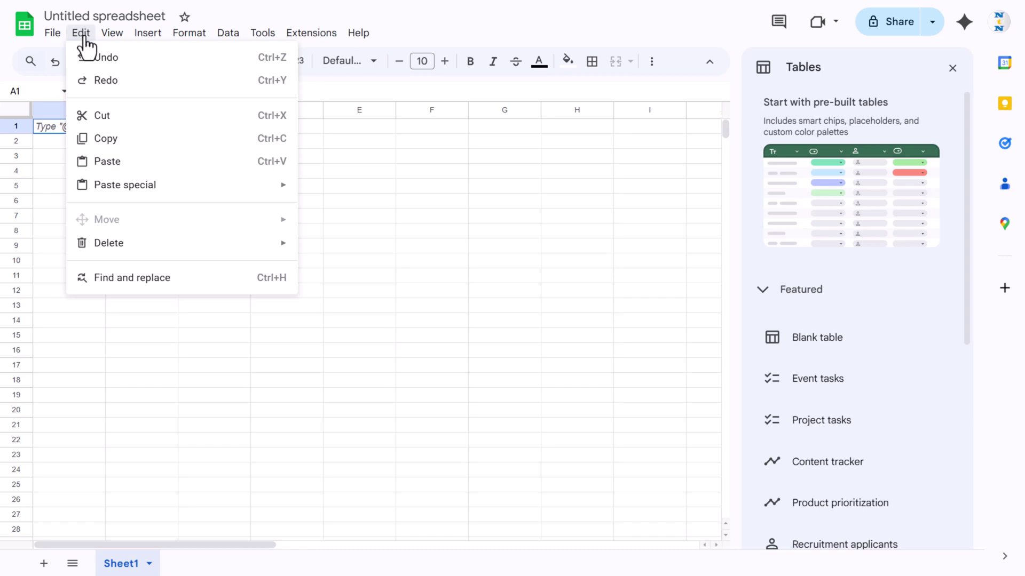
pyautogui.moveTo(188, 188)
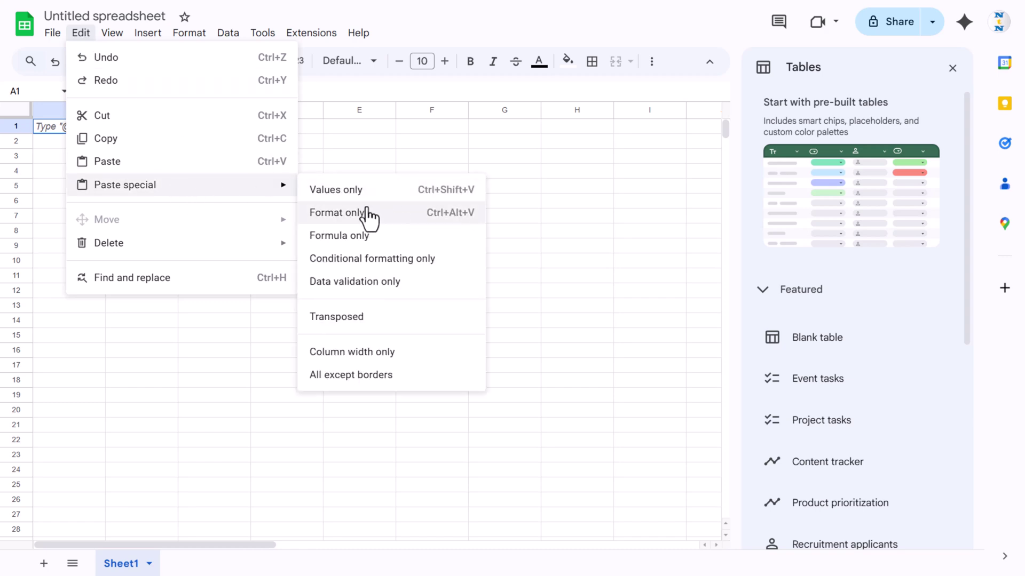
pyautogui.click(378, 190)
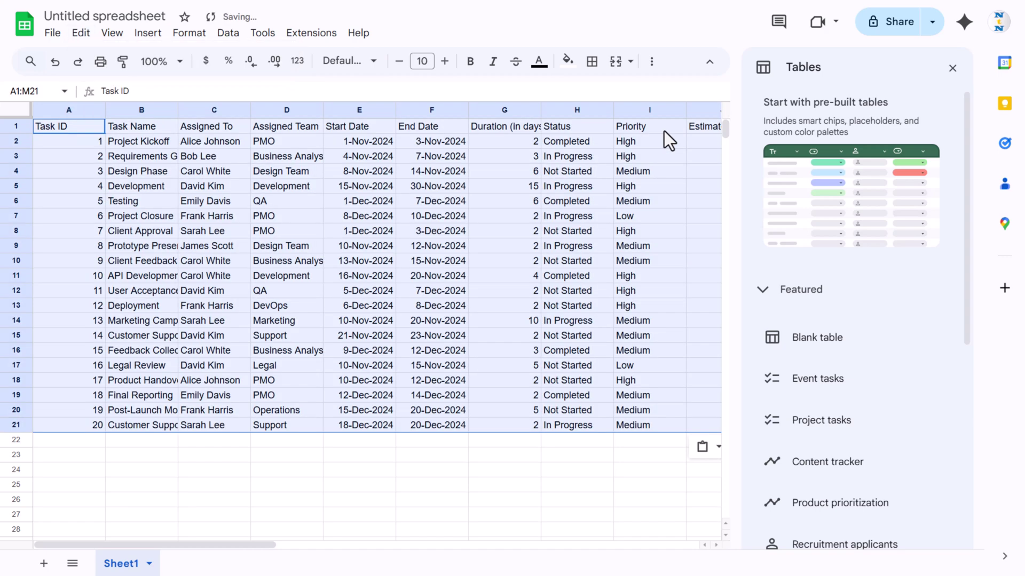
pyautogui.click(952, 68)
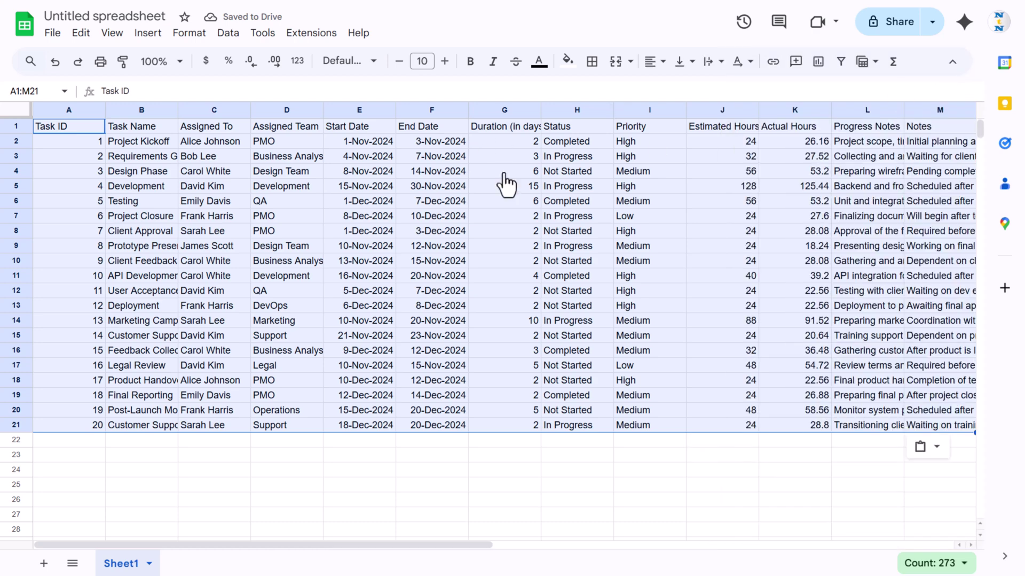
# Align the pasted table A1:M21 to the center horizontally and to the middle vertically.
pyautogui.click(663, 62)
pyautogui.click(678, 88)
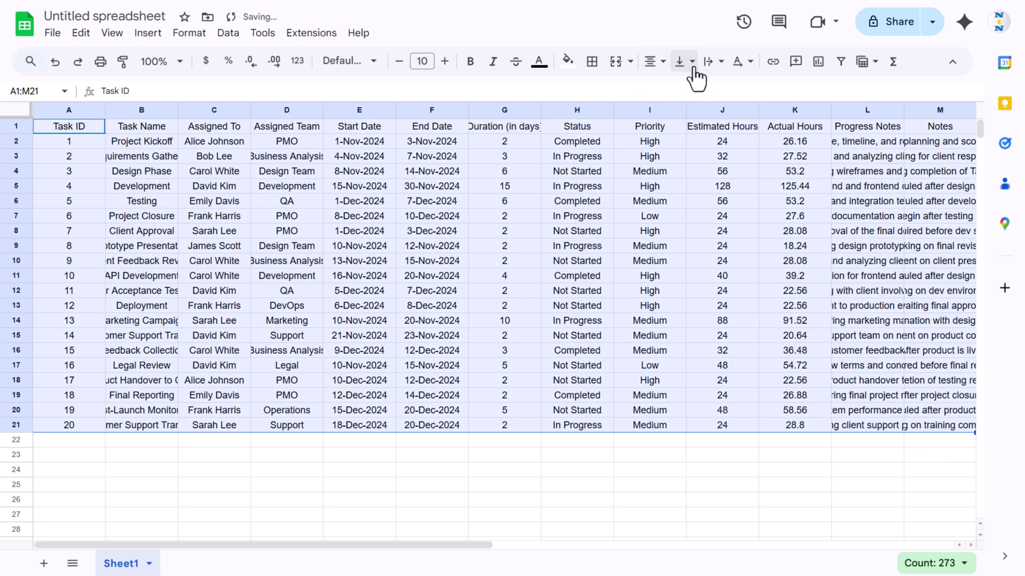
pyautogui.click(692, 63)
pyautogui.click(712, 88)
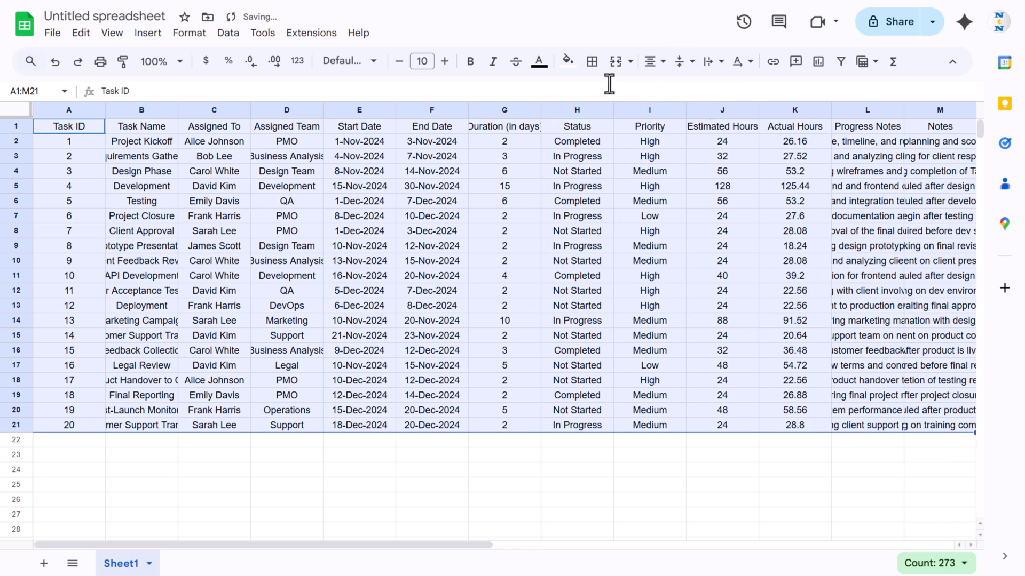
# Add thin solid light orange borders to all cells in A1:M21 and set the font size to 8.
pyautogui.click(592, 63)
pyautogui.click(727, 94)
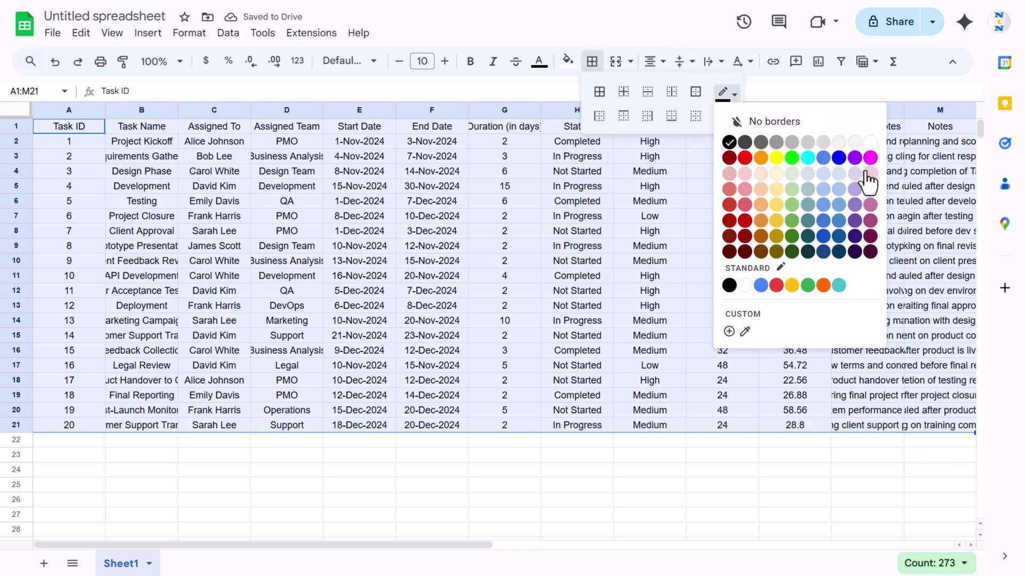
pyautogui.click(760, 186)
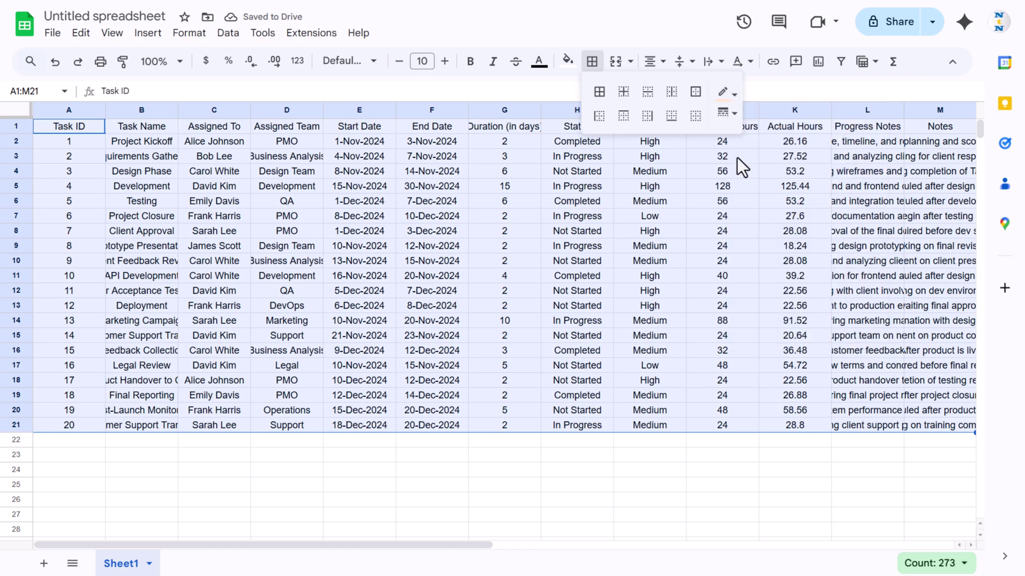
pyautogui.click(725, 114)
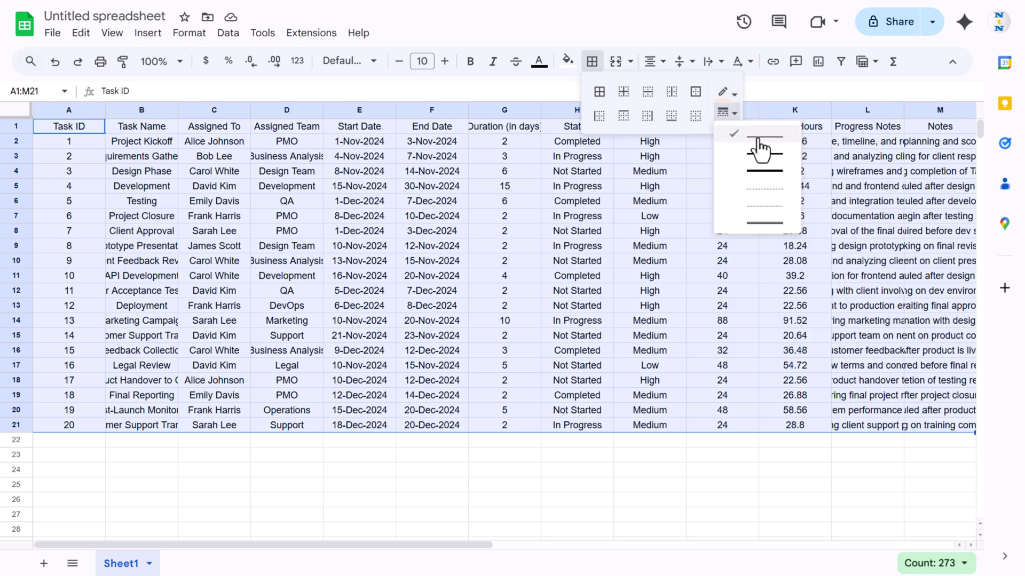
pyautogui.click(760, 139)
pyautogui.click(598, 92)
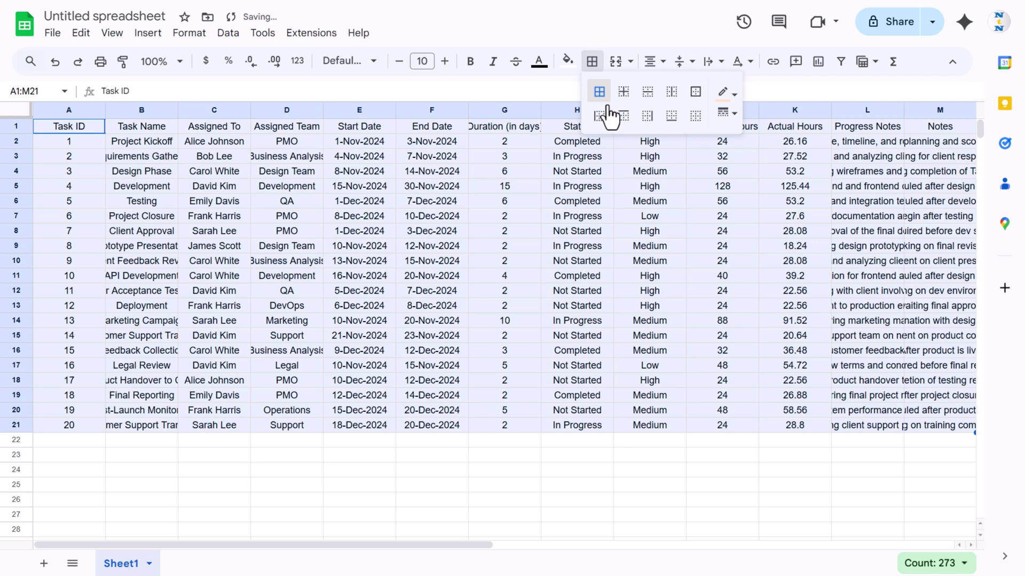
pyautogui.click(422, 60)
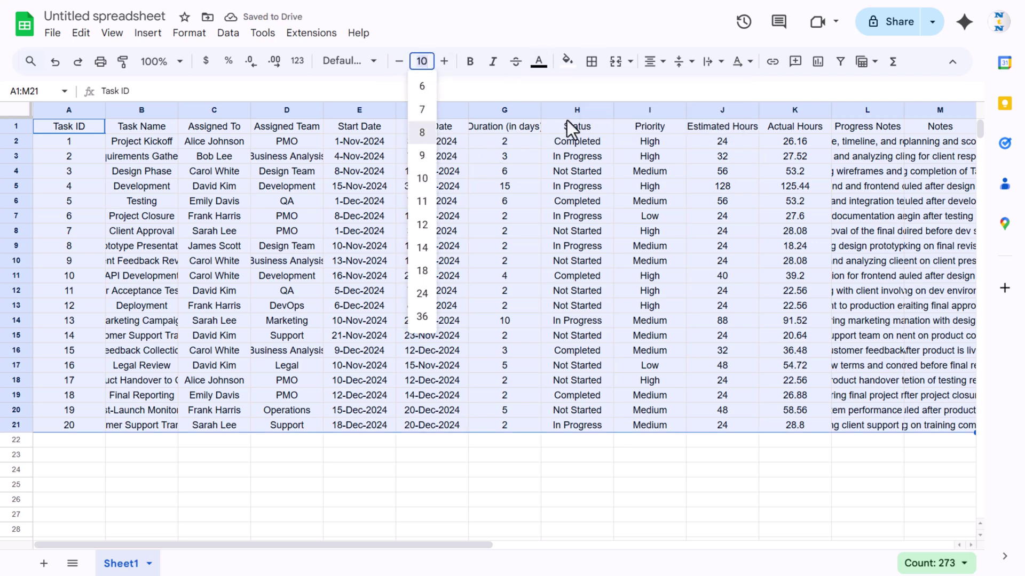
pyautogui.click(421, 132)
# Make the header row A1:M1 bold with font size 9.
pyautogui.click(62, 126)
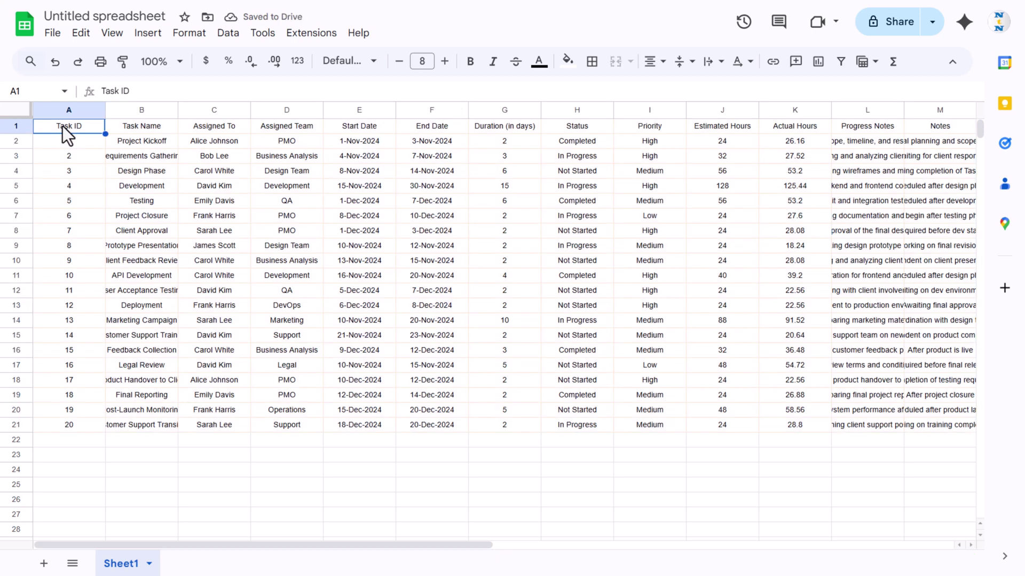
pyautogui.hotkey('ctrl', 'shift', 'Right')
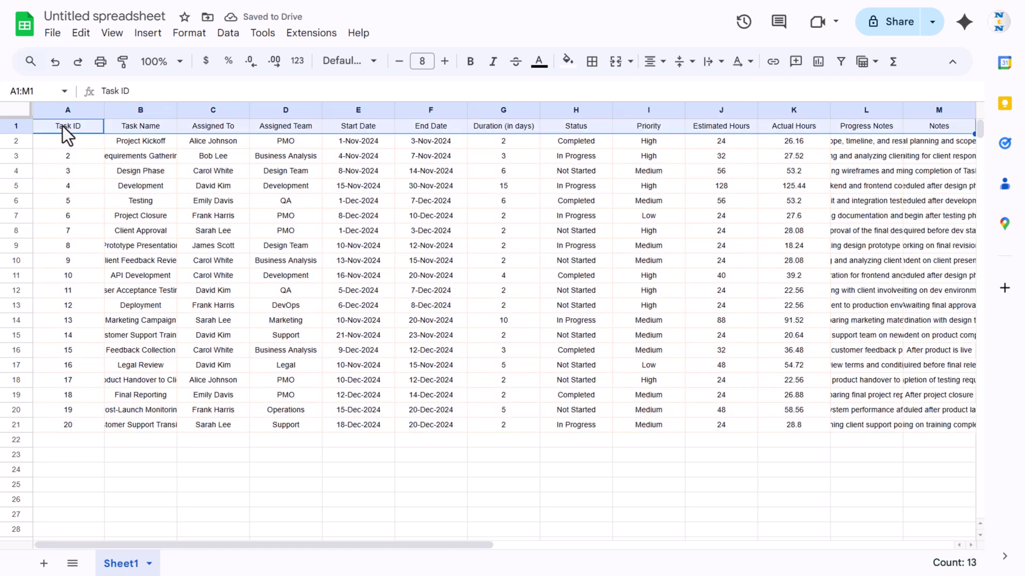
pyautogui.click(470, 60)
pyautogui.click(445, 60)
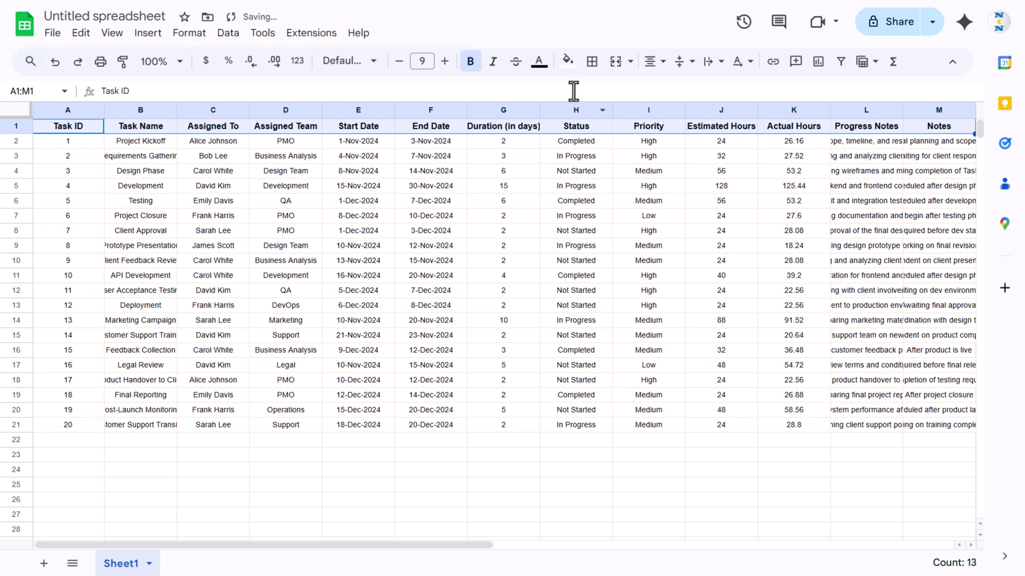
# Fill the header row A1:M1 with dark orange 2 and set its text color to white.
pyautogui.click(567, 61)
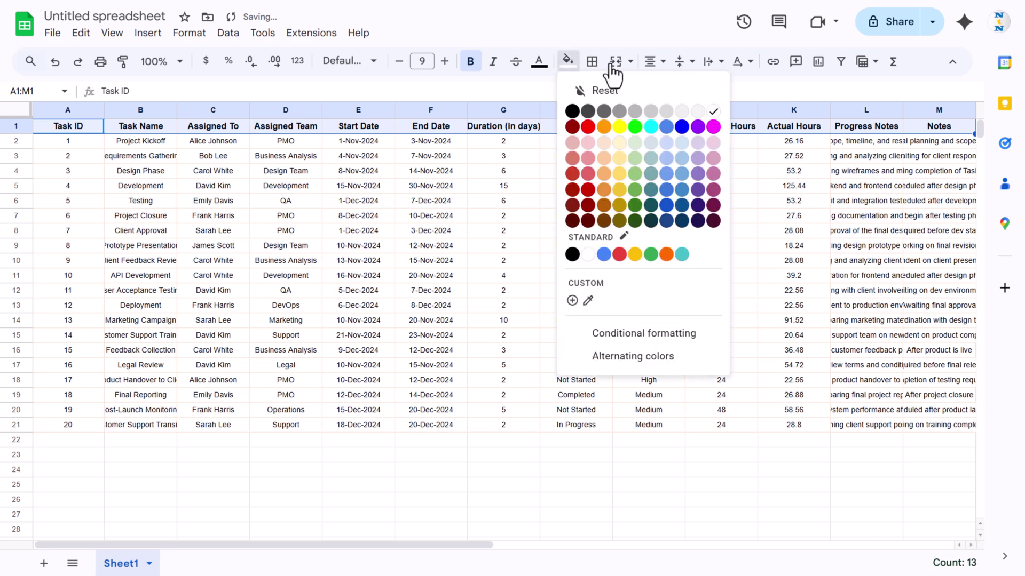
pyautogui.click(603, 205)
pyautogui.click(539, 61)
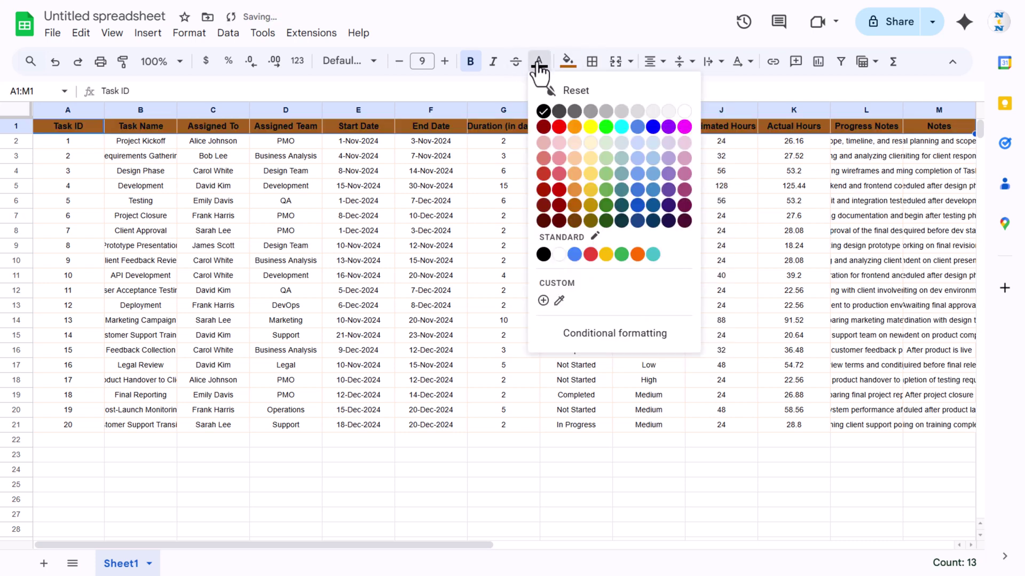
pyautogui.click(684, 112)
# Convert the Status and Priority columns to dropdown chips using the suggested conversion.
pyautogui.click(576, 171)
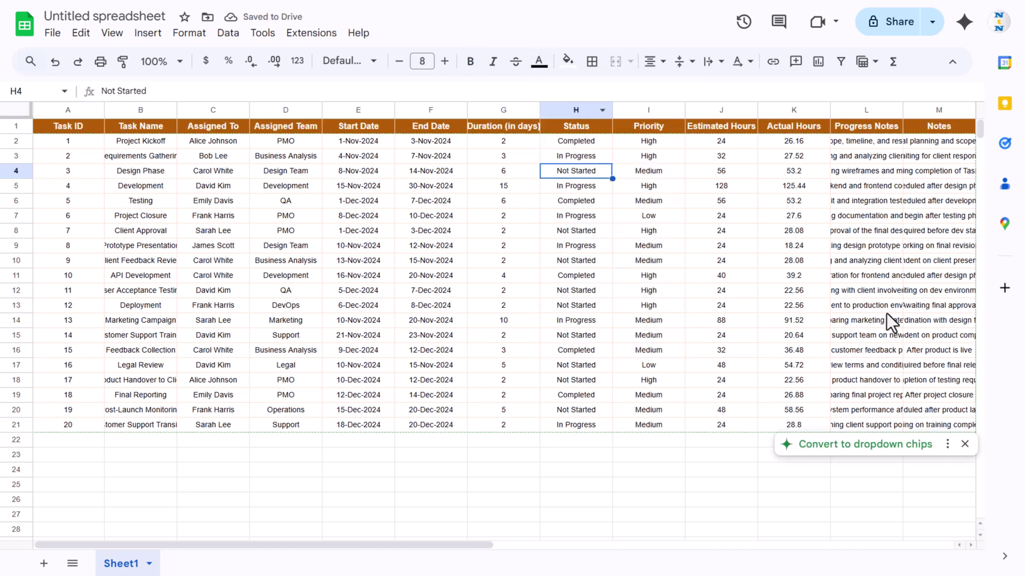
pyautogui.moveTo(845, 455)
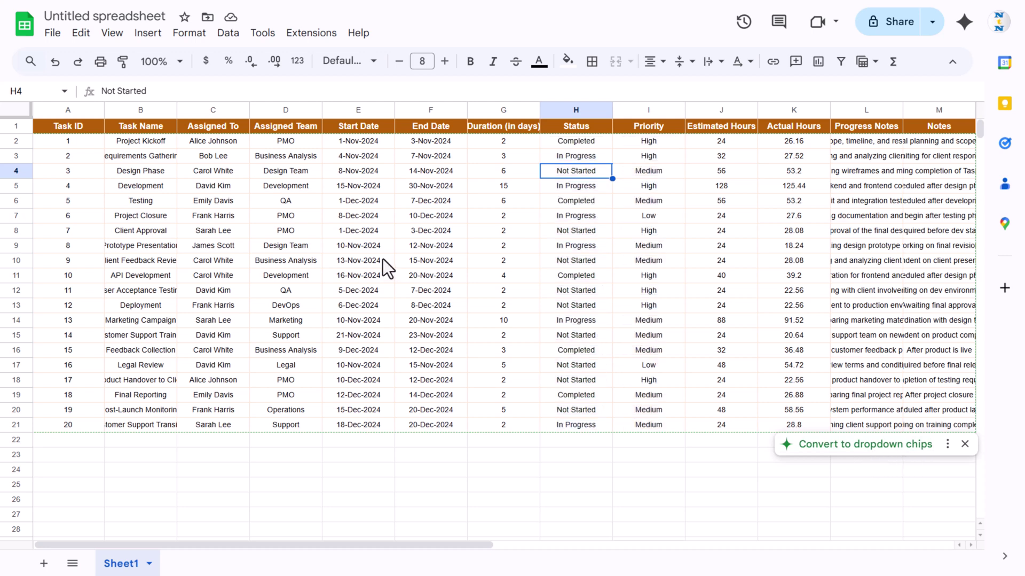
pyautogui.click(875, 445)
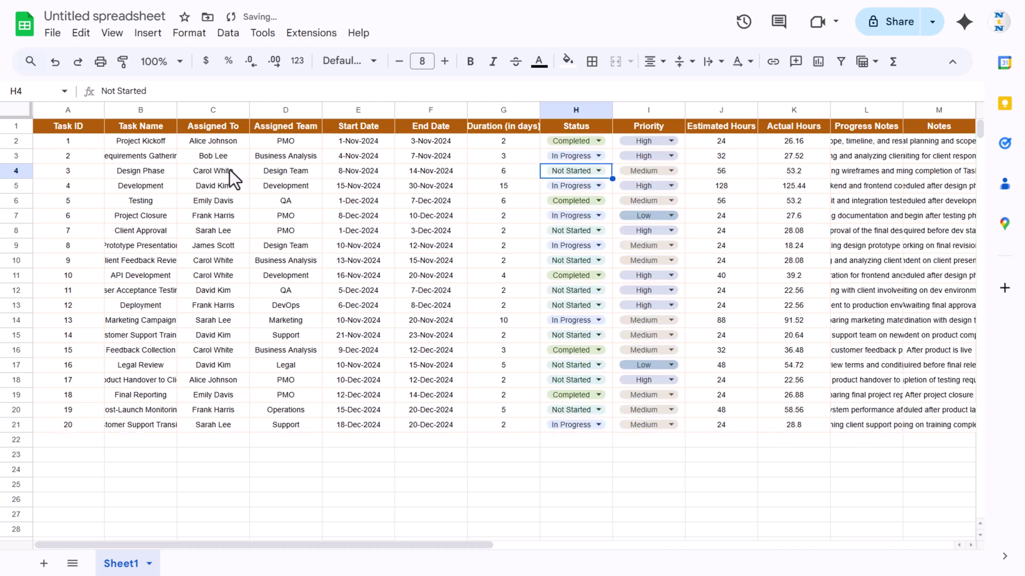
# Add a dropdown to the Assigned To cells C2:C21, keeping the existing names as its items.
pyautogui.click(158, 140)
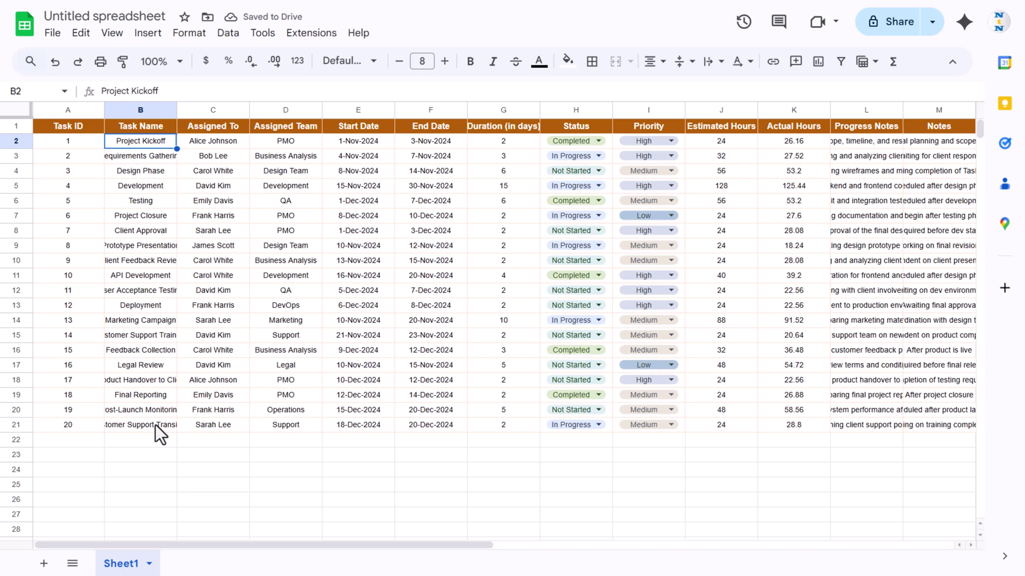
pyautogui.press('Right')
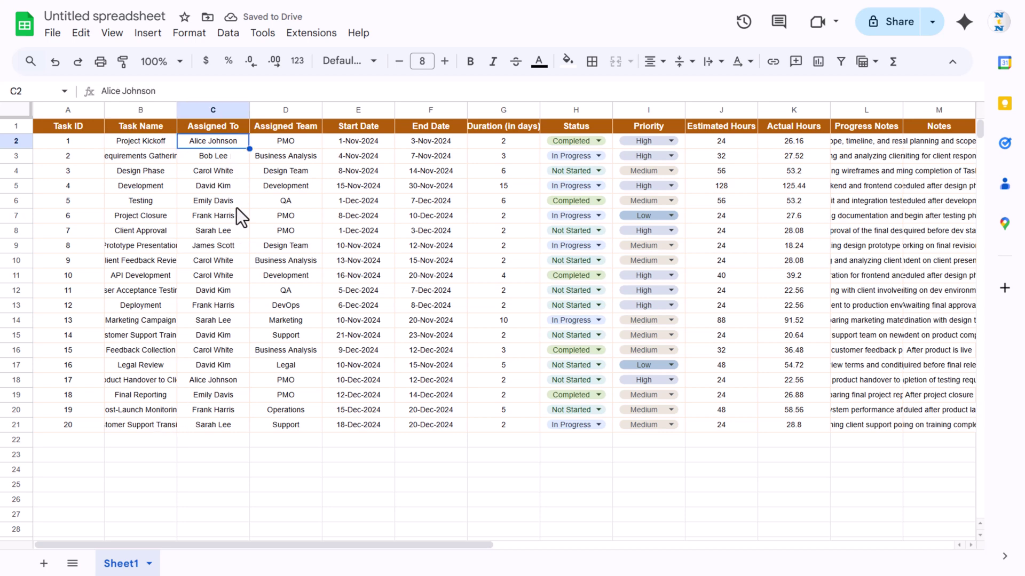
pyautogui.keyDown('shift'); pyautogui.click(223, 419); pyautogui.keyUp('shift')
pyautogui.rightClick(236, 261)
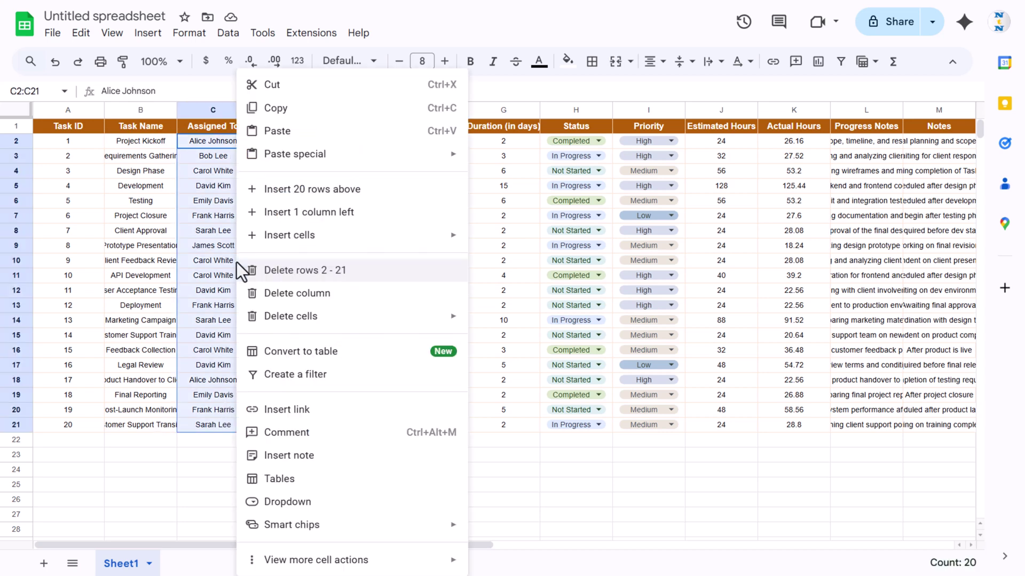
pyautogui.click(334, 502)
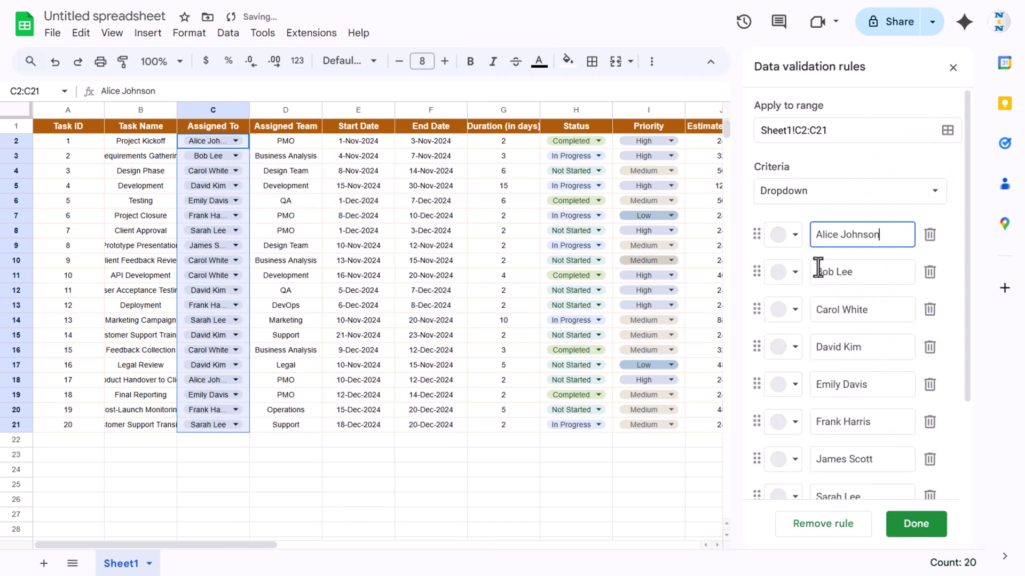
pyautogui.scroll(-3, 833, 367)
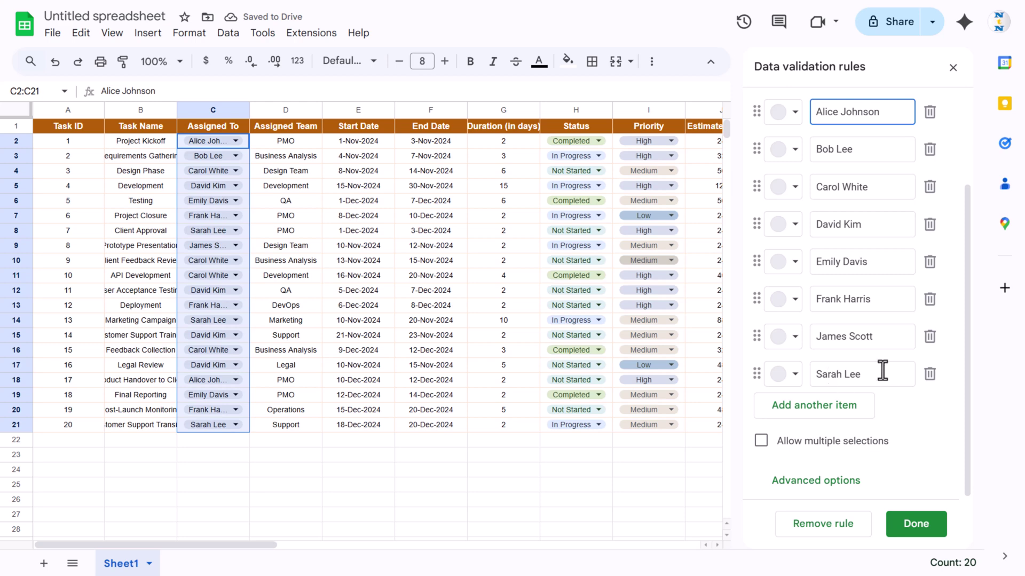
pyautogui.scroll(3, 849, 255)
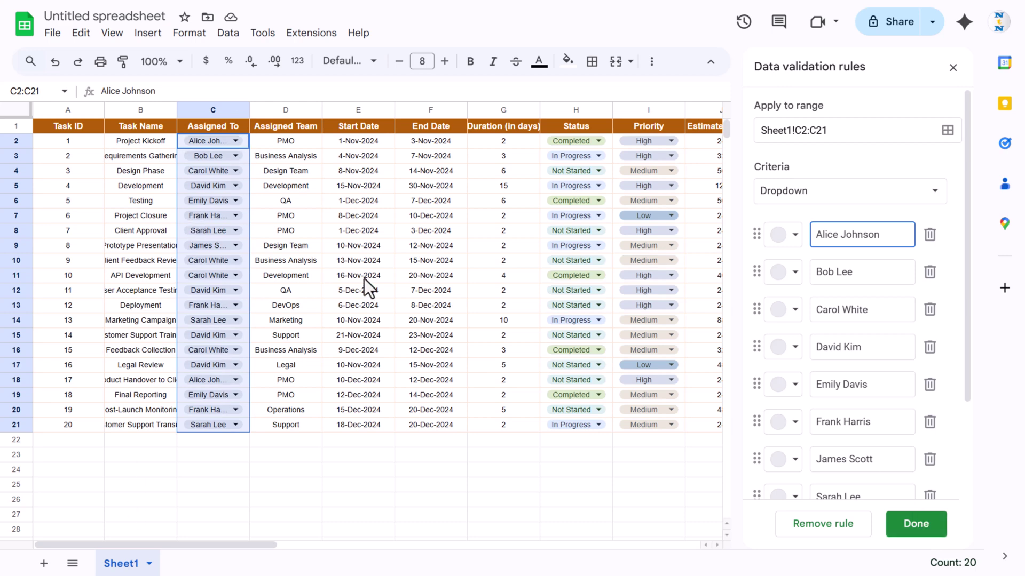
pyautogui.click(806, 192)
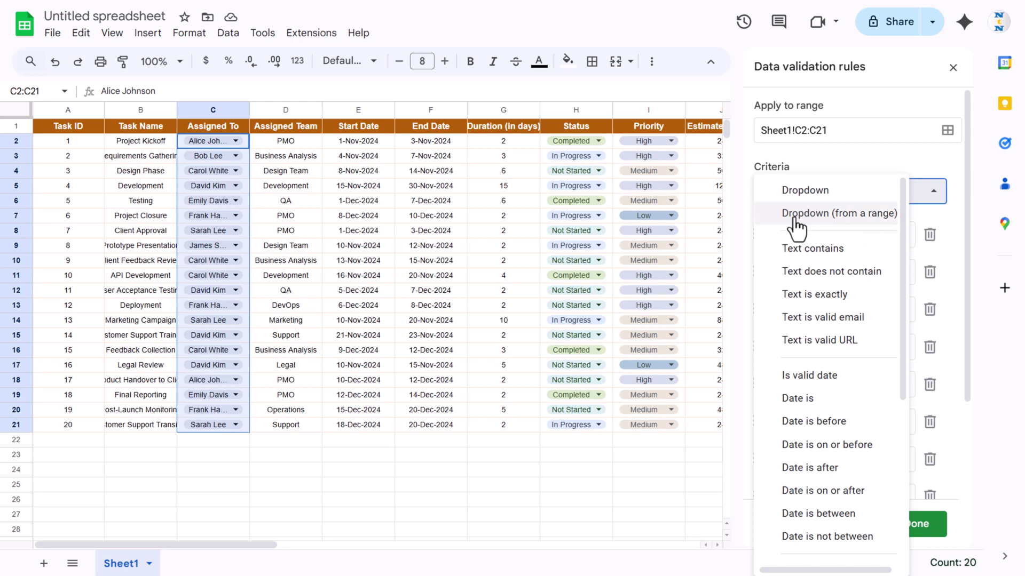
pyautogui.click(956, 221)
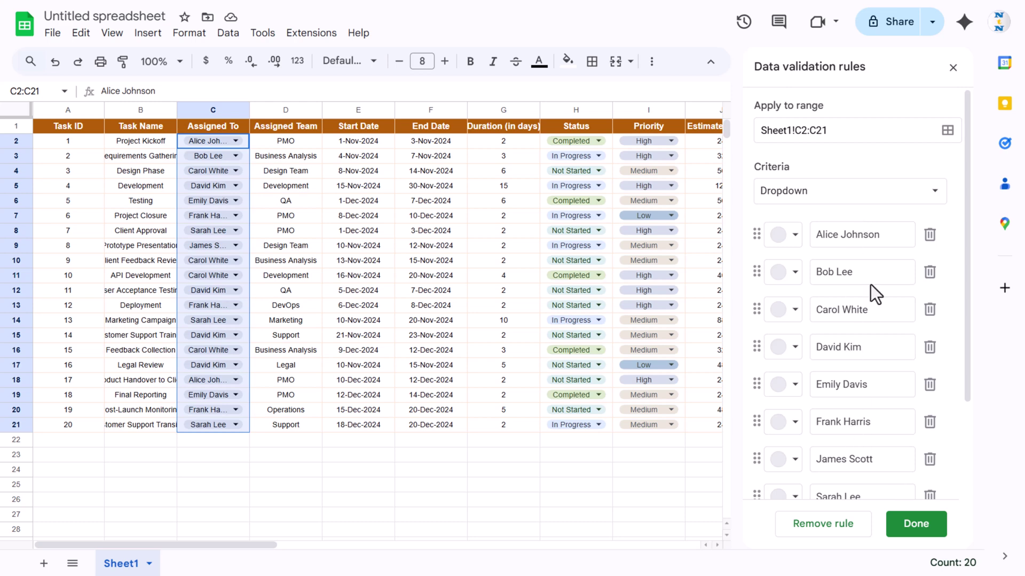
pyautogui.click(935, 528)
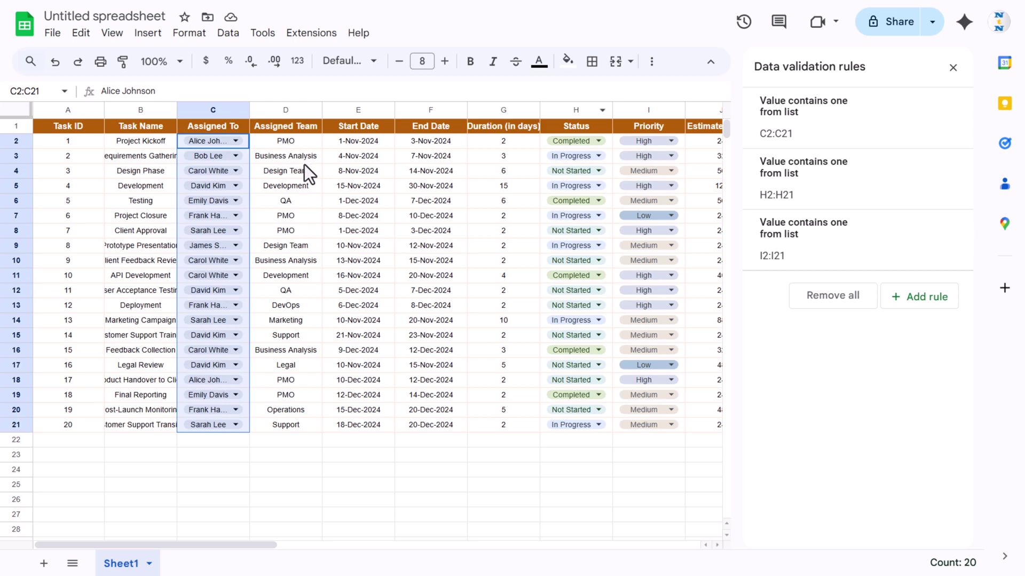
# Add a dropdown to the Assigned Team cells D2:D21, keeping the existing team names as its items.
pyautogui.press('Right')
pyautogui.keyDown('shift'); pyautogui.click(297, 427); pyautogui.keyUp('shift')
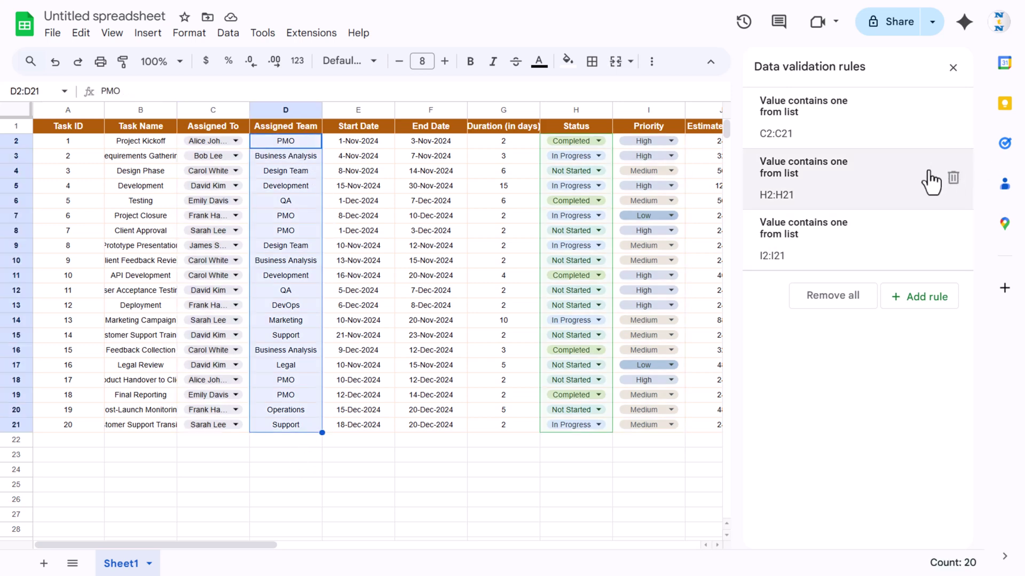
pyautogui.rightClick(297, 172)
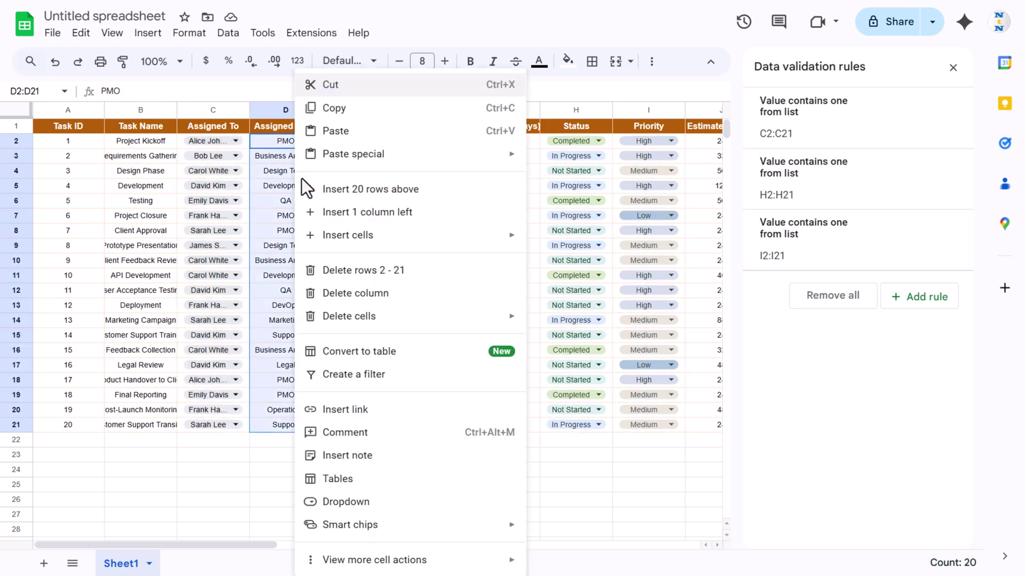
pyautogui.press('Return')
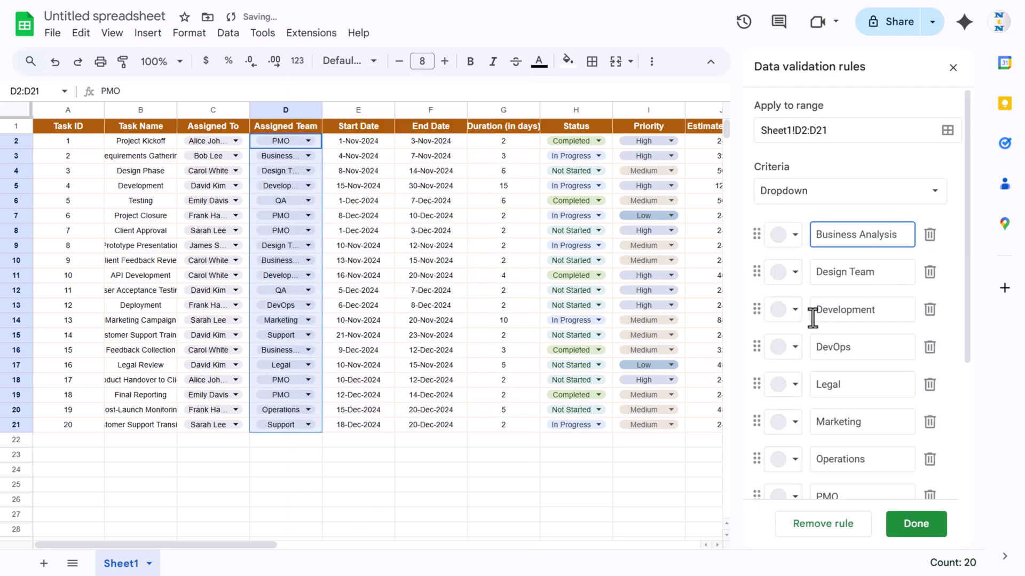
pyautogui.scroll(-5, 950, 348)
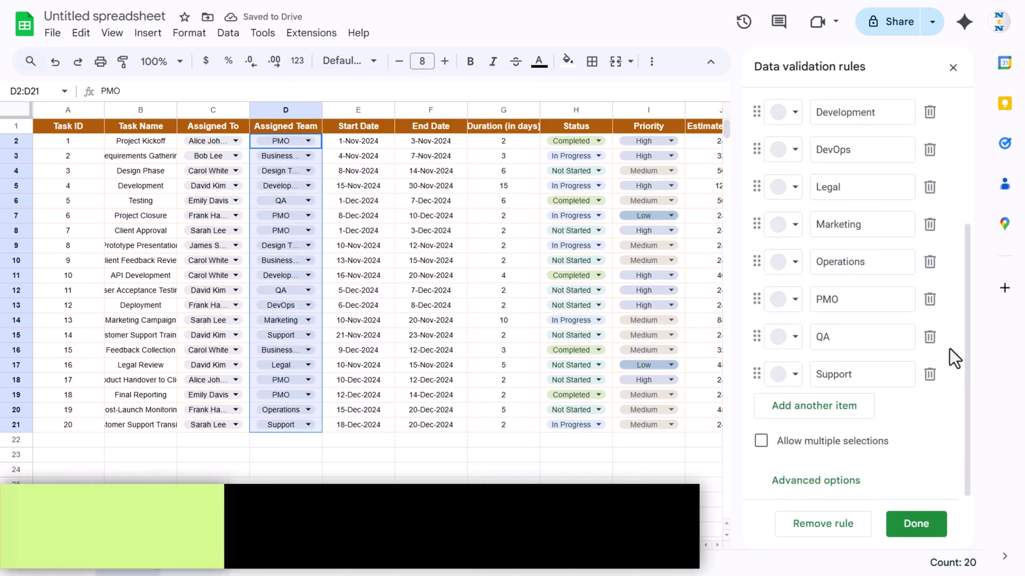
# Set the display style of the D2:D21 dropdown to Arrow in its advanced options.
pyautogui.click(833, 483)
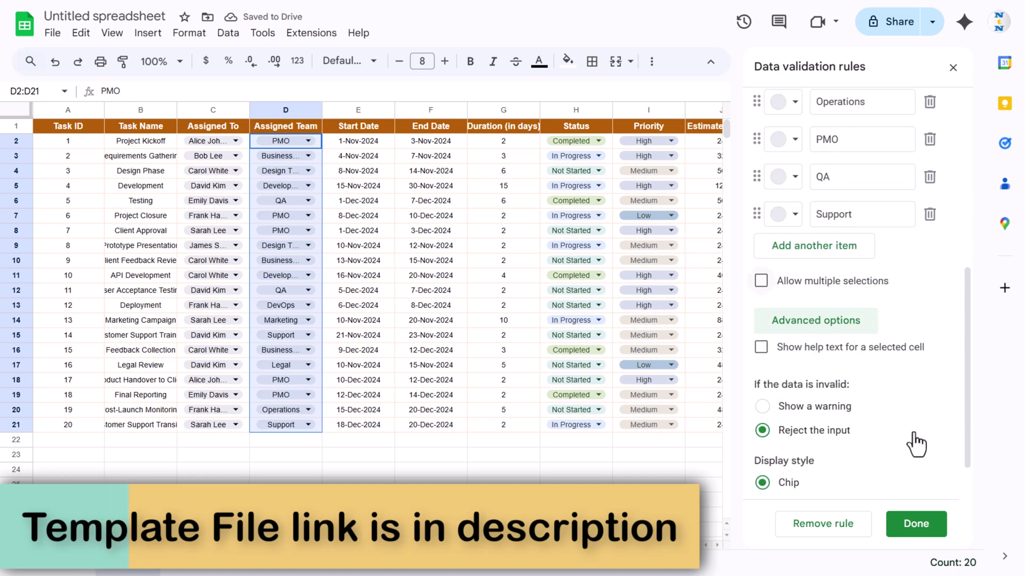
pyautogui.scroll(-1, 816, 470)
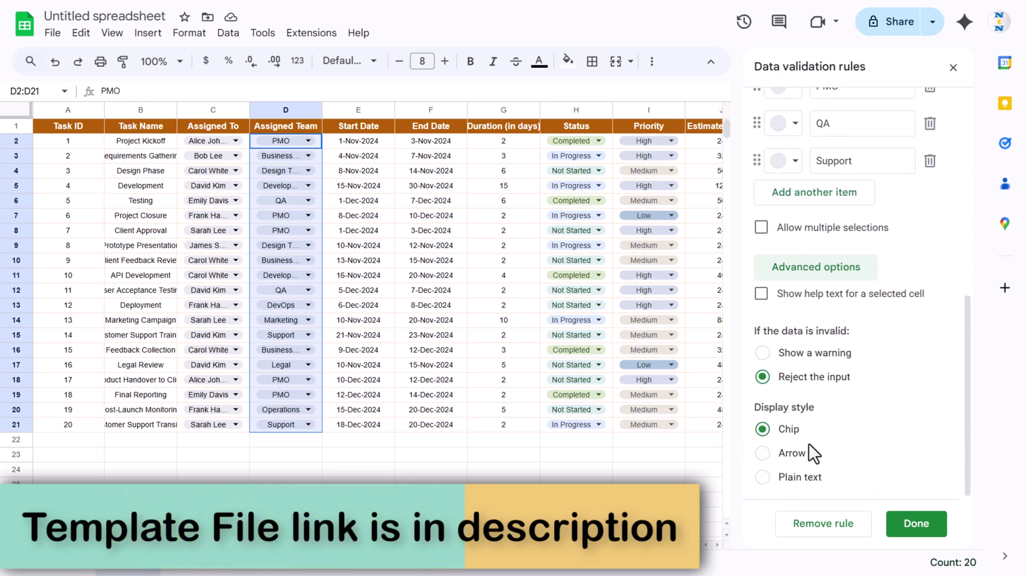
pyautogui.click(764, 454)
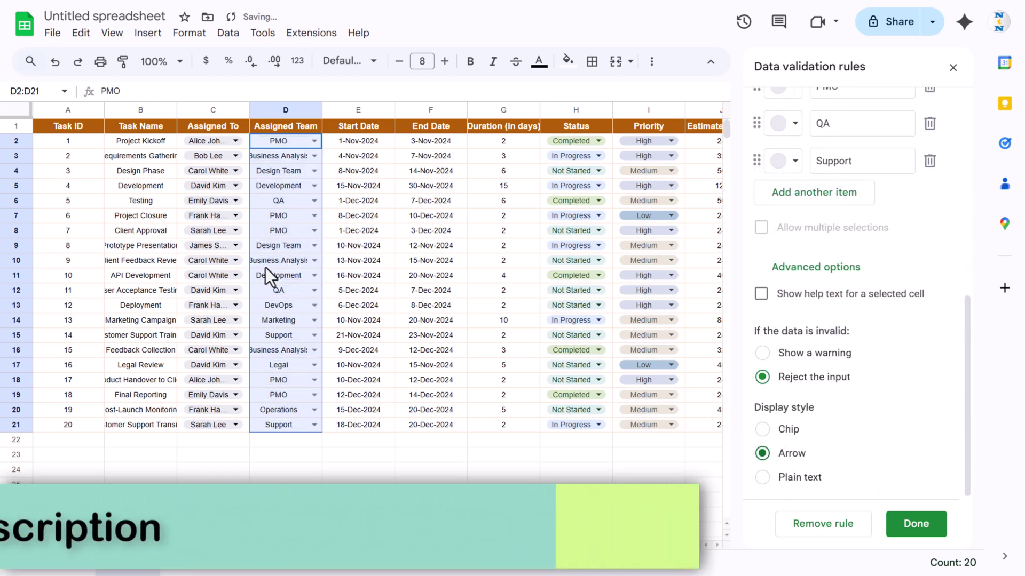
# Set the display style of the Assigned To dropdown rule for C2:C21 to Arrow and close the validation rules.
pyautogui.click(245, 141)
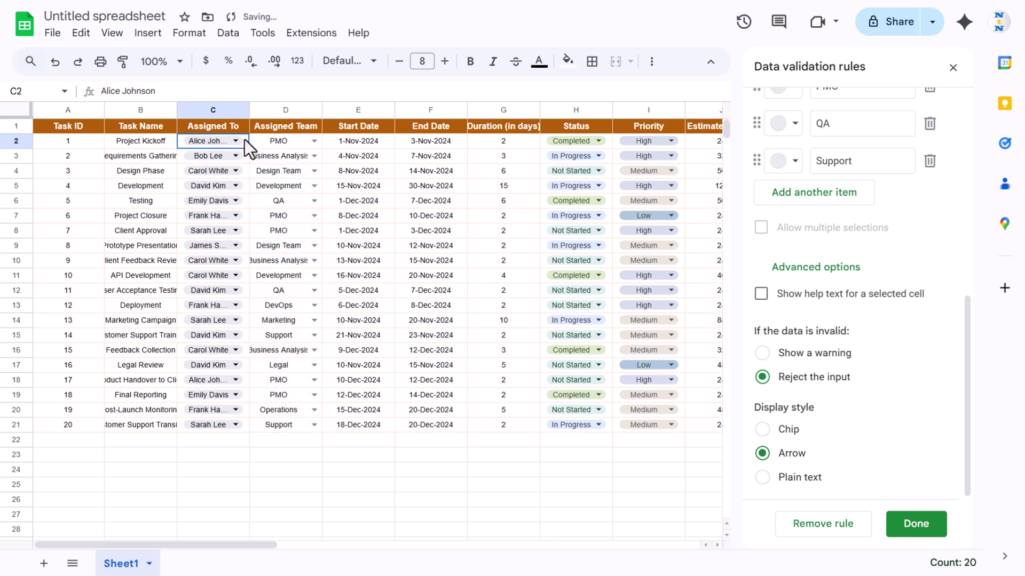
pyautogui.keyDown('shift'); pyautogui.click(247, 428); pyautogui.keyUp('shift')
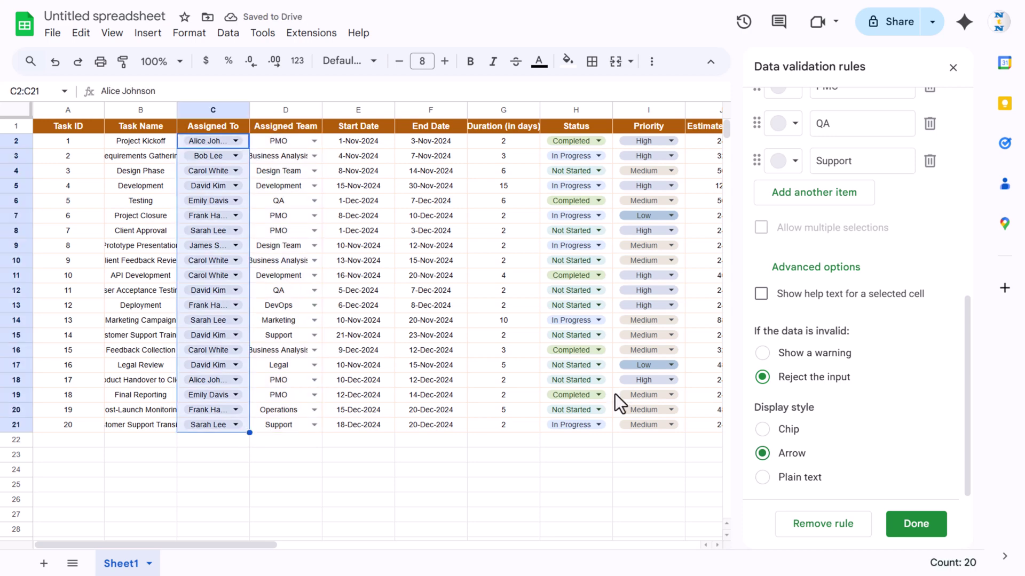
pyautogui.scroll(10, 863, 391)
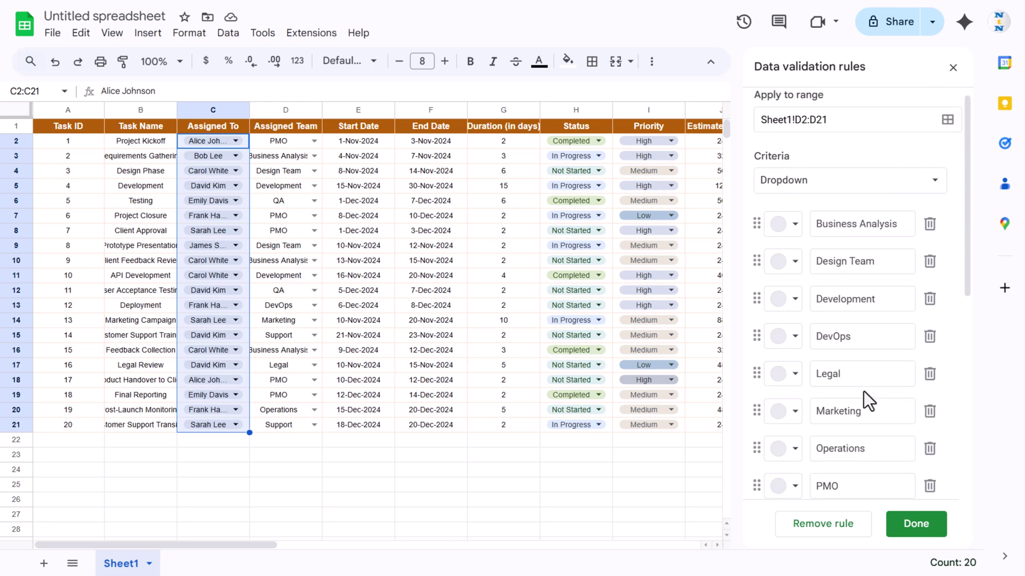
pyautogui.click(915, 525)
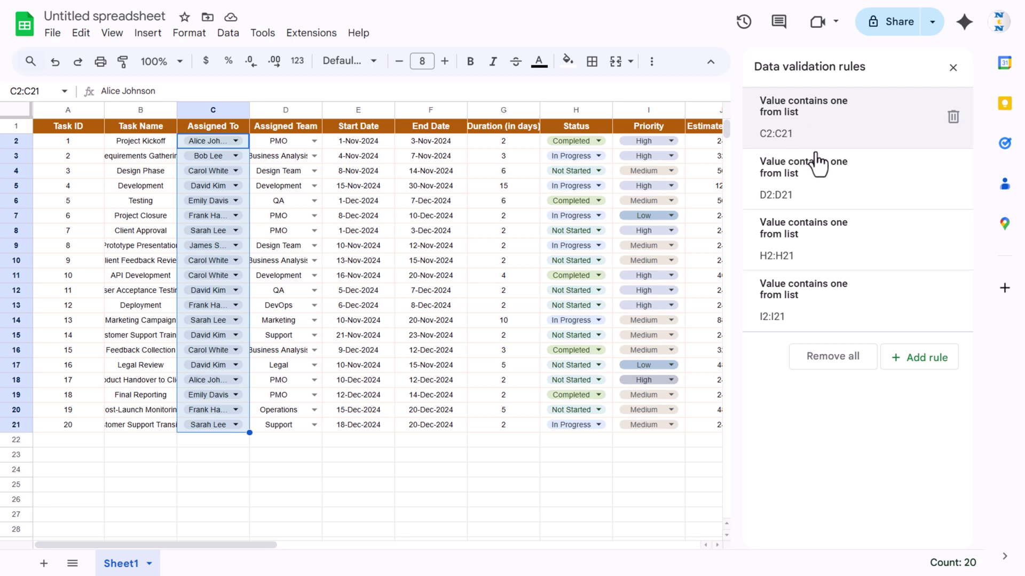
pyautogui.click(836, 126)
pyautogui.scroll(-3, 887, 354)
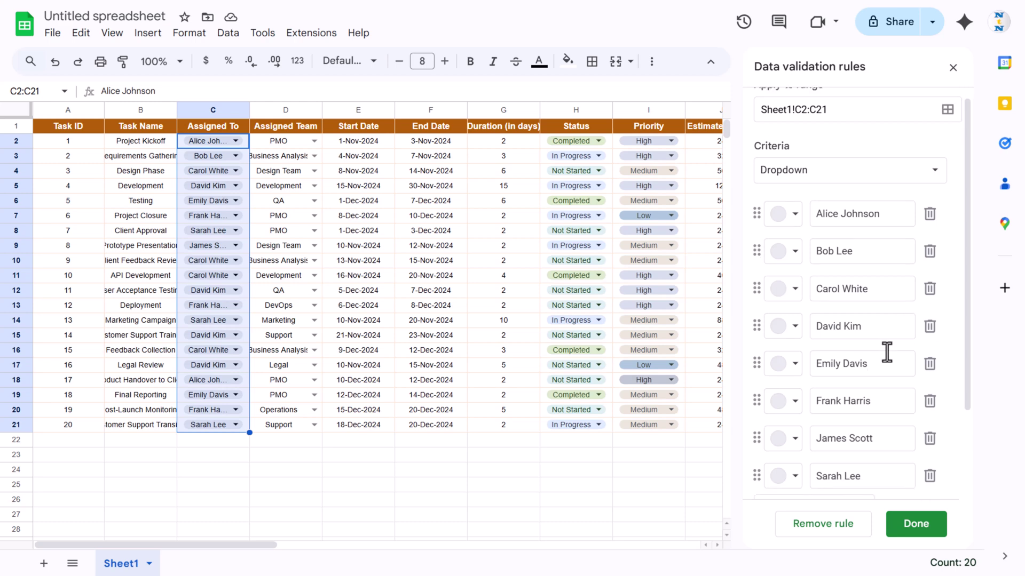
pyautogui.click(876, 478)
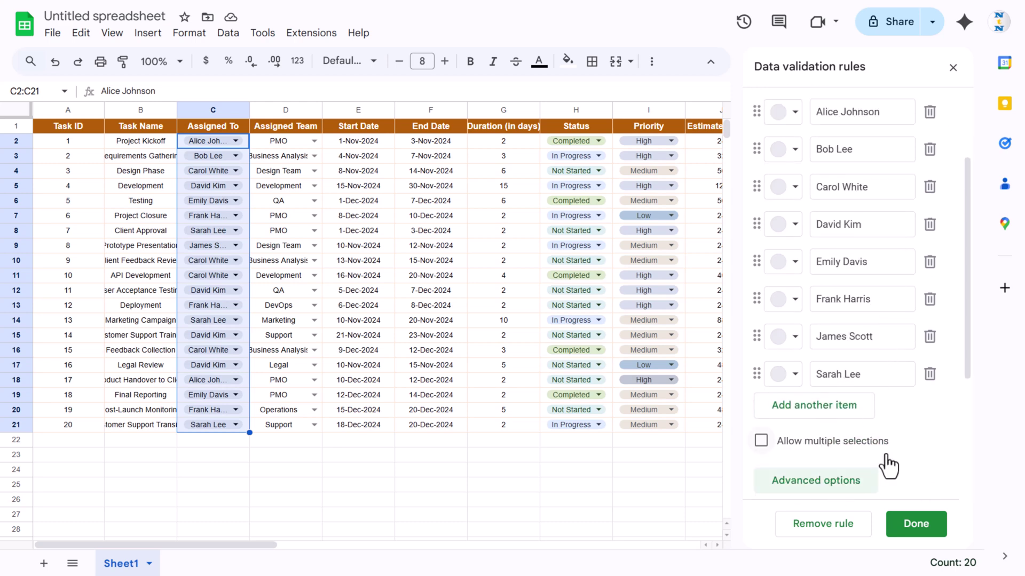
pyautogui.scroll(-3, 885, 451)
pyautogui.click(793, 456)
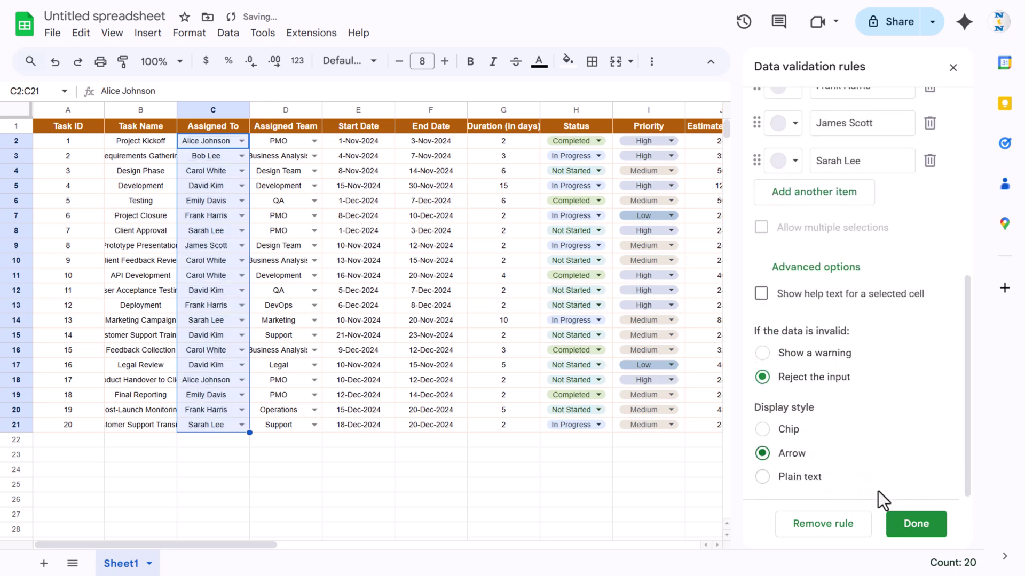
pyautogui.click(918, 527)
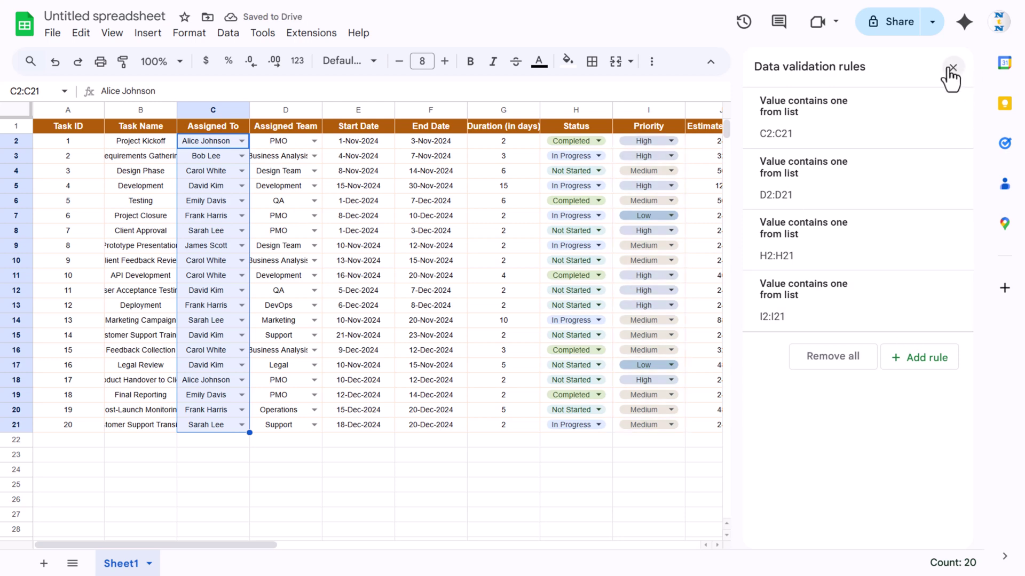
pyautogui.press('Escape')
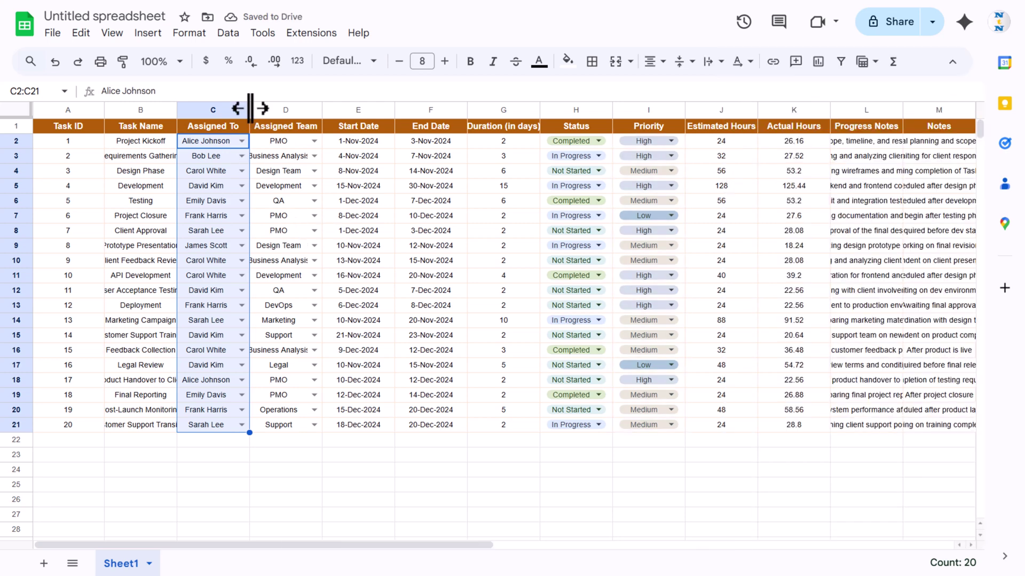
# Widen the Assigned To and Assigned Team columns slightly so their names fit beside the dropdown arrows.
pyautogui.moveTo(250, 109); pyautogui.dragTo(264, 108)
pyautogui.moveTo(337, 109); pyautogui.dragTo(356, 109)
pyautogui.click(348, 425)
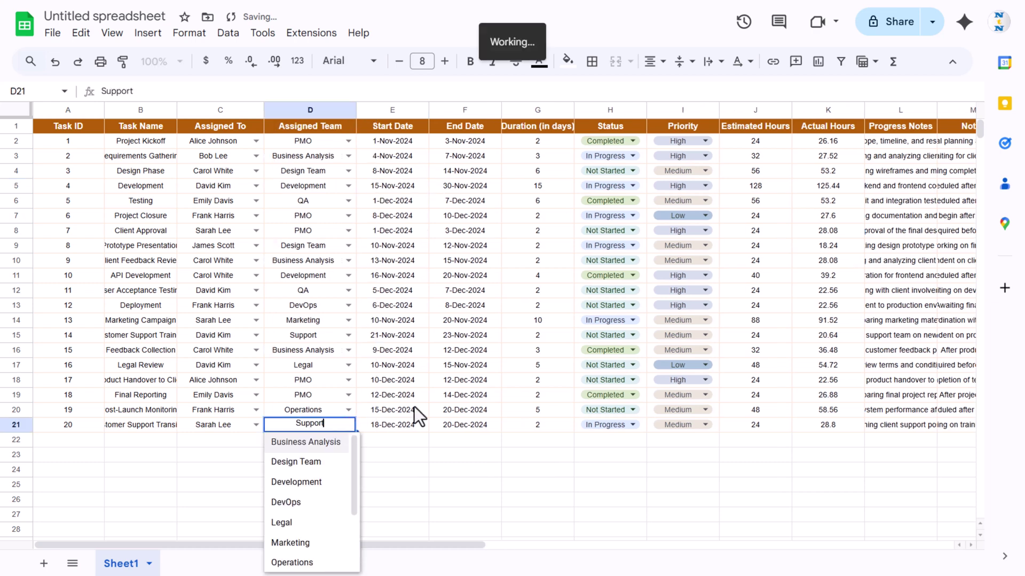
pyautogui.press('Escape')
pyautogui.click(460, 215)
# Apply the custom number format D-MMM-YYYY to the Start Date and End Date columns E and F.
pyautogui.click(397, 145)
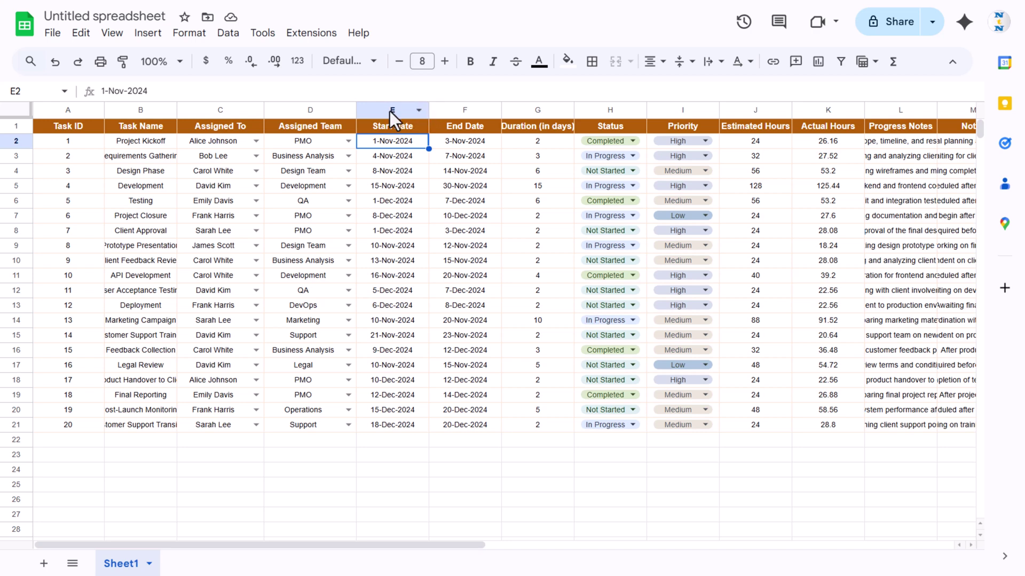
pyautogui.click(392, 111)
pyautogui.keyDown('shift'); pyautogui.click(472, 110); pyautogui.keyUp('shift')
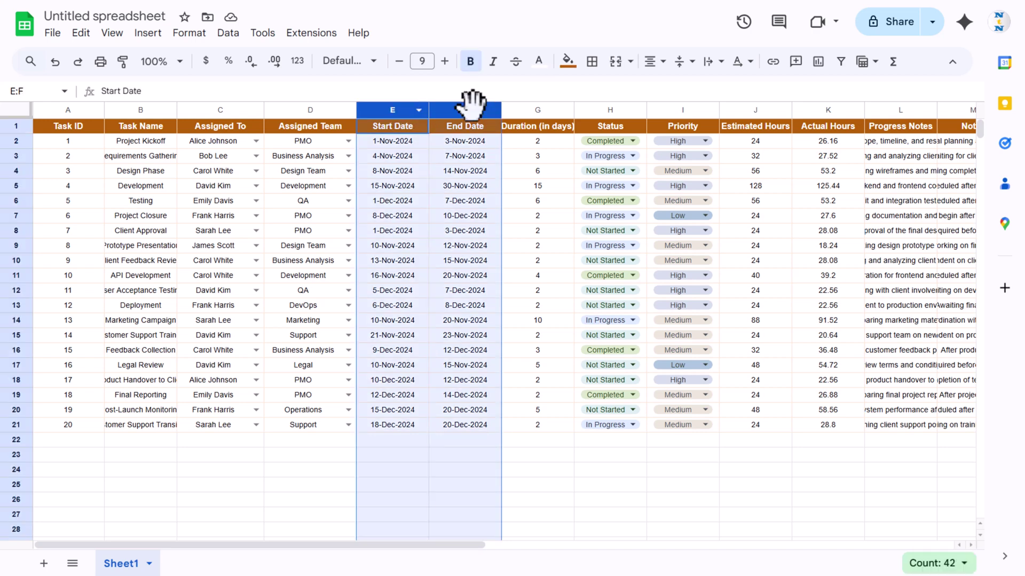
pyautogui.click(192, 34)
pyautogui.moveTo(385, 99)
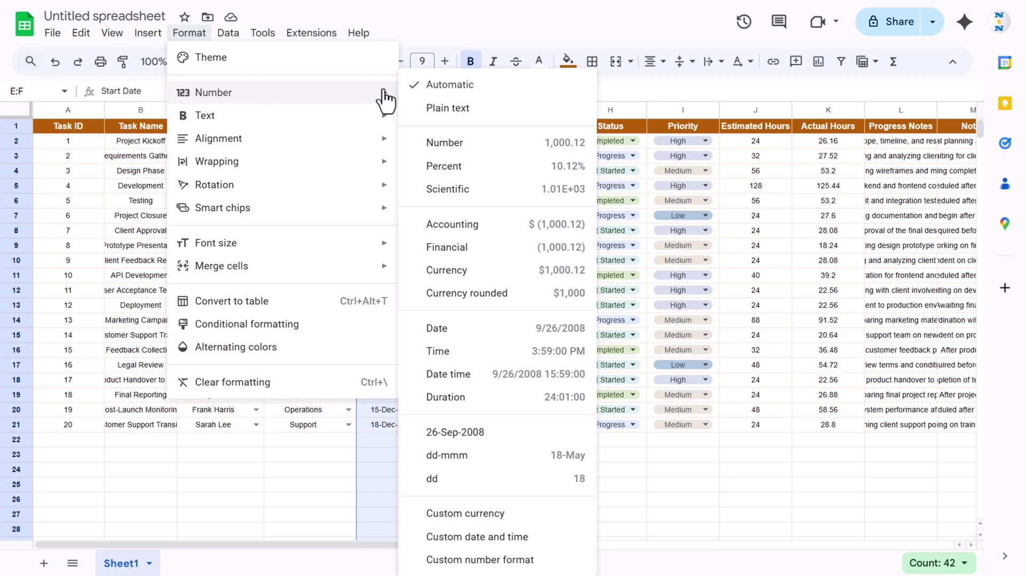
pyautogui.click(456, 558)
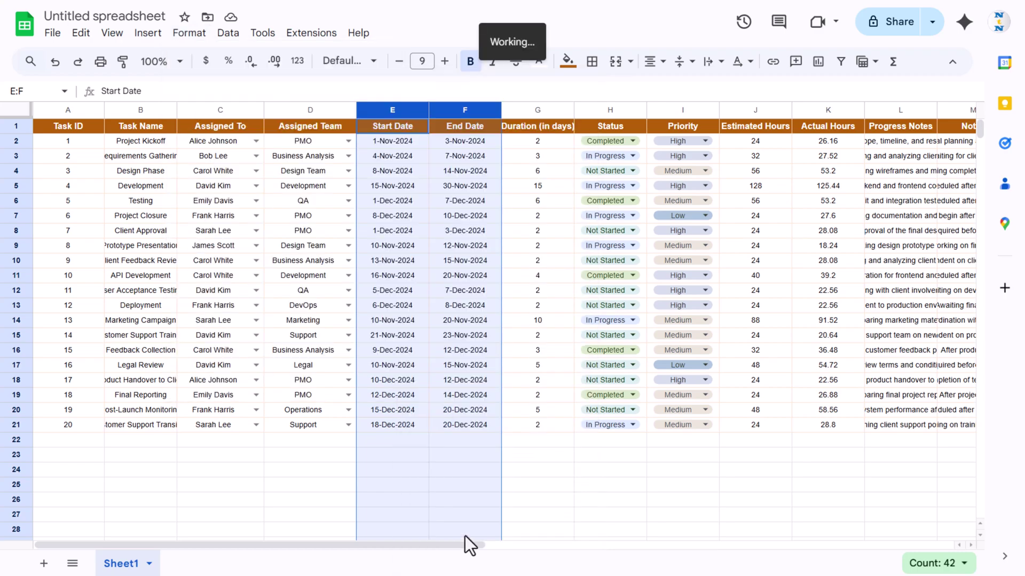
pyautogui.click(429, 142)
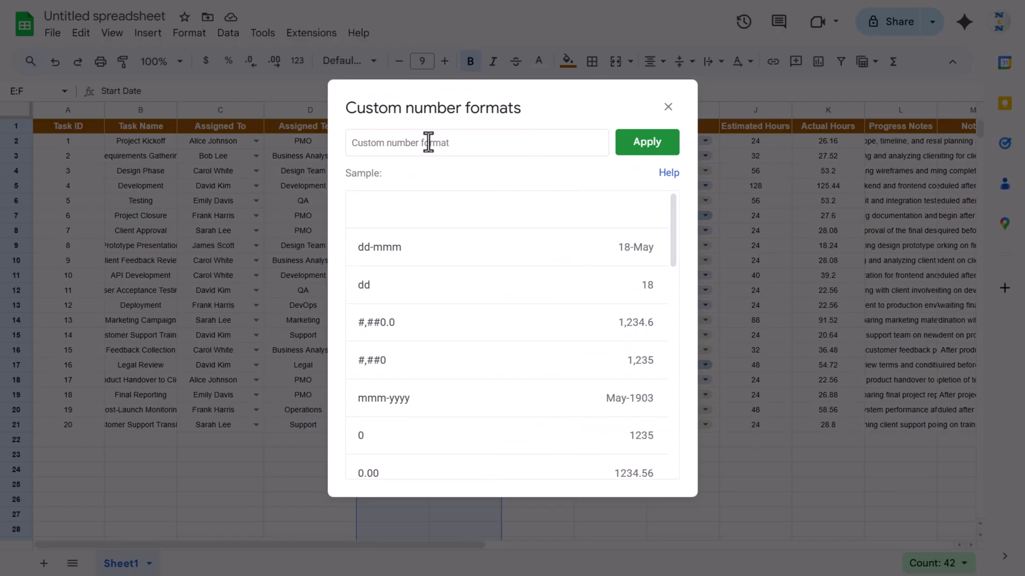
pyautogui.write('D-')
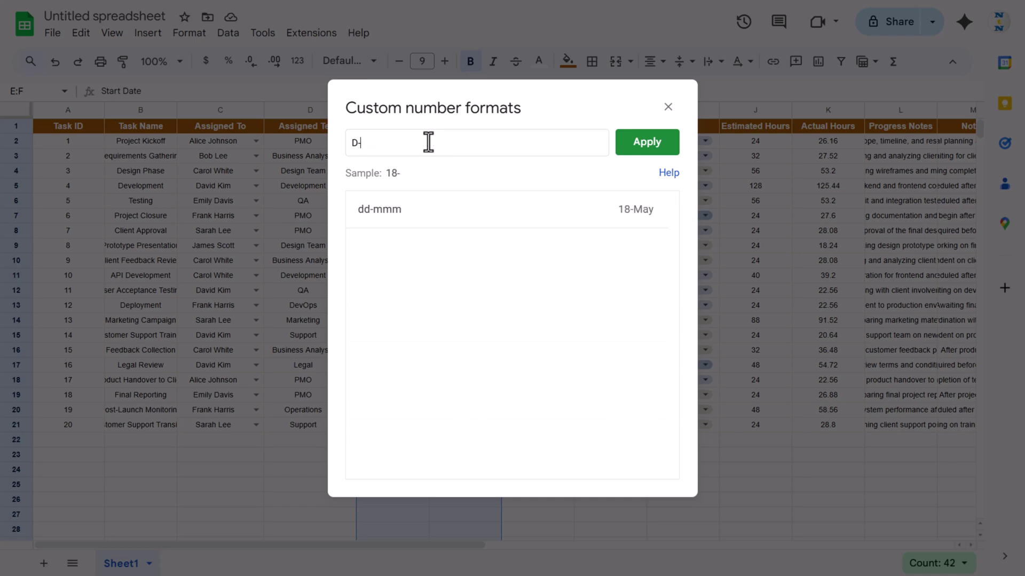
pyautogui.write('MMM-YYYY')
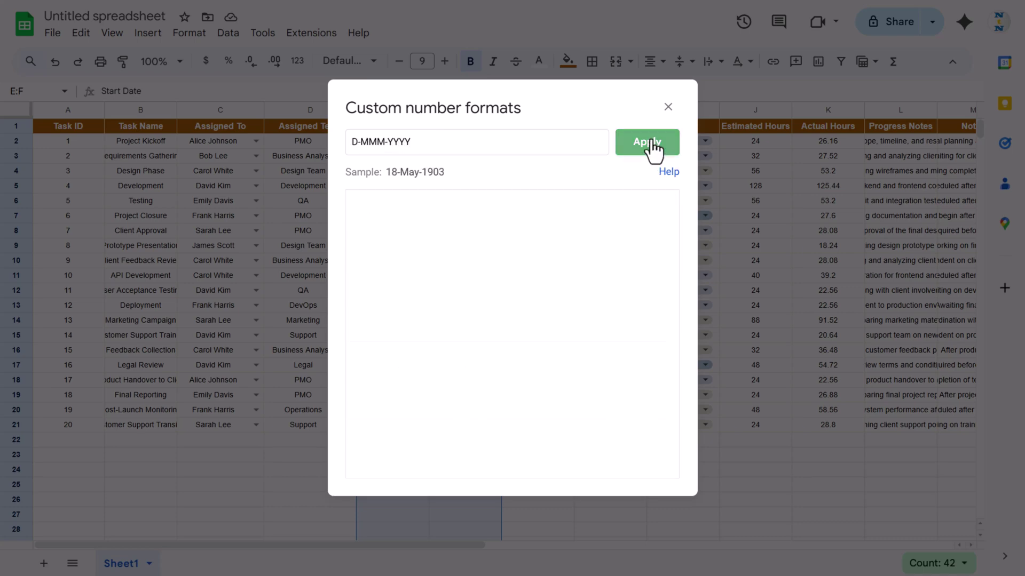
pyautogui.click(658, 149)
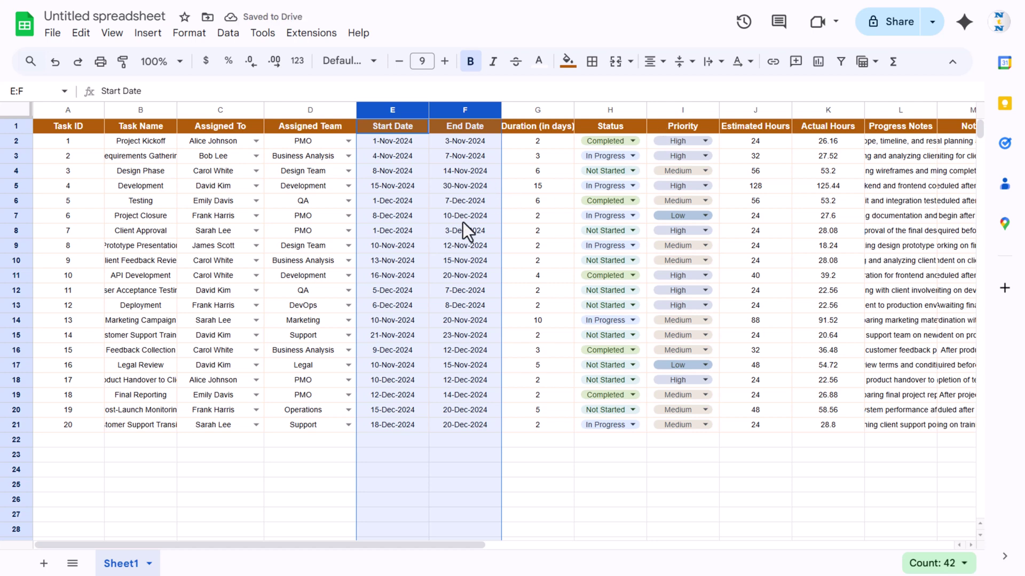
# Add a data validation rule with the criterion "Is valid date" to the date cells E2:F1000.
pyautogui.click(396, 137)
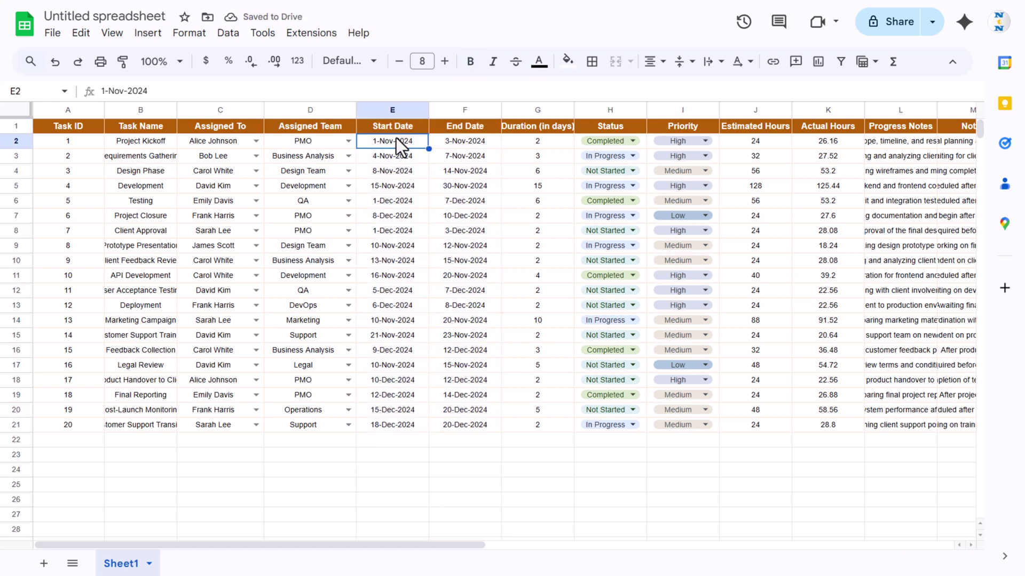
pyautogui.hotkey('shift', 'Right')
pyautogui.hotkey('ctrl', 'shift', 'Down')
pyautogui.rightClick(396, 137)
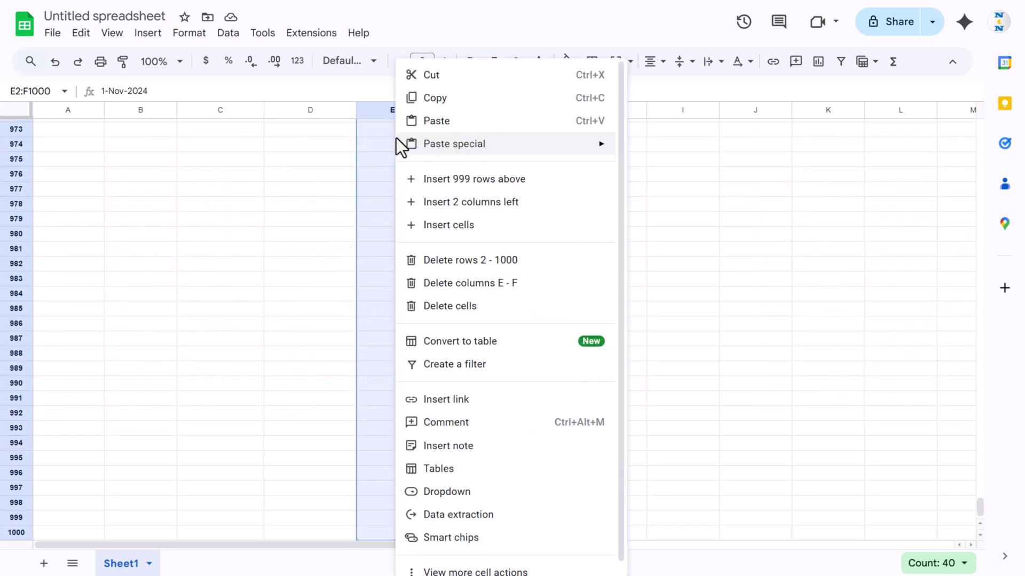
pyautogui.click(466, 492)
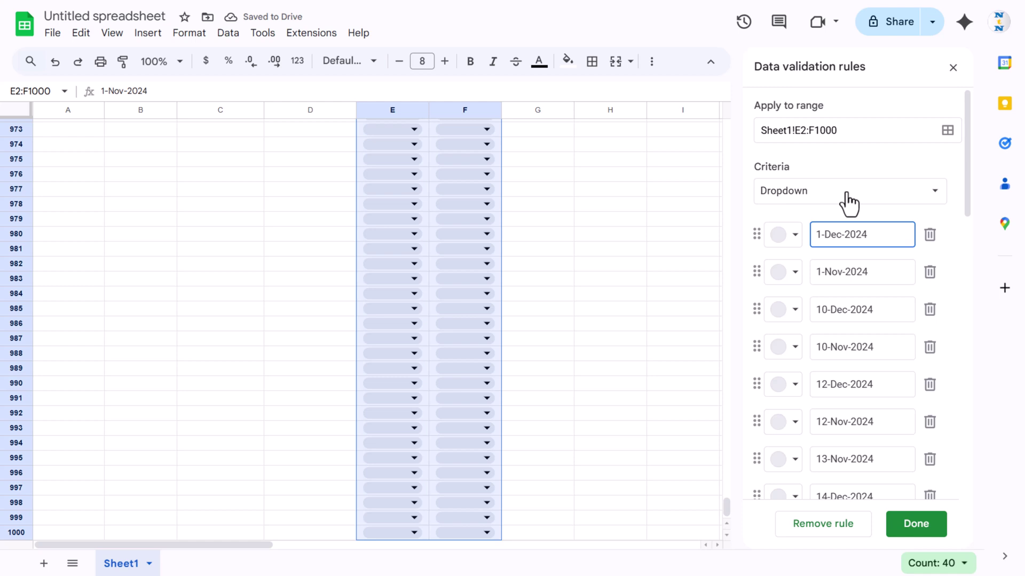
pyautogui.click(847, 197)
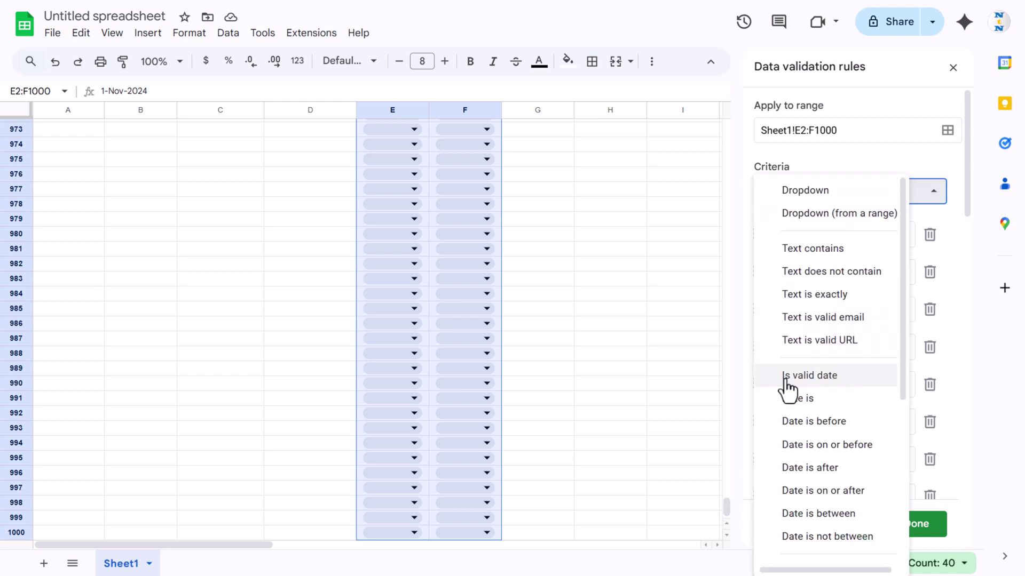
pyautogui.click(823, 381)
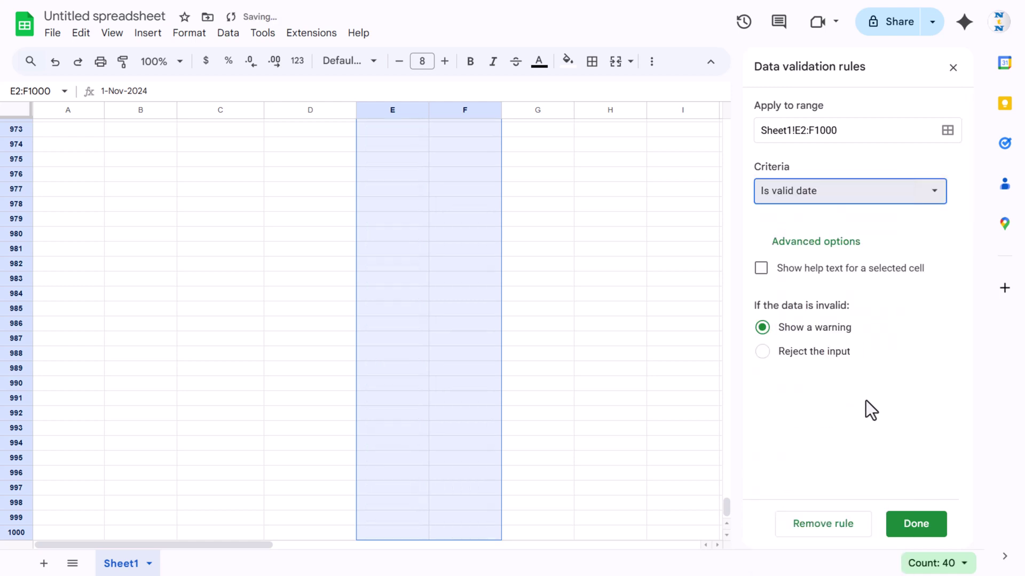
pyautogui.click(922, 529)
# Return to the task rows and check the date picker in End Date cell F18 without changing its date.
pyautogui.click(520, 352)
pyautogui.hotkey('ctrl', 'Up')
pyautogui.hotkey('ctrl', 'Up')
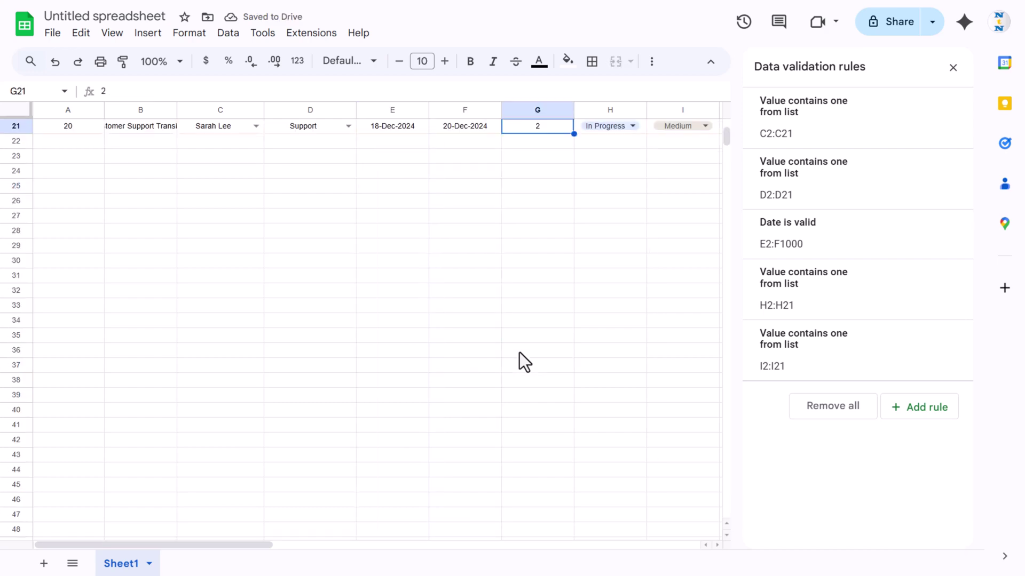
pyautogui.click(475, 380)
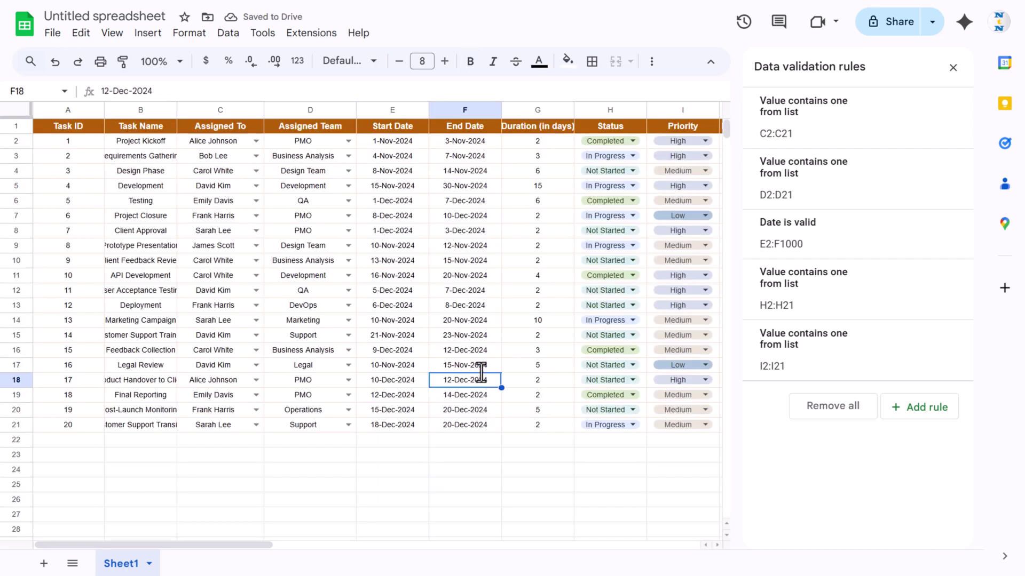
pyautogui.doubleClick(480, 376)
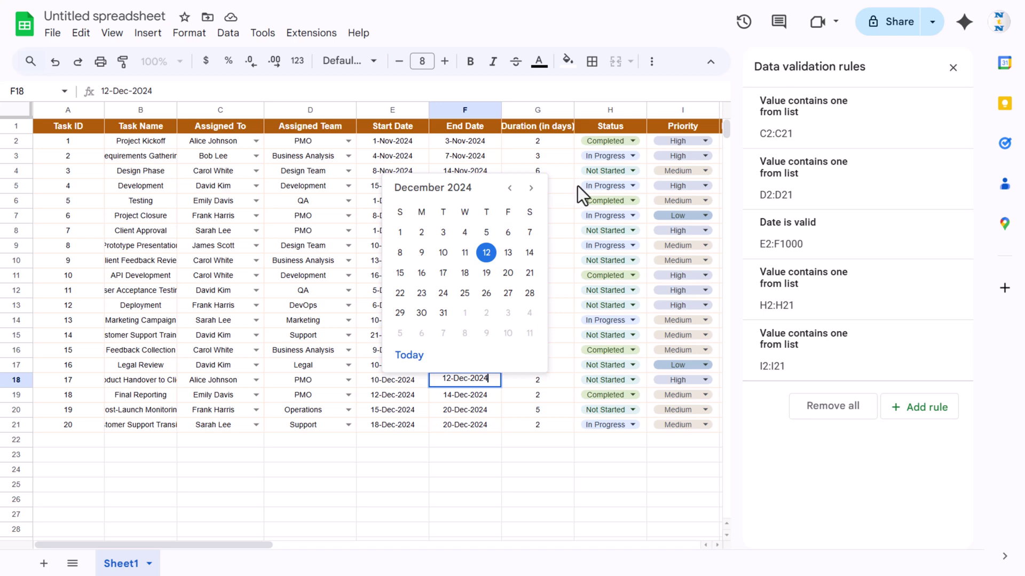
pyautogui.press('Escape')
# Calculate Duration in G2 with =F2-E2, autofill the formula through G21, and close the validation rules.
pyautogui.click(562, 144)
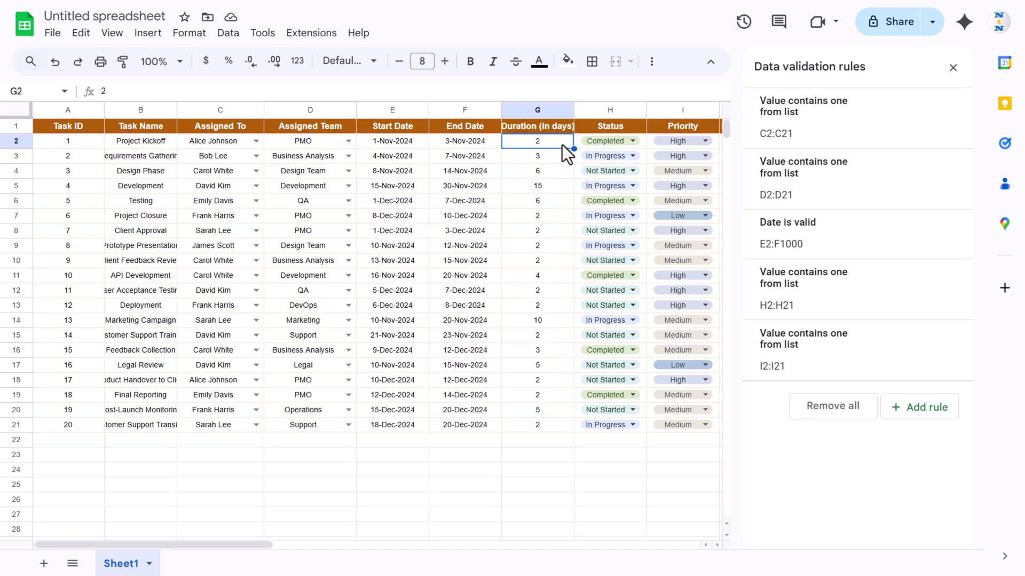
pyautogui.write('=')
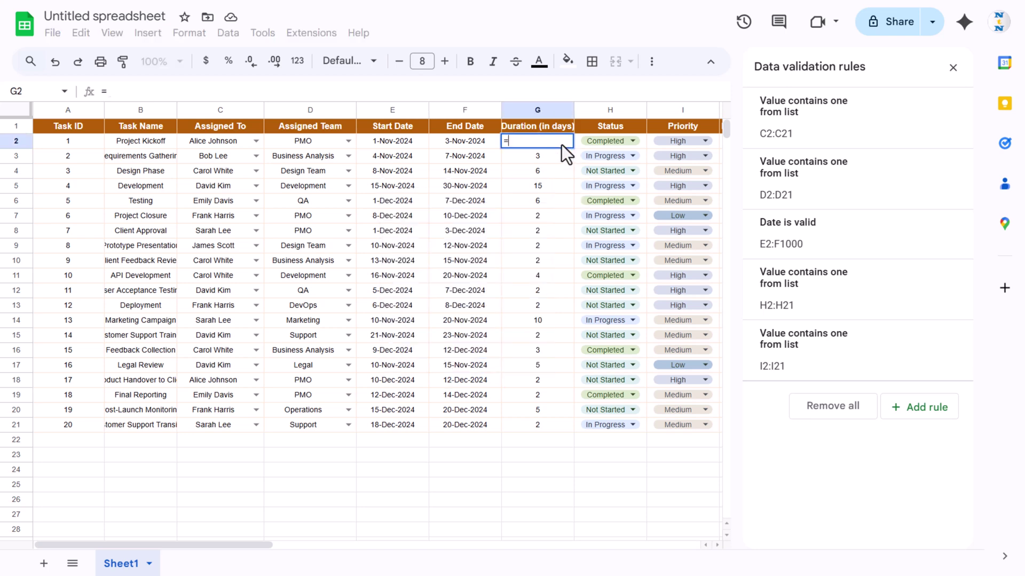
pyautogui.press('Left')
pyautogui.write('-')
pyautogui.press('Left')
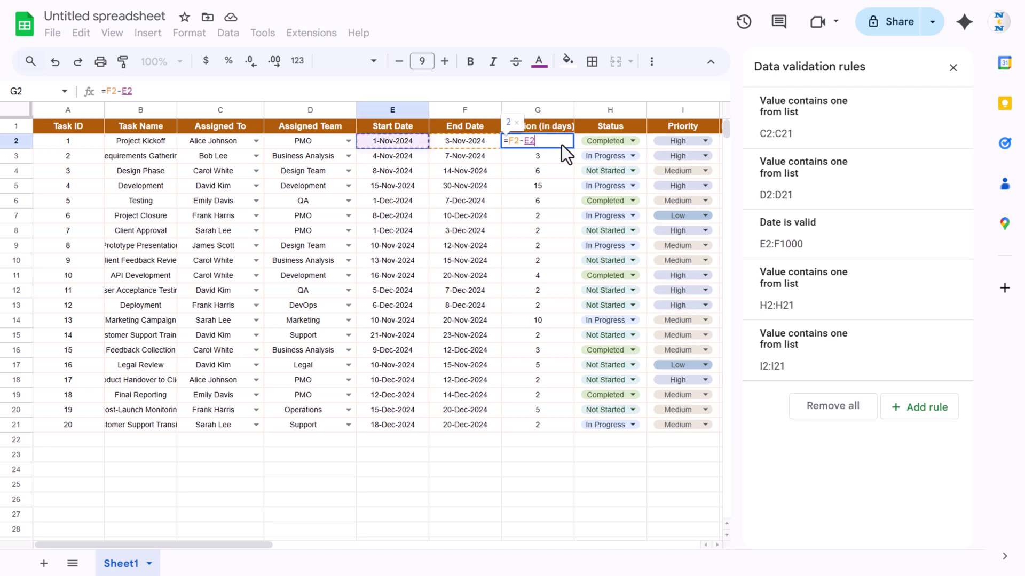
pyautogui.press('Return')
pyautogui.hotkey('ctrl', 'Return')
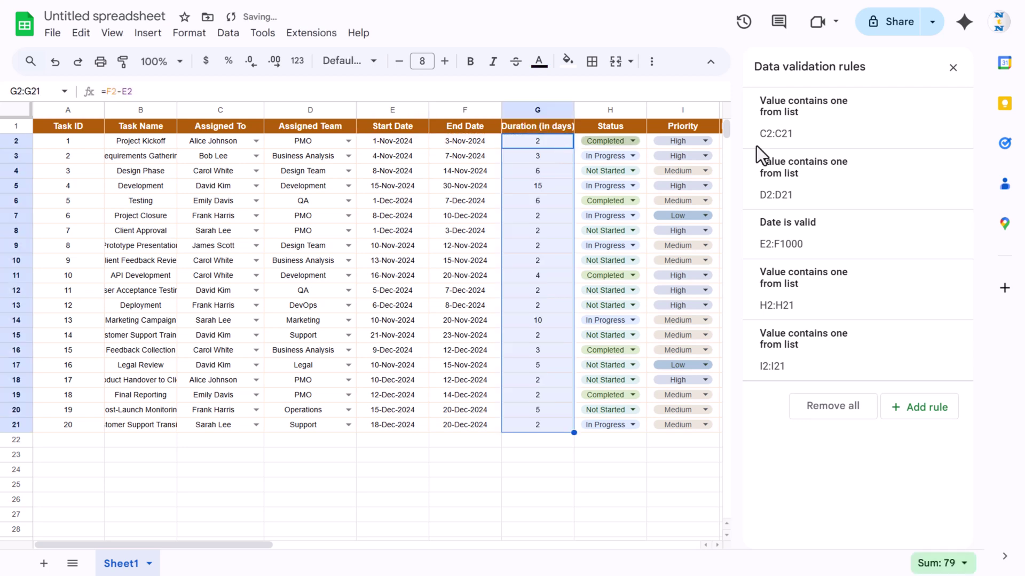
pyautogui.click(960, 68)
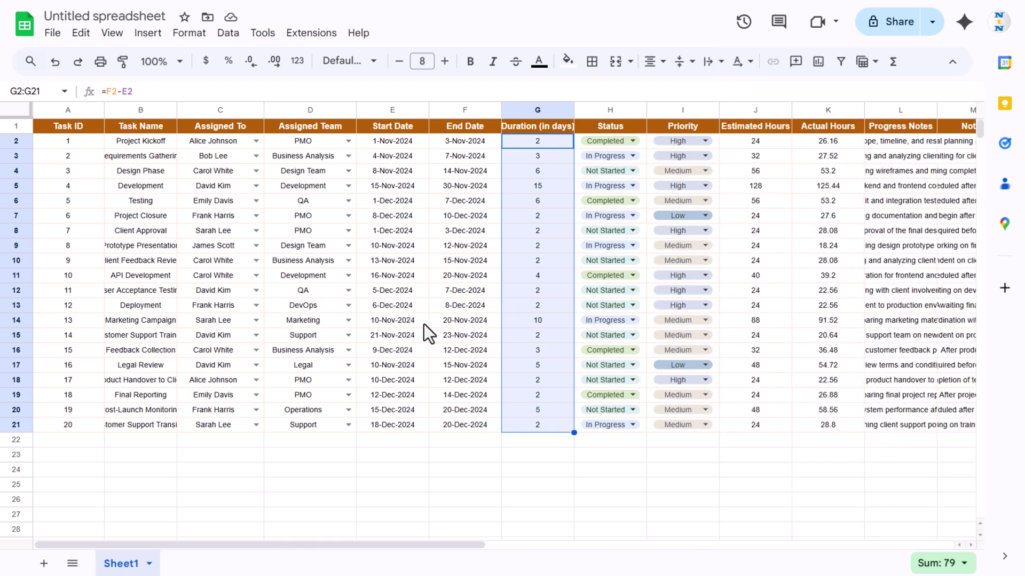
# Rename the Sheet1 tab as Data.
pyautogui.doubleClick(128, 564)
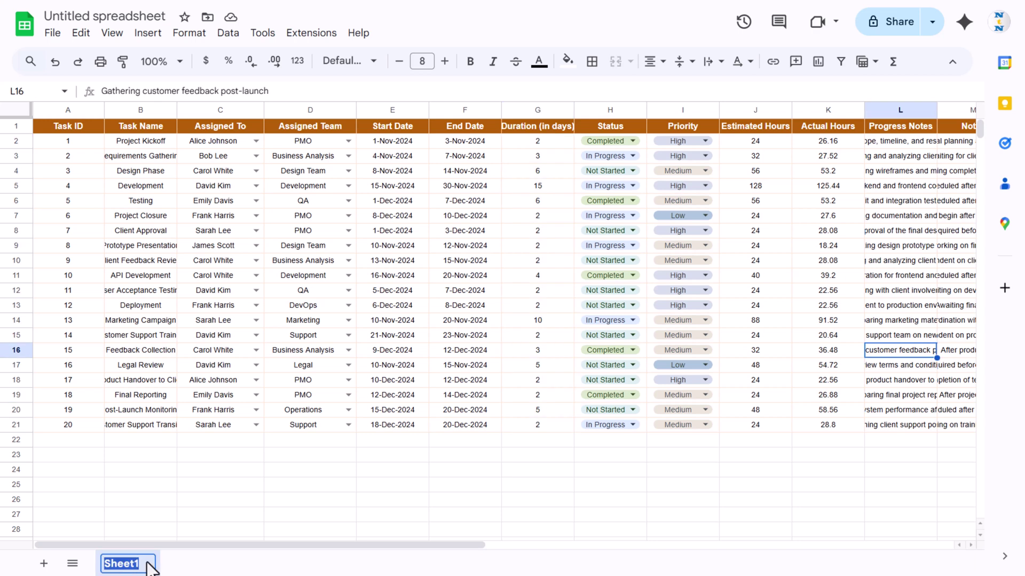
pyautogui.write('Data')
pyautogui.press('Return')
# Fit the widths of the Progress Notes and Notes columns to their contents and return to cell A1.
pyautogui.hscroll(5, 434, 268)
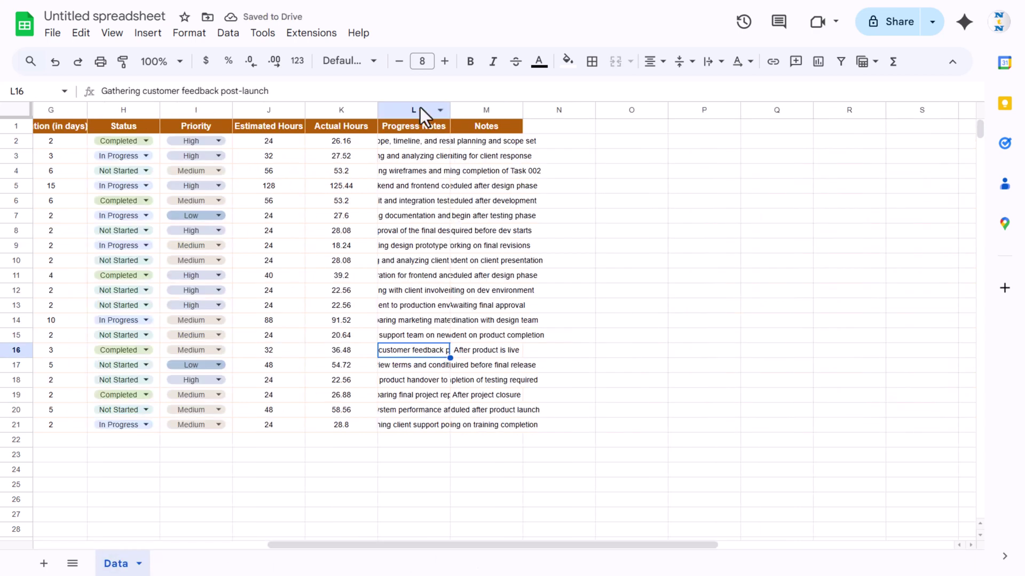
pyautogui.moveTo(419, 110); pyautogui.dragTo(532, 109)
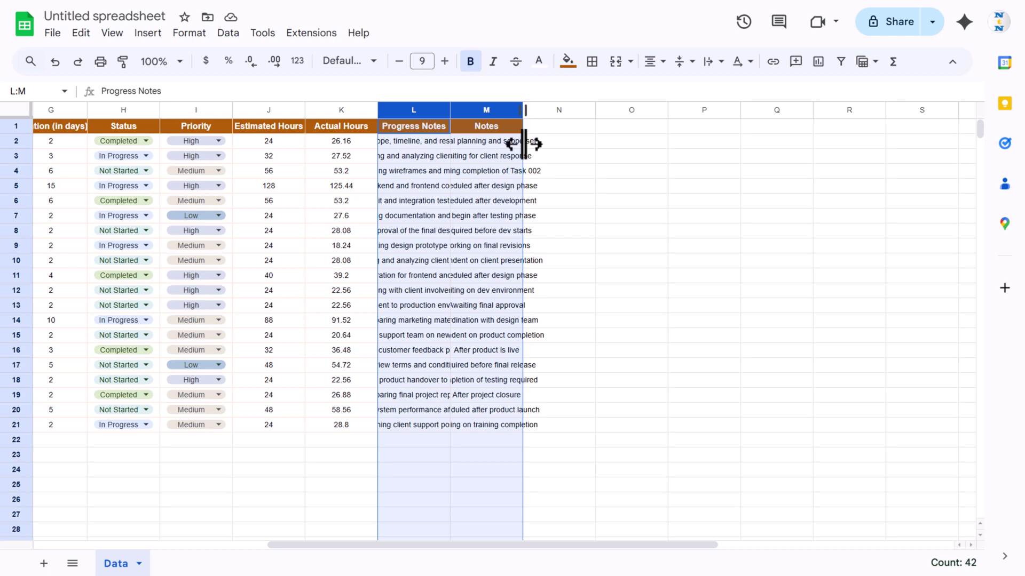
pyautogui.doubleClick(522, 112)
pyautogui.hotkey('ctrl', 'Home')
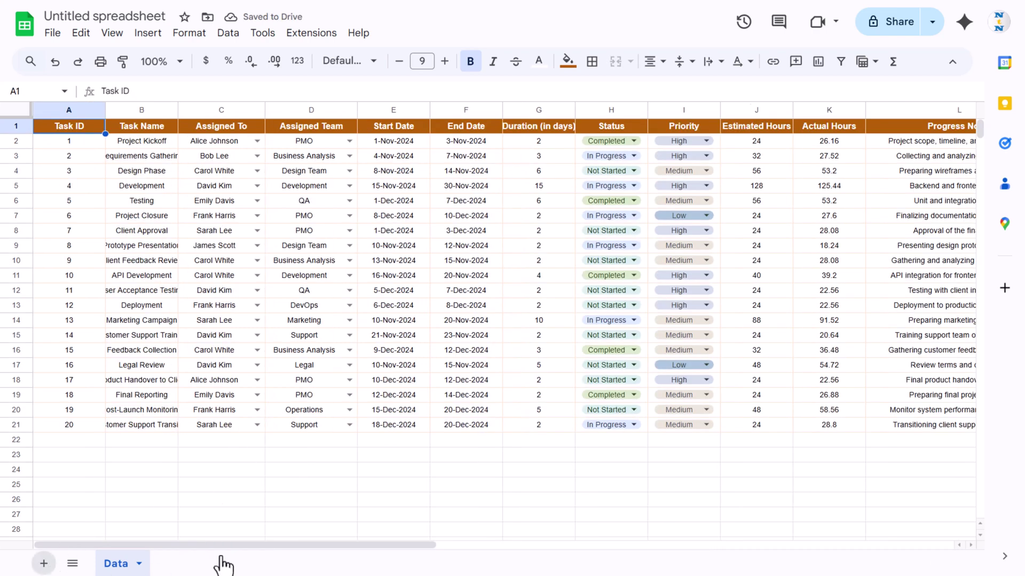
# Add a new sheet named Dashboard and place it before the Data sheet.
pyautogui.click(44, 564)
pyautogui.doubleClick(179, 564)
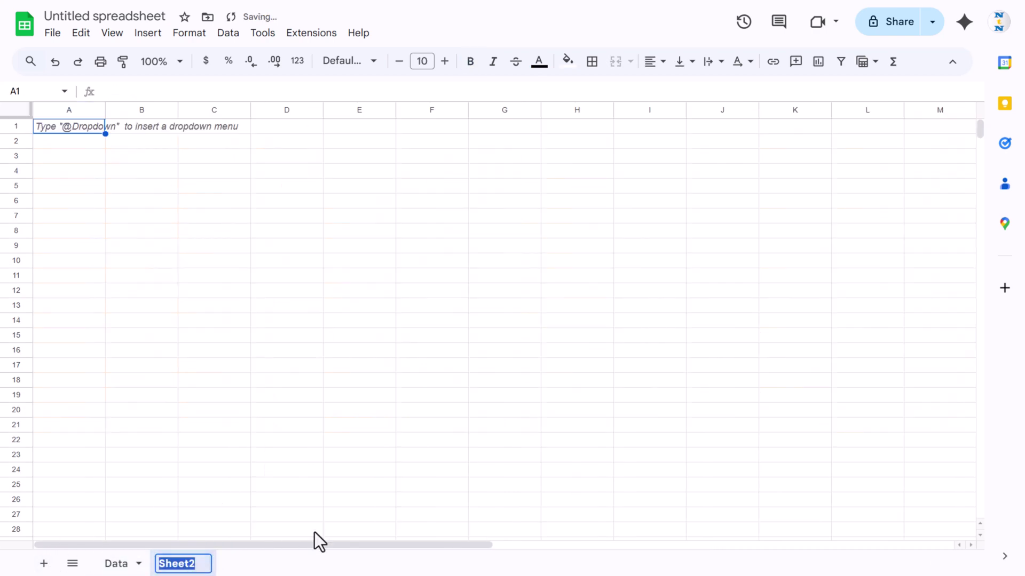
pyautogui.write('Dashb')
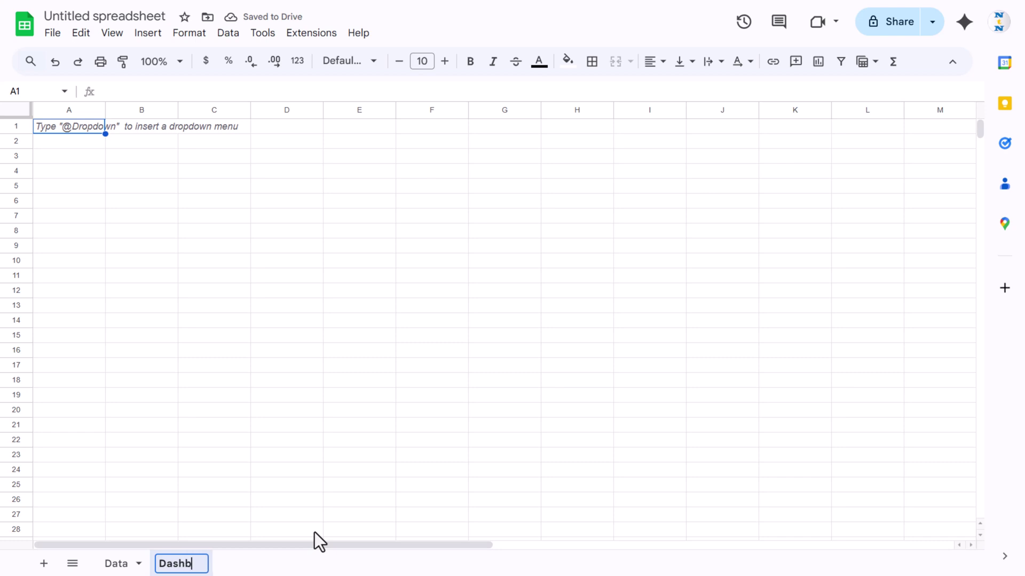
pyautogui.write('oard')
pyautogui.press('Return')
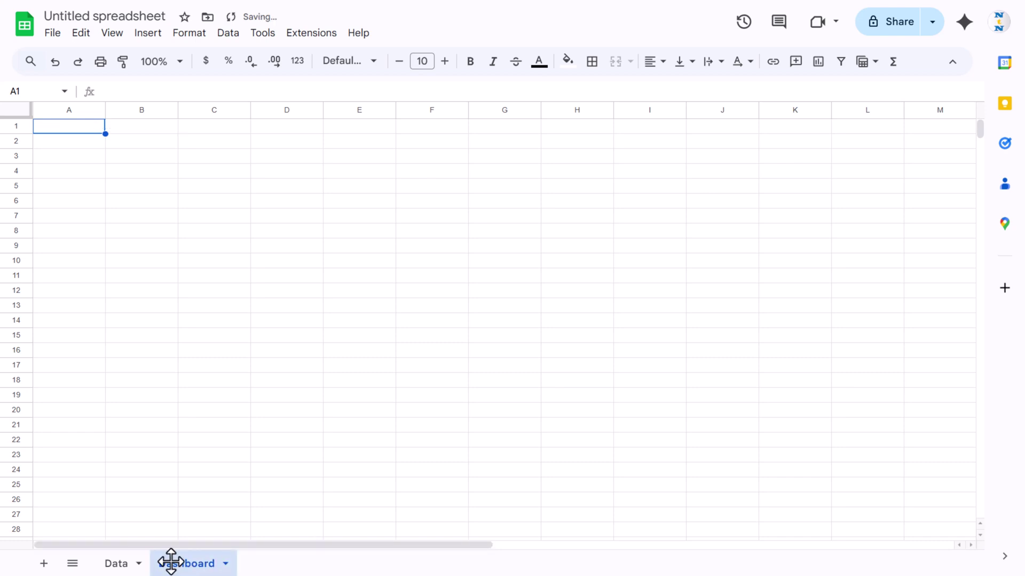
pyautogui.moveTo(171, 562); pyautogui.dragTo(101, 561)
# Merge cells A1:U1 on the Dashboard sheet into one banner cell and make row 1 taller.
pyautogui.click(70, 128)
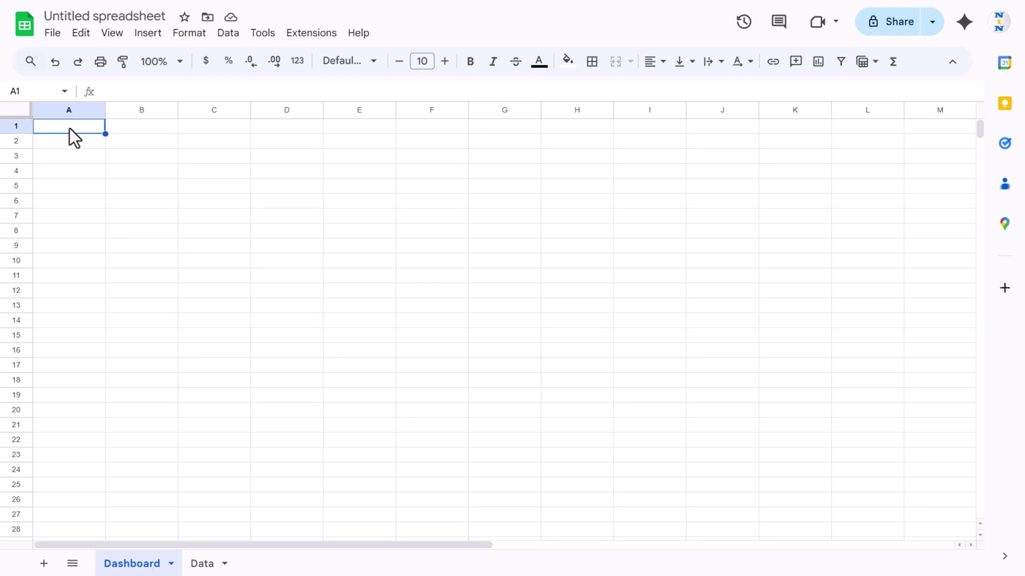
pyautogui.hotkey('shift', 'Right')
pyautogui.hotkey('shift', 'Right')
pyautogui.hotkey('shift', 'Right')
pyautogui.hotkey('shift', 'Right')
pyautogui.hotkey('shift', 'Right')
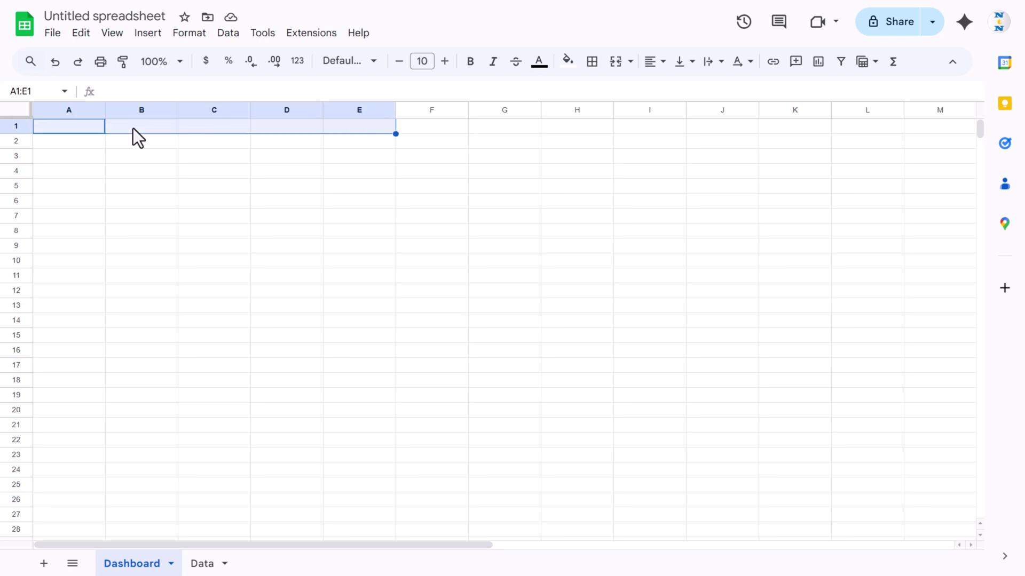
pyautogui.hotkey('shift', 'Right')
pyautogui.hotkey('shift', 'Right')
pyautogui.hotkey('shift', 'Right')
pyautogui.hotkey('shift', 'Right')
pyautogui.hotkey('shift', 'Right')
pyautogui.hotkey('shift', 'Right')
pyautogui.hotkey('shift', 'Right')
pyautogui.hotkey('shift', 'Right')
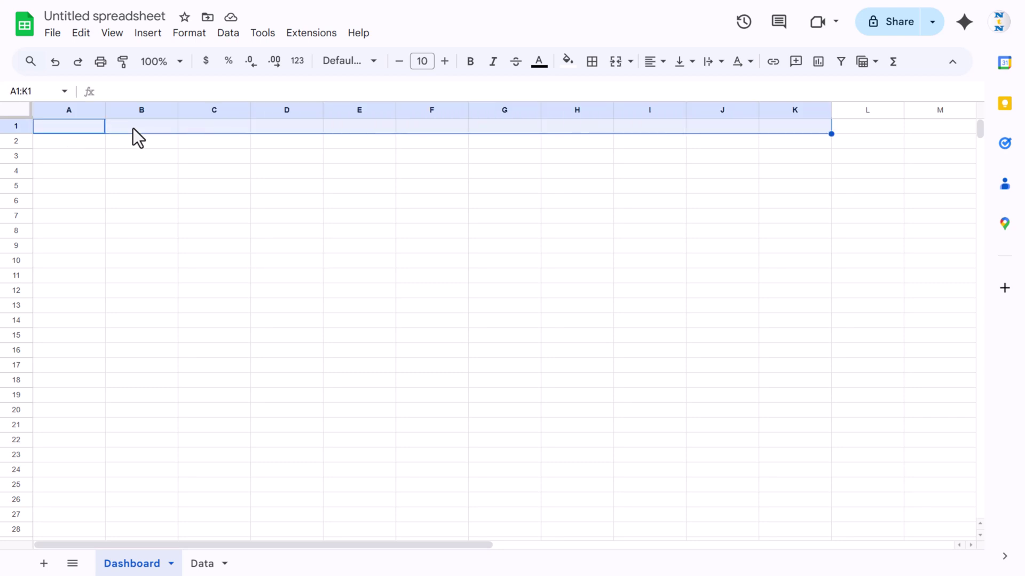
pyautogui.hotkey('shift', 'Right')
pyautogui.hotkey('shift', 'Right')
pyautogui.hotkey('shift', 'Right')
pyautogui.hotkey('shift', 'Right')
pyautogui.hotkey('shift', 'Right')
pyautogui.hotkey('shift', 'Right')
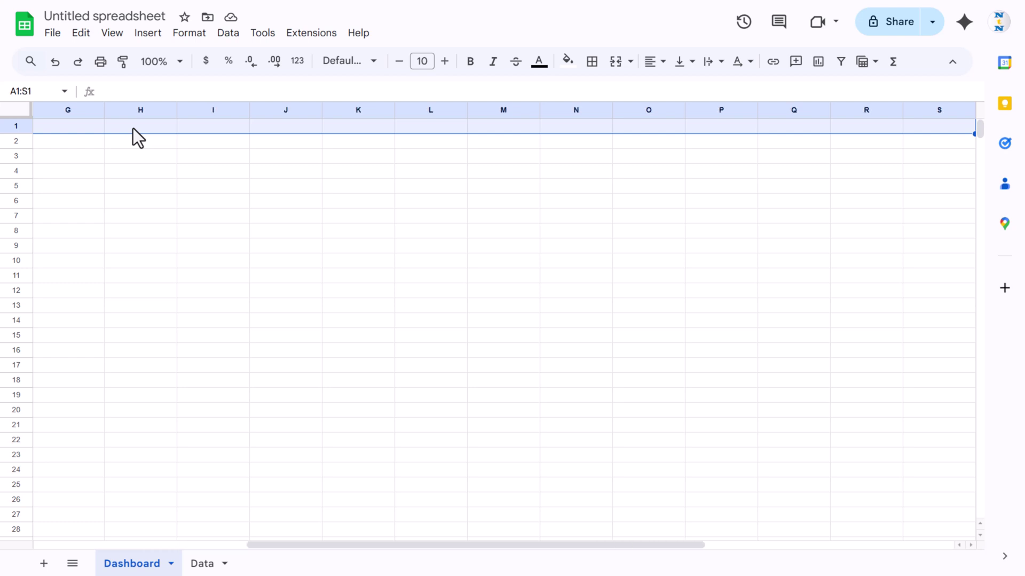
pyautogui.hotkey('shift', 'Right')
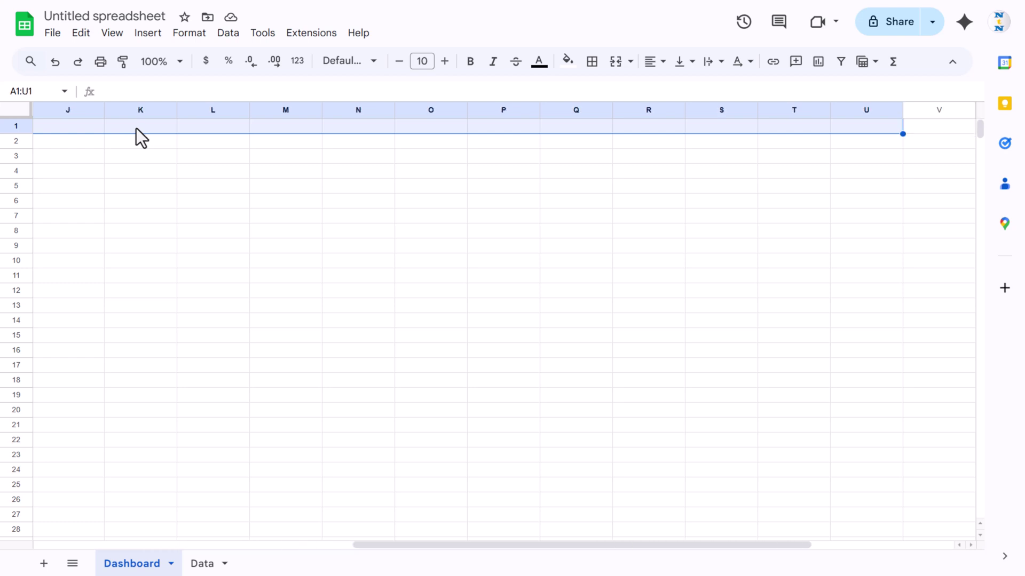
pyautogui.click(616, 63)
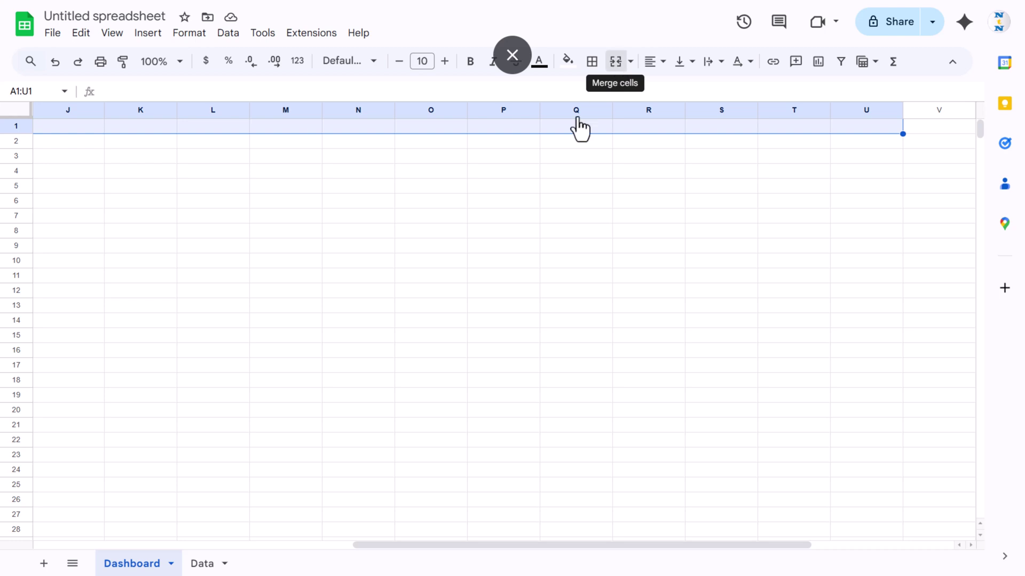
pyautogui.moveTo(16, 134); pyautogui.dragTo(16, 158)
# Fill the merged banner A1:U1 with dark red and set its text color to white.
pyautogui.click(568, 60)
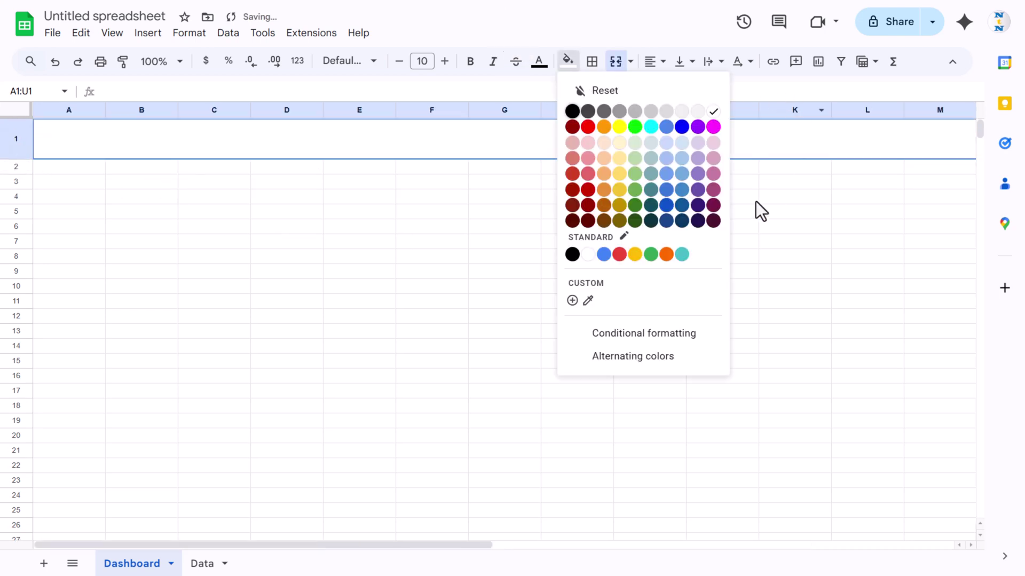
pyautogui.click(586, 206)
pyautogui.click(539, 61)
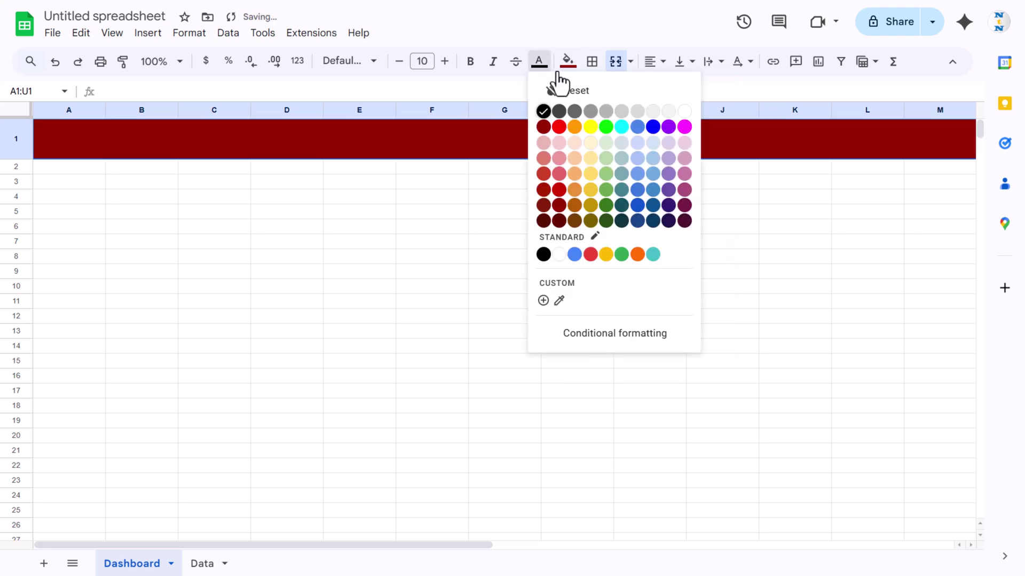
pyautogui.click(684, 112)
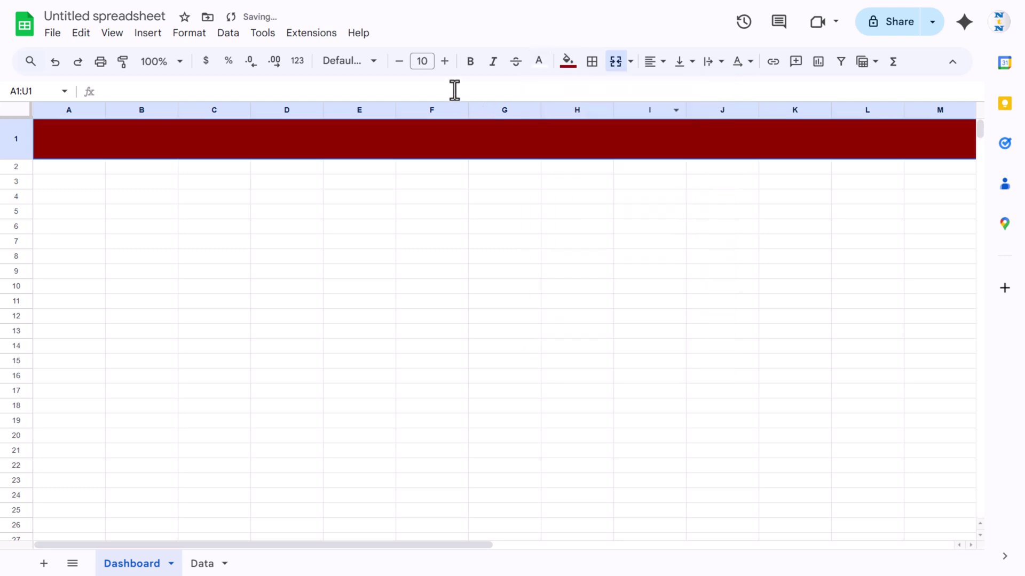
# Set the banner cell's font to Arial Rounded at size 25.
pyautogui.click(357, 67)
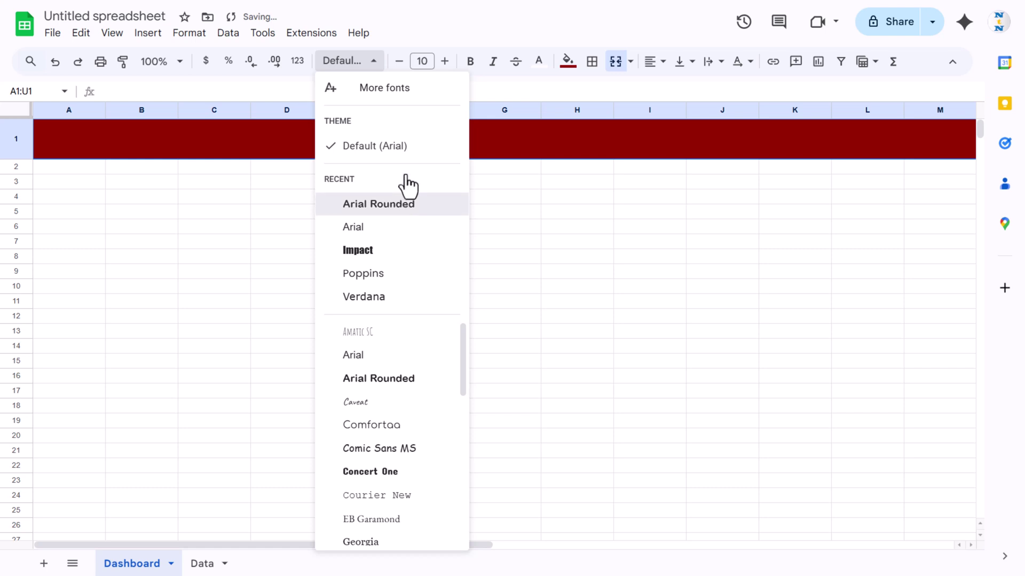
pyautogui.click(404, 203)
pyautogui.click(427, 60)
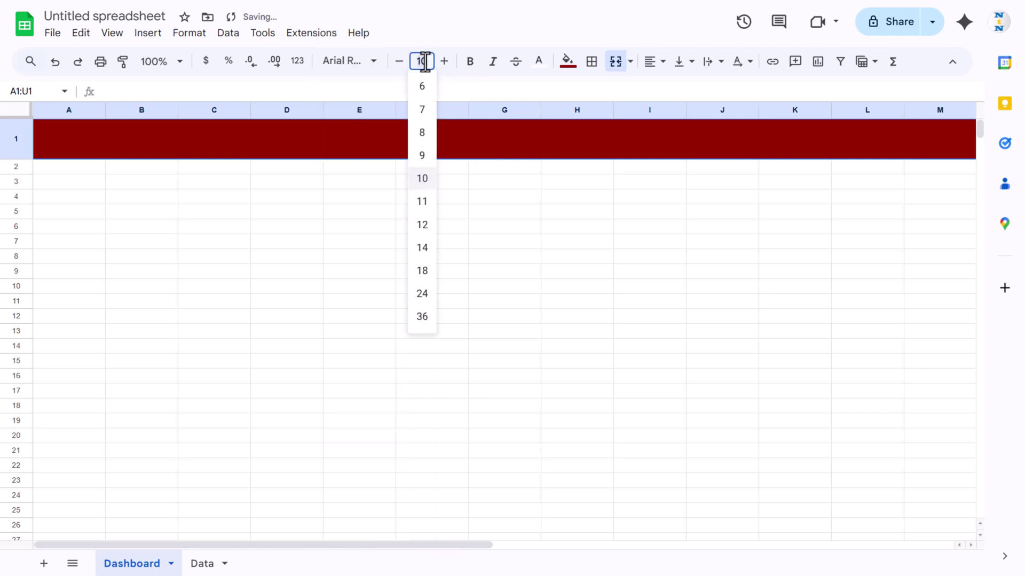
pyautogui.moveTo(428, 61); pyautogui.dragTo(409, 59)
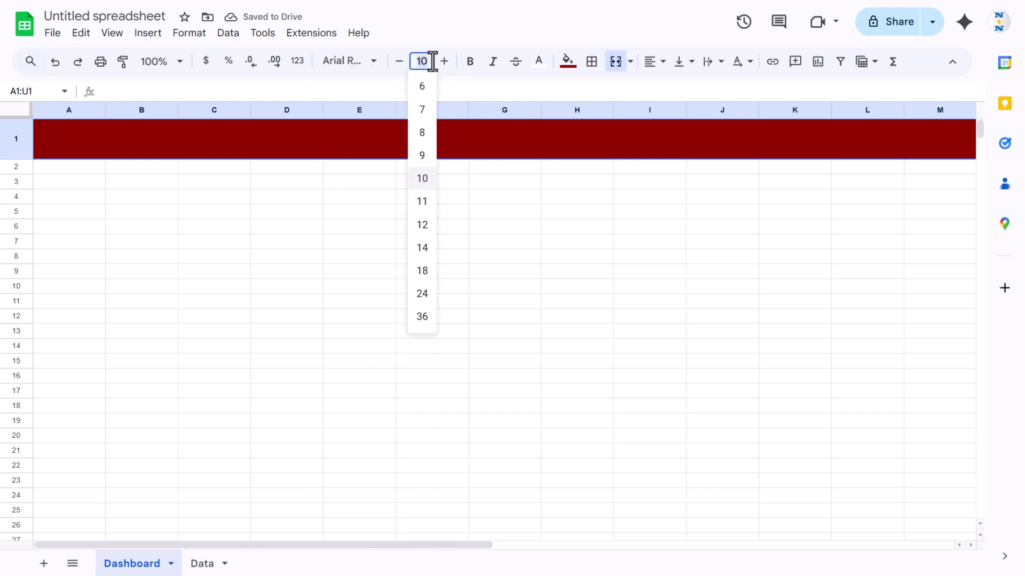
pyautogui.write('25')
pyautogui.press('Return')
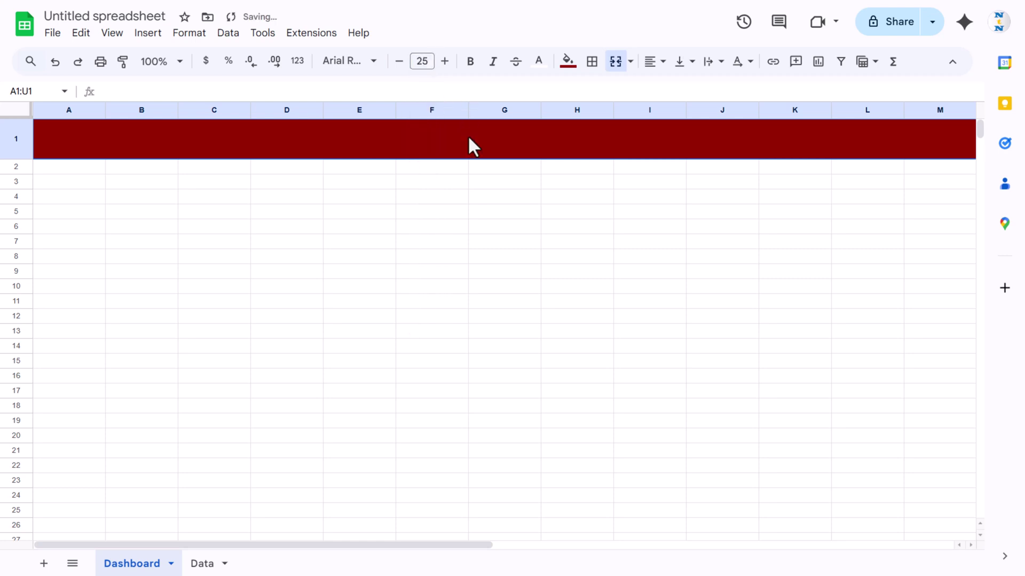
# Enter the title Project Plan Template in the banner and center it horizontally and vertically.
pyautogui.write('P')
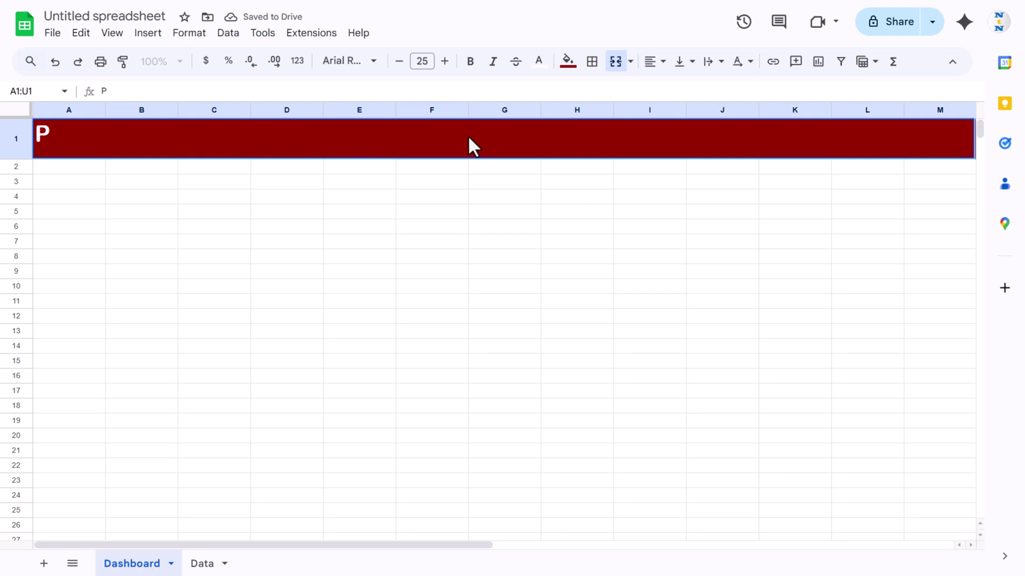
pyautogui.write('roject Plan Te')
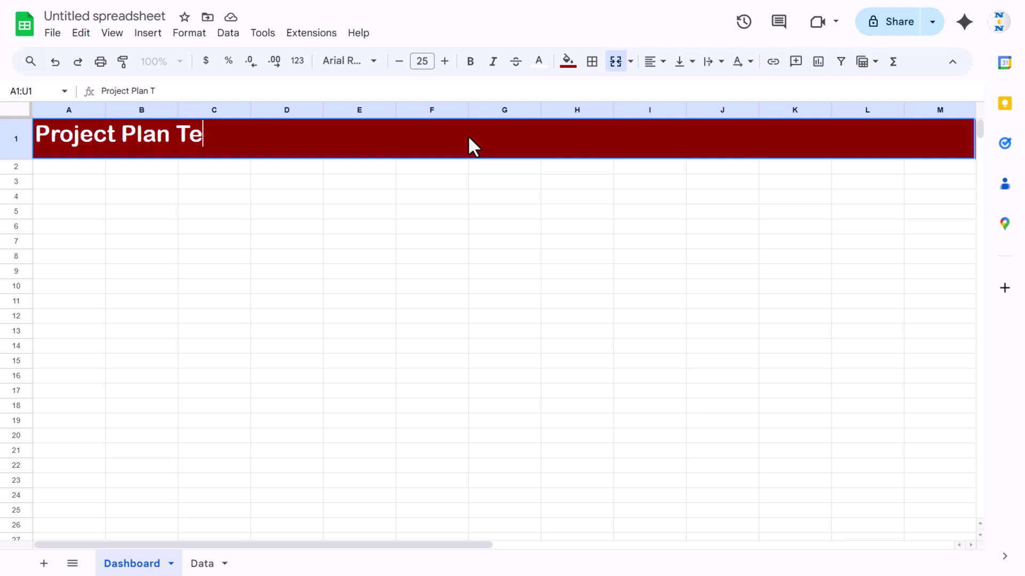
pyautogui.write('mplate')
pyautogui.press('Return')
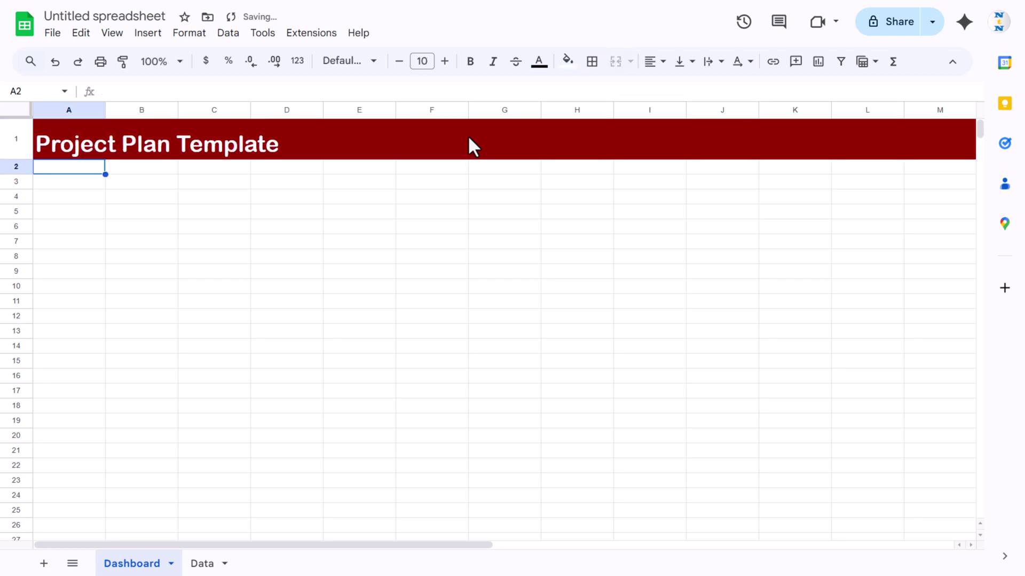
pyautogui.click(480, 136)
pyautogui.click(652, 62)
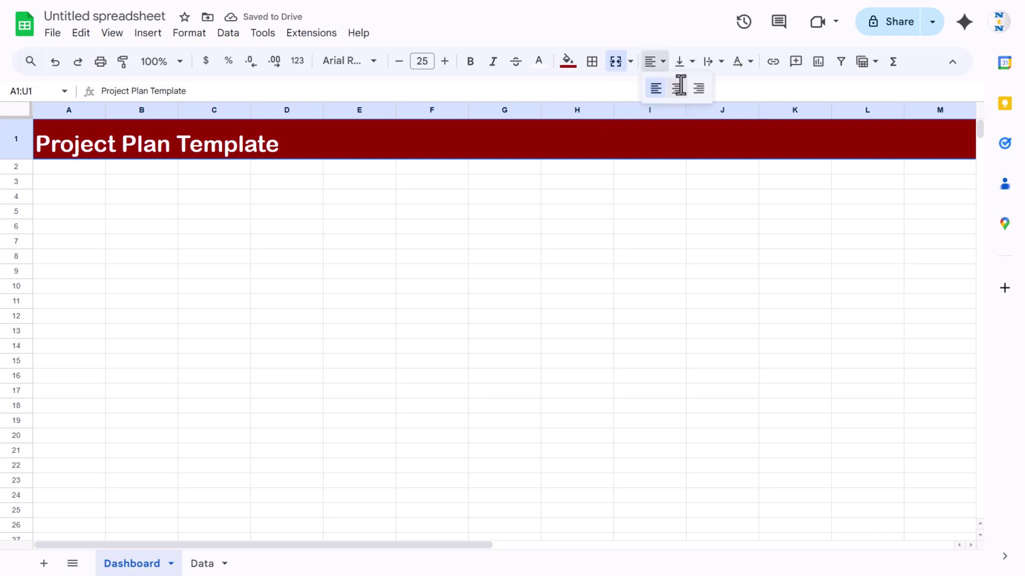
pyautogui.click(698, 88)
pyautogui.click(576, 226)
# Narrow column A of the Dashboard sheet to a thin margin.
pyautogui.click(69, 182)
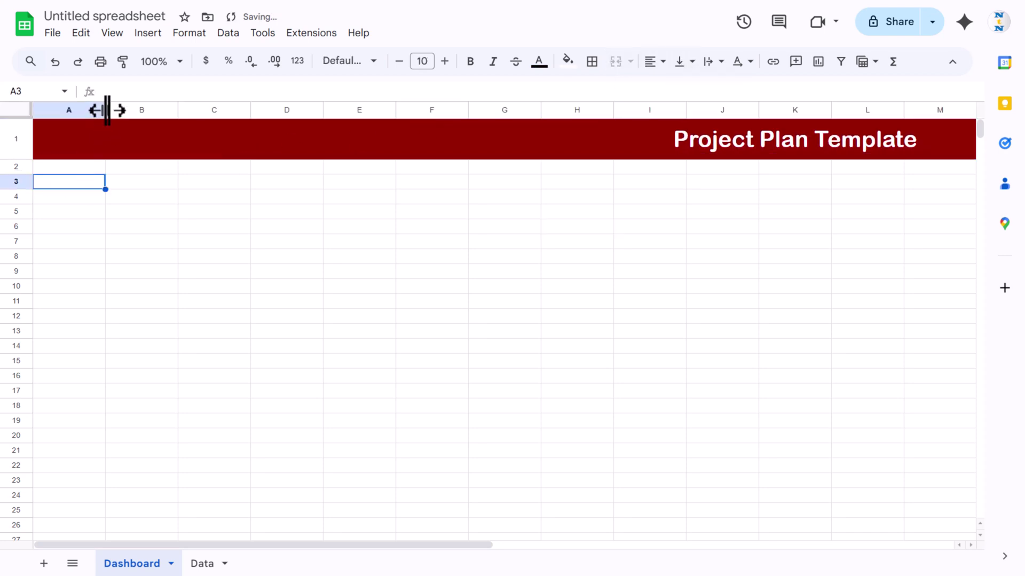
pyautogui.moveTo(107, 110); pyautogui.dragTo(47, 120)
pyautogui.click(128, 184)
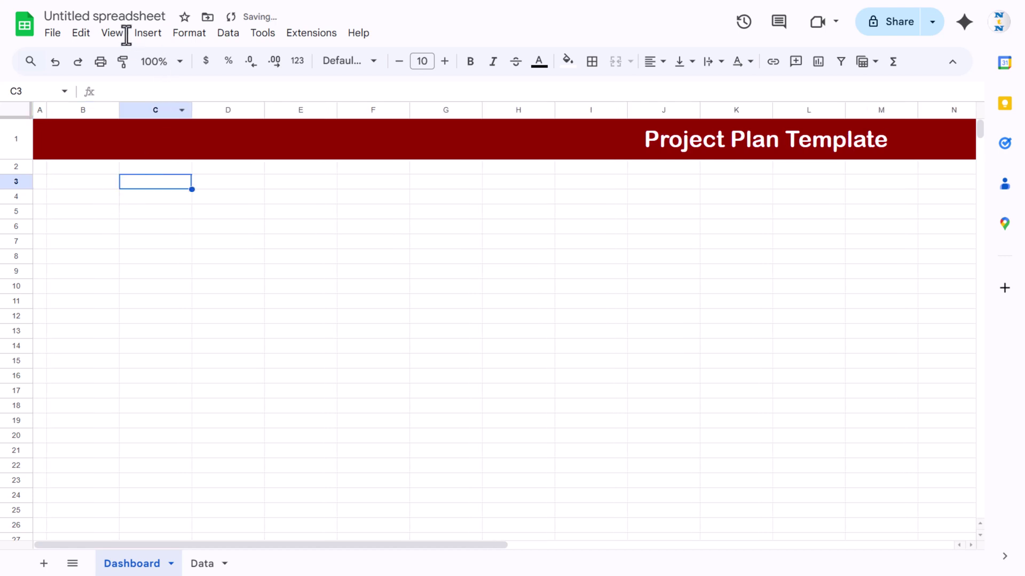
# Hide the Dashboard sheet's gridlines and shrink row 2 to a thin spacer below the banner.
pyautogui.click(113, 34)
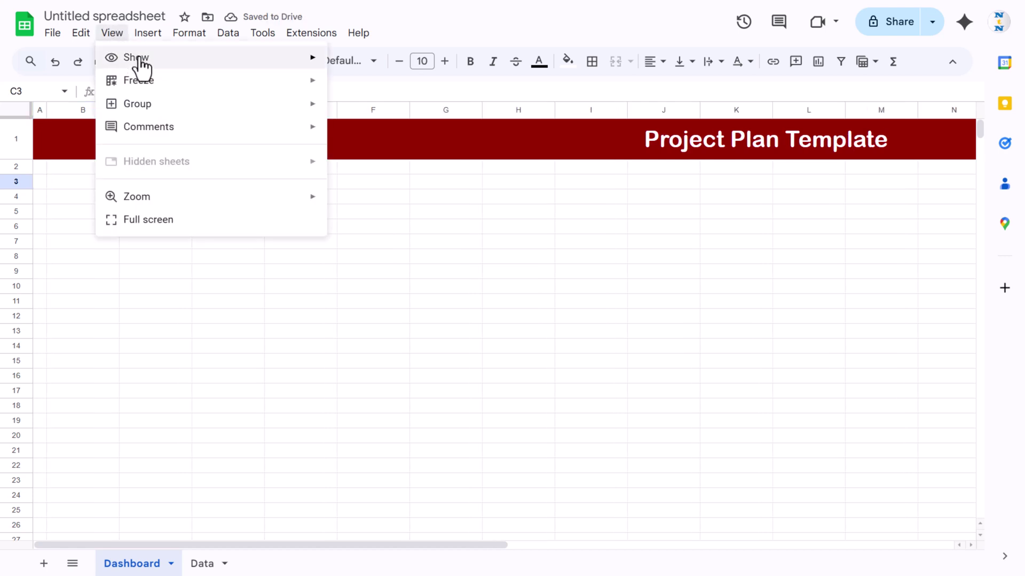
pyautogui.moveTo(138, 69)
pyautogui.click(384, 86)
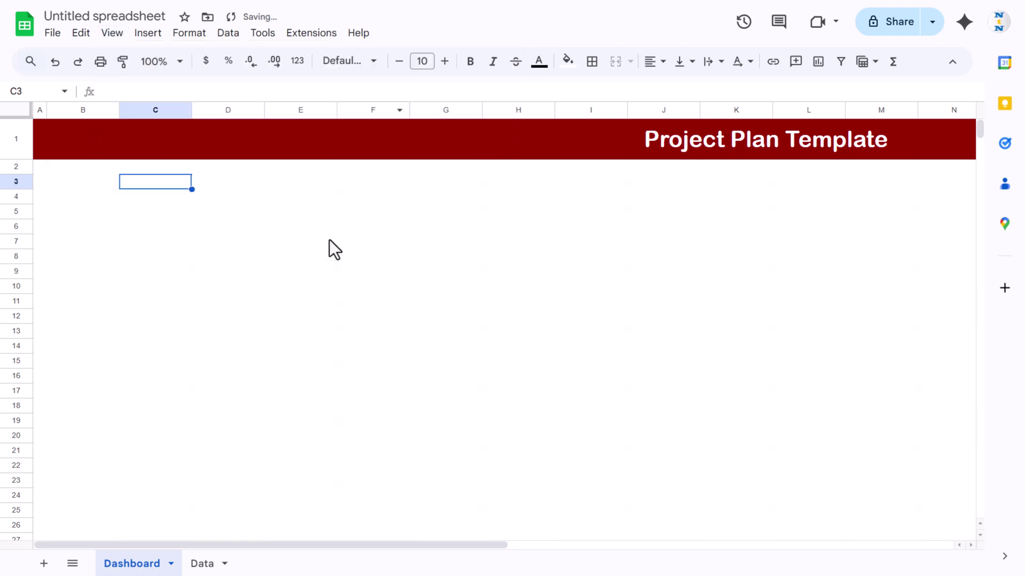
pyautogui.click(381, 243)
pyautogui.moveTo(16, 175); pyautogui.dragTo(14, 164)
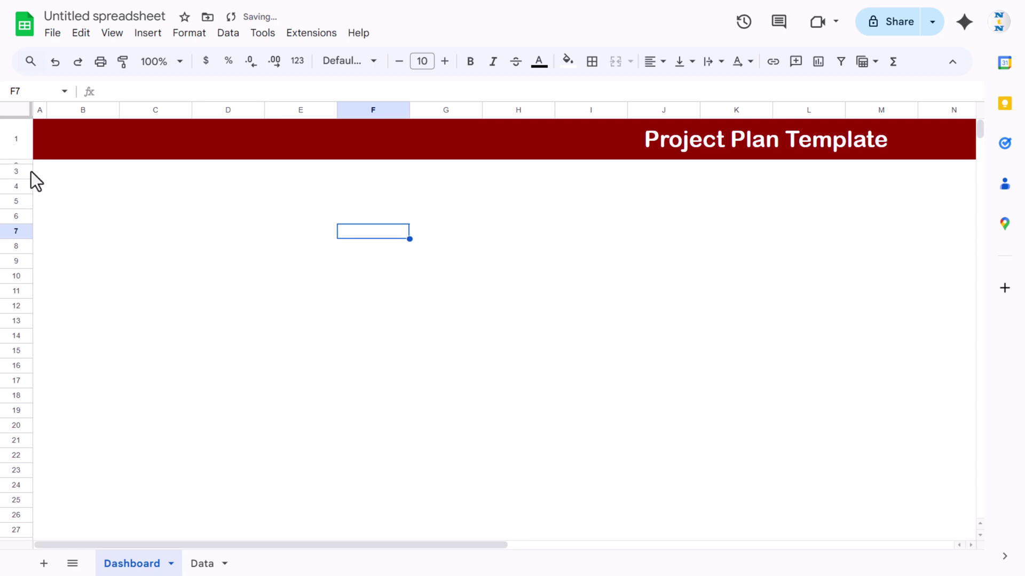
# Merge B3:C3 with the label Total Task, and merge B4:C8 beneath it as the card's value area.
pyautogui.click(65, 174)
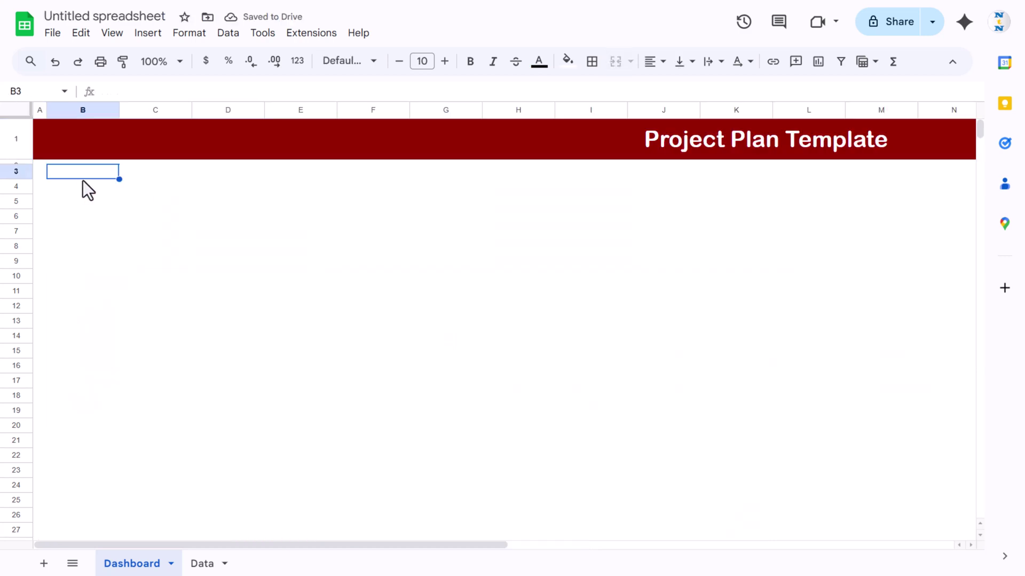
pyautogui.keyDown('shift'); pyautogui.click(156, 175); pyautogui.keyUp('shift')
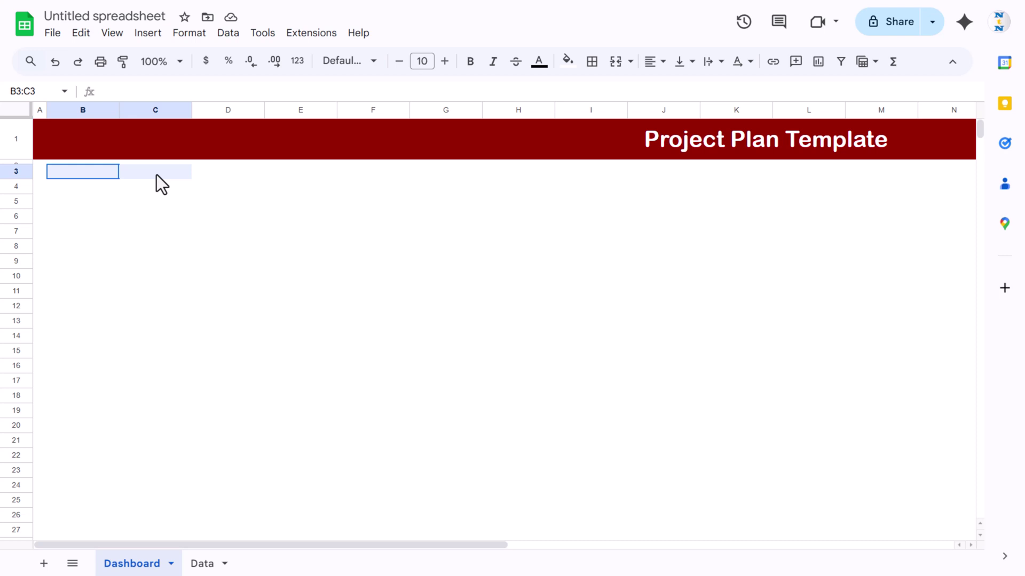
pyautogui.click(615, 61)
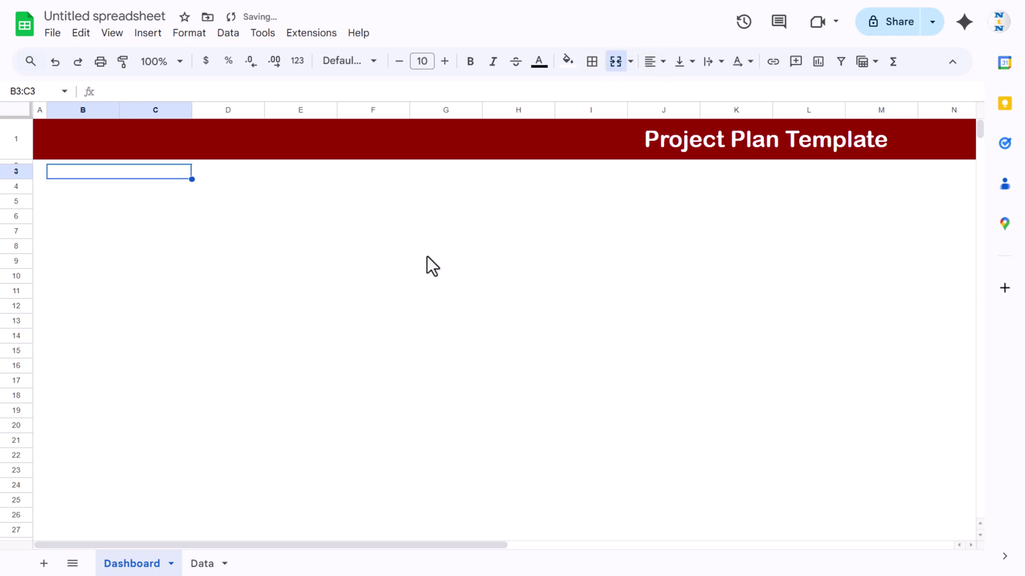
pyautogui.write('Total Task')
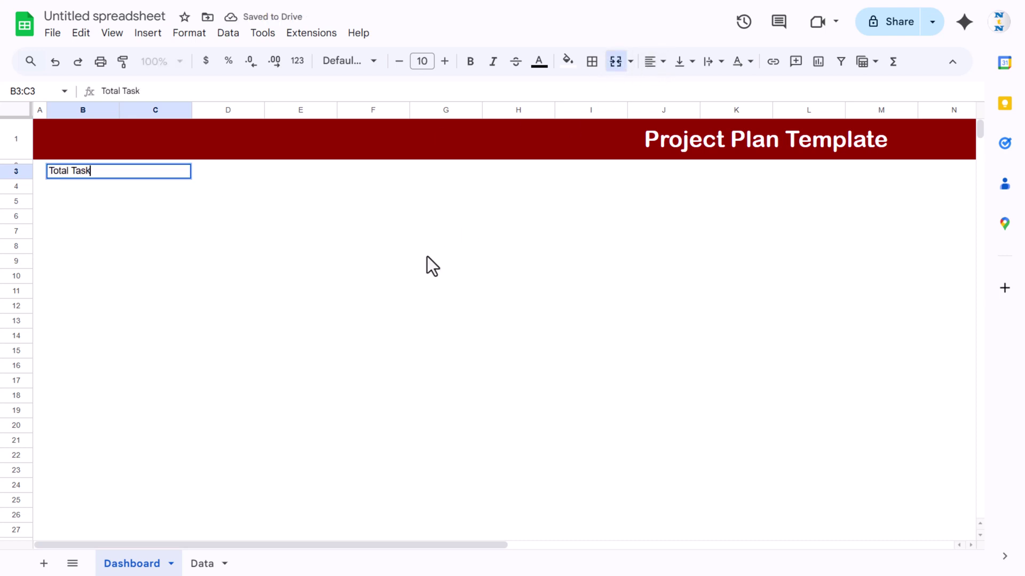
pyautogui.press('Return')
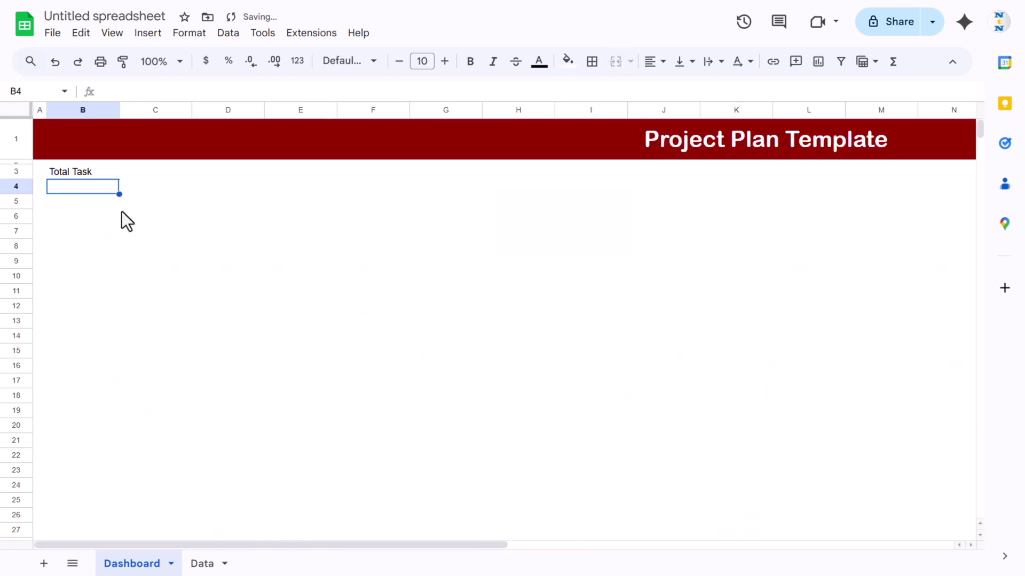
pyautogui.moveTo(75, 227); pyautogui.dragTo(133, 246)
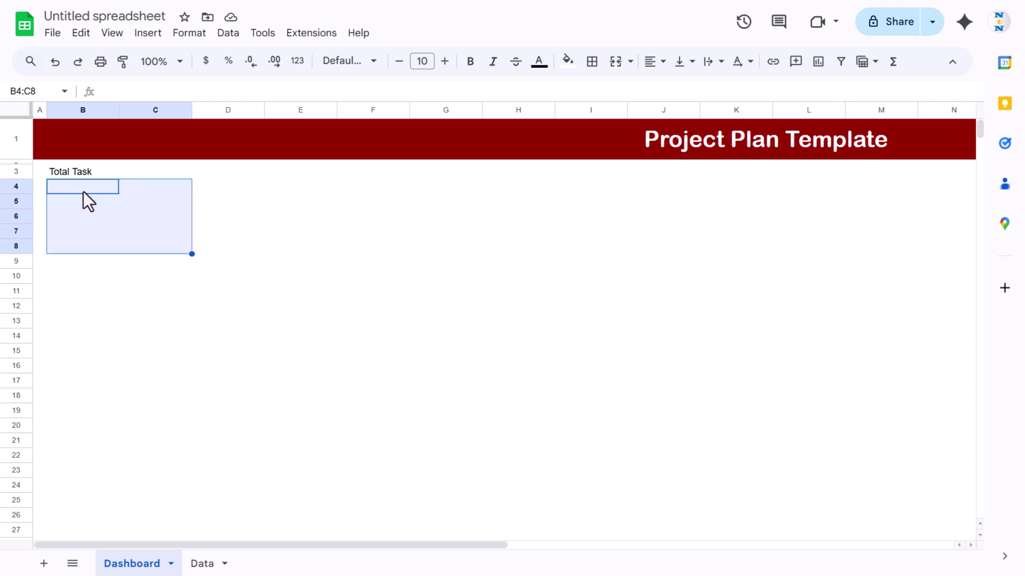
pyautogui.click(615, 65)
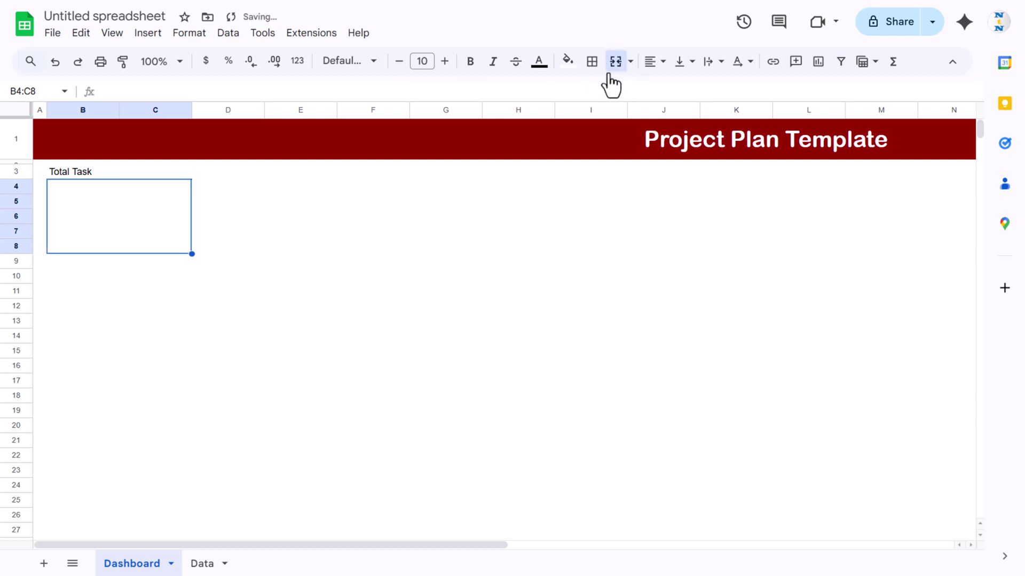
# Center the Total Task card B3:C8 horizontally and align it to the middle vertically.
pyautogui.click(78, 172)
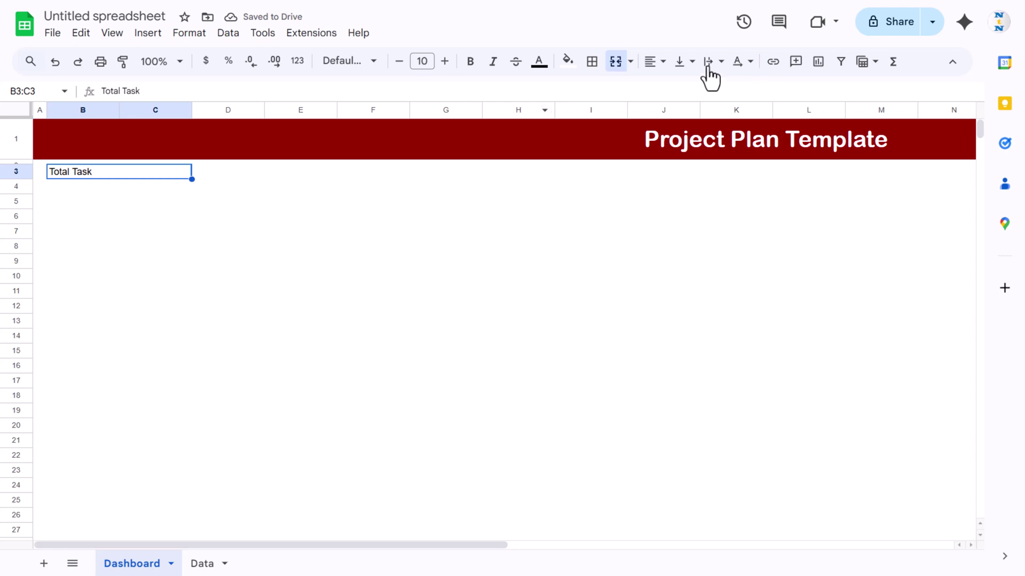
pyautogui.keyDown('shift'); pyautogui.click(128, 217); pyautogui.keyUp('shift')
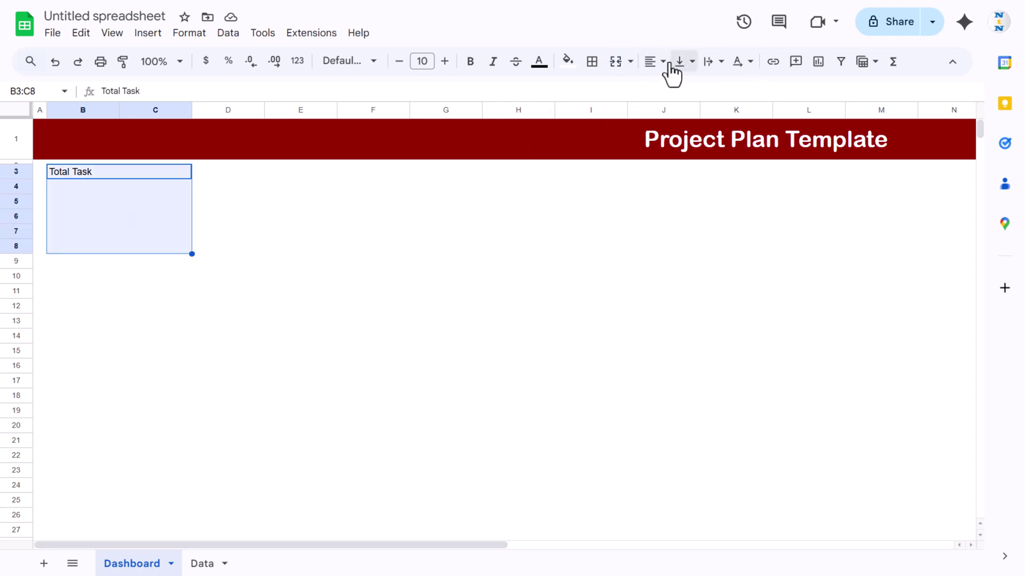
pyautogui.click(654, 62)
pyautogui.click(678, 88)
pyautogui.click(680, 62)
pyautogui.click(706, 88)
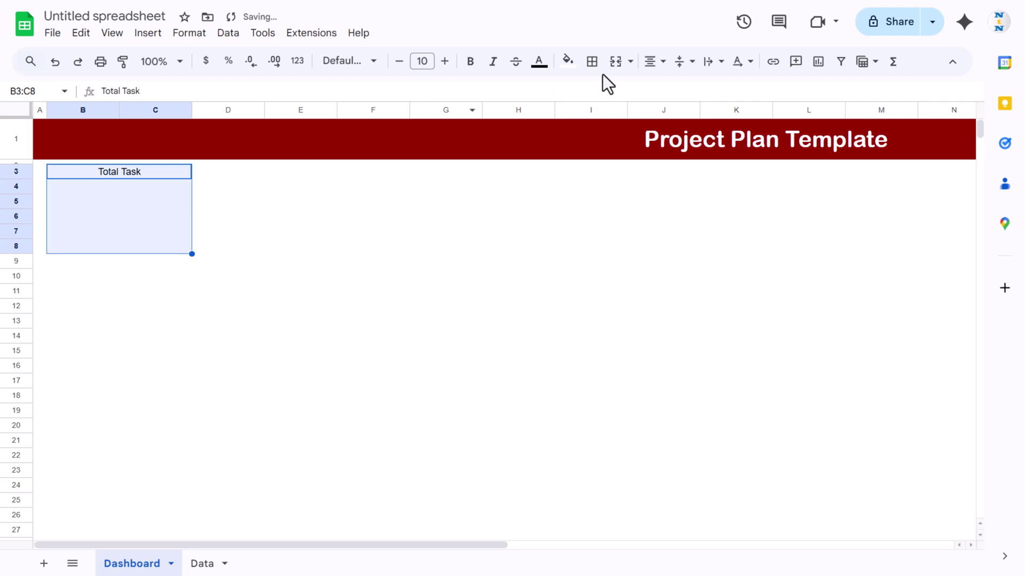
# Apply thick white borders to all cells of the Total Task card B3:C8.
pyautogui.click(593, 63)
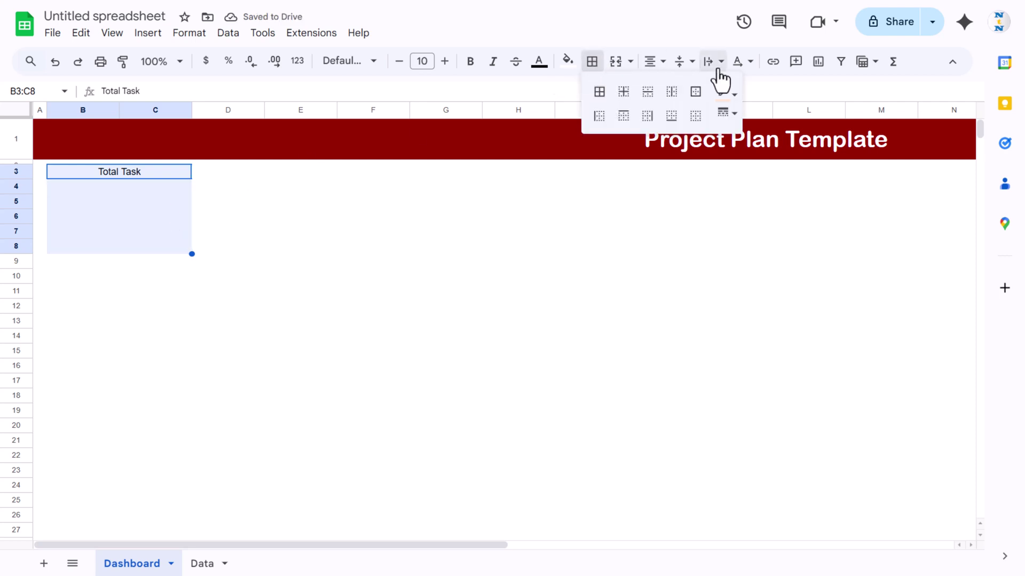
pyautogui.click(729, 113)
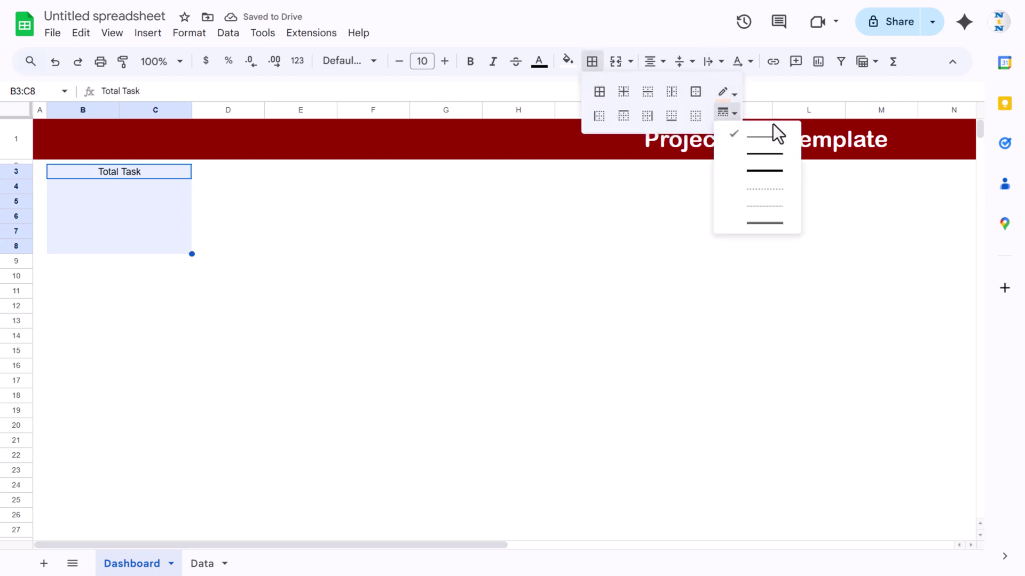
pyautogui.click(763, 171)
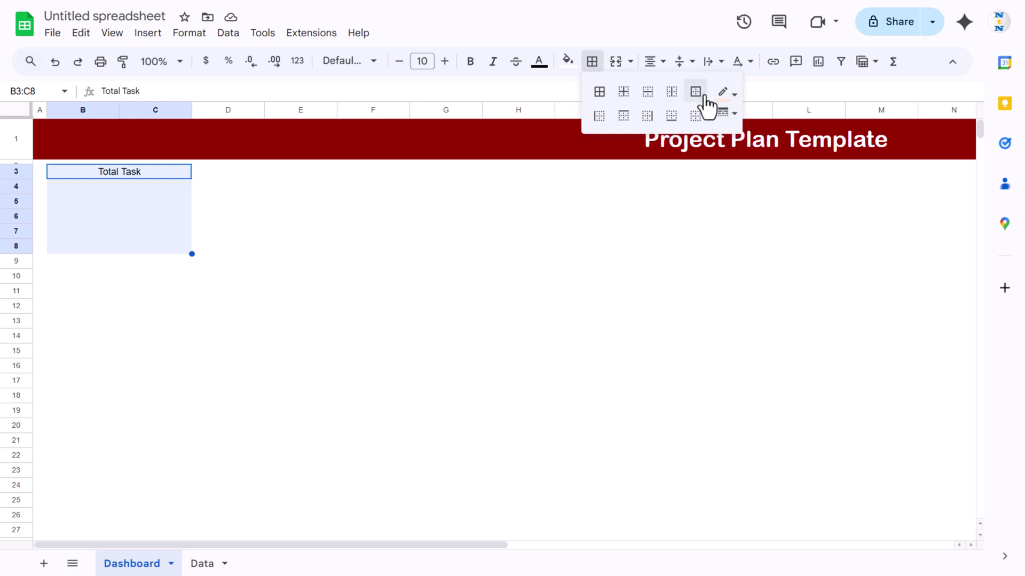
pyautogui.click(725, 93)
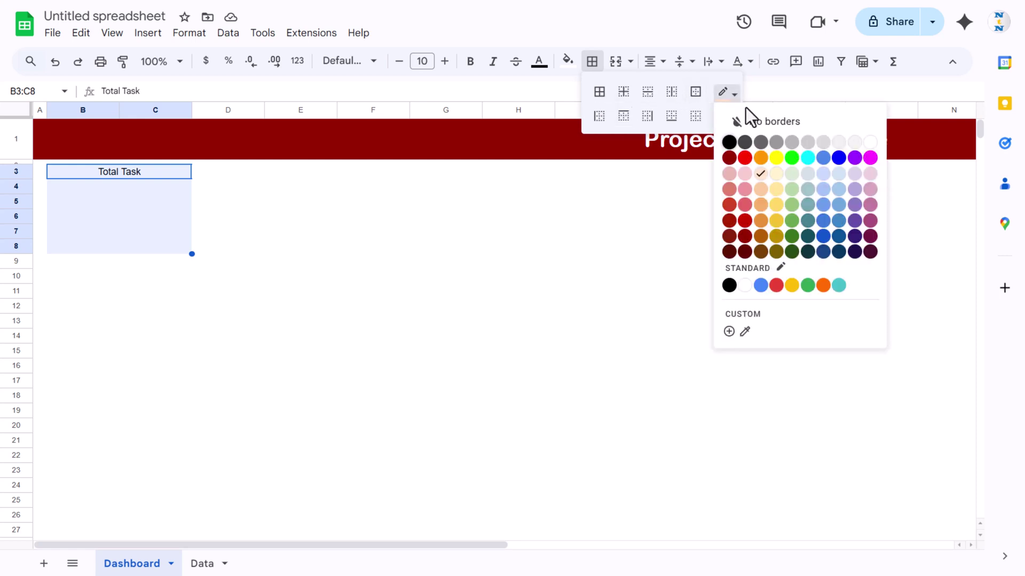
pyautogui.click(871, 145)
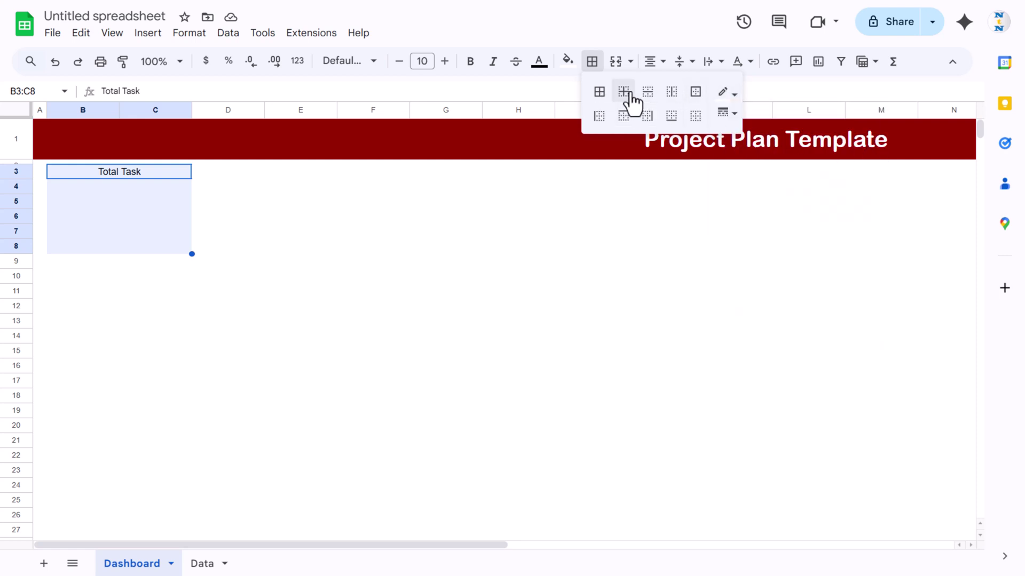
pyautogui.click(599, 93)
pyautogui.click(238, 206)
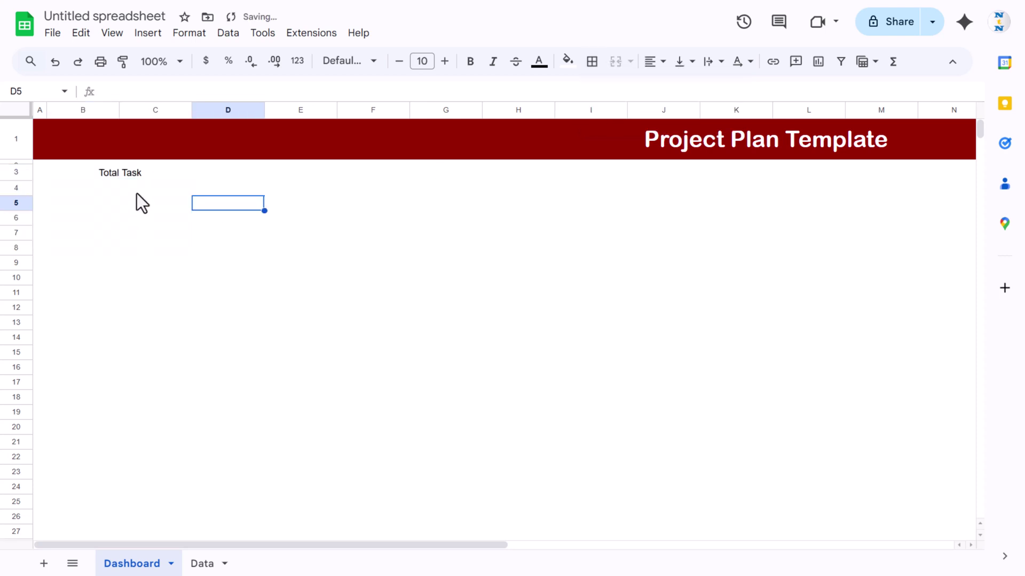
# Fill the Total Task header cell B3:C3 with dark orange 2.
pyautogui.click(150, 172)
pyautogui.click(567, 61)
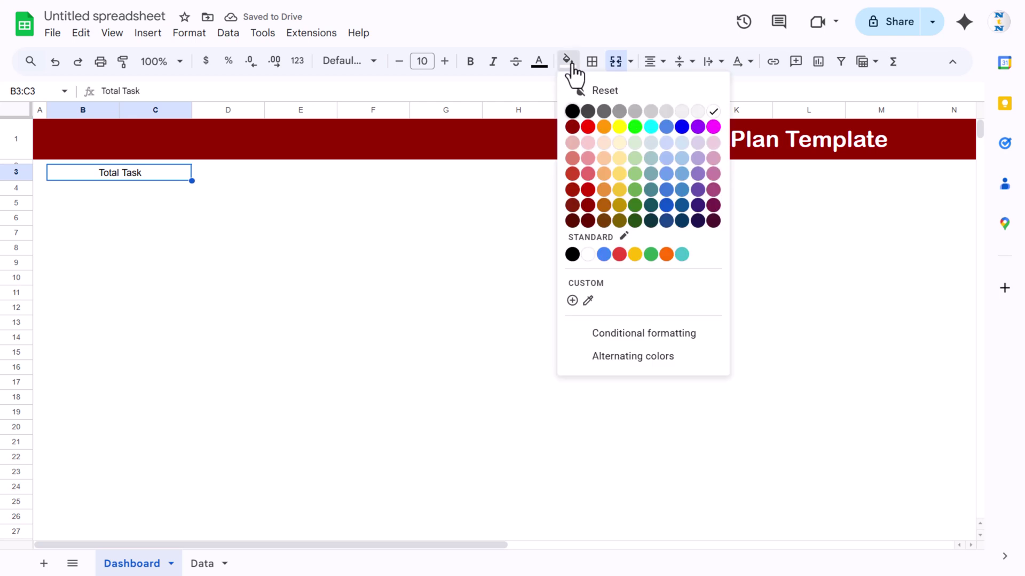
pyautogui.click(604, 206)
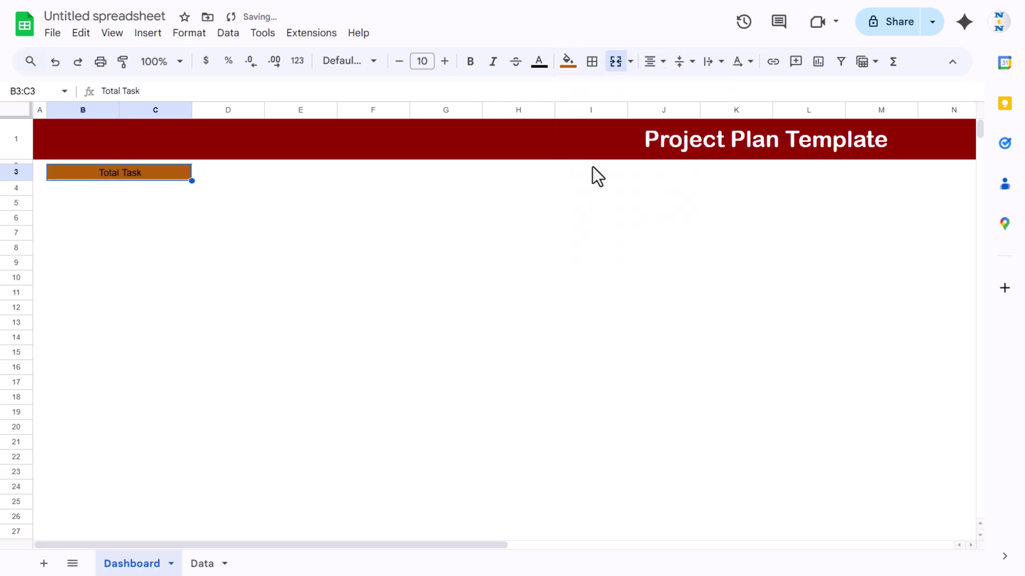
pyautogui.click(539, 62)
pyautogui.click(684, 111)
pyautogui.click(367, 62)
pyautogui.click(569, 63)
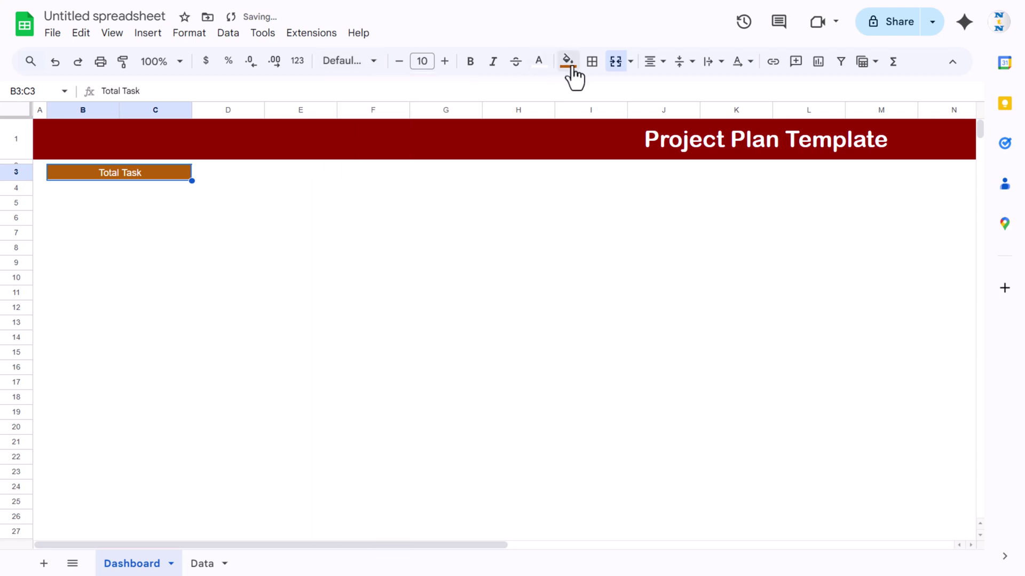
pyautogui.hotkey('ctrl', 'z')
# Make the Total Task header text white and set its font to Arial Rounded.
pyautogui.click(541, 67)
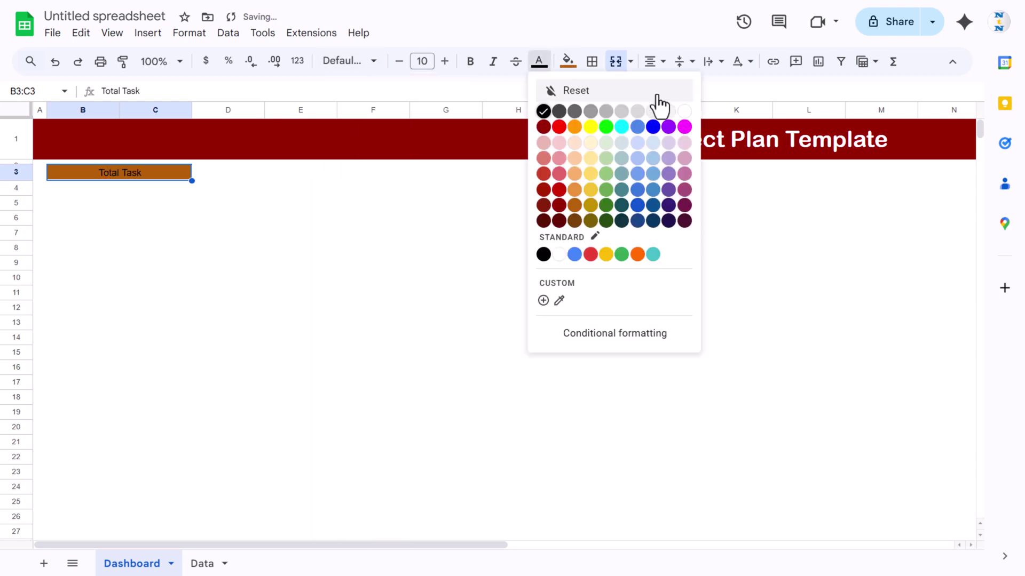
pyautogui.click(685, 110)
pyautogui.click(348, 61)
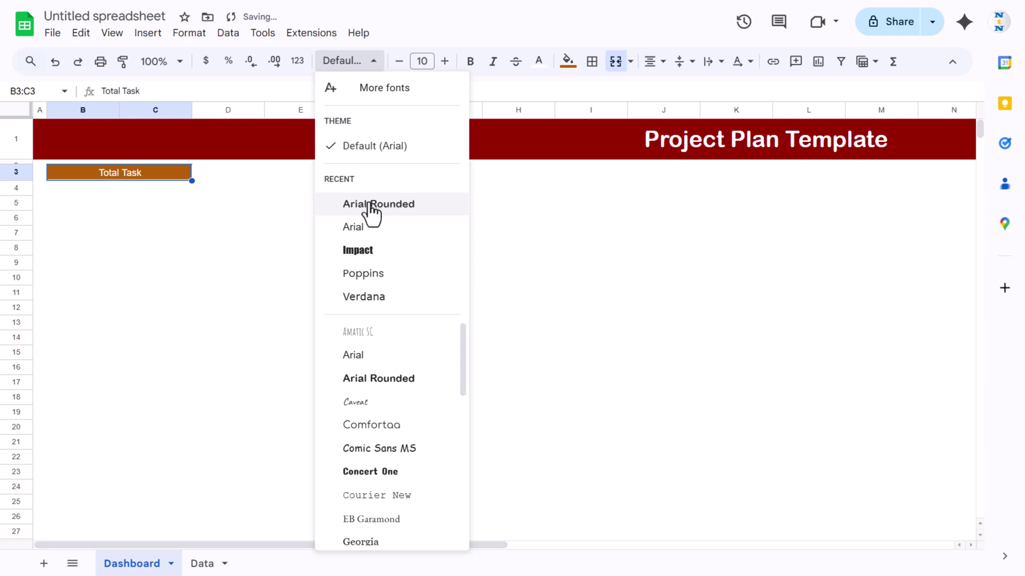
pyautogui.click(401, 206)
# Fill the card's value area B4:C8 with light orange 3 and set its font to Arial Rounded at size 40.
pyautogui.click(137, 208)
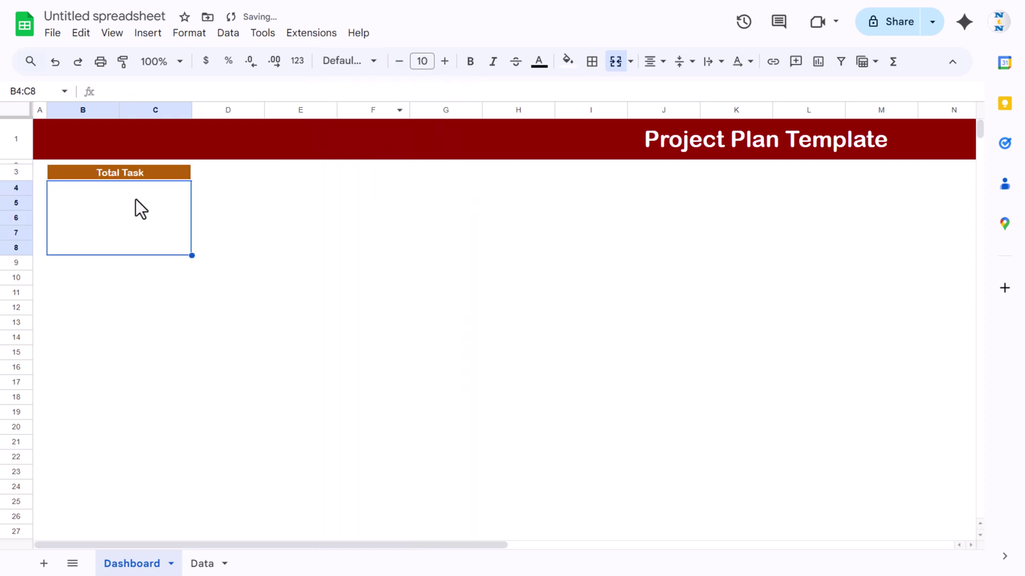
pyautogui.click(567, 61)
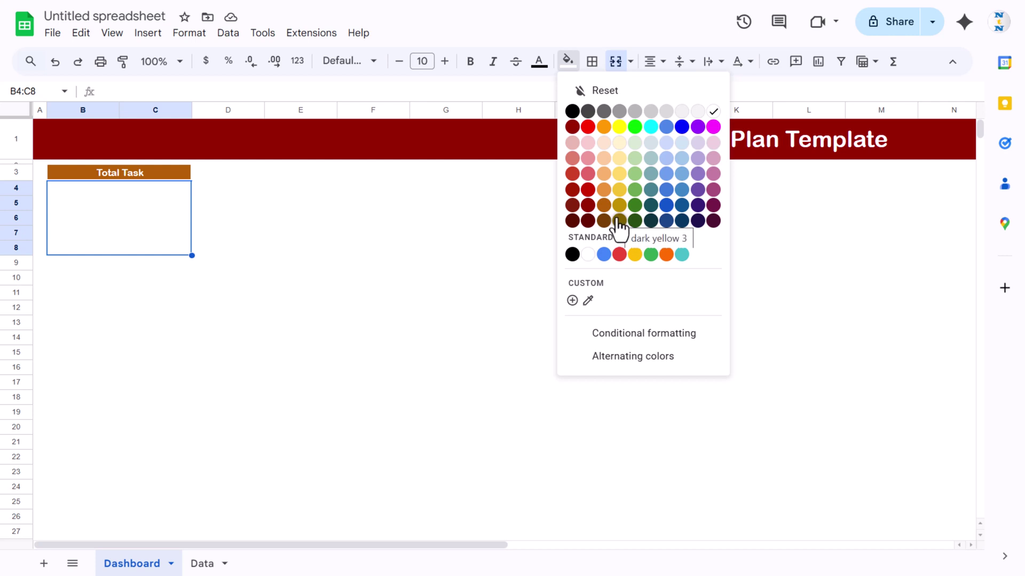
pyautogui.click(603, 143)
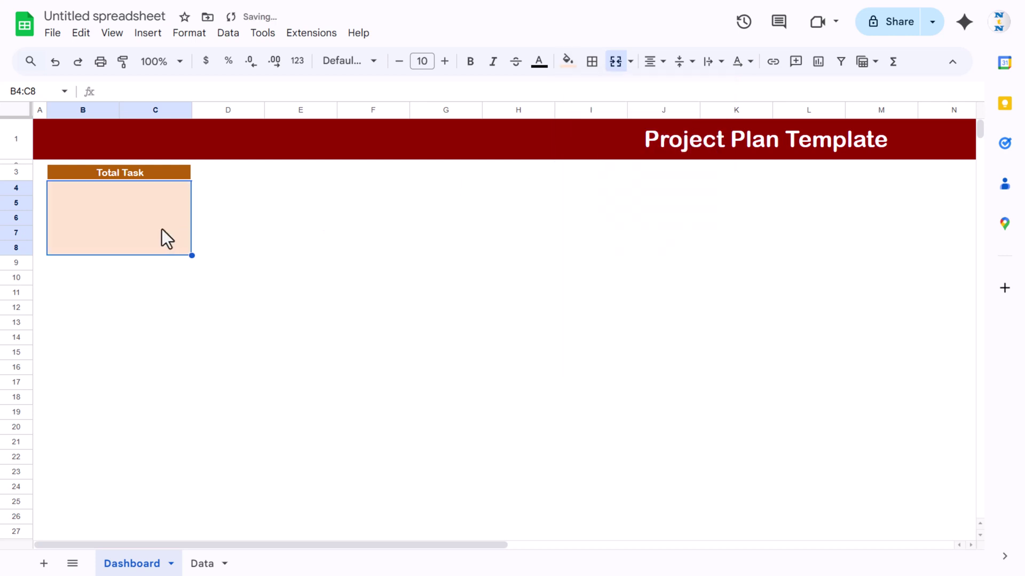
pyautogui.click(371, 61)
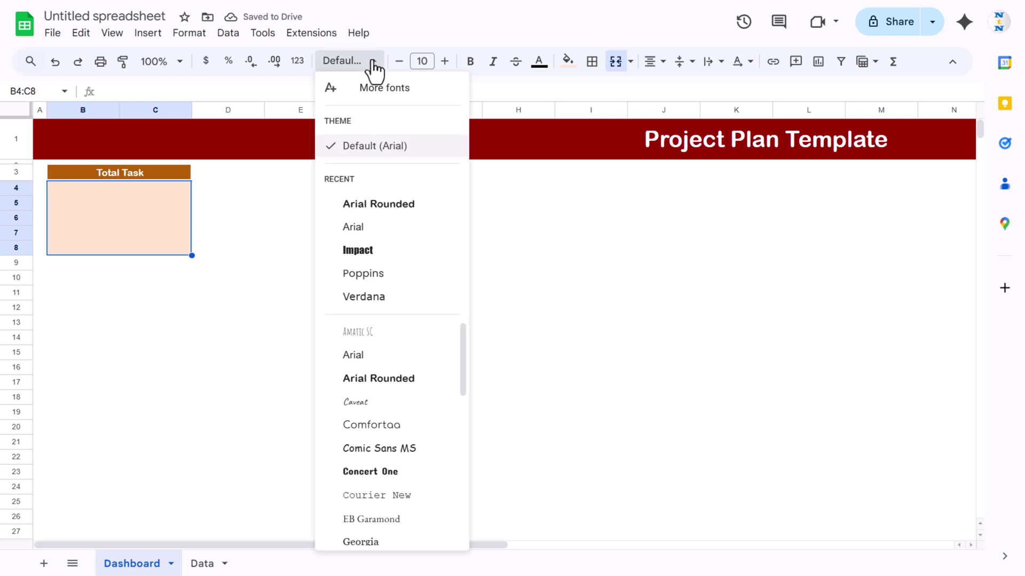
pyautogui.click(401, 203)
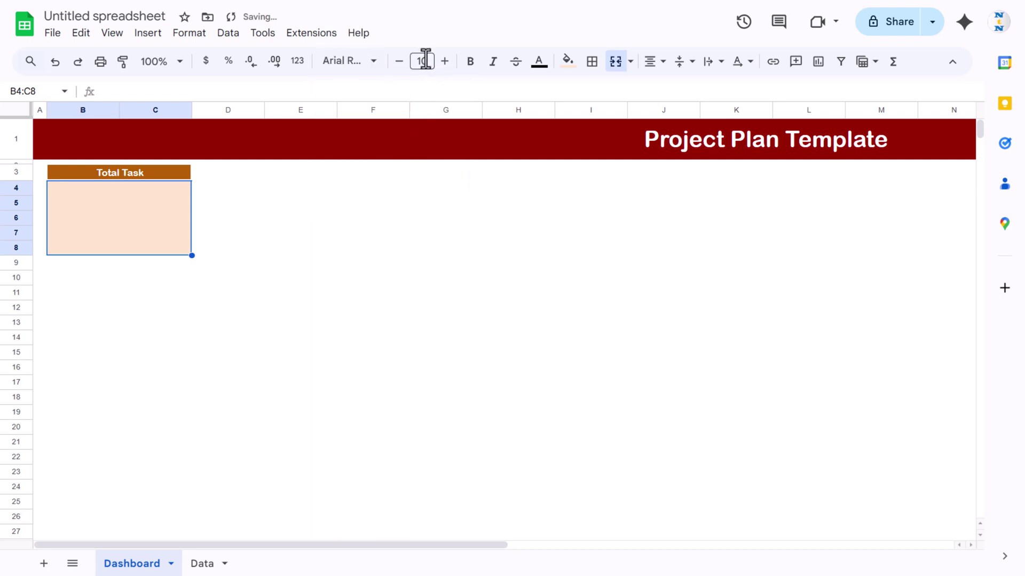
pyautogui.click(422, 61)
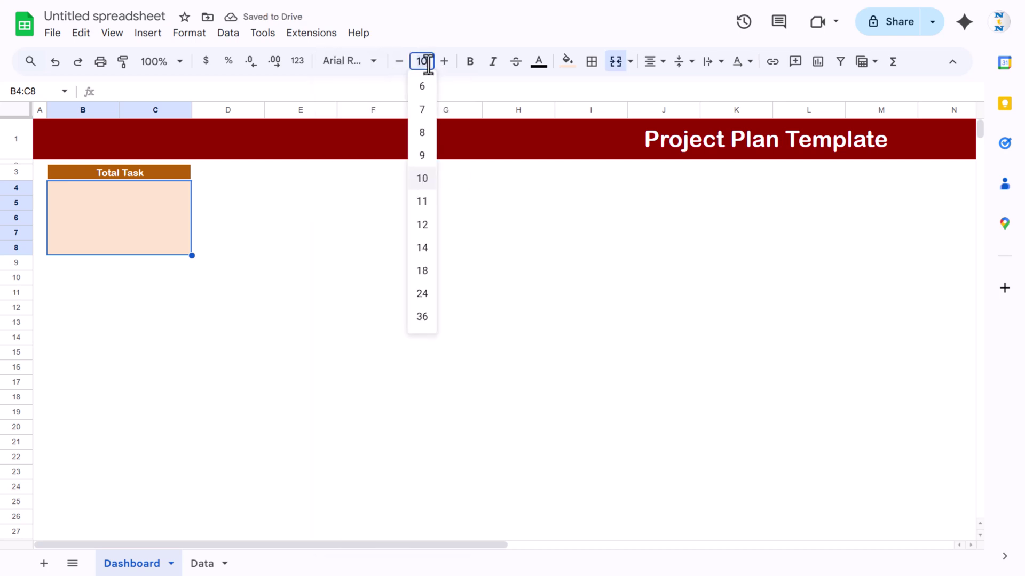
pyautogui.press('Return')
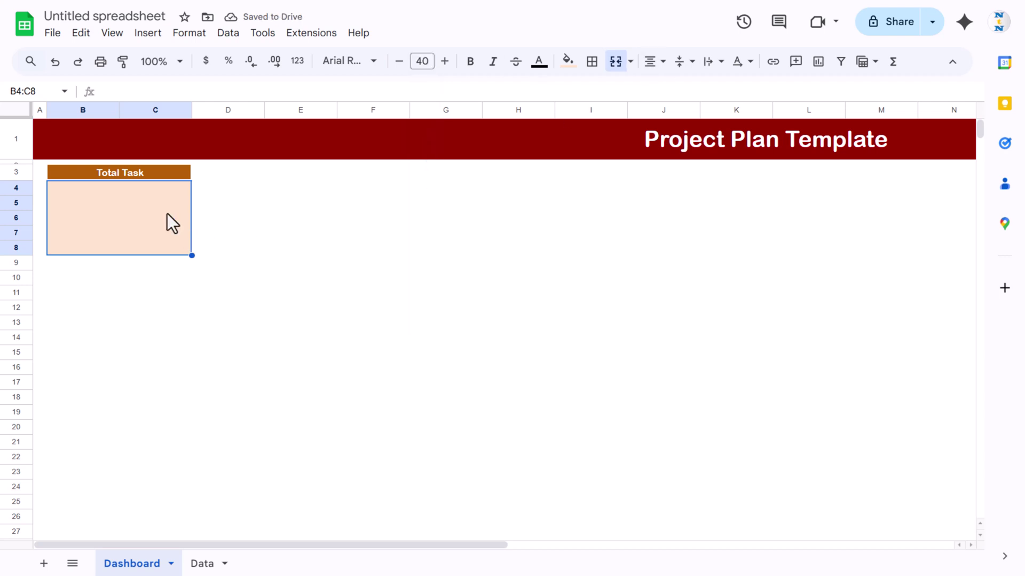
# Enter =COUNTA(Data!B2:B1000) in the Total Task value area to count the task names on the Data sheet.
pyautogui.write('=')
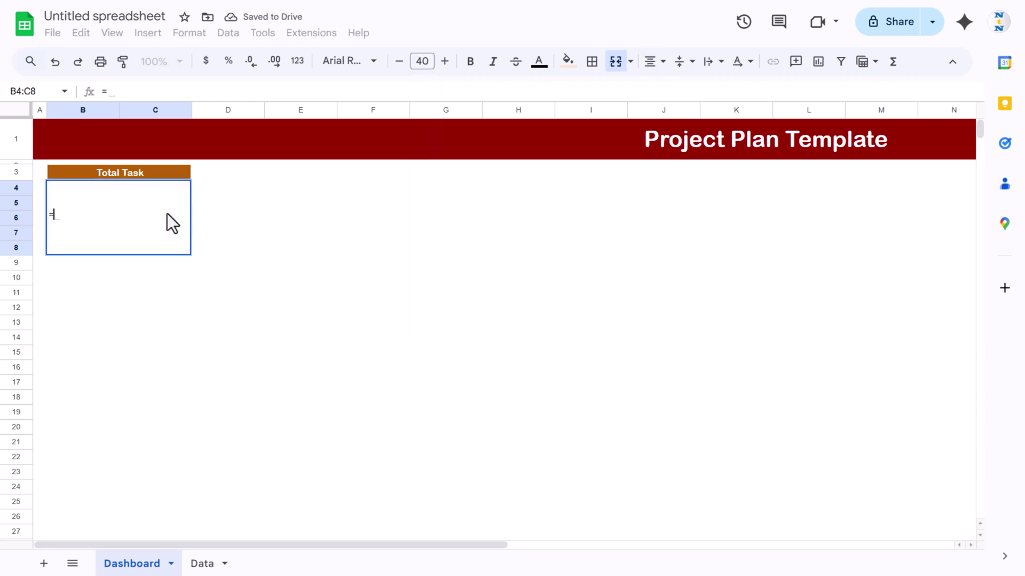
pyautogui.write('sum')
pyautogui.press('BackSpace')
pyautogui.press('BackSpace')
pyautogui.press('BackSpace')
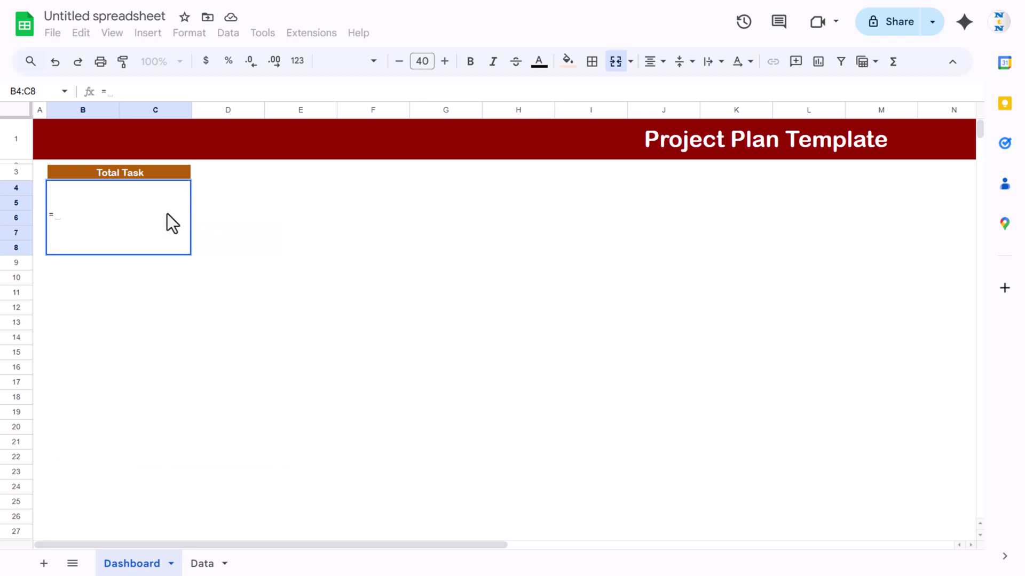
pyautogui.write('cou')
pyautogui.press('Down')
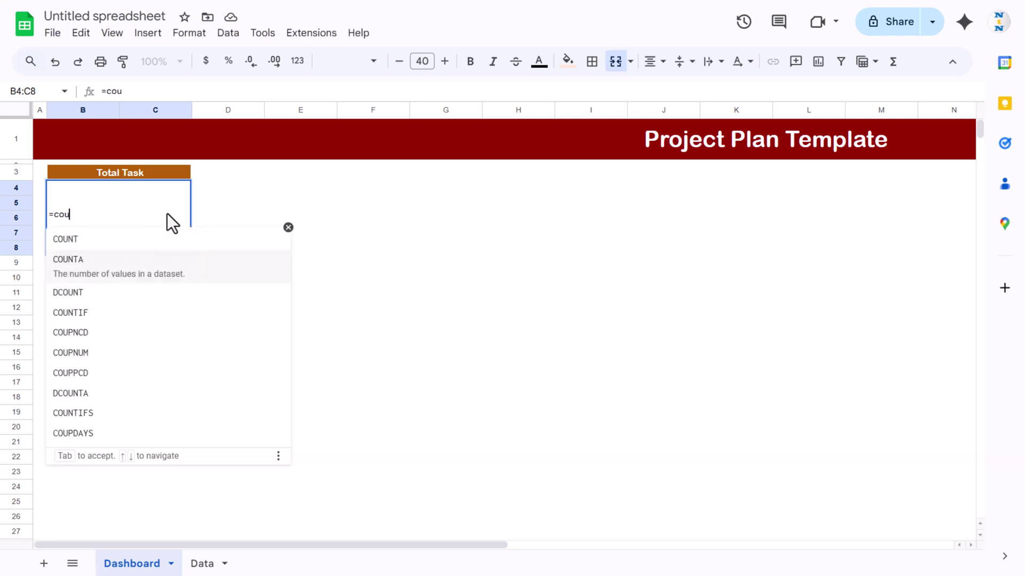
pyautogui.press('Tab')
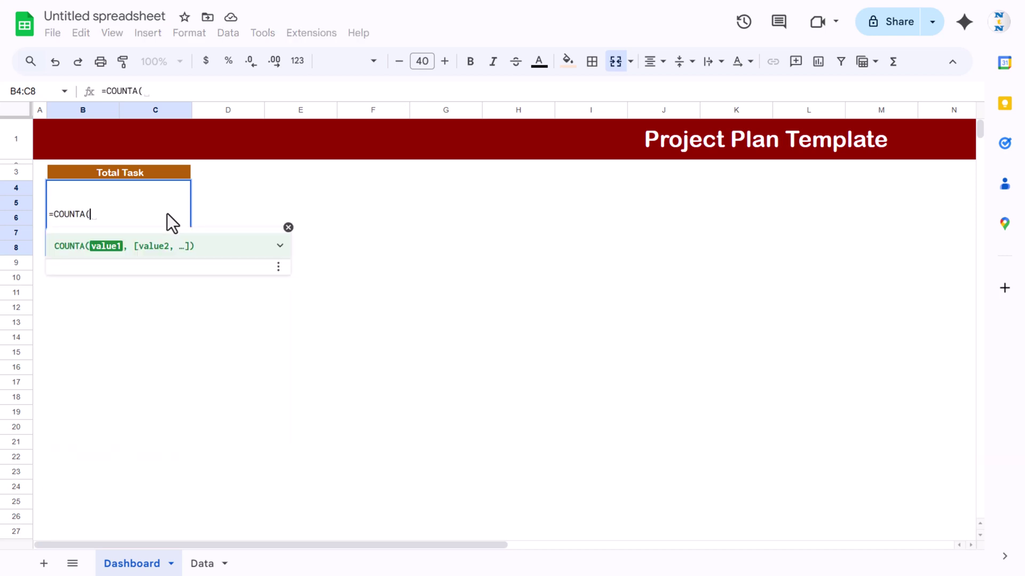
pyautogui.click(205, 564)
pyautogui.click(151, 142)
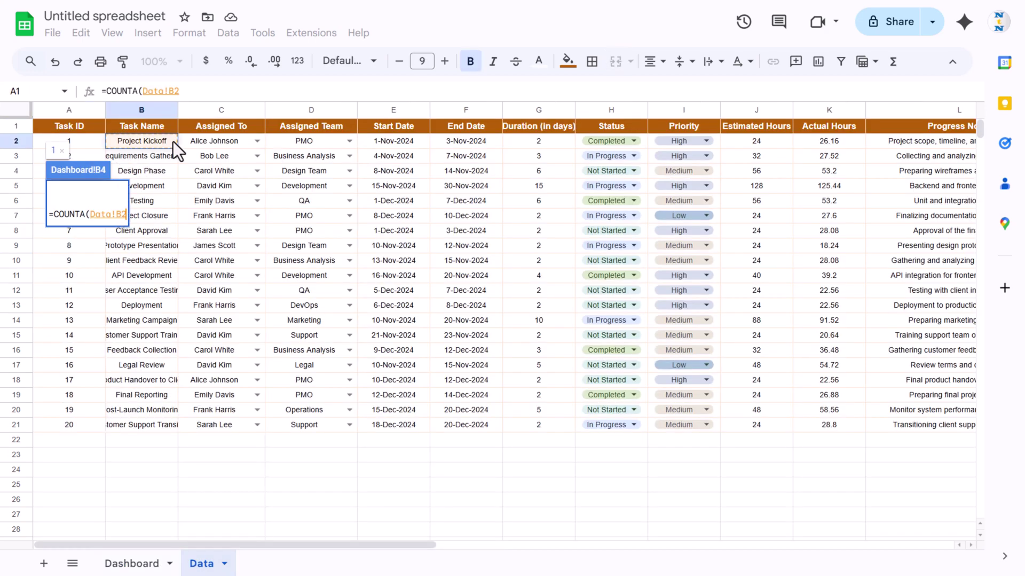
pyautogui.hotkey('ctrl', 'shift', 'Down')
pyautogui.hotkey('ctrl', 'shift', 'Down')
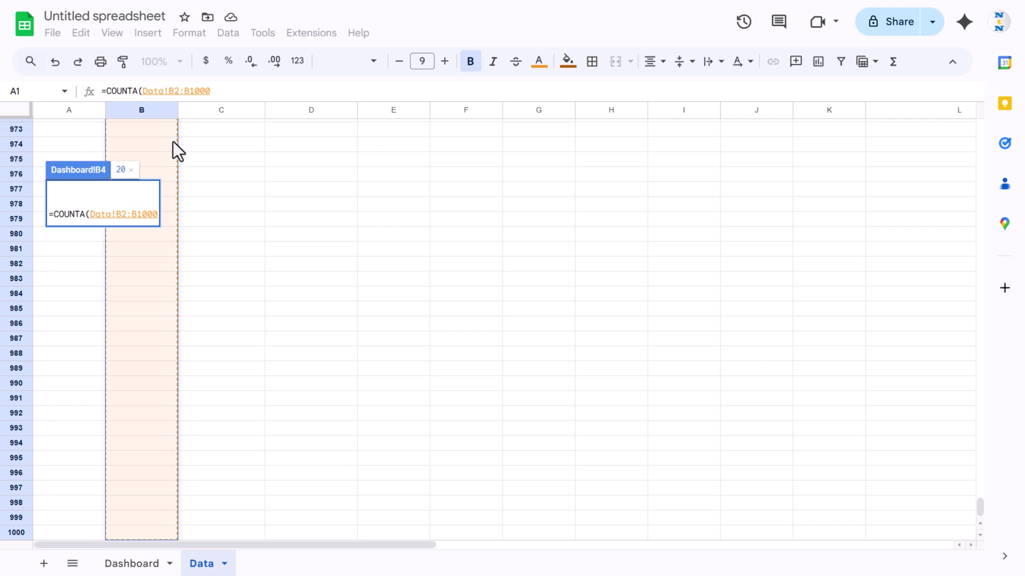
pyautogui.press('Return')
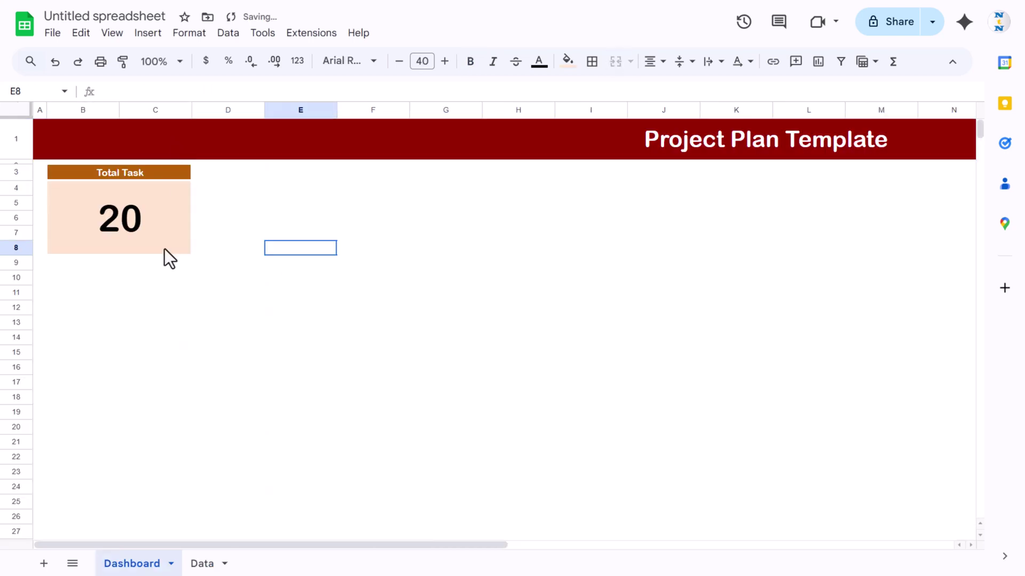
# Color the Total Task value in B4:C8 dark orange 2 to match the header.
pyautogui.click(162, 234)
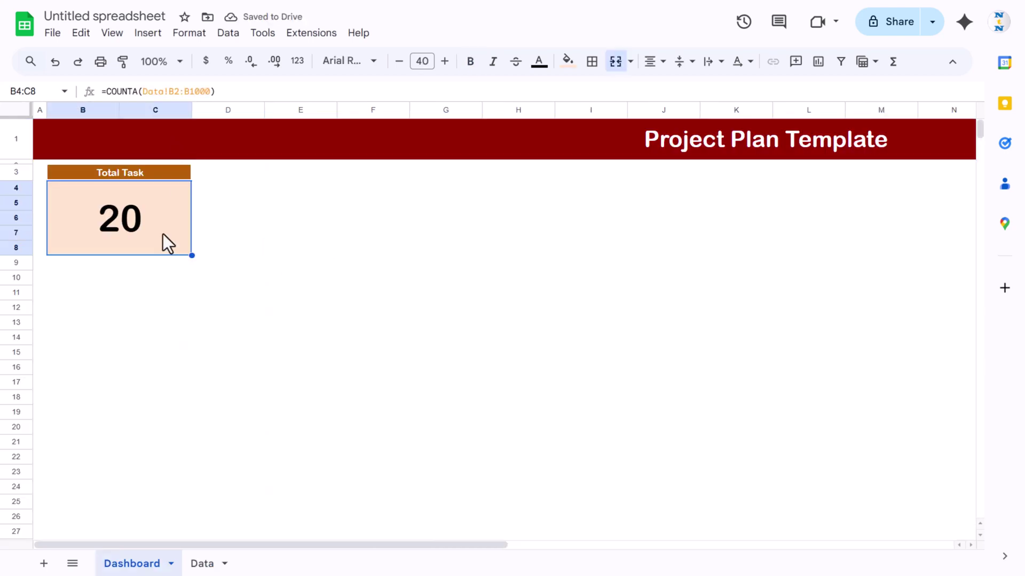
pyautogui.click(540, 64)
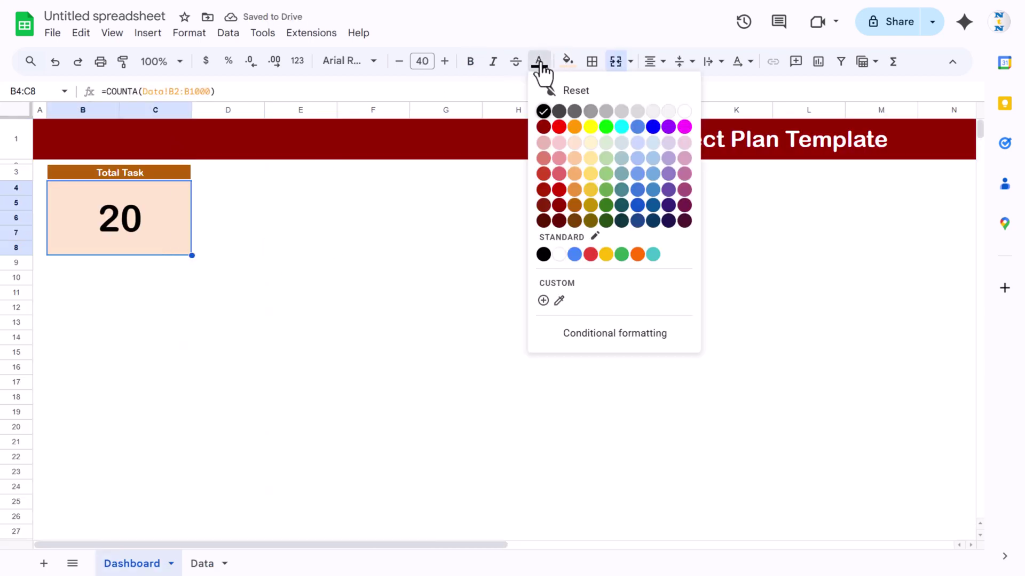
pyautogui.click(574, 205)
pyautogui.click(245, 222)
pyautogui.click(140, 213)
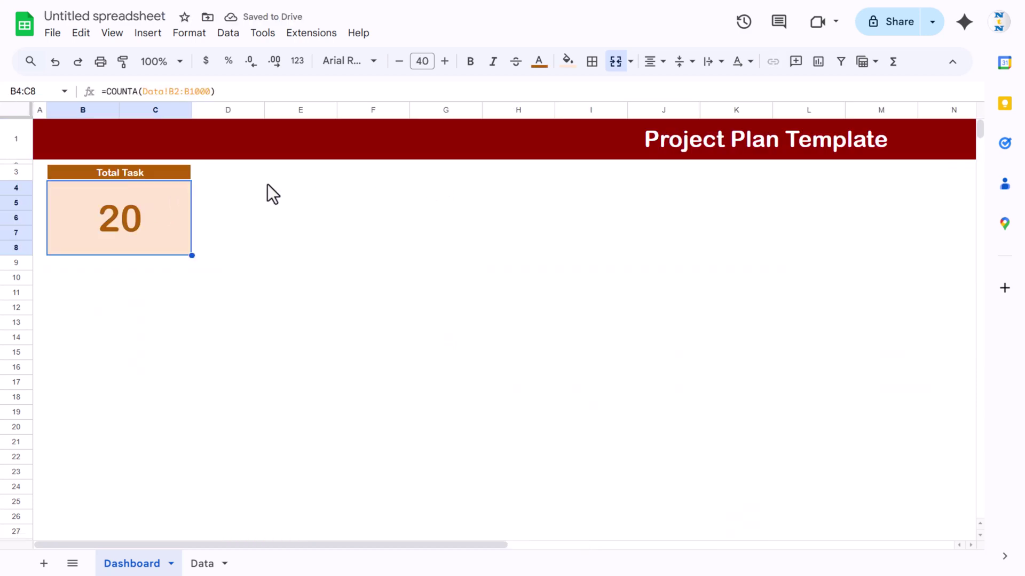
# Narrow columns B and C together slightly to tighten the Total Task card.
pyautogui.click(261, 176)
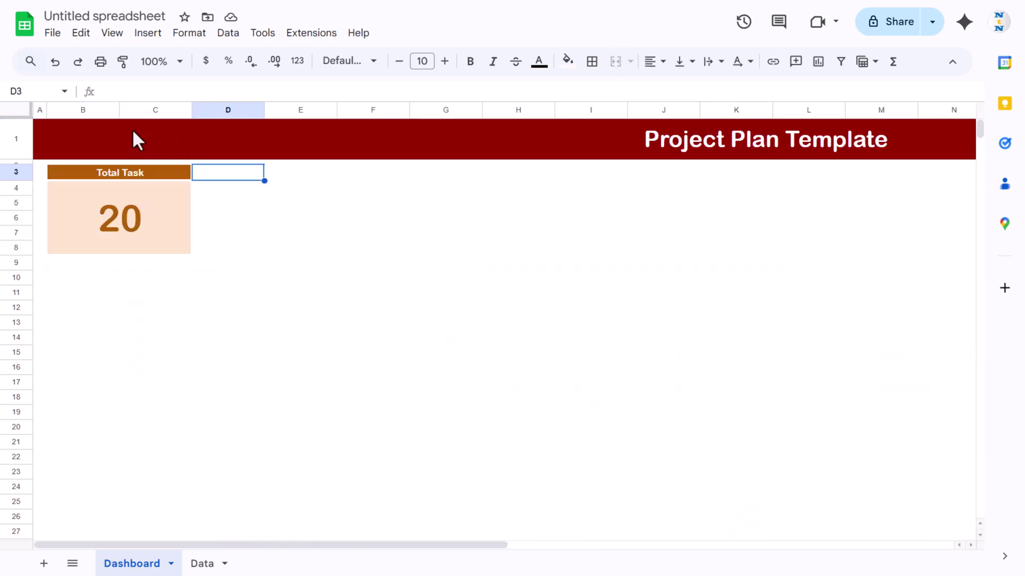
pyautogui.click(85, 110)
pyautogui.keyDown('shift'); pyautogui.click(169, 110); pyautogui.keyUp('shift')
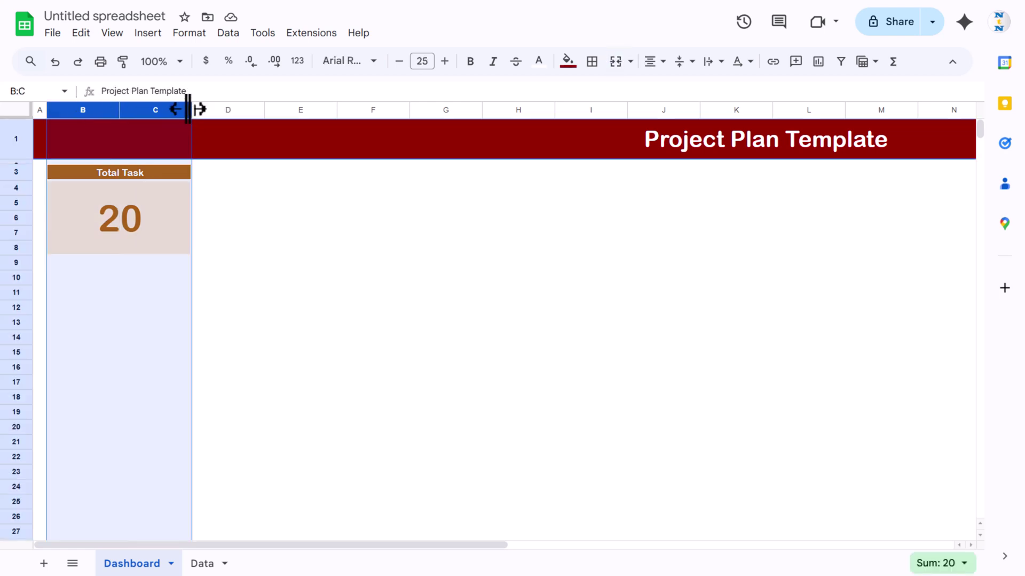
pyautogui.moveTo(188, 110); pyautogui.dragTo(178, 110)
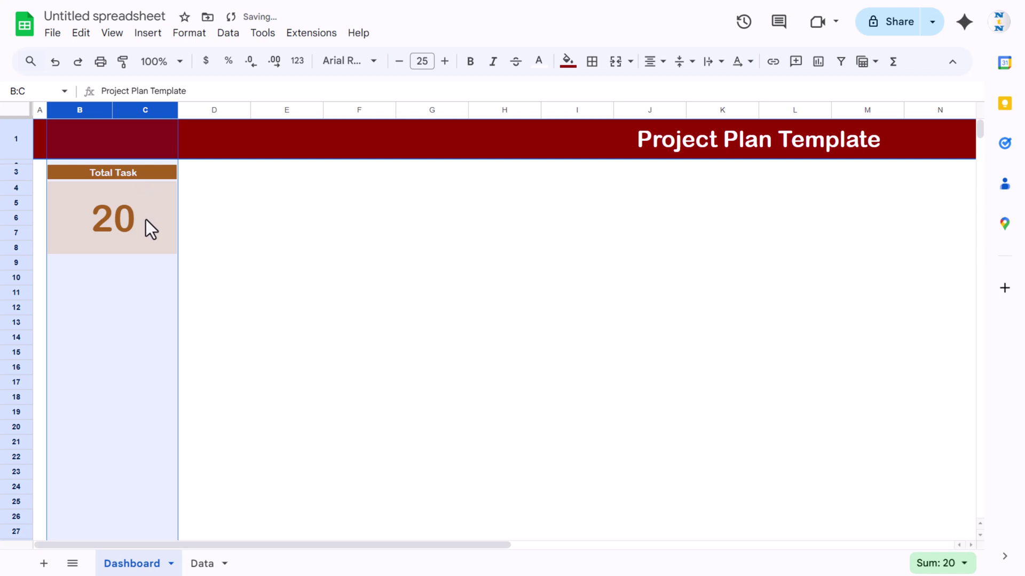
# Copy the Total Task card in B3:C8 and paste it at E3, H3 and K3.
pyautogui.moveTo(140, 172); pyautogui.dragTo(138, 200)
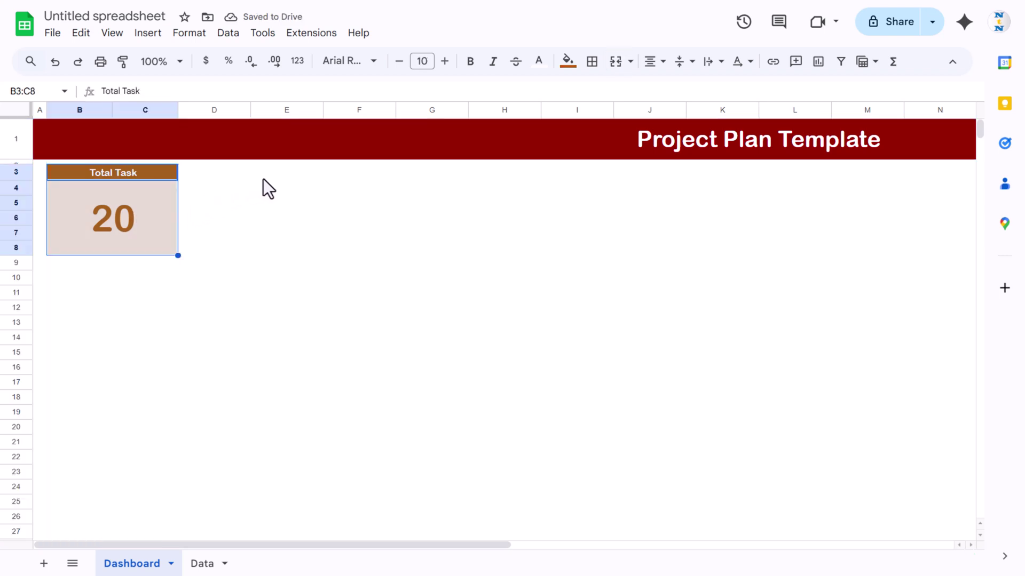
pyautogui.hotkey('ctrl', 'c')
pyautogui.click(283, 175)
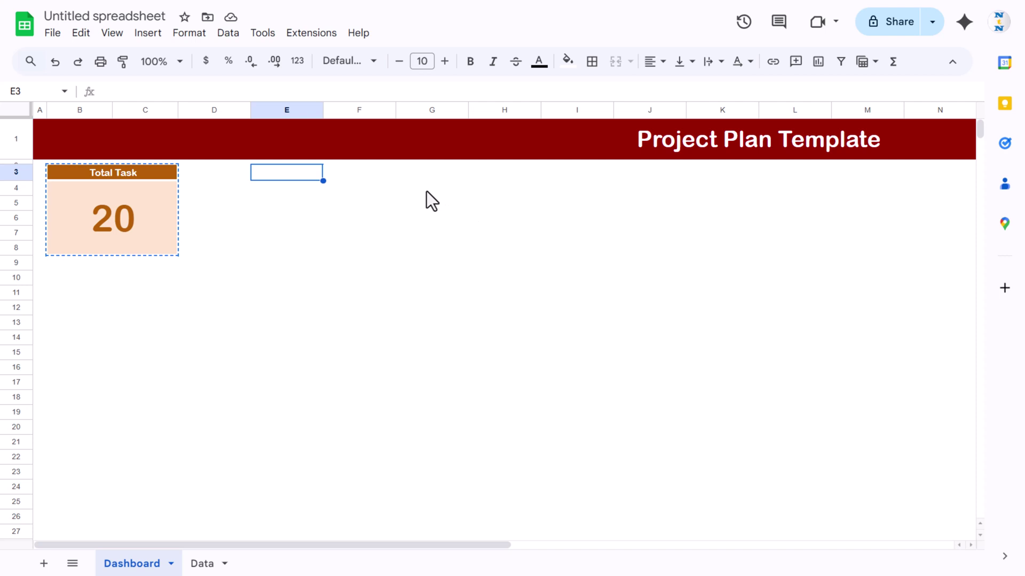
pyautogui.hotkey('ctrl', 'v')
pyautogui.click(521, 175)
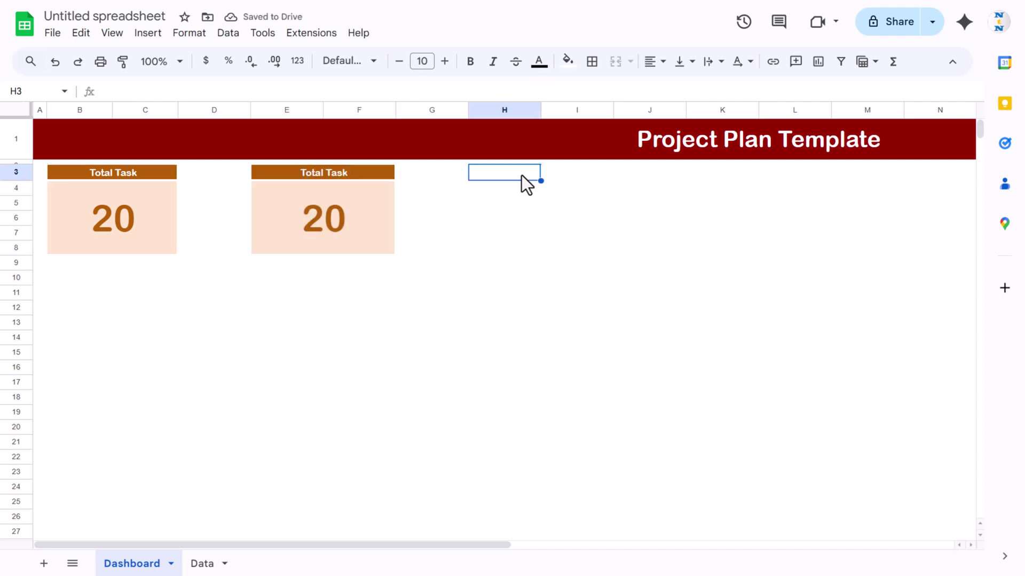
pyautogui.hotkey('ctrl', 'v')
pyautogui.click(673, 175)
pyautogui.click(690, 175)
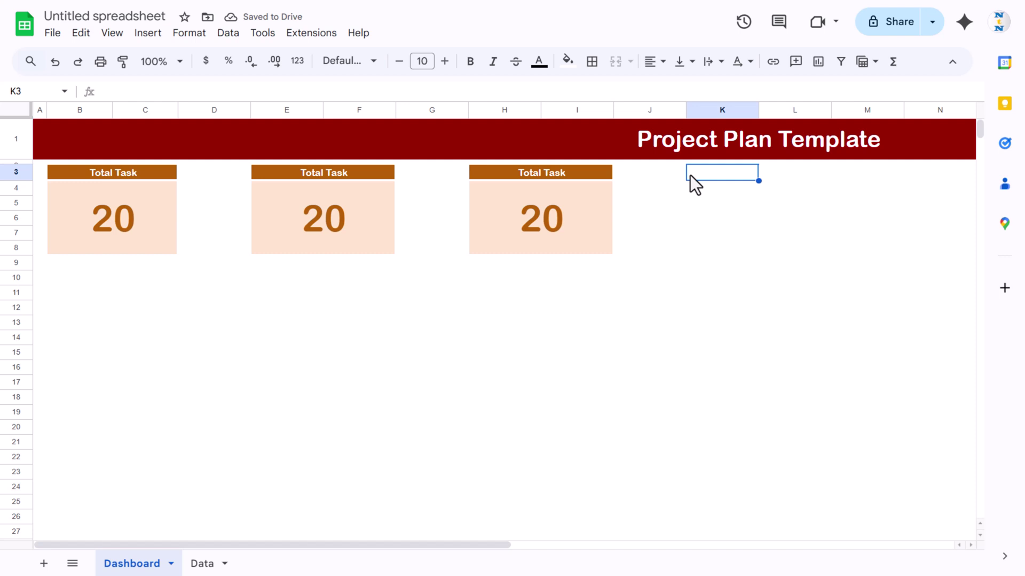
pyautogui.hotkey('ctrl', 'v')
# Paste two more copies of the Total Task card at N3 and Q3.
pyautogui.press('Right')
pyautogui.press('Right')
pyautogui.hotkey('ctrl', 'v')
pyautogui.press('Right')
pyautogui.press('Right')
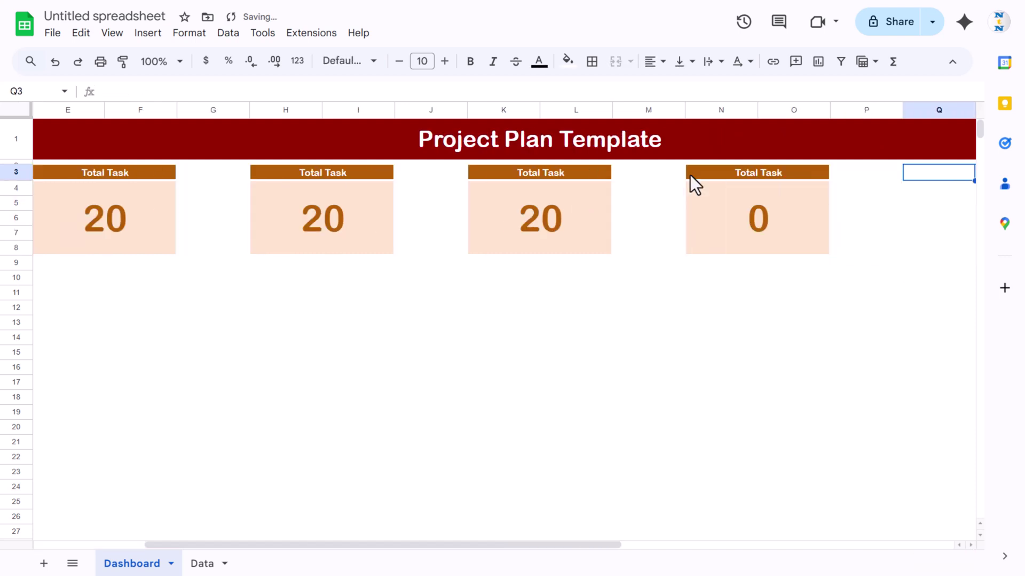
pyautogui.hotkey('ctrl', 'v')
# Narrow the spacer columns D, G, J, M and P together to thin gaps between the cards.
pyautogui.press('Right')
pyautogui.press('Right')
pyautogui.press('Right')
pyautogui.press('Right')
pyautogui.press('Right')
pyautogui.press('Left')
pyautogui.press('Left')
pyautogui.press('Left')
pyautogui.press('Left')
pyautogui.press('Left')
pyautogui.press('Left')
pyautogui.press('Left')
pyautogui.press('Left')
pyautogui.press('Left')
pyautogui.press('Left')
pyautogui.press('Left')
pyautogui.press('Left')
pyautogui.press('Left')
pyautogui.press('Left')
pyautogui.press('Left')
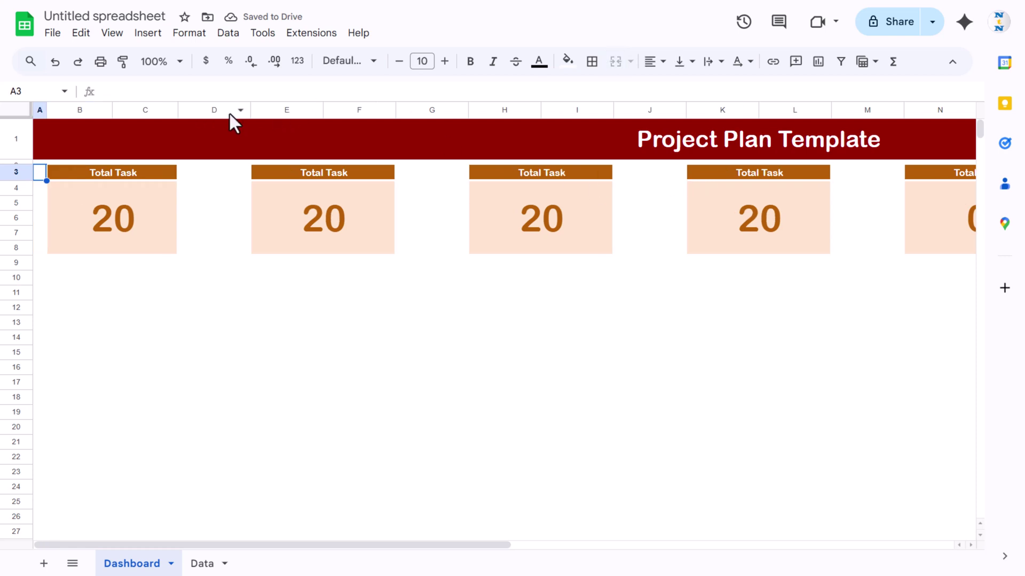
pyautogui.click(213, 110)
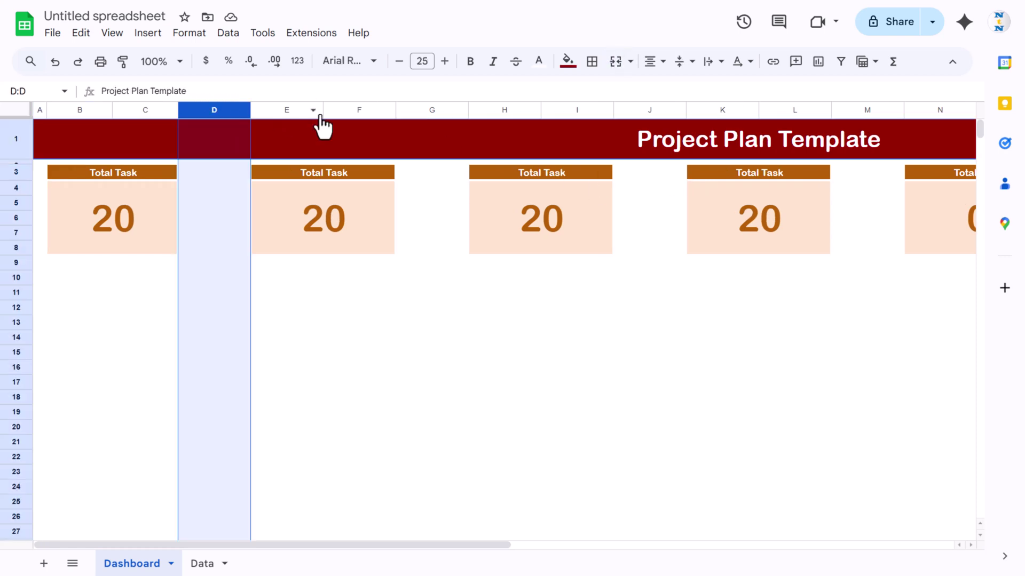
pyautogui.keyDown('ctrl'); pyautogui.click(428, 110); pyautogui.keyUp('ctrl')
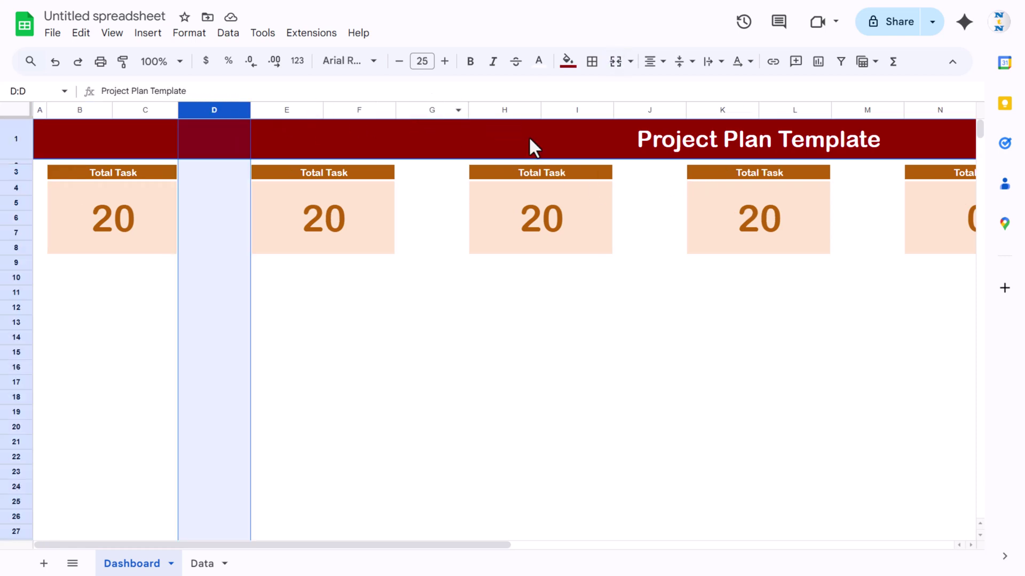
pyautogui.keyDown('ctrl'); pyautogui.click(654, 110); pyautogui.keyUp('ctrl')
pyautogui.keyDown('ctrl'); pyautogui.click(872, 110); pyautogui.keyUp('ctrl')
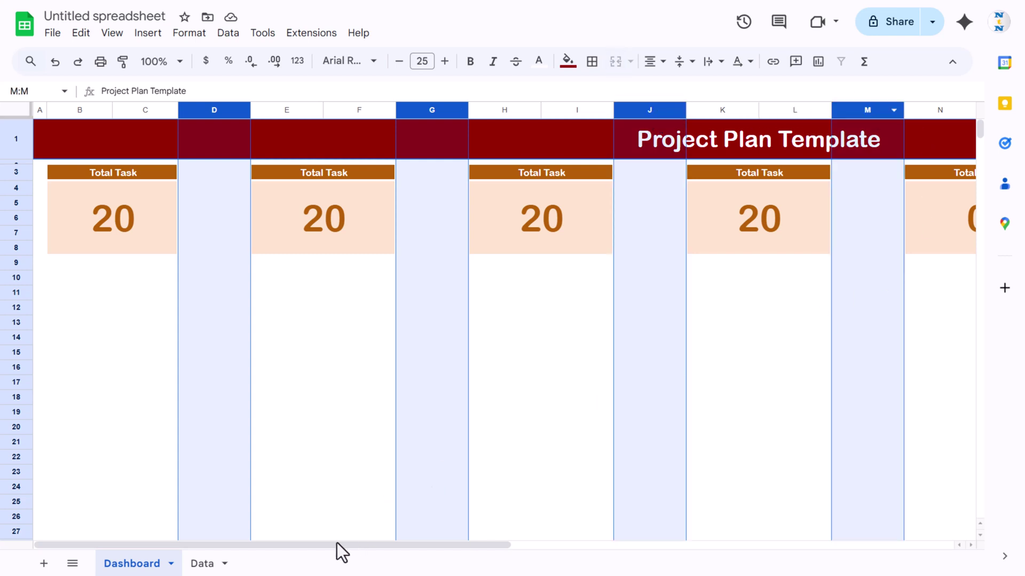
pyautogui.moveTo(338, 543); pyautogui.dragTo(507, 549)
pyautogui.hscroll(2, 736, 231)
pyautogui.keyDown('ctrl'); pyautogui.click(847, 109); pyautogui.keyUp('ctrl')
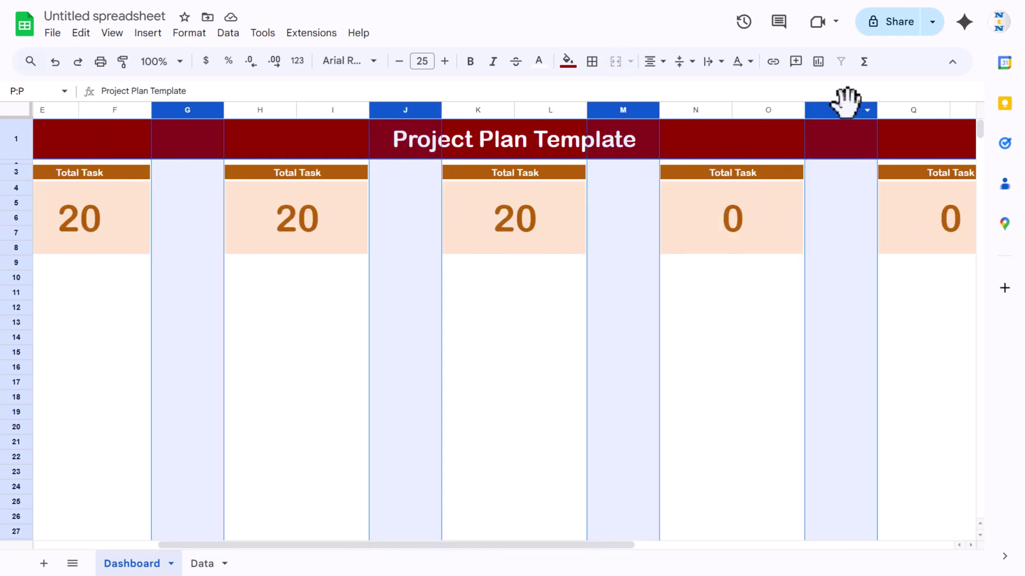
pyautogui.moveTo(877, 111); pyautogui.dragTo(426, 330)
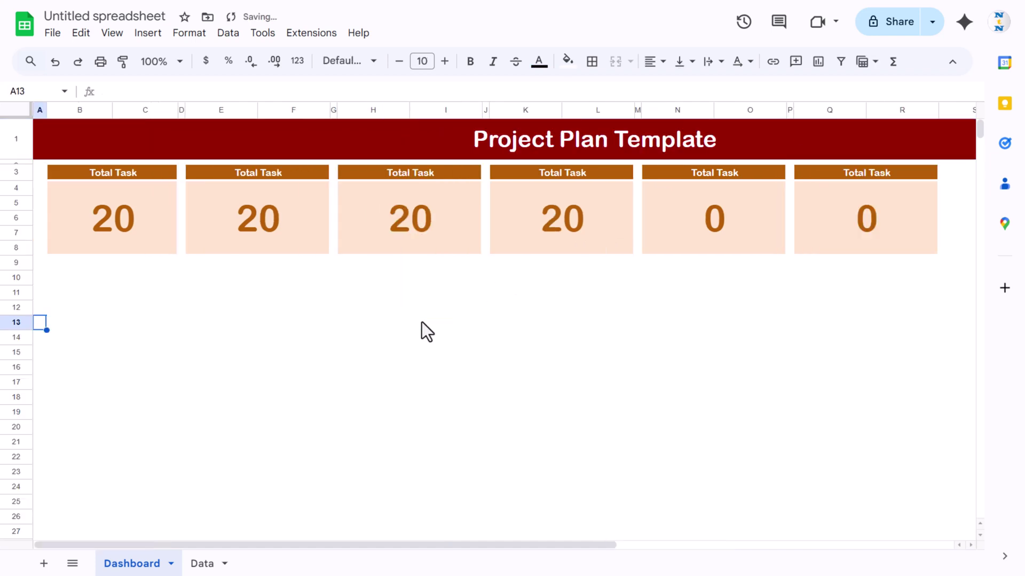
# Rename the second card's header in E3:F3 to Total Duration.
pyautogui.click(264, 171)
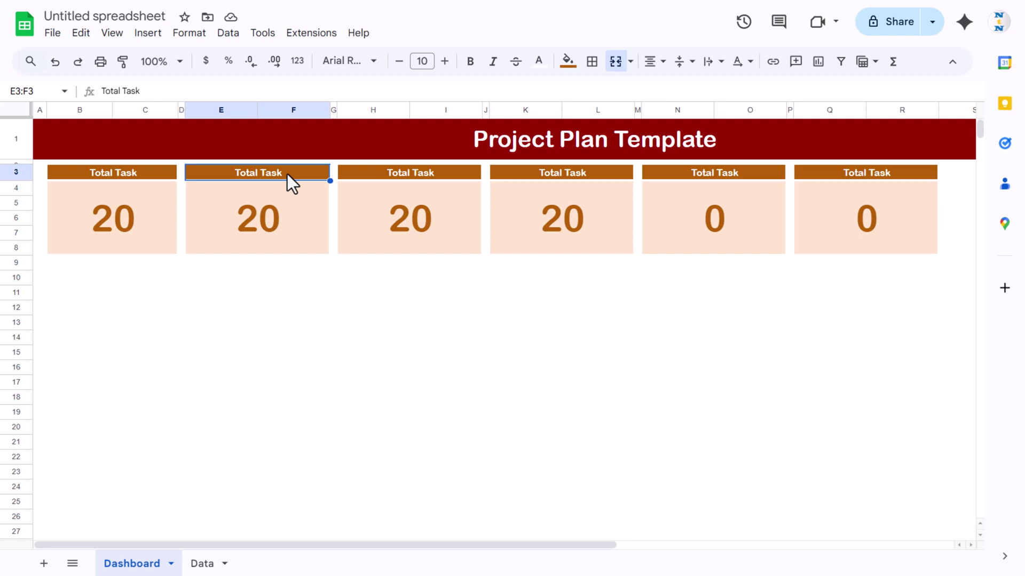
pyautogui.write('Total Durat')
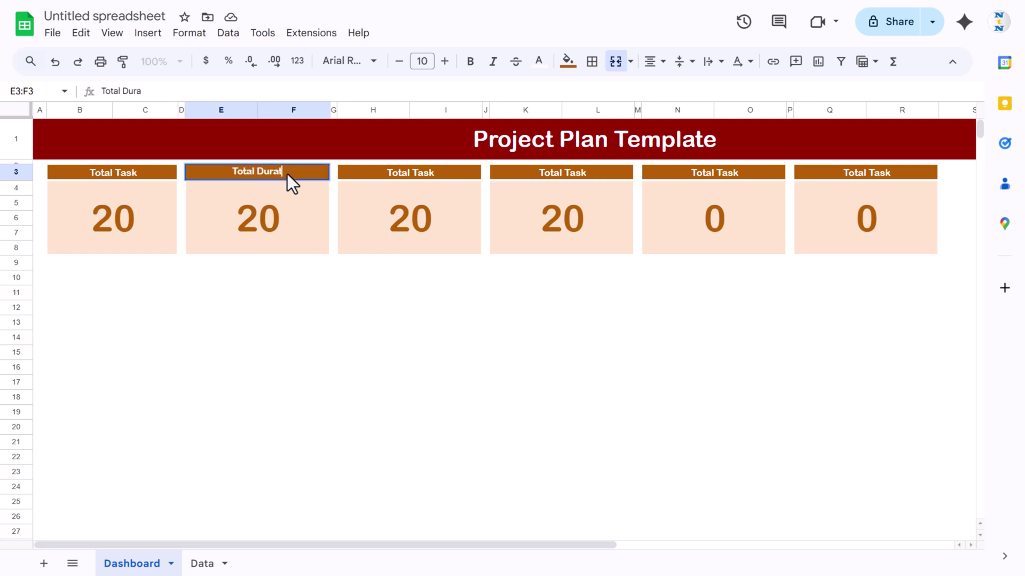
pyautogui.write('ion')
pyautogui.press('Return')
# Rename the third card's header in H3:I3 to Total Estimated Hours.
pyautogui.click(430, 172)
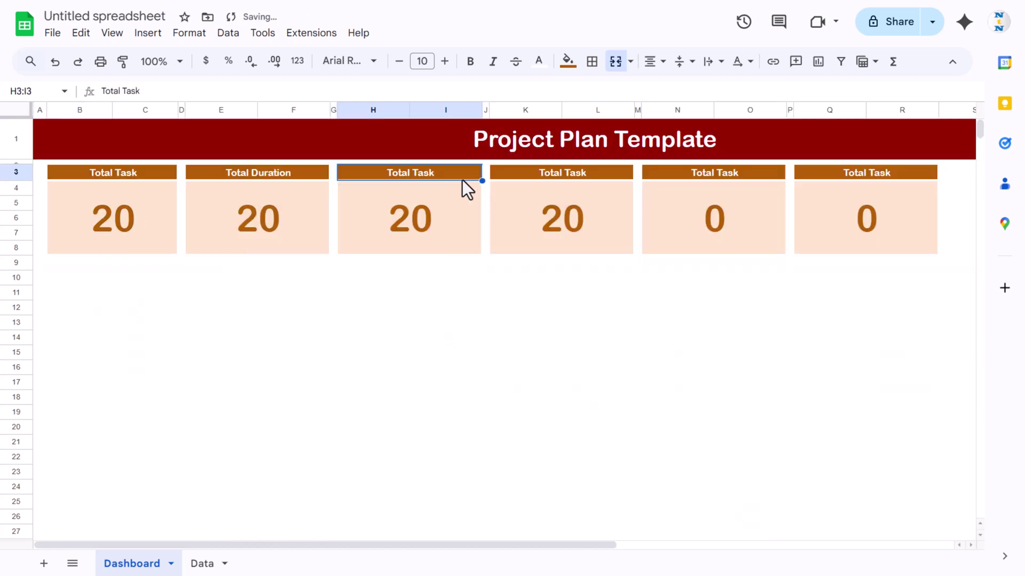
pyautogui.write('Total')
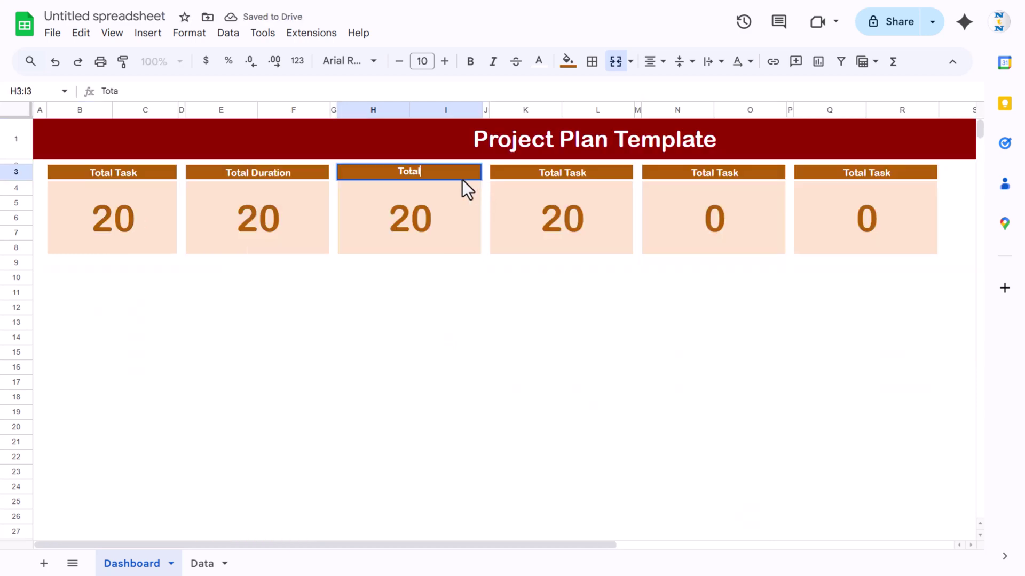
pyautogui.write(' Estimated Hours')
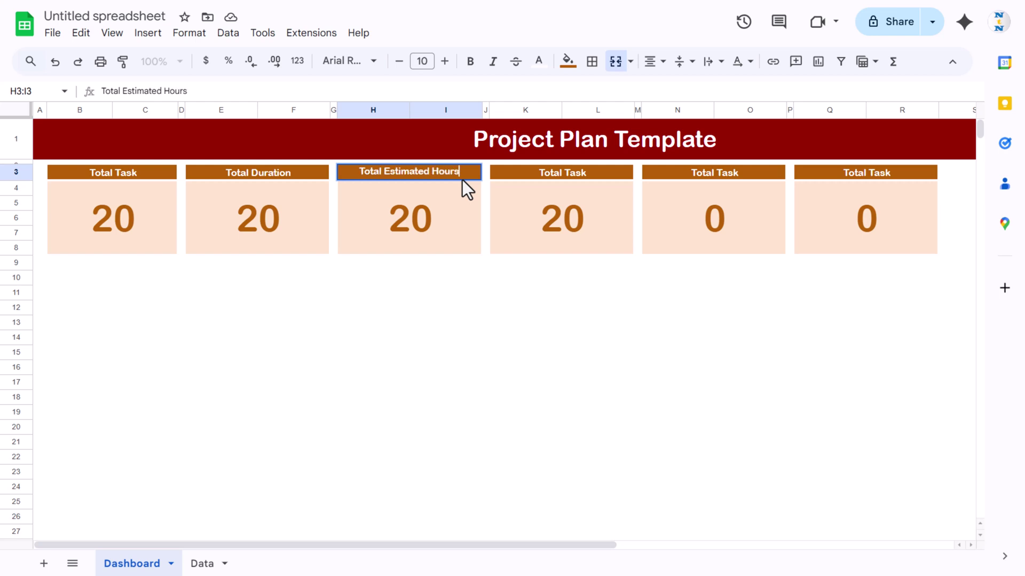
pyautogui.press('Return')
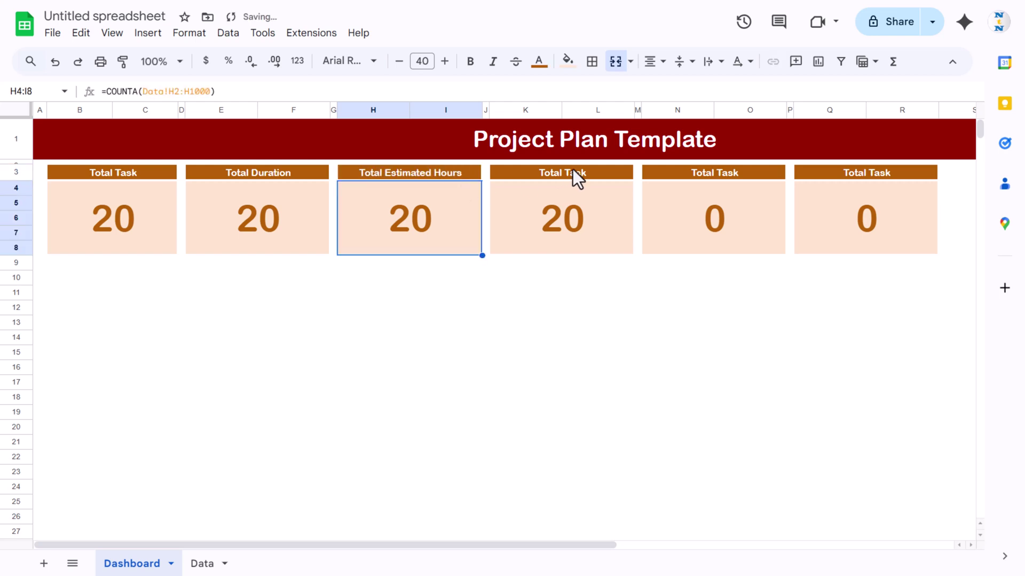
# Rename the fourth card's header in K3:L3 to Total Actual hours.
pyautogui.click(620, 178)
pyautogui.write('Total Actual hours')
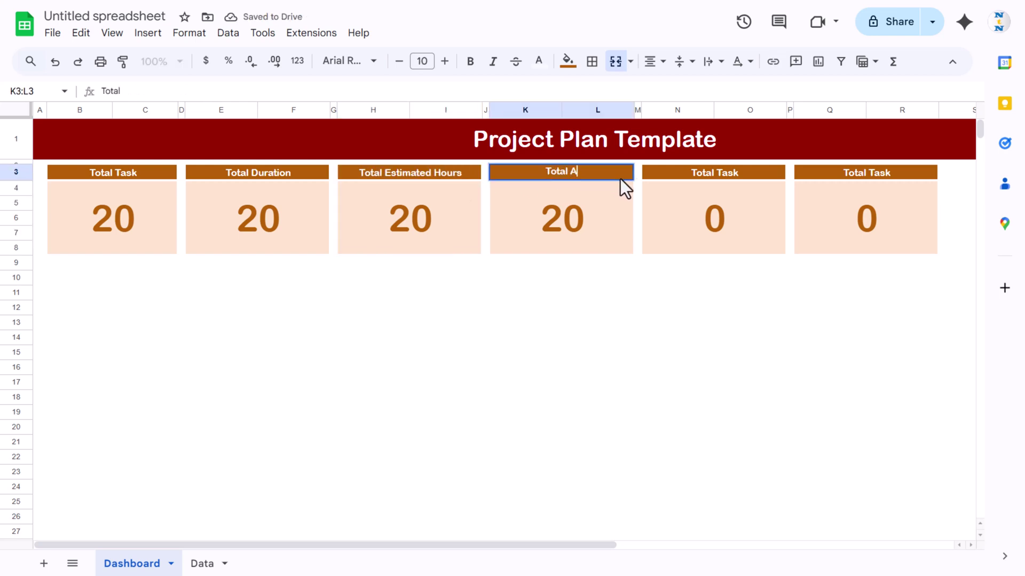
pyautogui.press('Return')
# Copy the Total Estimated Hours and Total Actual hours headers to the last two cards, replacing Total with Avg. in both.
pyautogui.click(704, 172)
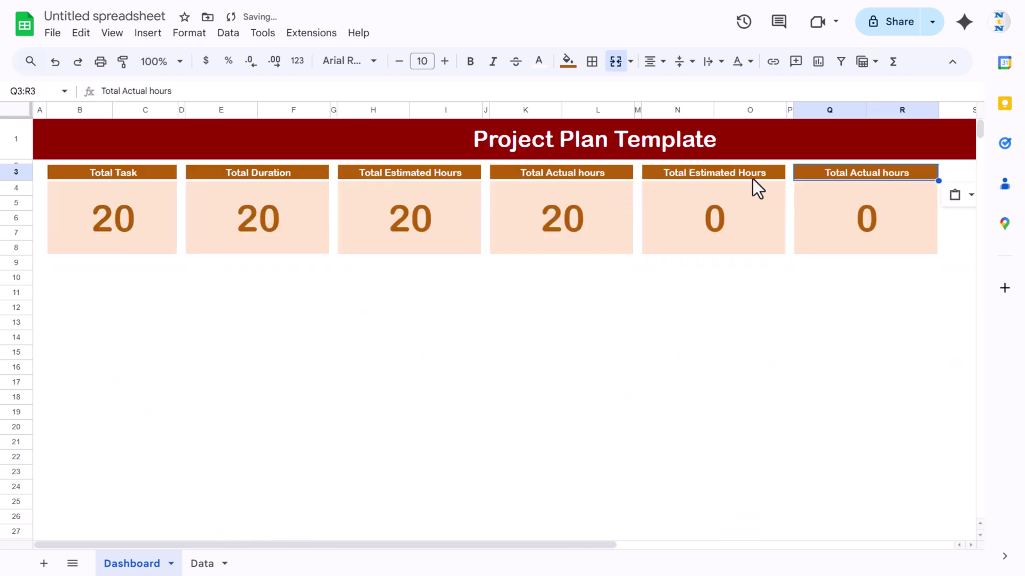
pyautogui.click(725, 172)
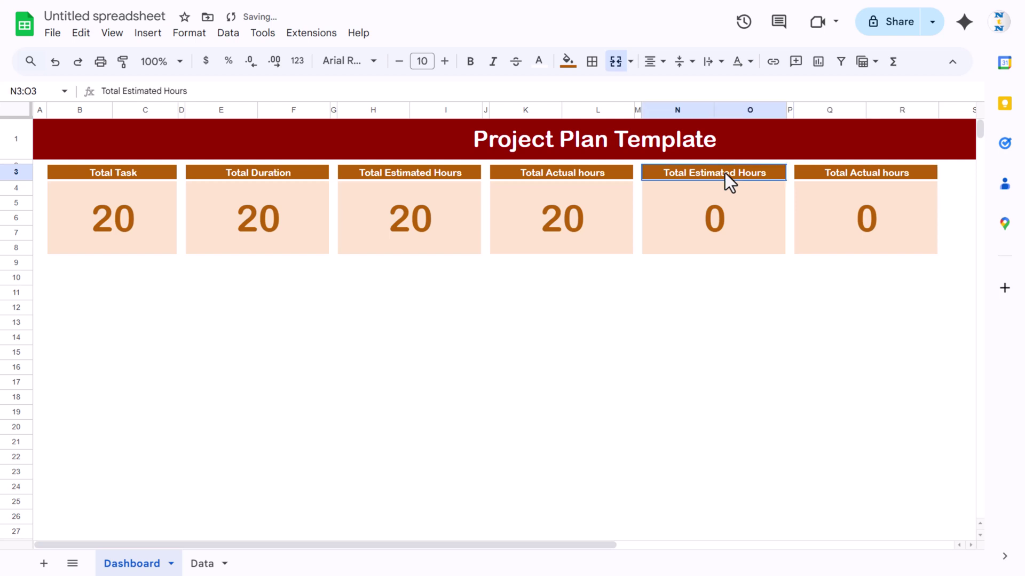
pyautogui.moveTo(119, 92); pyautogui.dragTo(69, 93)
pyautogui.press('BackSpace')
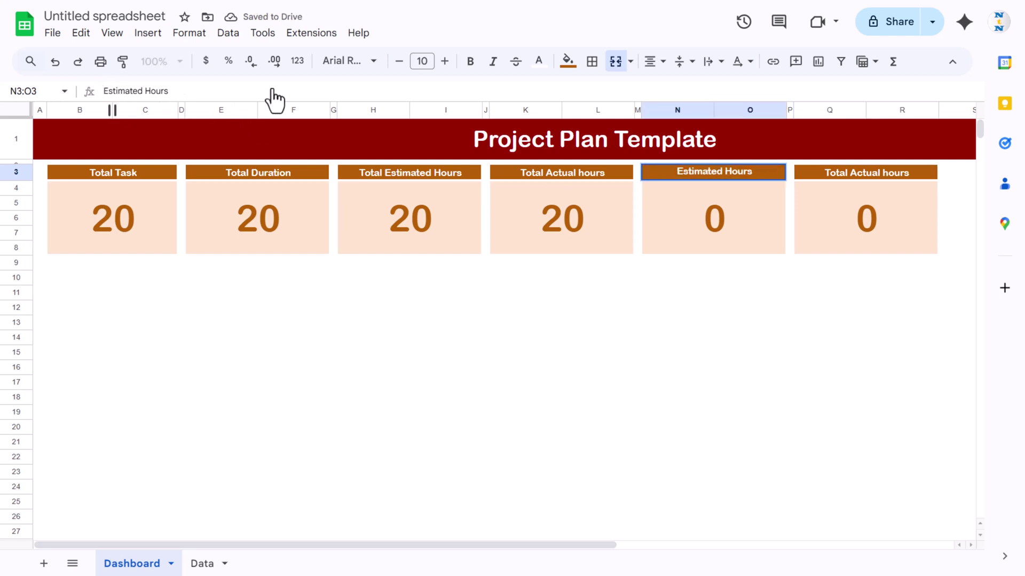
pyautogui.write('Avg.')
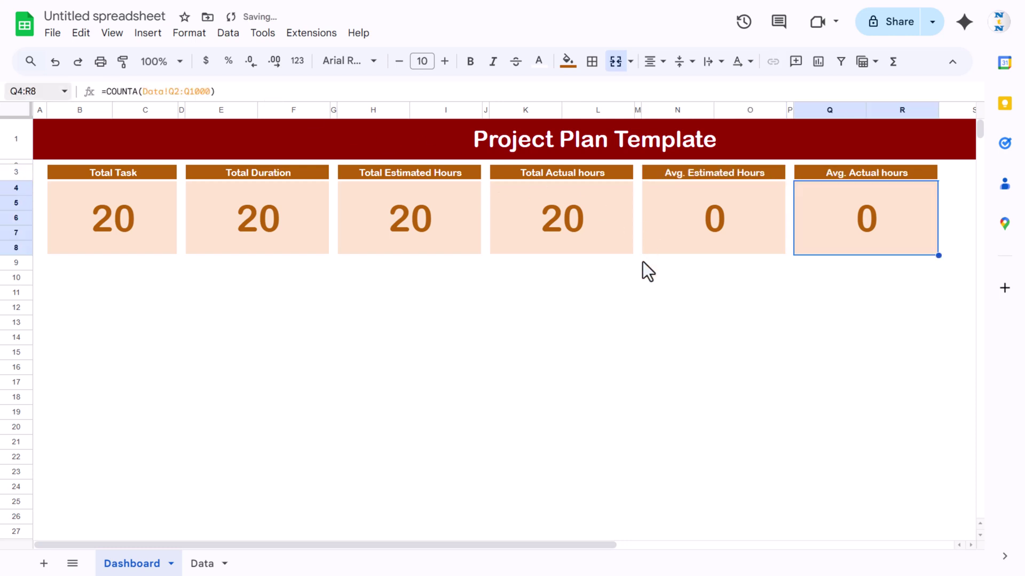
pyautogui.click(648, 231)
# Fill the Total Duration header in E3:F3 with dark green 2.
pyautogui.click(235, 225)
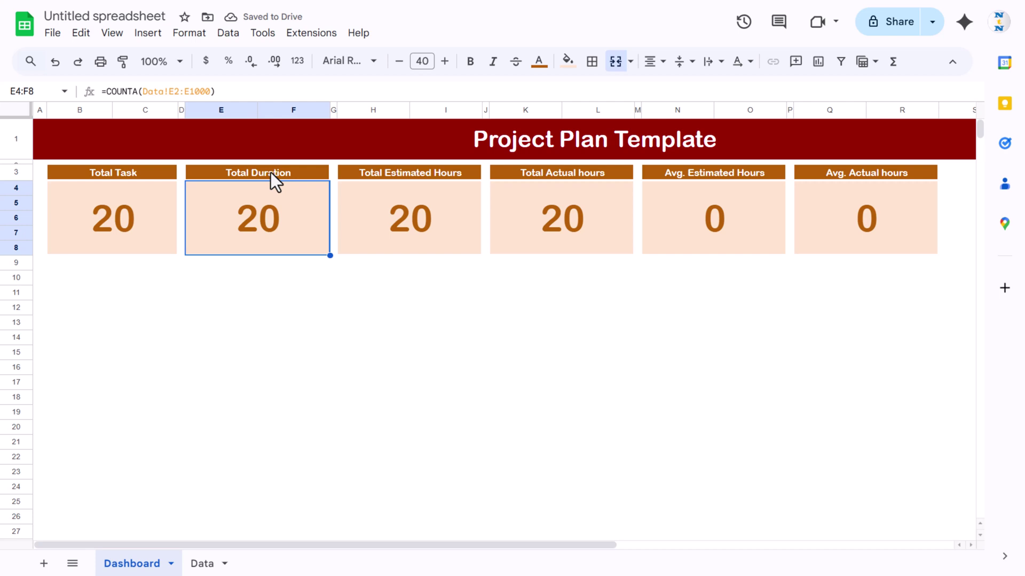
pyautogui.press('Up')
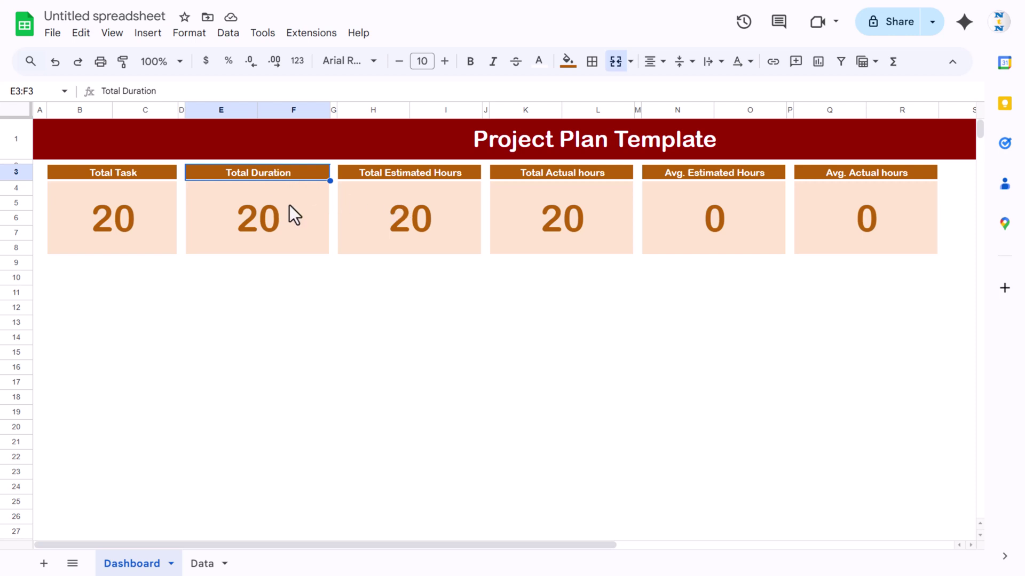
pyautogui.click(569, 62)
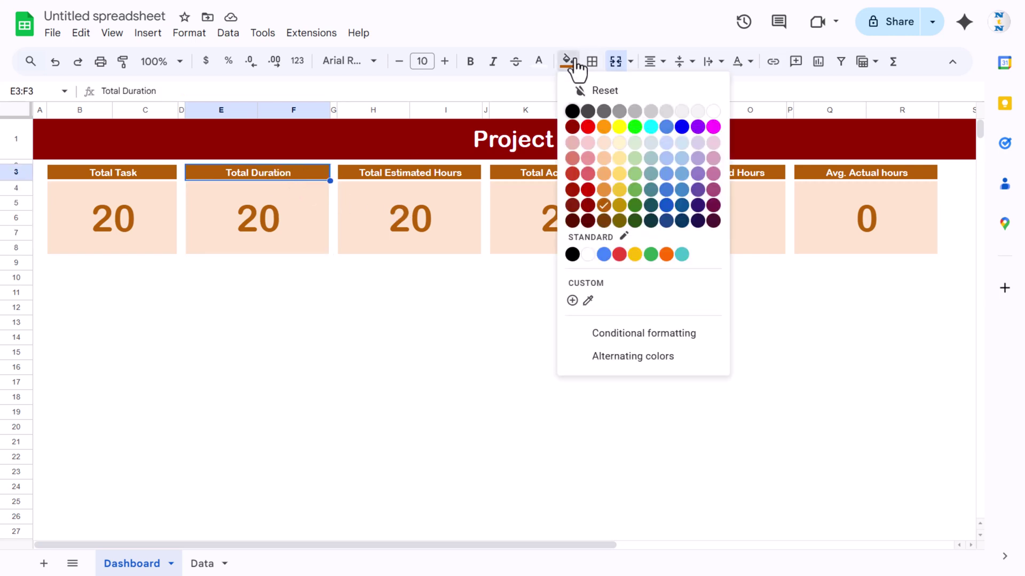
pyautogui.click(635, 205)
# Fill the Total Duration value area E4:F8 with light green 3 and color its number dark green 2.
pyautogui.click(327, 235)
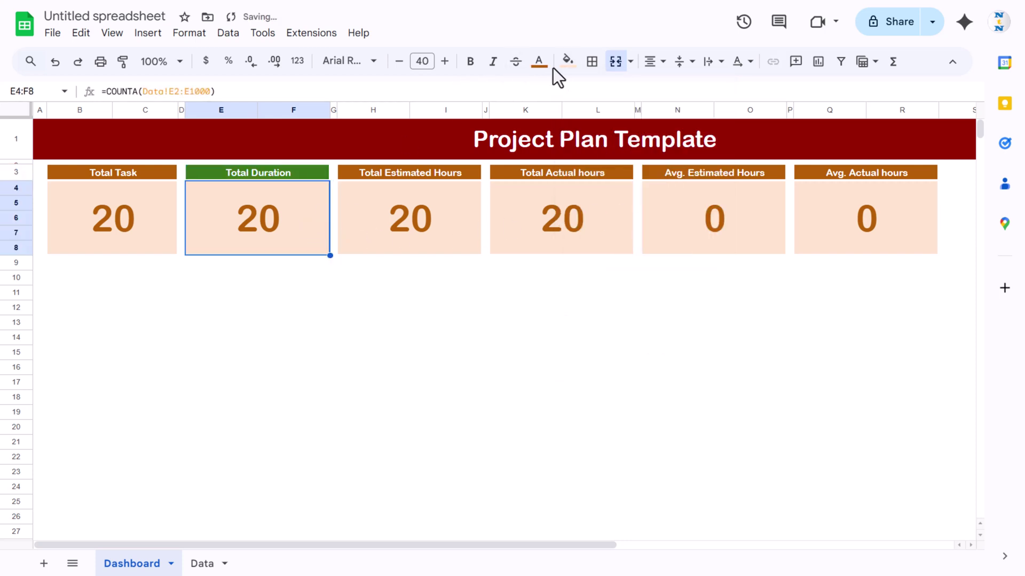
pyautogui.click(569, 62)
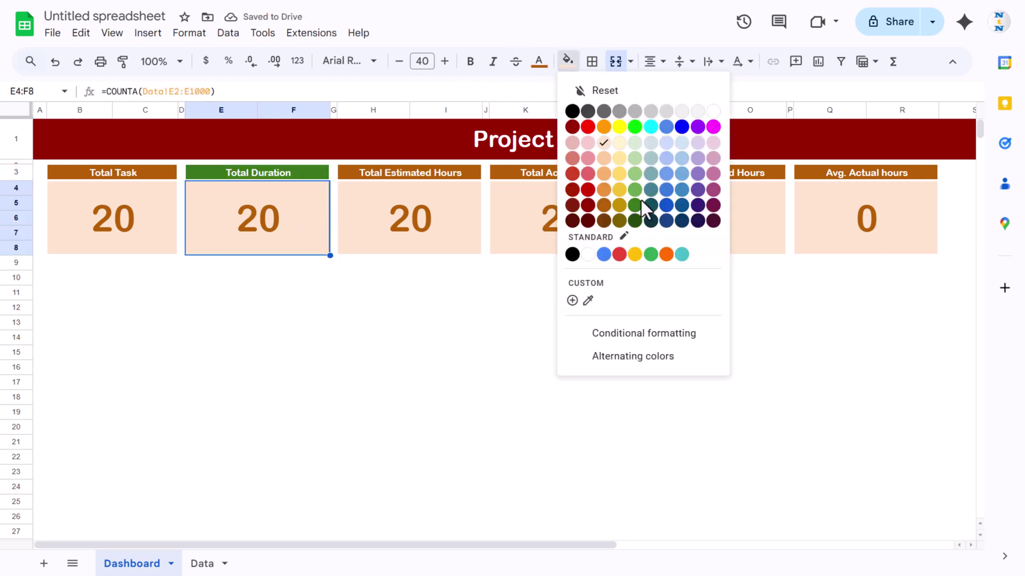
pyautogui.click(634, 143)
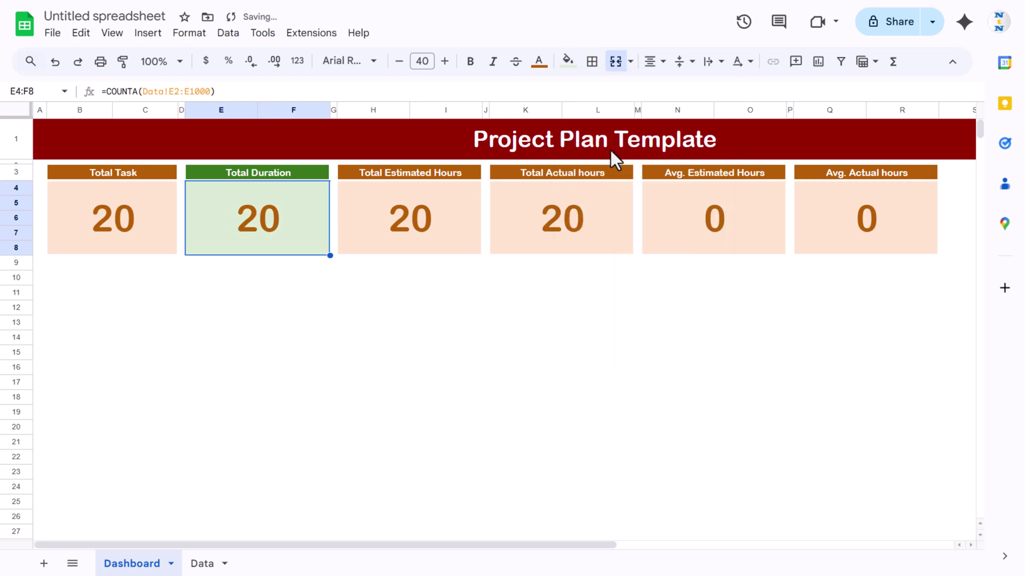
pyautogui.click(539, 62)
pyautogui.click(606, 205)
pyautogui.click(440, 215)
pyautogui.click(567, 61)
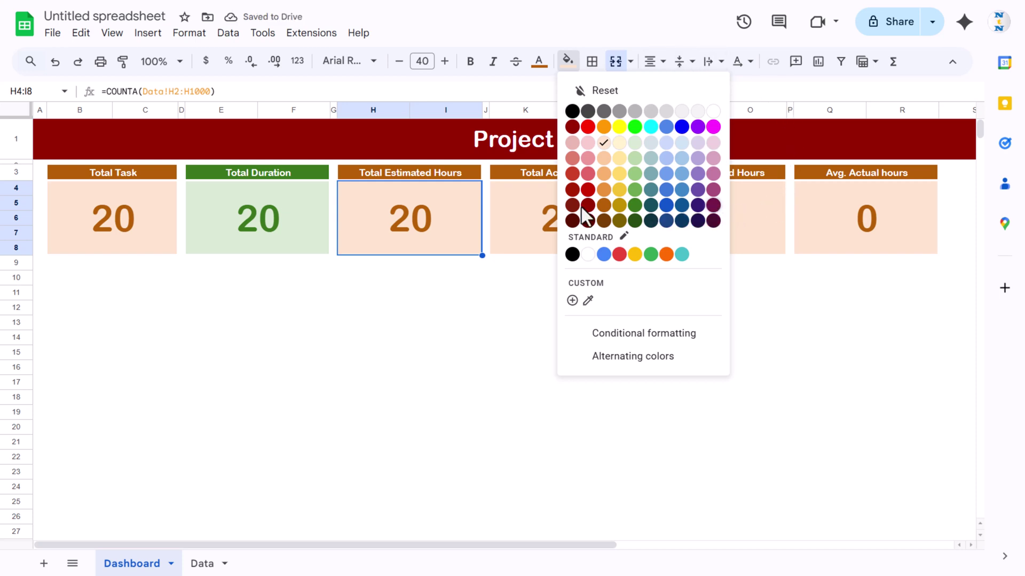
pyautogui.click(714, 220)
pyautogui.hotkey('ctrl', 'z')
# Fill the Total Estimated Hours header in H3:I3 with dark magenta 2.
pyautogui.click(456, 171)
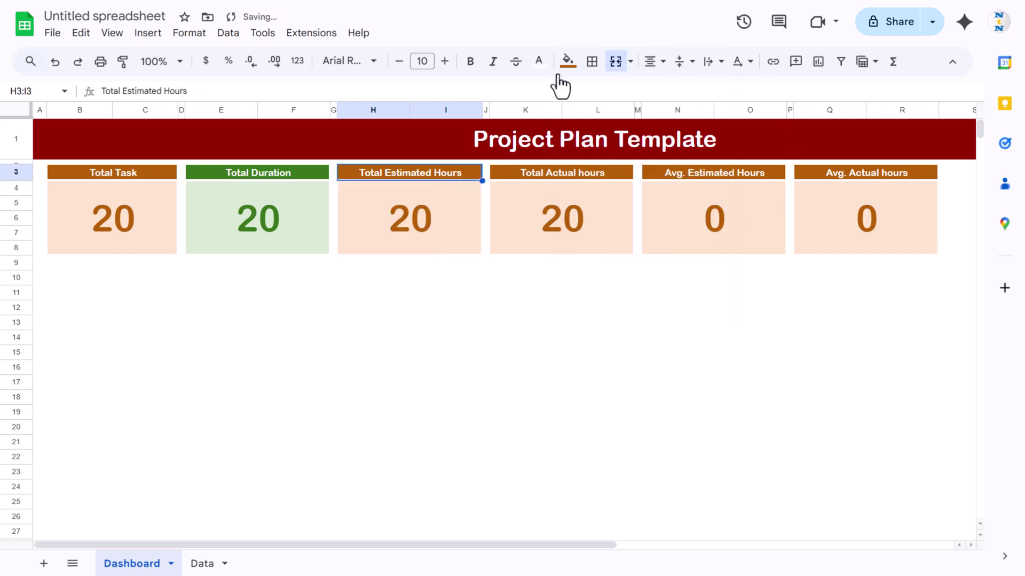
pyautogui.click(567, 61)
pyautogui.click(713, 205)
# Fill the Total Estimated Hours value area H4:I8 with light magenta 3 and color its number dark magenta 2.
pyautogui.click(410, 218)
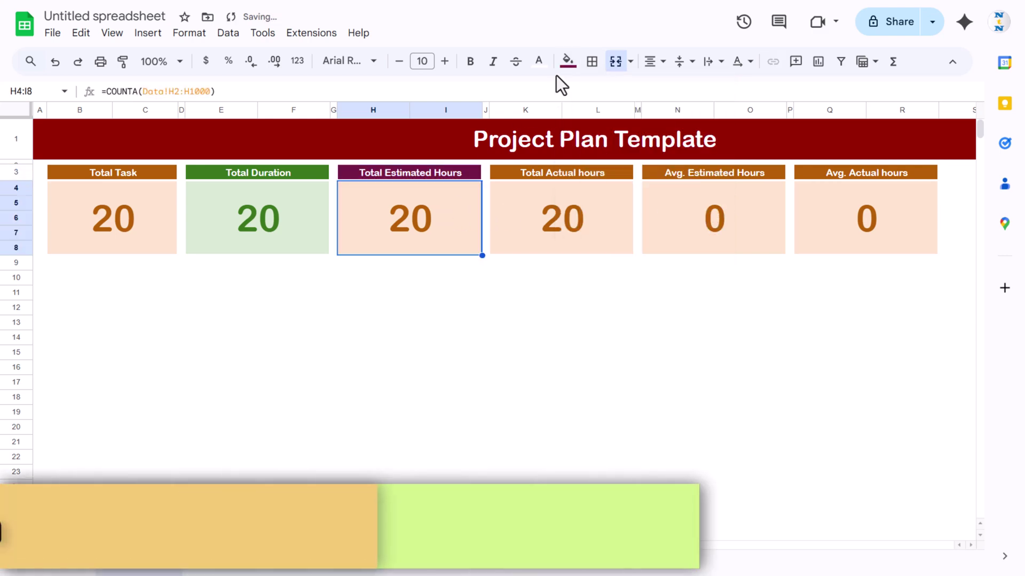
pyautogui.click(567, 62)
pyautogui.click(713, 142)
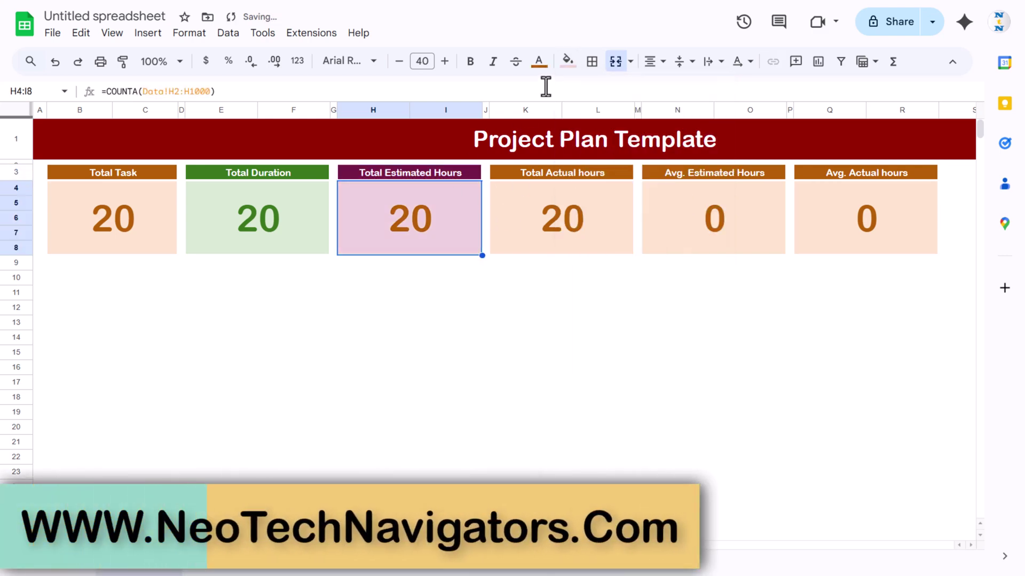
pyautogui.click(539, 61)
pyautogui.click(685, 205)
# Fill the Total Actual hours value area K4:L8 with light cyan 3.
pyautogui.click(632, 184)
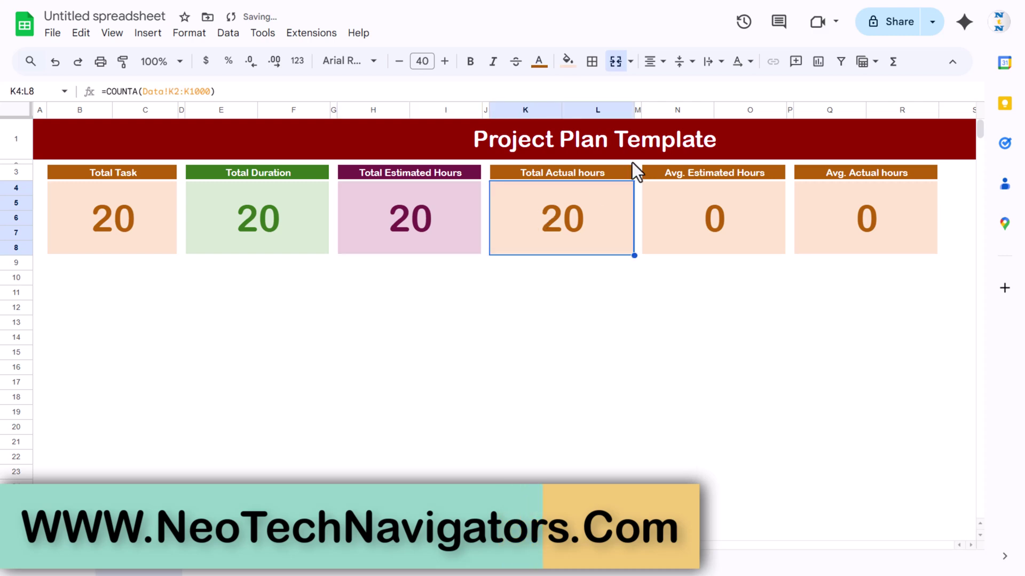
pyautogui.click(567, 61)
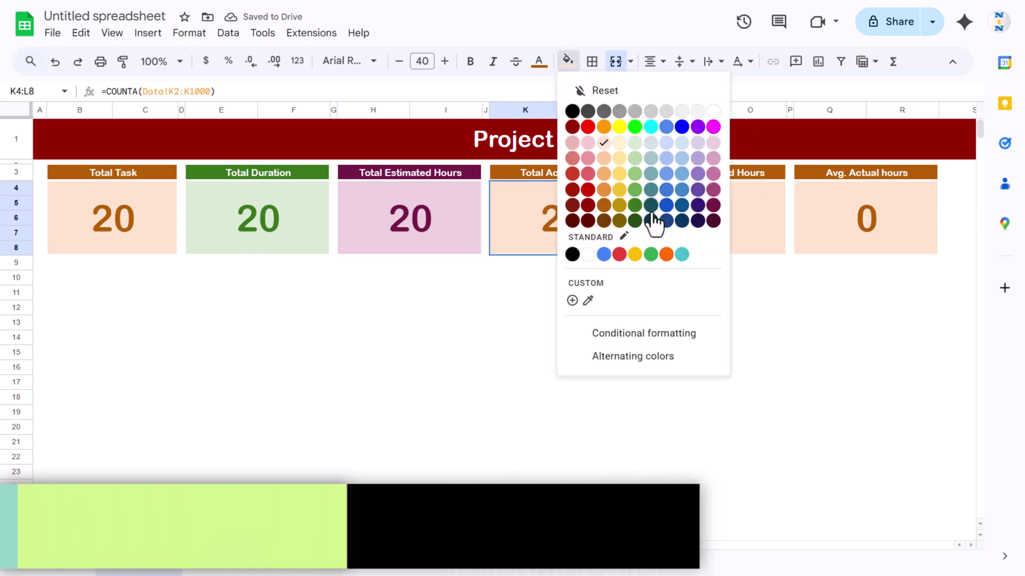
pyautogui.click(592, 172)
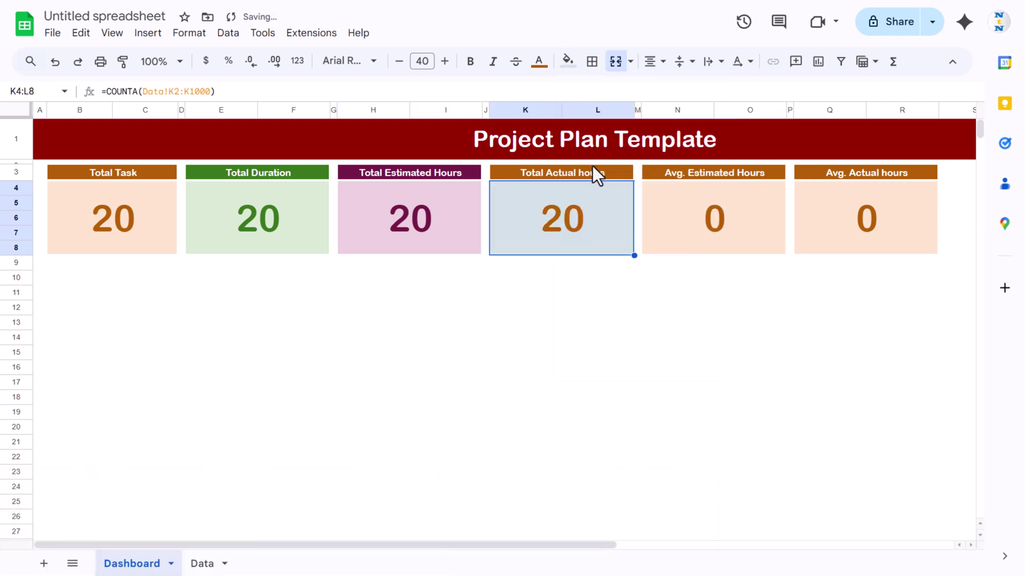
# Fill the Total Actual hours header in K3:L3 with dark cyan 2 and color the number below it dark cyan 2.
pyautogui.click(567, 61)
pyautogui.click(652, 213)
pyautogui.press('Down')
pyautogui.click(539, 61)
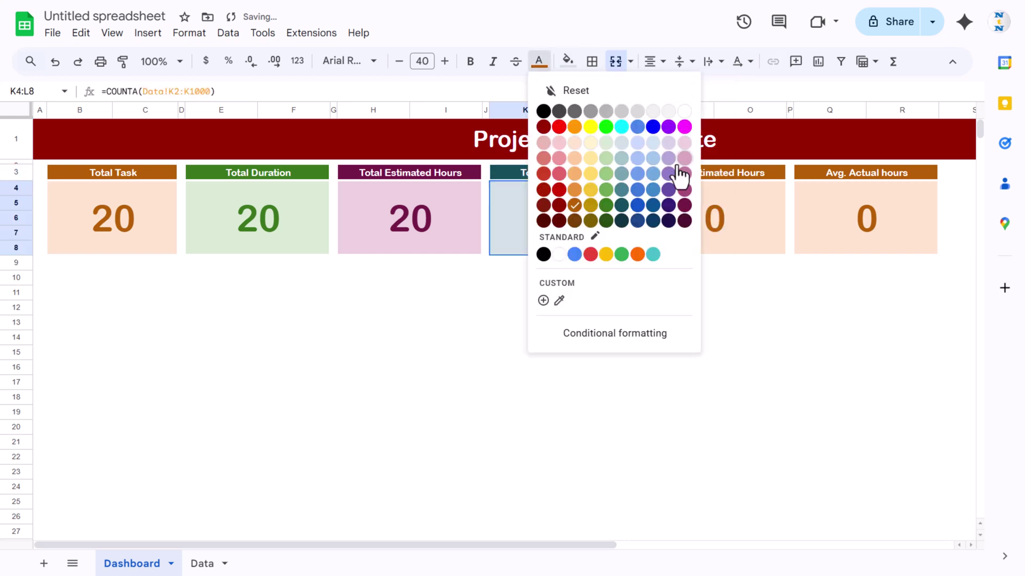
pyautogui.click(619, 211)
# Fill the Avg. Estimated Hours header in N3:O3 with dark purple 2.
pyautogui.click(704, 219)
pyautogui.click(568, 61)
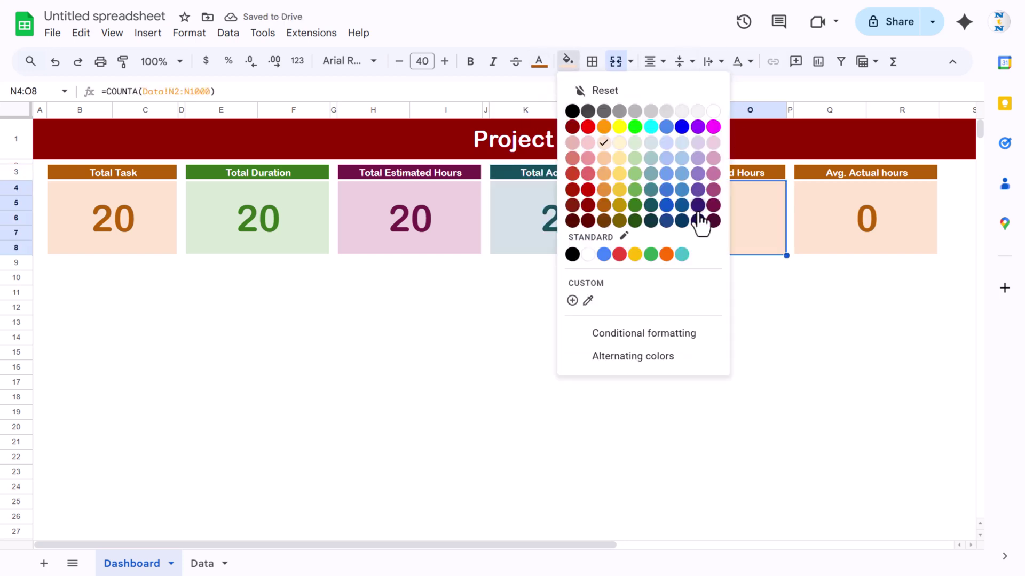
pyautogui.click(727, 183)
pyautogui.click(728, 173)
pyautogui.click(568, 61)
pyautogui.click(699, 206)
# Fill the Avg. Estimated Hours value area N4:O8 with light blue 3 and color its number dark blue 2.
pyautogui.press('Down')
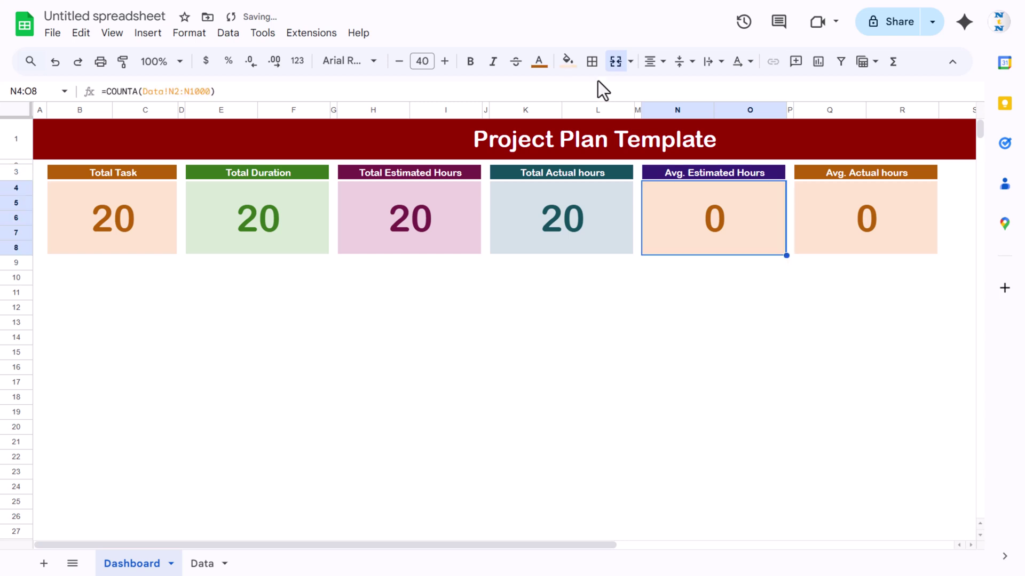
pyautogui.click(567, 61)
pyautogui.click(683, 144)
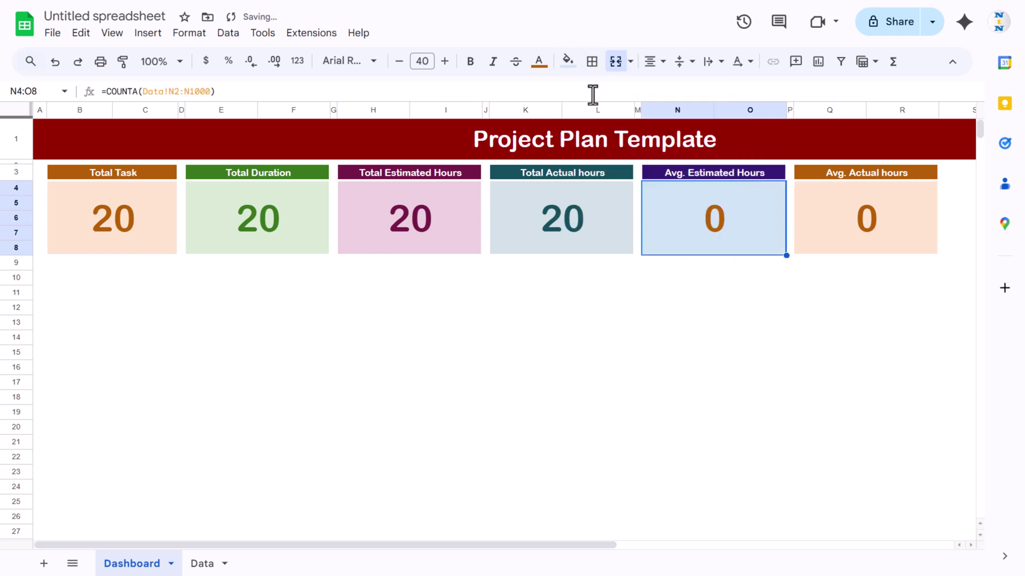
pyautogui.click(567, 61)
pyautogui.click(842, 222)
pyautogui.click(841, 222)
pyautogui.click(567, 62)
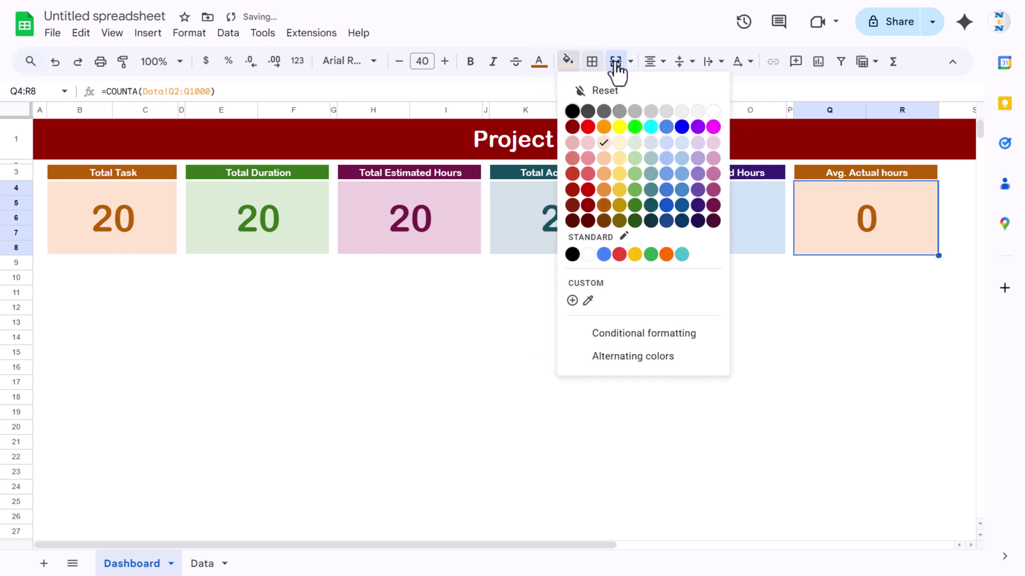
pyautogui.click(585, 219)
pyautogui.hotkey('ctrl', 'z')
# Fill the Avg. Actual hours header in Q3:R3 with dark red.
pyautogui.press('Up')
pyautogui.click(567, 62)
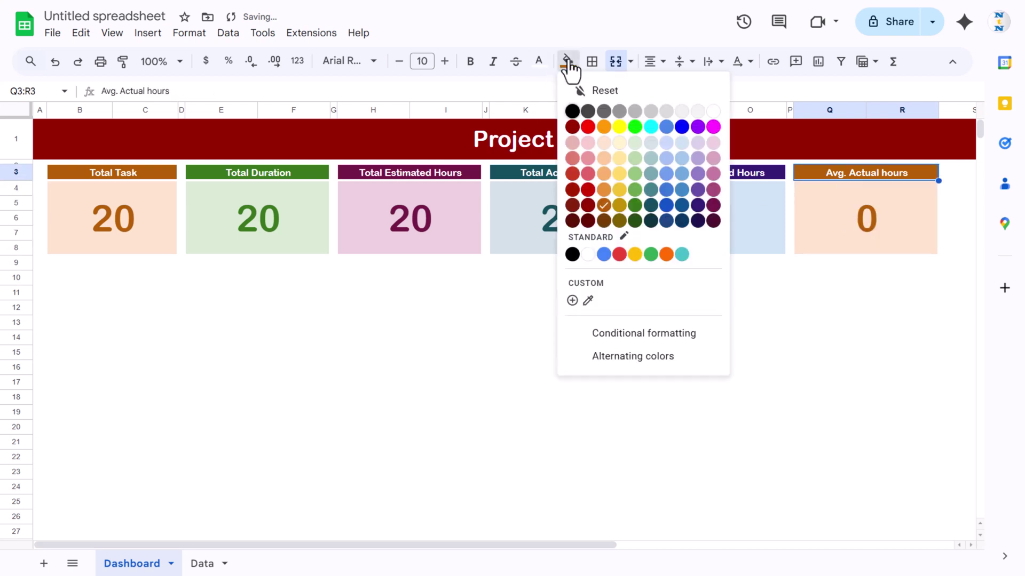
pyautogui.click(572, 205)
# Fill the Avg. Actual hours value area Q4:R8 with light red 3 and color its number dark red.
pyautogui.press('Down')
pyautogui.click(568, 61)
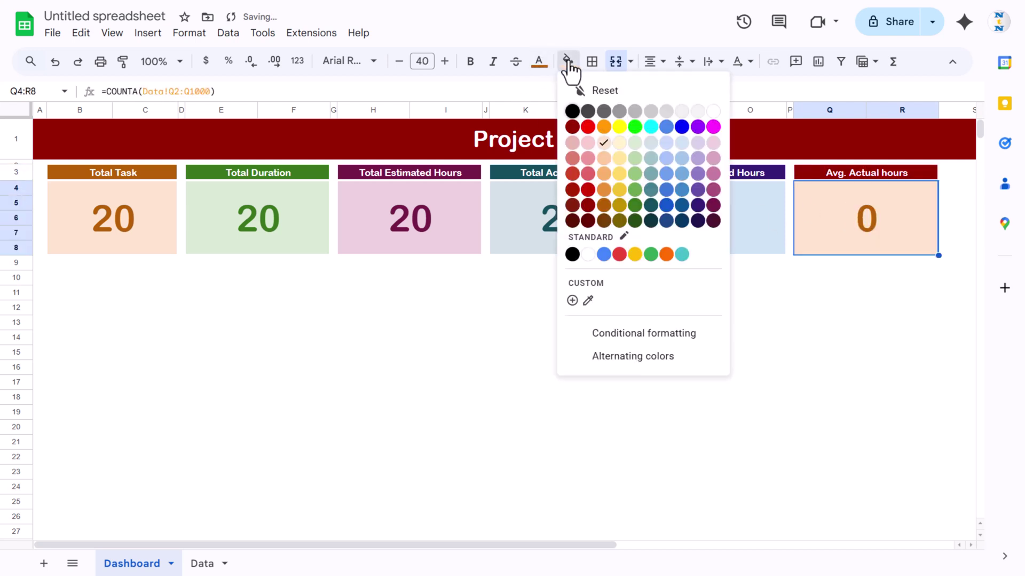
pyautogui.click(587, 158)
pyautogui.click(539, 61)
pyautogui.click(560, 219)
pyautogui.click(677, 322)
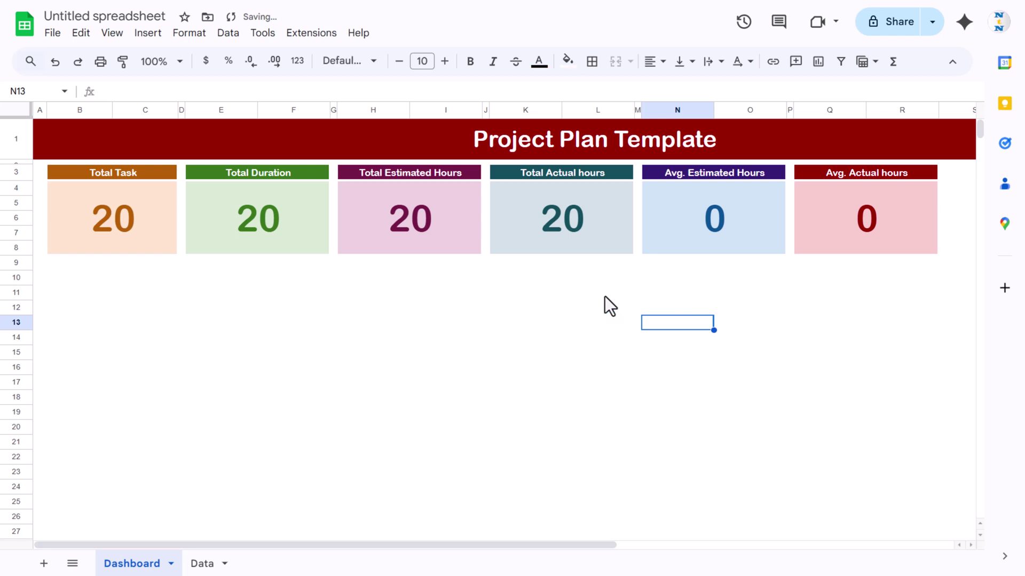
# Replace the Total Duration formula in E4:F8 with a SUM of the Duration (in days) column G on the Data sheet.
pyautogui.click(274, 213)
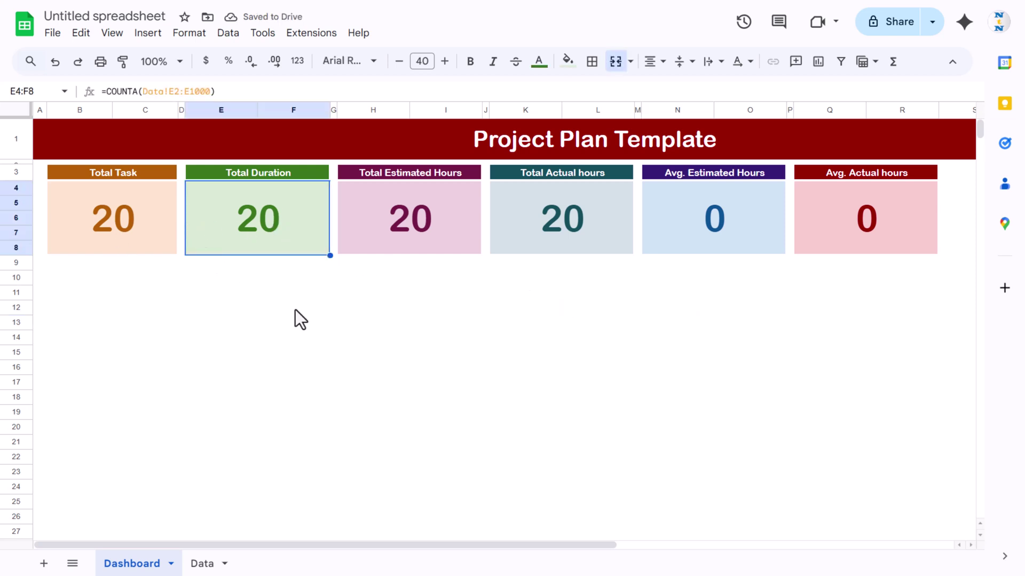
pyautogui.write('=SUM(')
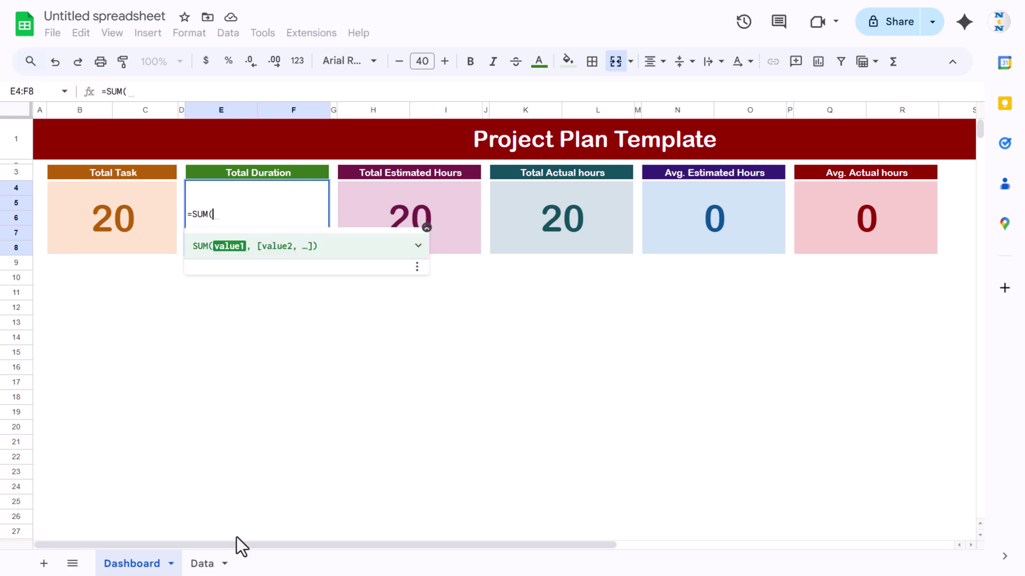
pyautogui.click(214, 545)
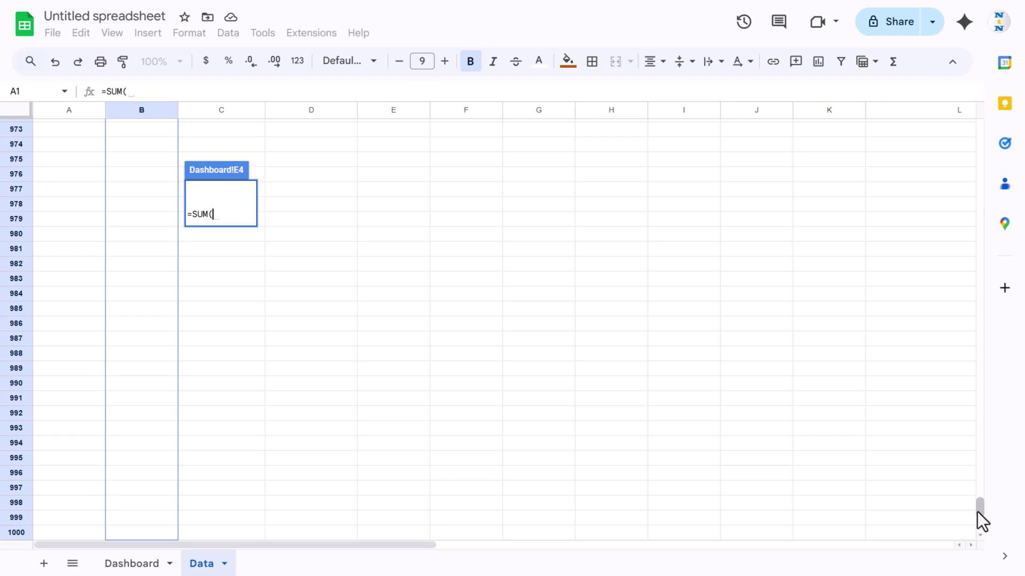
pyautogui.moveTo(980, 512); pyautogui.dragTo(969, 119)
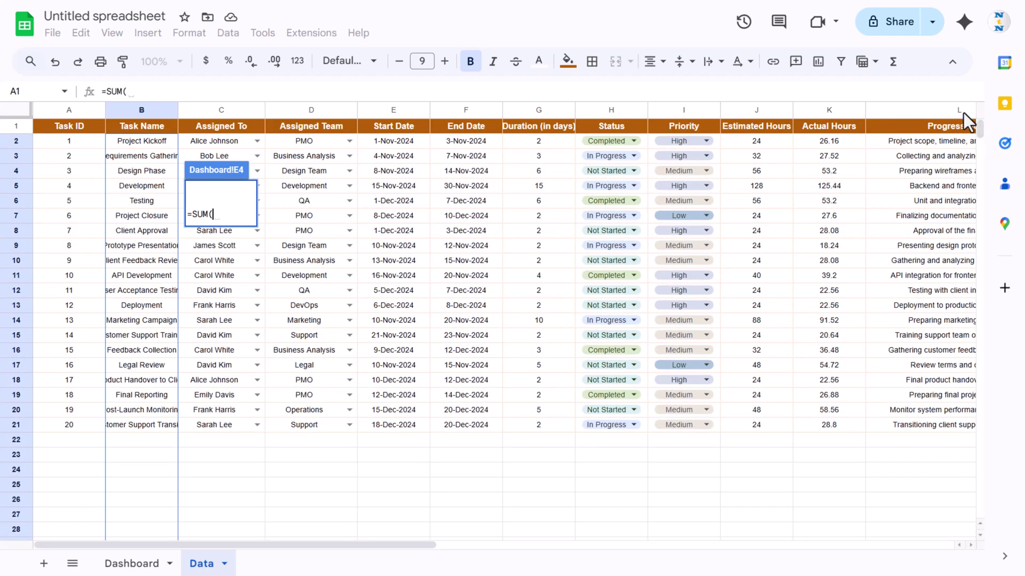
pyautogui.click(541, 111)
pyautogui.press('Return')
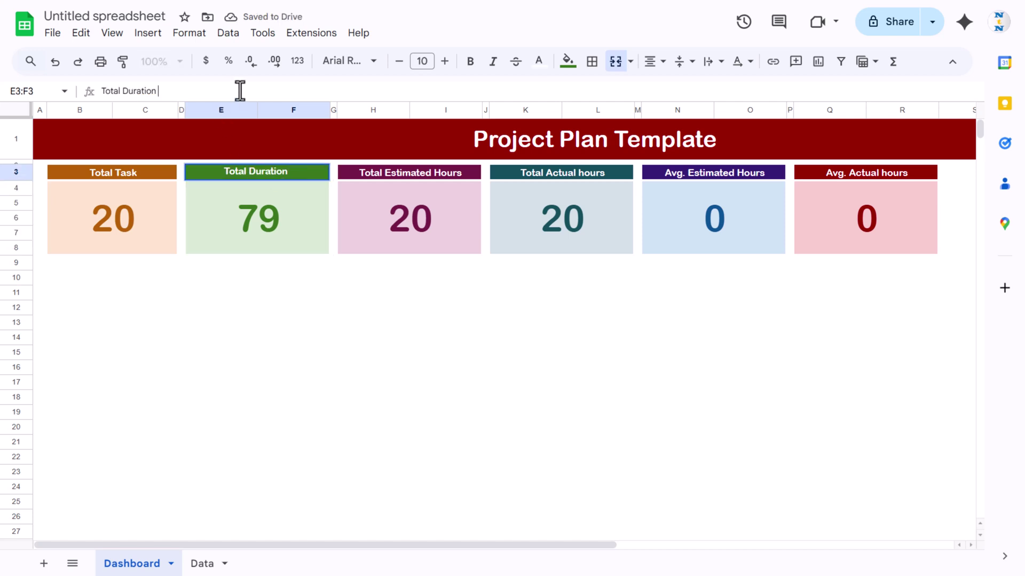
# Extend the header in E3:F3 to read "Total Duration (In Days)".
pyautogui.write('(In Da')
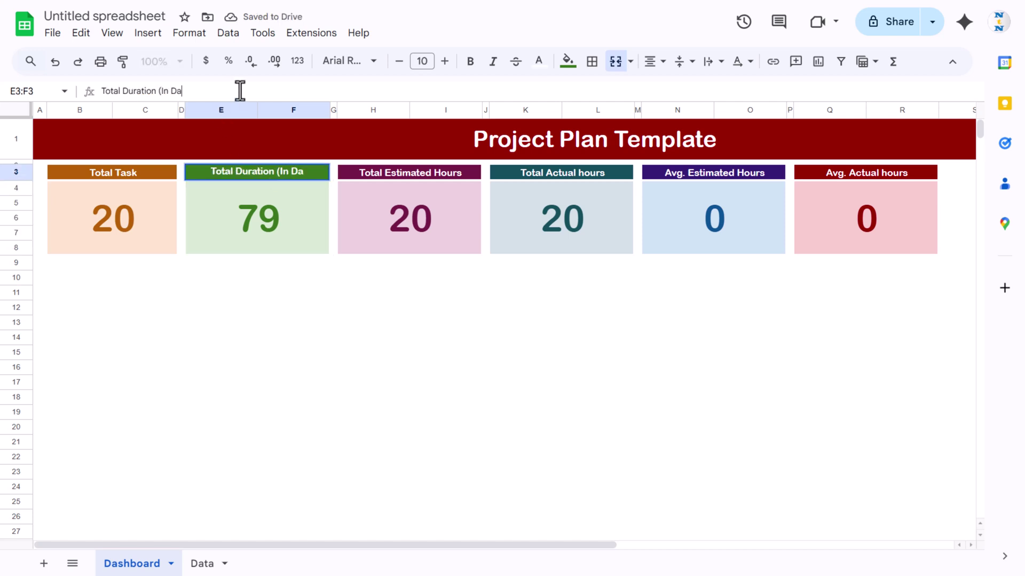
pyautogui.write('ys)')
pyautogui.press('Return')
pyautogui.press('Up')
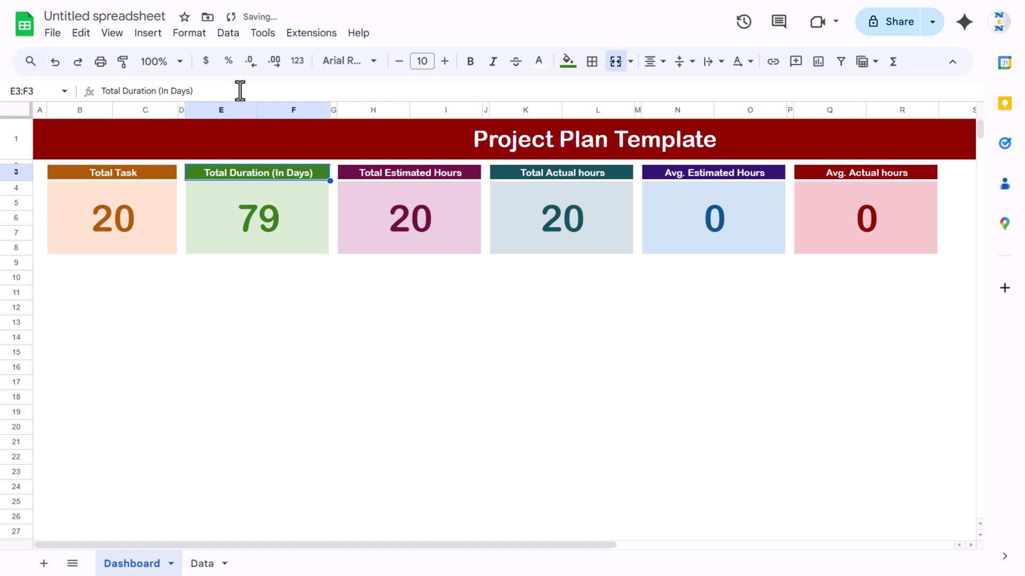
# Replace the Total Estimated Hours formula in H4:I8 with =SUM(Data!J:J), summing the Estimated Hours column.
pyautogui.press('Down')
pyautogui.press('Right')
pyautogui.press('Right')
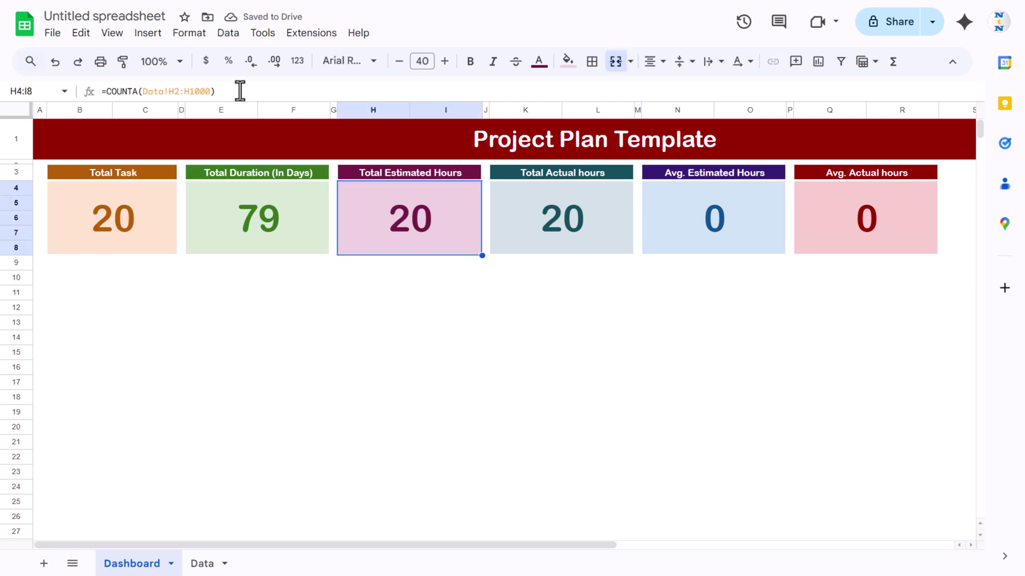
pyautogui.click(240, 91)
pyautogui.hotkey('ctrl', 'a')
pyautogui.write('=sum')
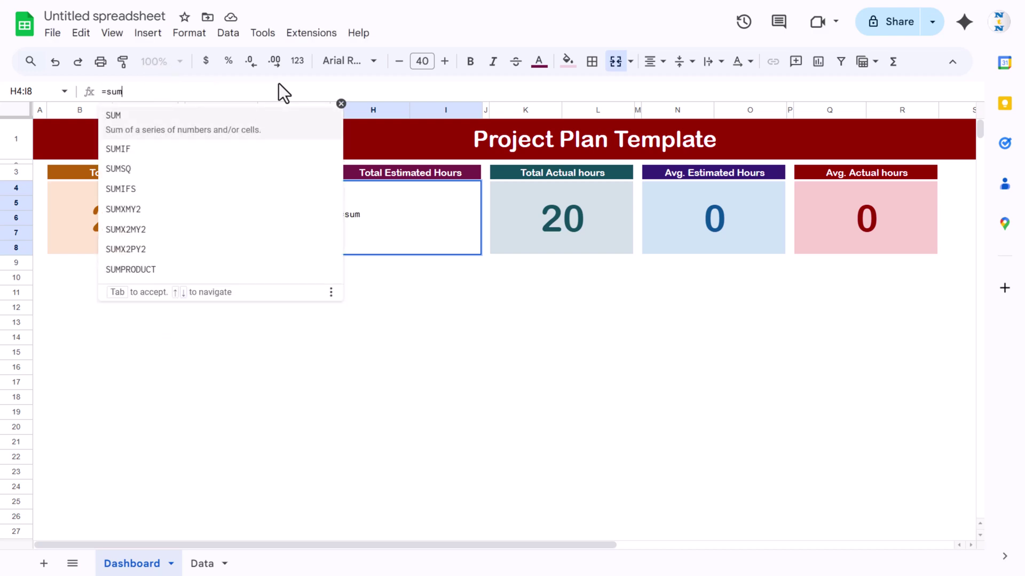
pyautogui.press('Tab')
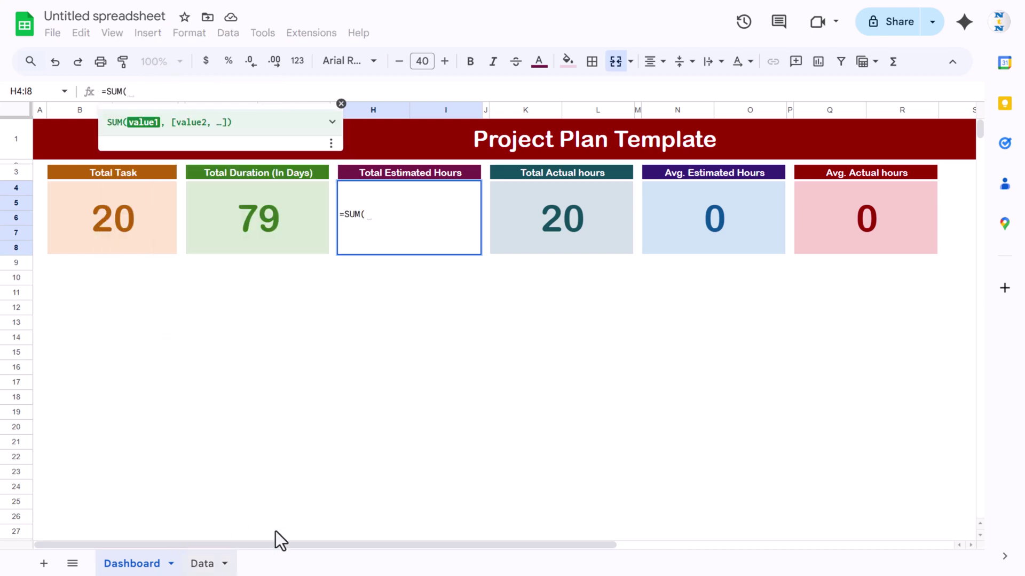
pyautogui.click(201, 563)
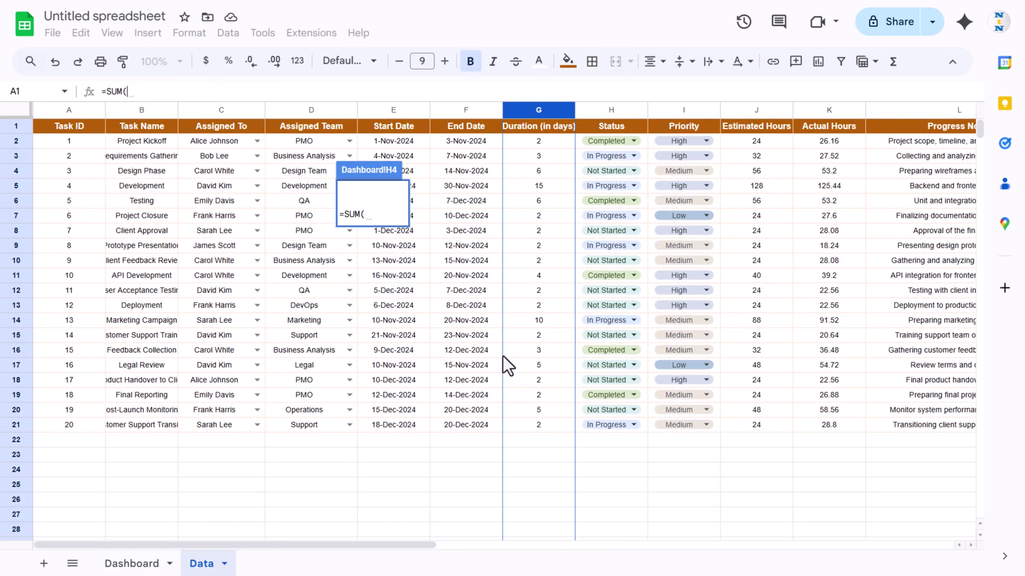
pyautogui.click(767, 108)
pyautogui.press('Return')
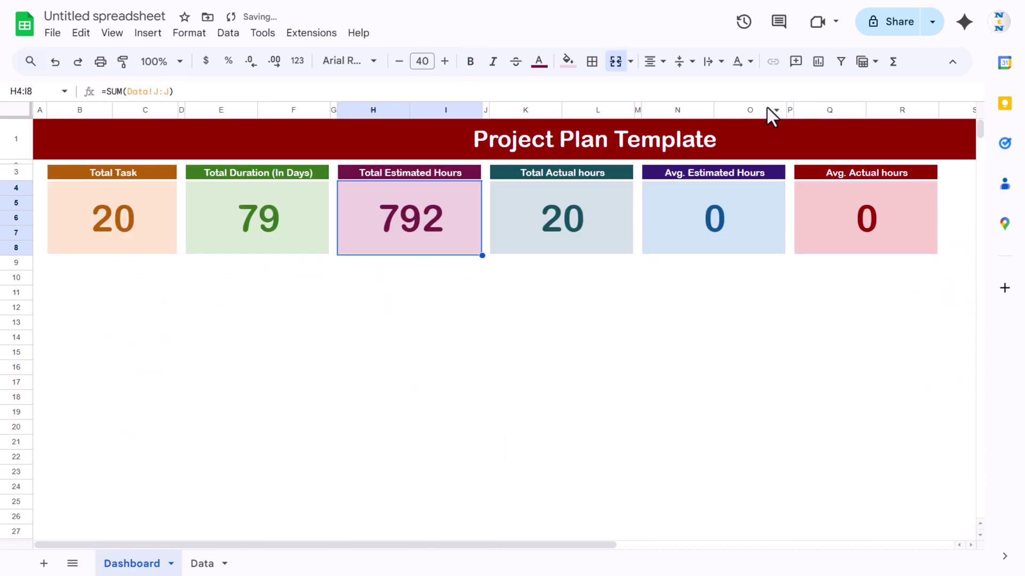
# Copy the Total Estimated Hours formula into the Total Actual hours value area K4:L8 and change it to =SUM(Data!K:K).
pyautogui.click(600, 207)
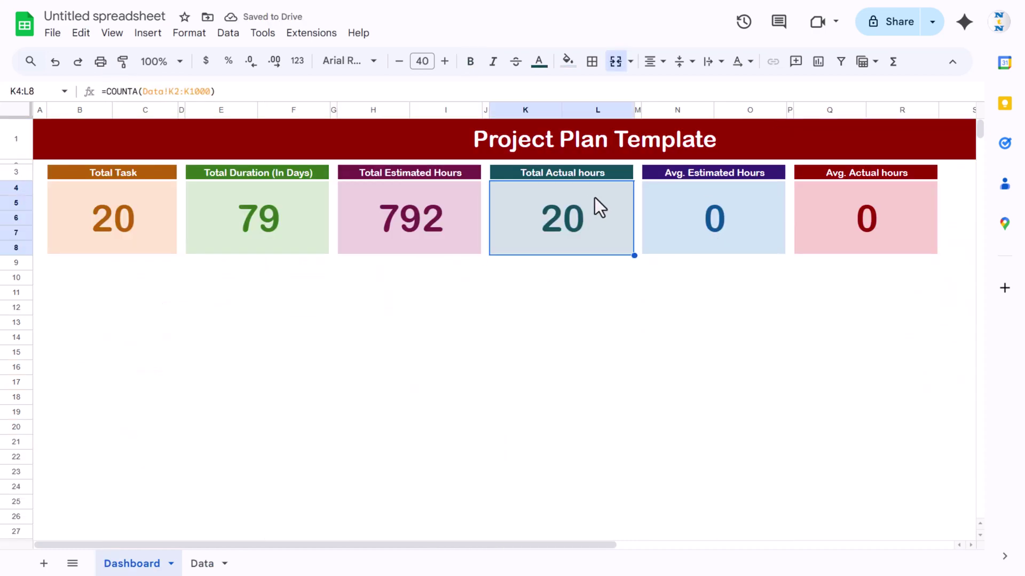
pyautogui.click(416, 217)
pyautogui.tripleClick(121, 92)
pyautogui.hotkey('ctrl', 'c')
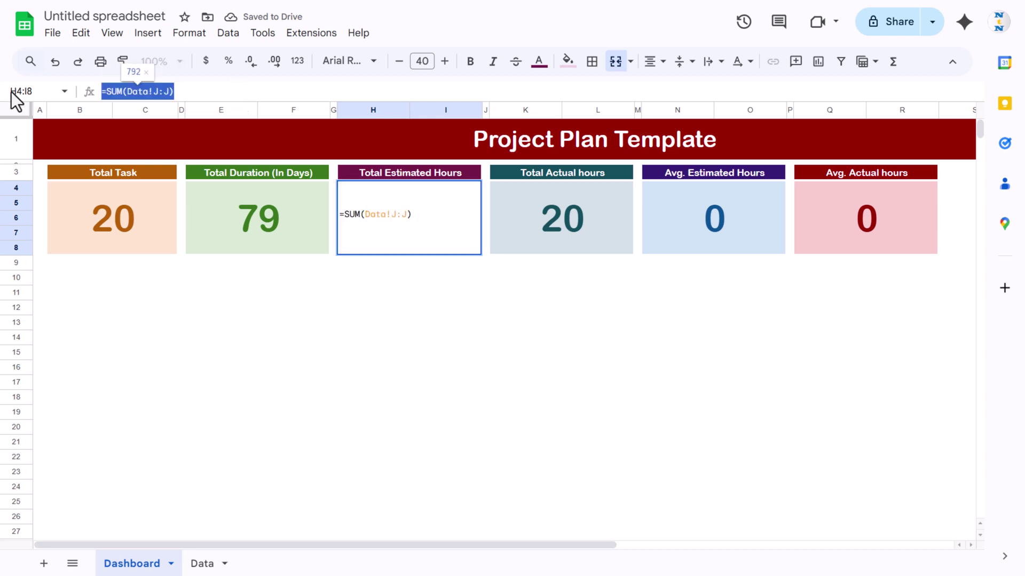
pyautogui.click(574, 215)
pyautogui.hotkey('ctrl', 'v')
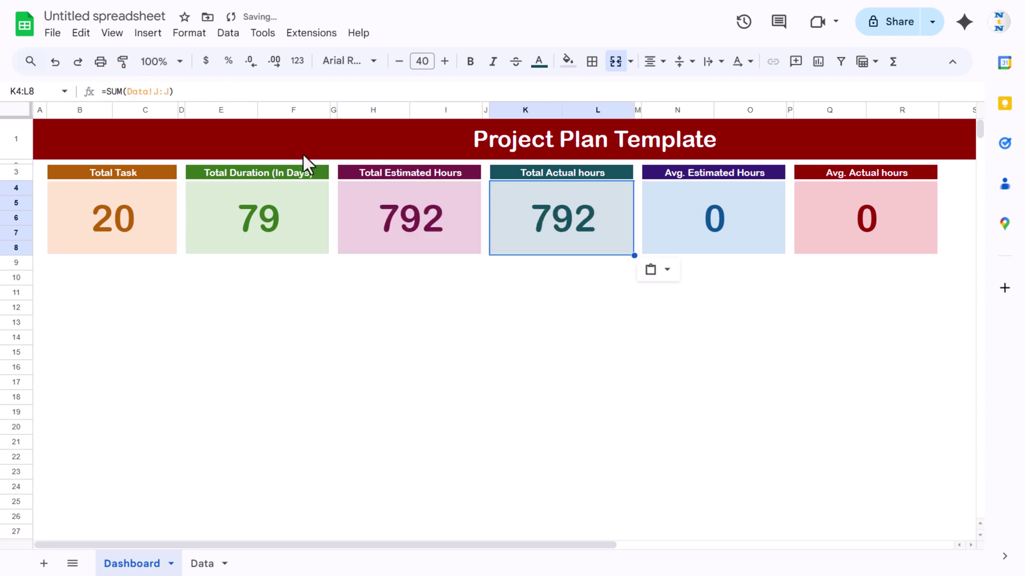
pyautogui.click(167, 91)
pyautogui.press('BackSpace')
pyautogui.press('BackSpace')
pyautogui.write('K:')
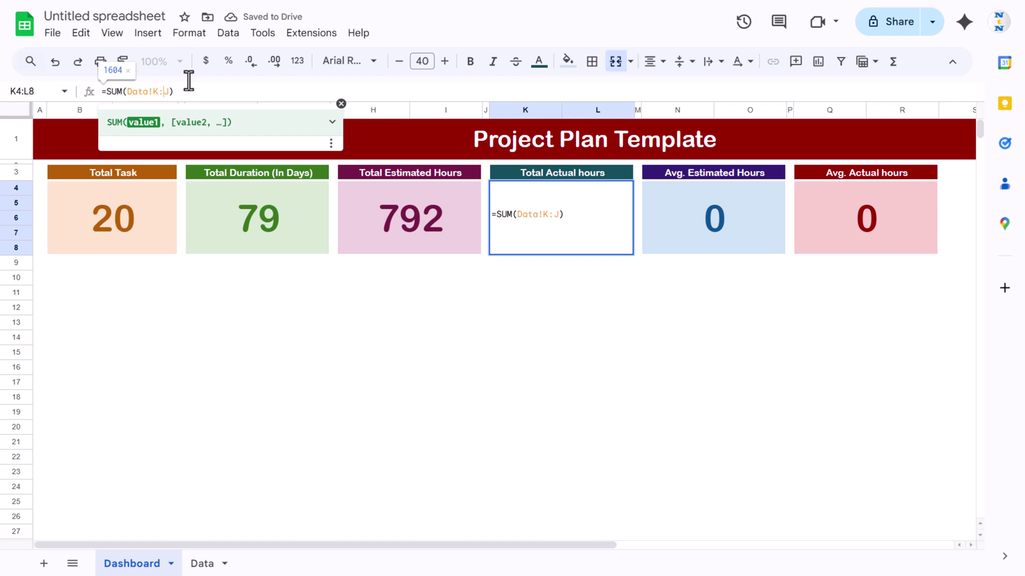
pyautogui.press('BackSpace')
pyautogui.write('K')
pyautogui.press('Return')
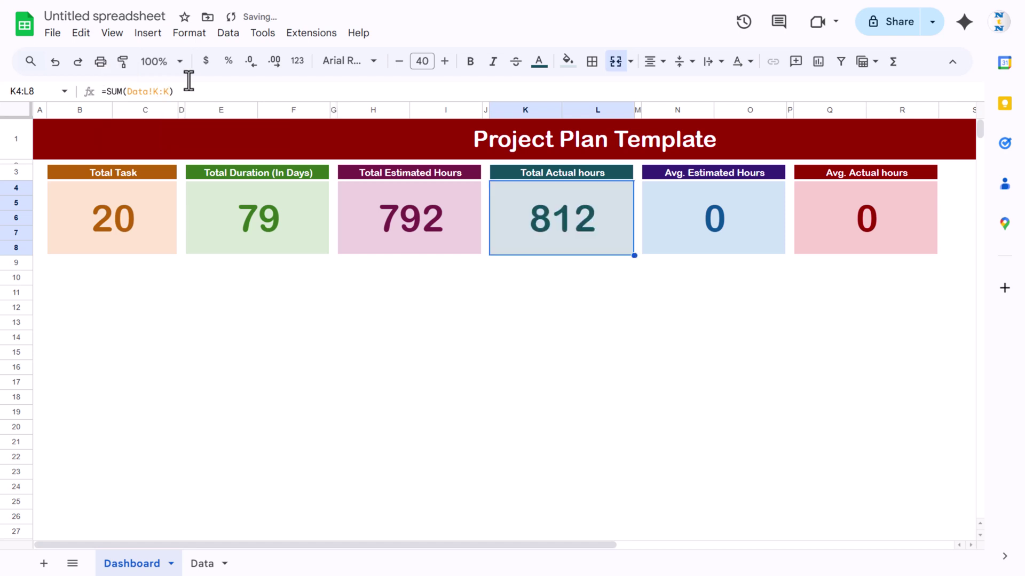
# Paste the copied SUM formula into the Avg. Estimated Hours value area N4:O8 and change it to =AVERAGE(Data!J:J).
pyautogui.click(707, 219)
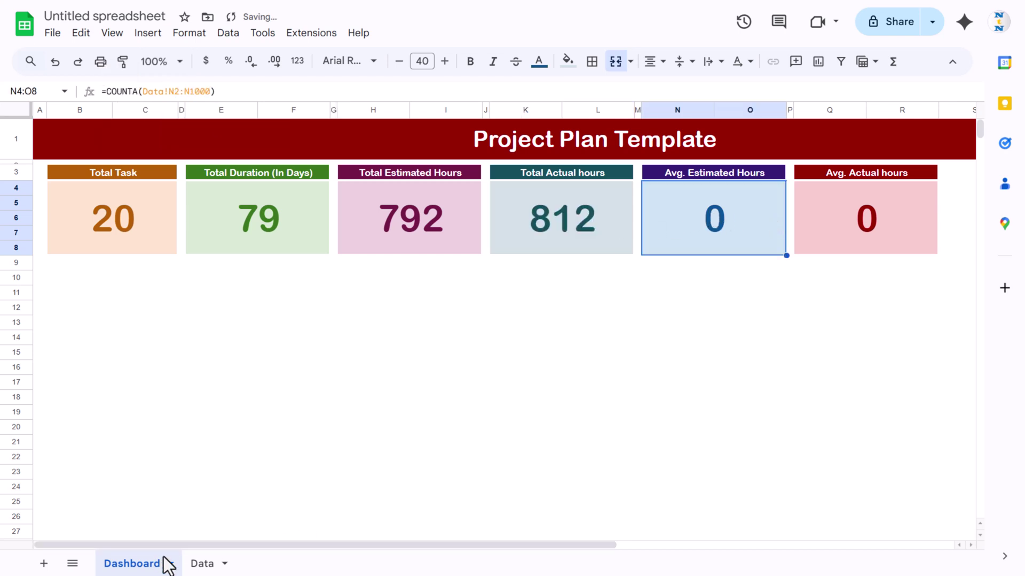
pyautogui.click(201, 565)
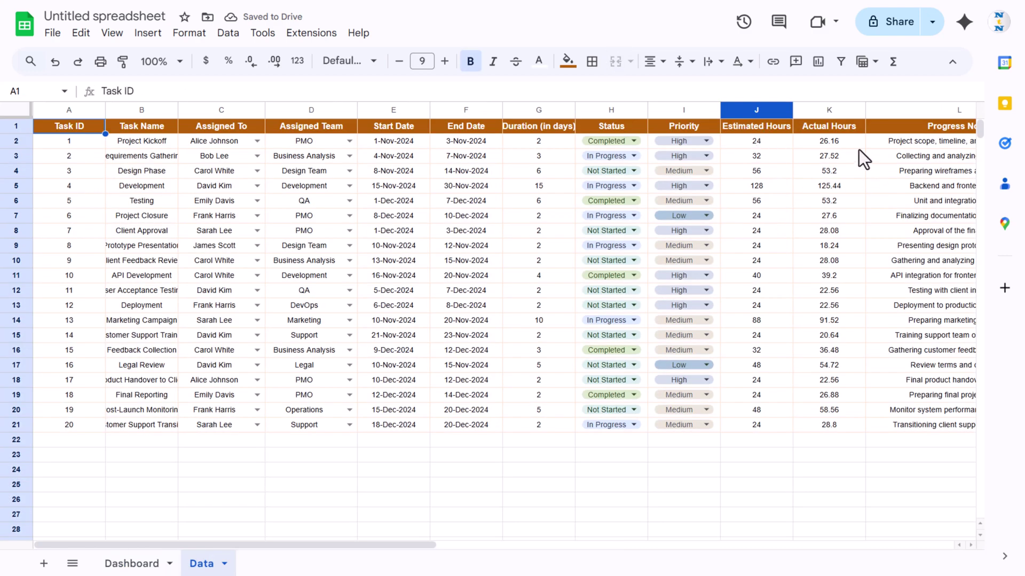
pyautogui.click(785, 109)
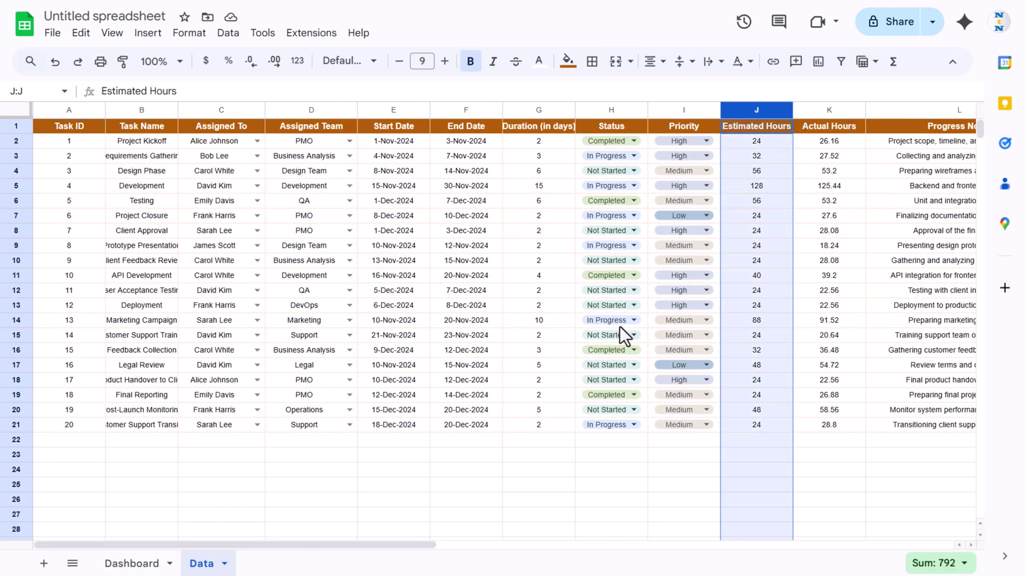
pyautogui.click(821, 110)
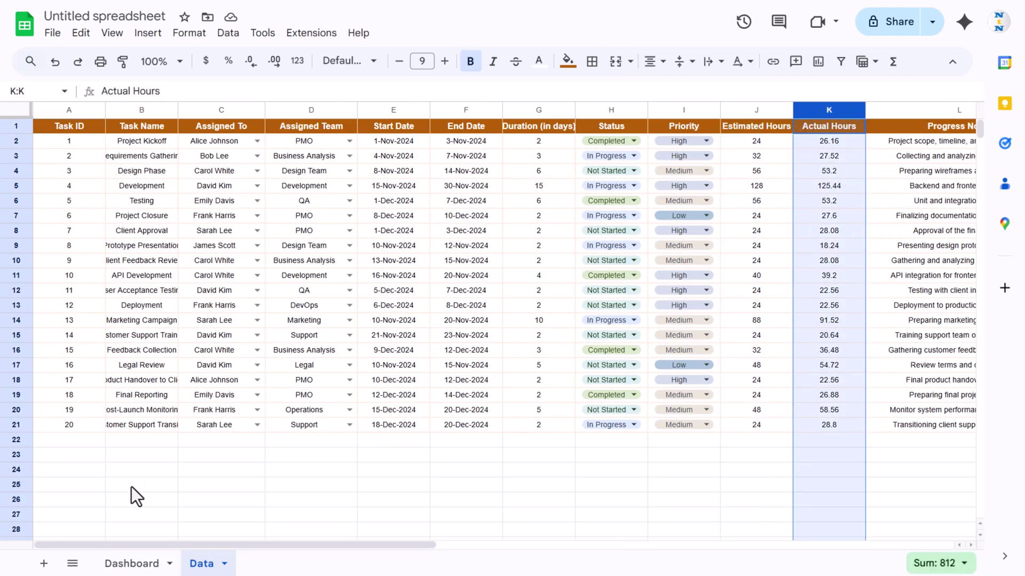
pyautogui.click(132, 564)
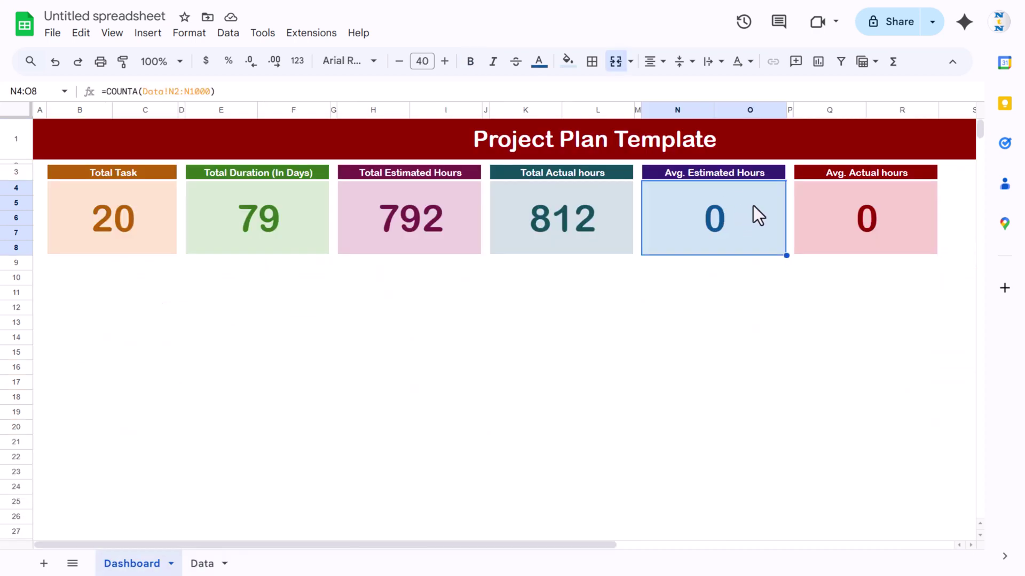
pyautogui.hotkey('ctrl', 'v')
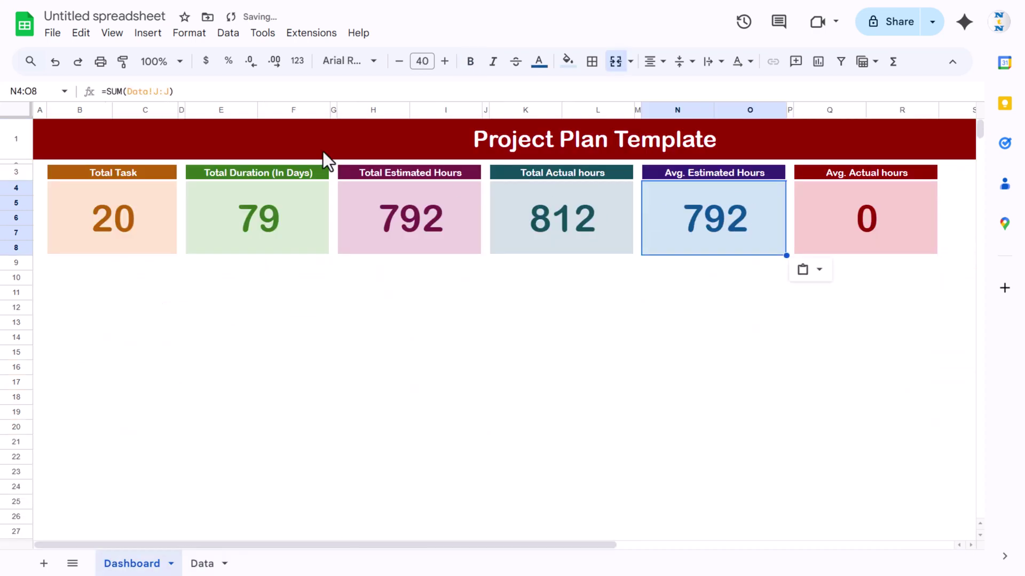
pyautogui.doubleClick(112, 92)
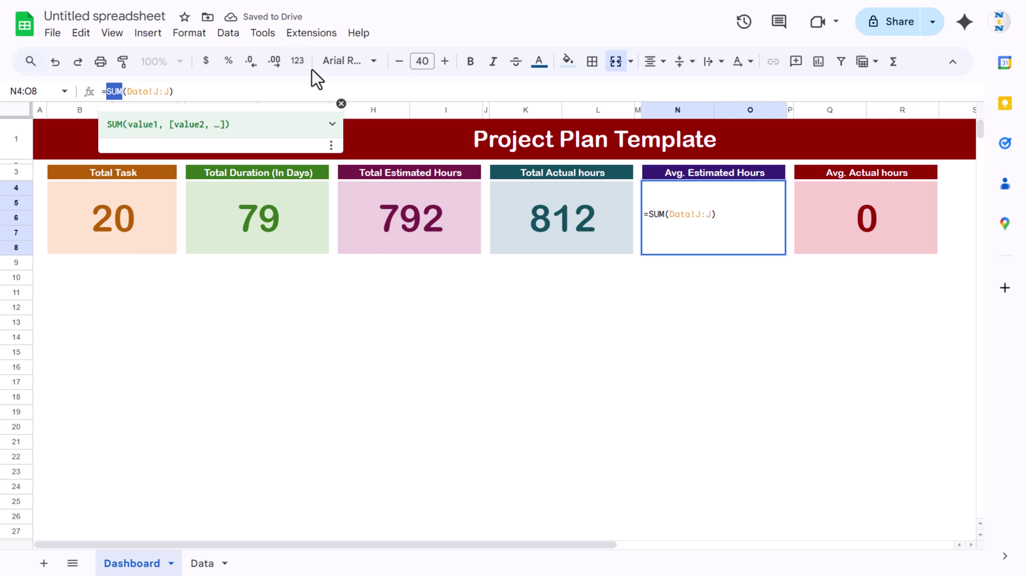
pyautogui.write('av')
pyautogui.press('Down')
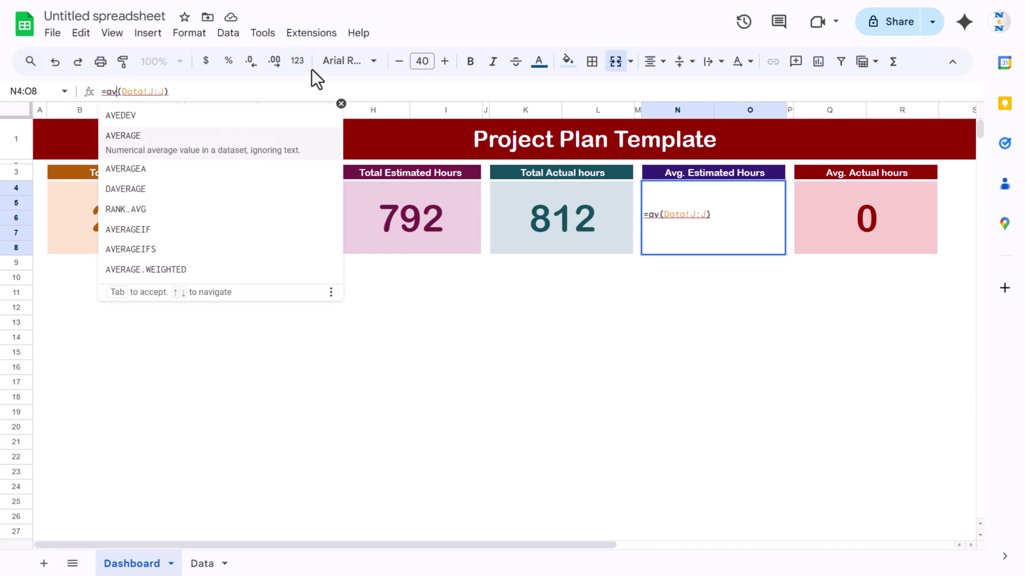
pyautogui.press('Tab')
pyautogui.press('Return')
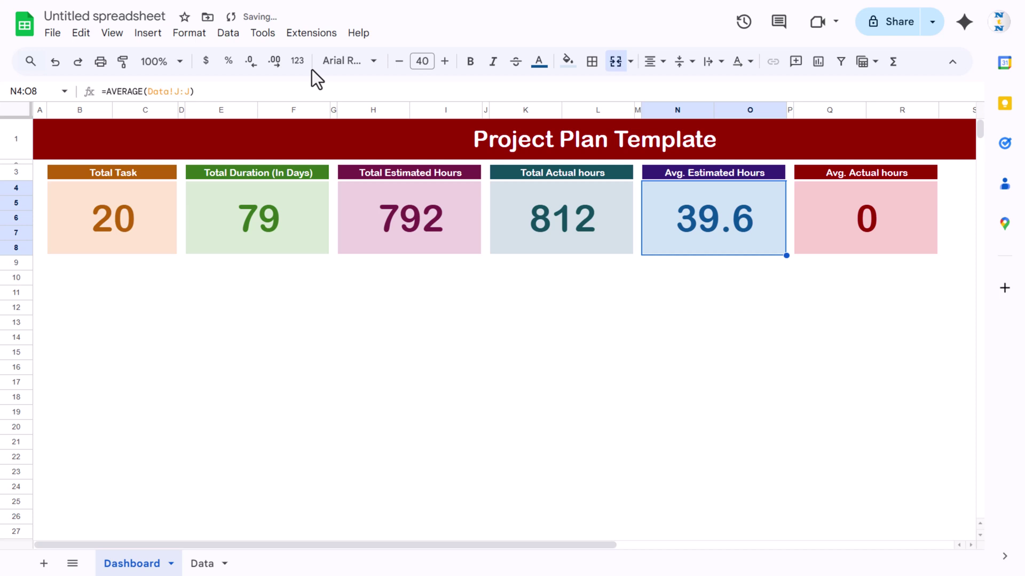
# Copy the Avg. Estimated Hours formula from N4:O8 into the Avg. Actual hours value area Q4:R8.
pyautogui.press('Right')
pyautogui.press('Right')
pyautogui.press('Right')
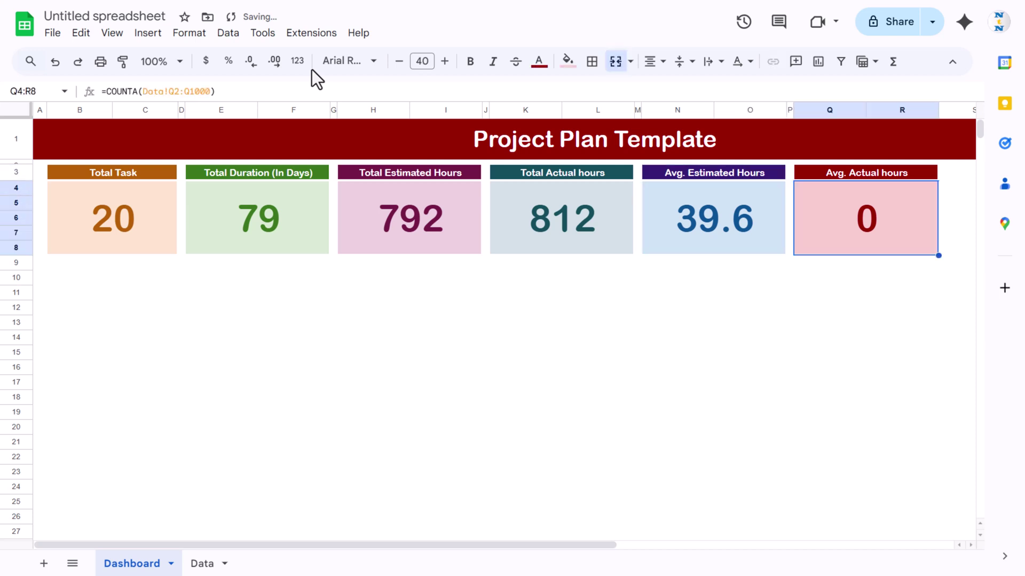
pyautogui.click(647, 232)
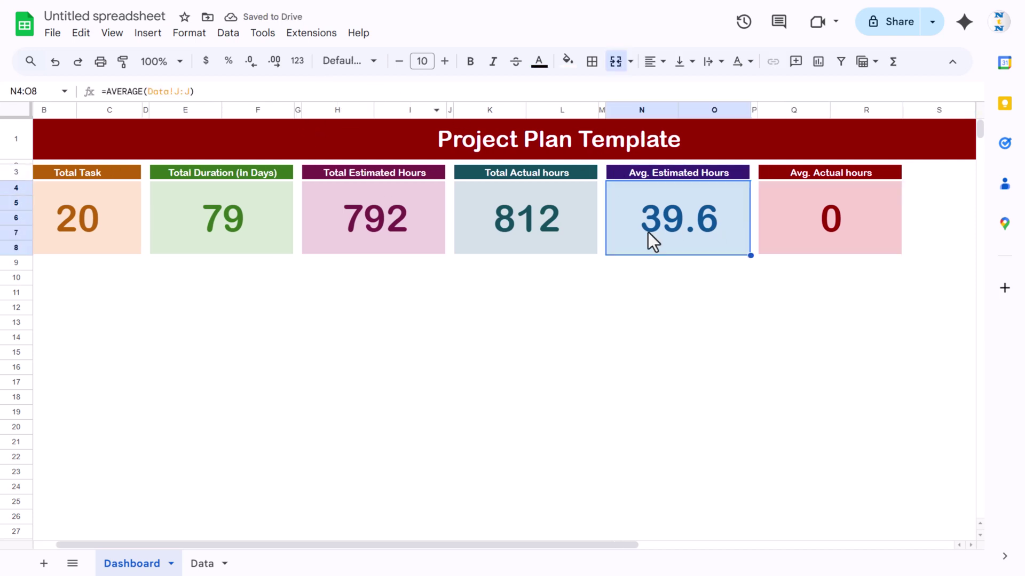
pyautogui.tripleClick(244, 91)
pyautogui.hotkey('ctrl', 'c')
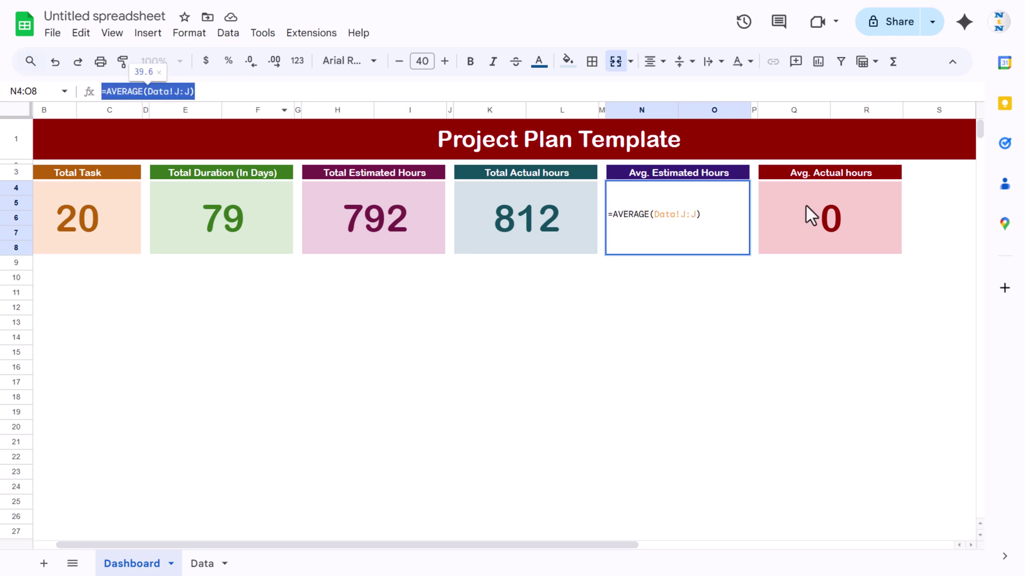
pyautogui.click(805, 212)
pyautogui.hotkey('ctrl', 'v')
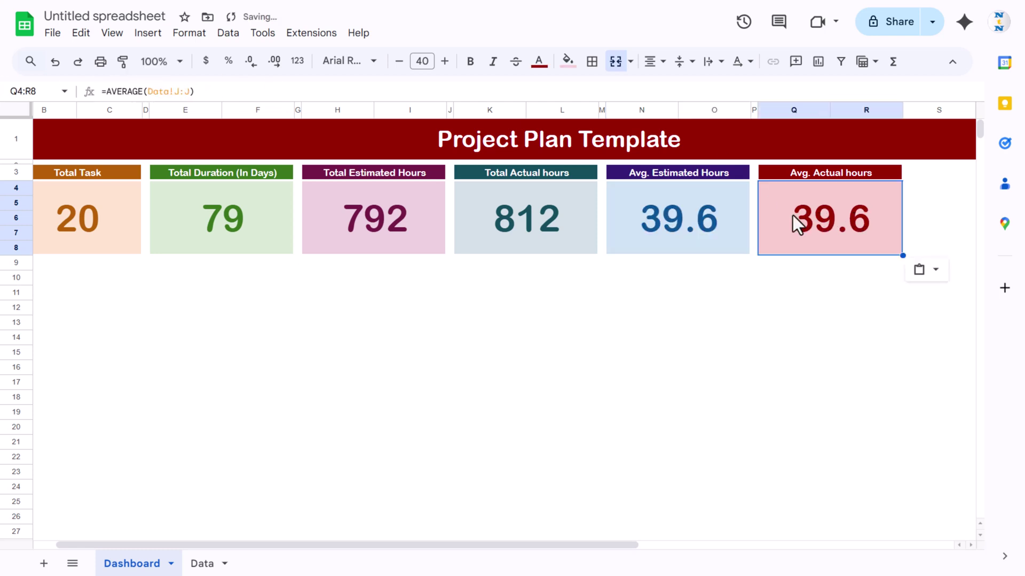
# Change the Avg. Actual hours formula in Q4:R8 to =AVERAGE(Data!K:K).
pyautogui.click(176, 91)
pyautogui.press('BackSpace')
pyautogui.write('K')
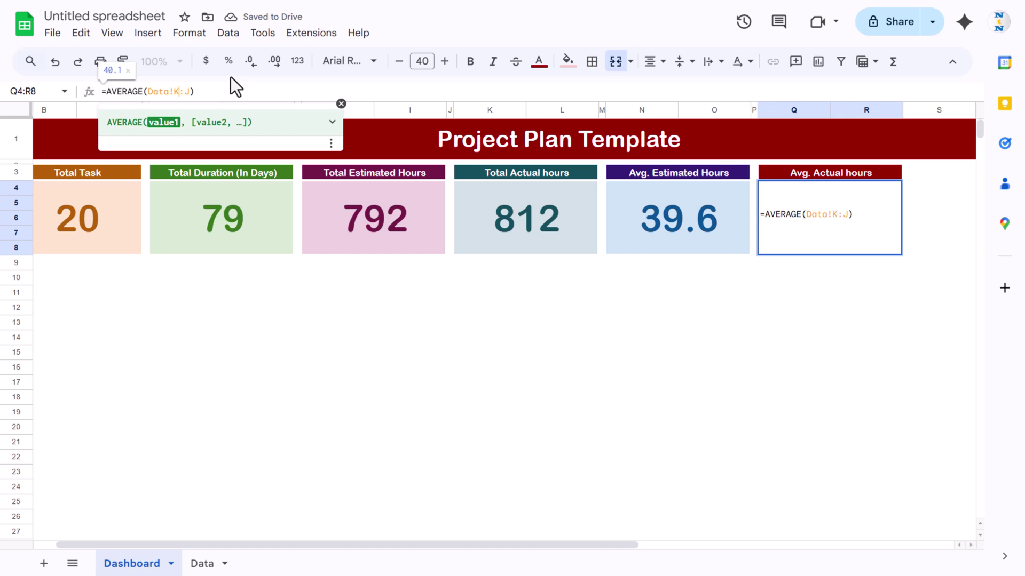
pyautogui.press('Delete')
pyautogui.write('K')
pyautogui.press('Return')
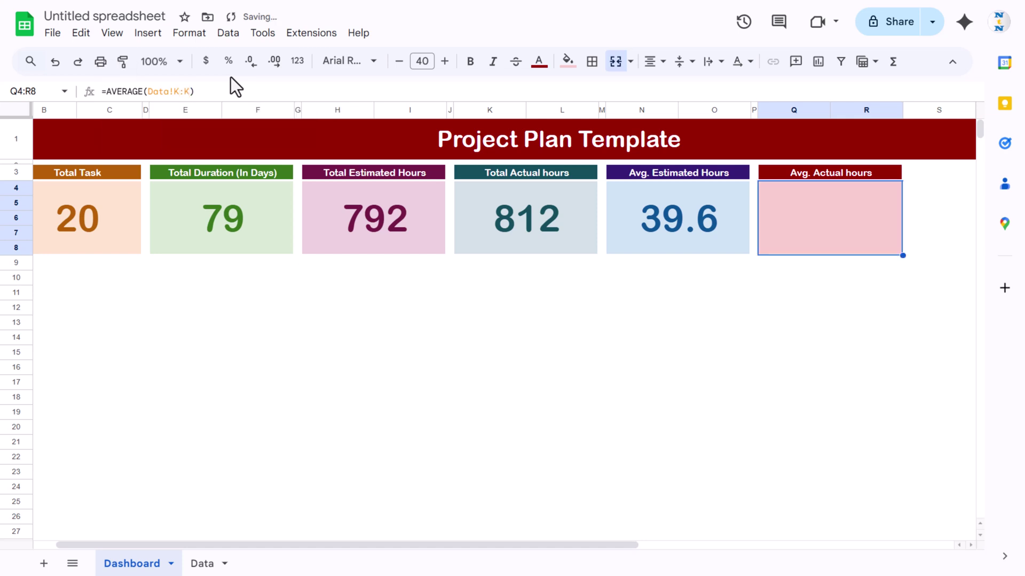
pyautogui.press('Up')
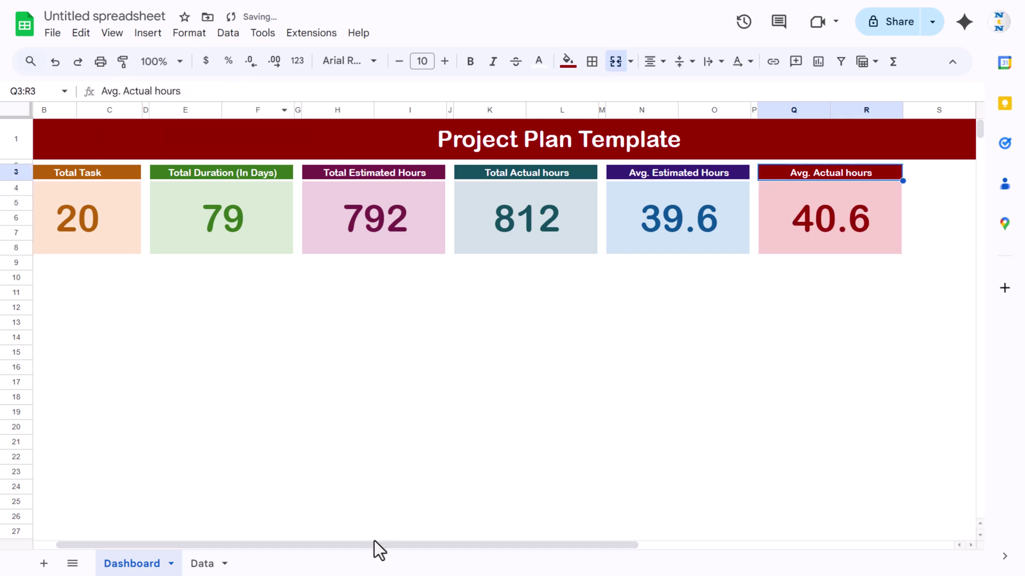
pyautogui.moveTo(374, 540); pyautogui.dragTo(210, 539)
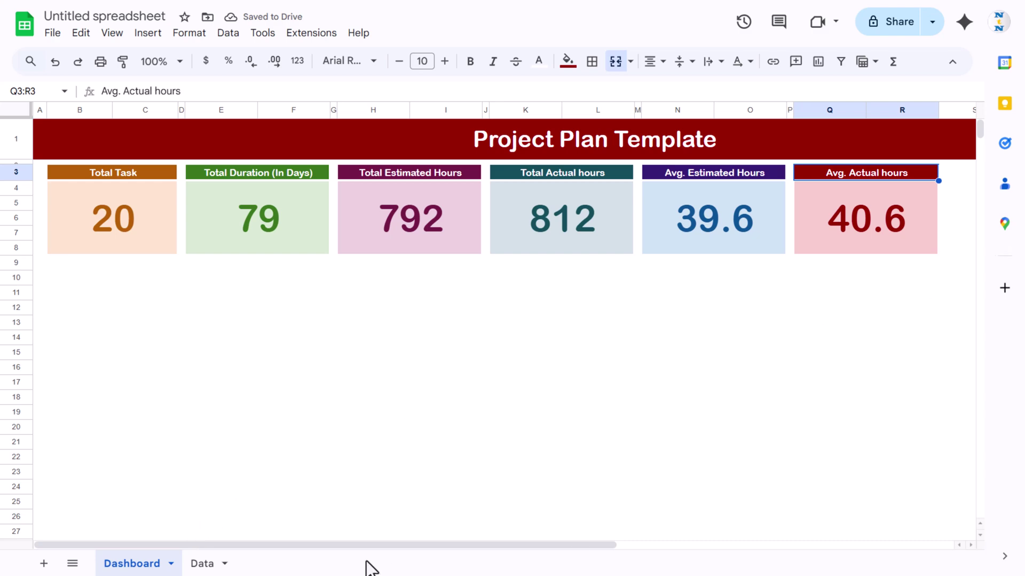
pyautogui.moveTo(380, 545); pyautogui.dragTo(352, 547)
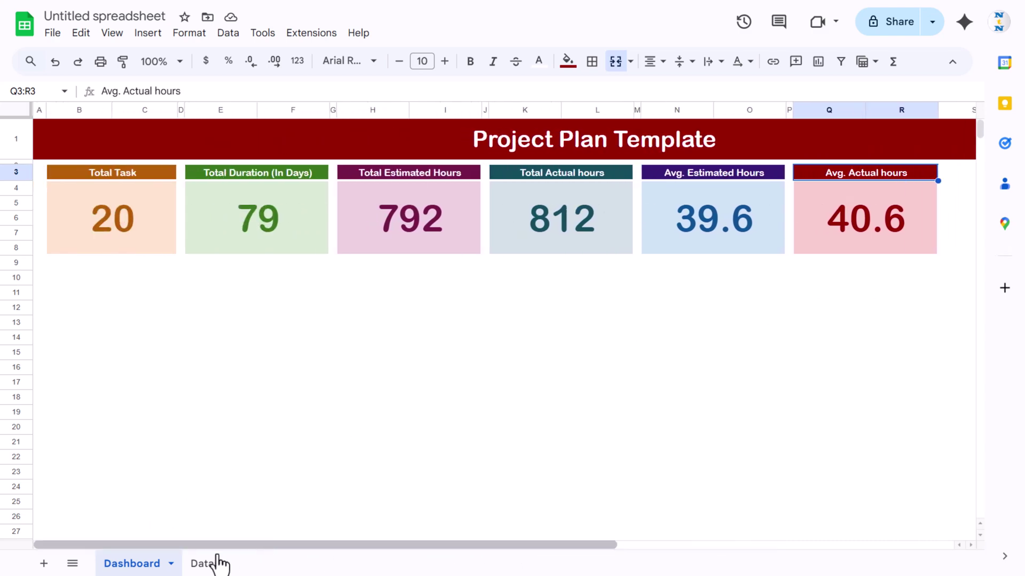
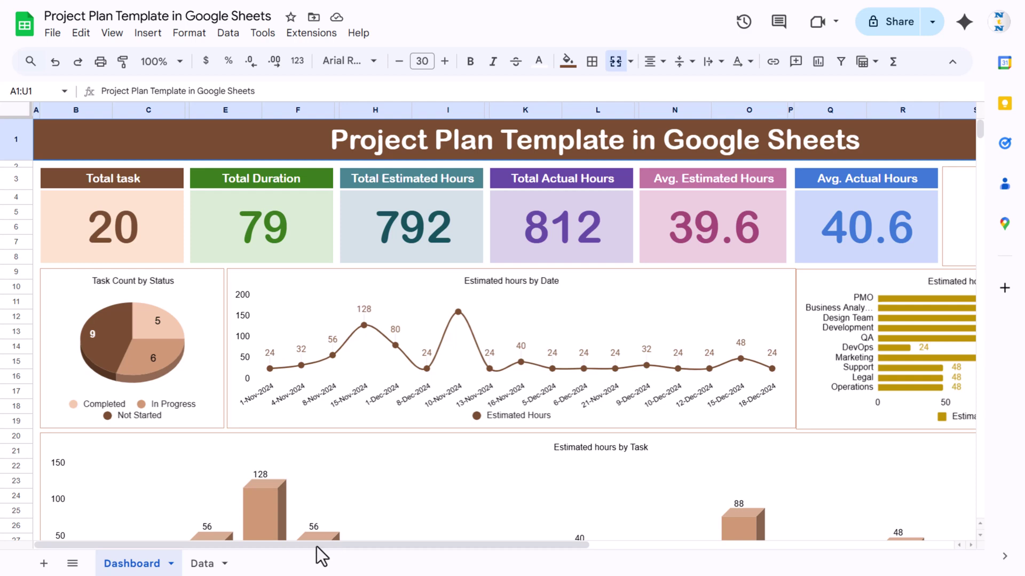
pyautogui.moveTo(316, 546); pyautogui.dragTo(469, 544)
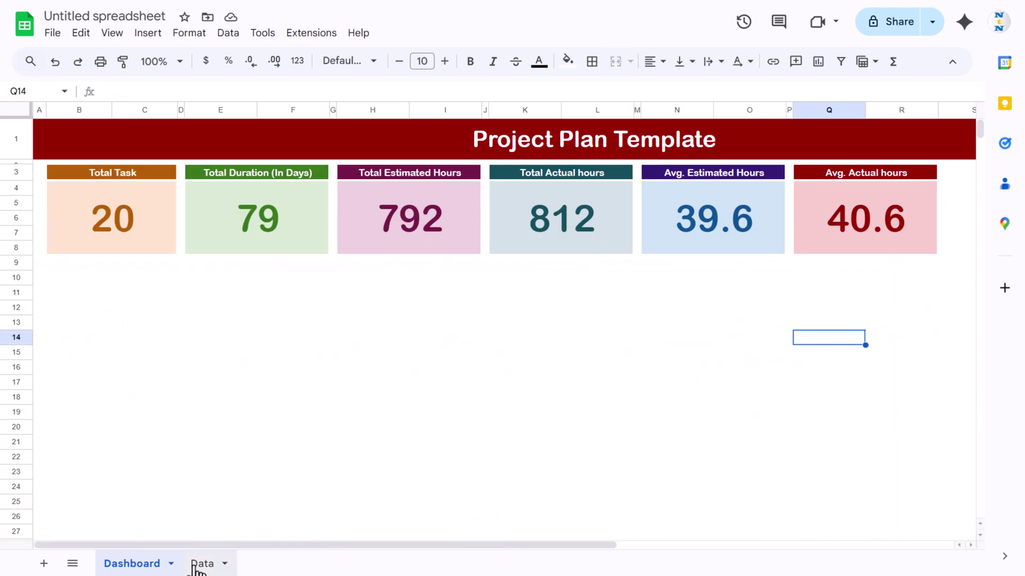
# Insert a chart based on the whole Priority column I of the Data sheet.
pyautogui.hotkey('ctrl', 'shift', 'pagedown')
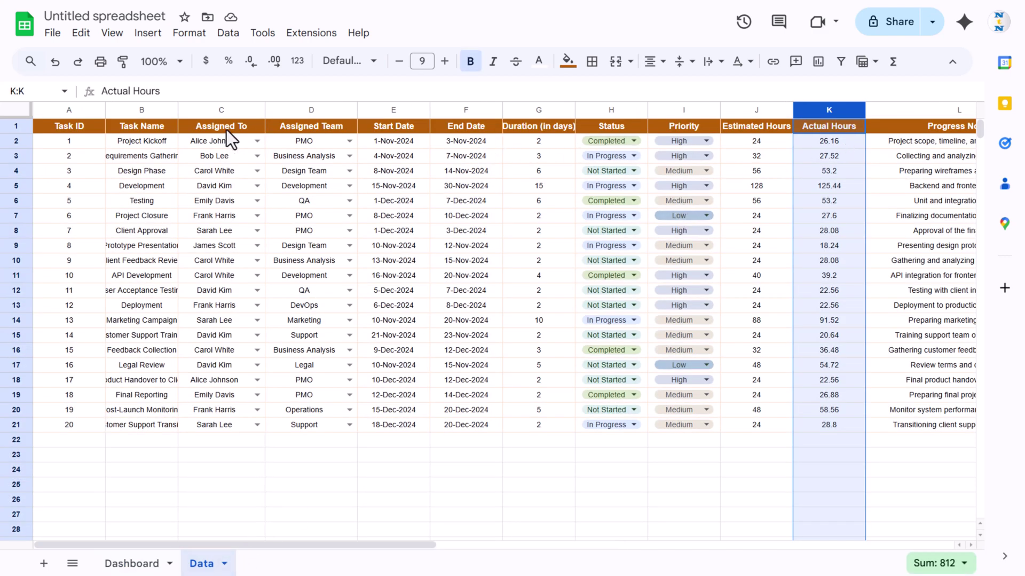
pyautogui.hotkey('ctrl', 'Home')
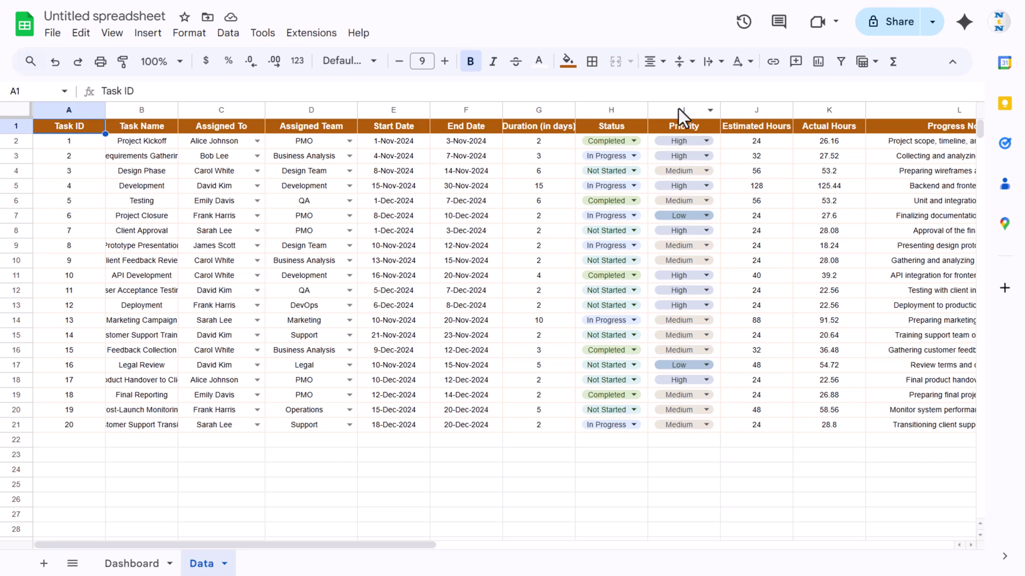
pyautogui.click(684, 107)
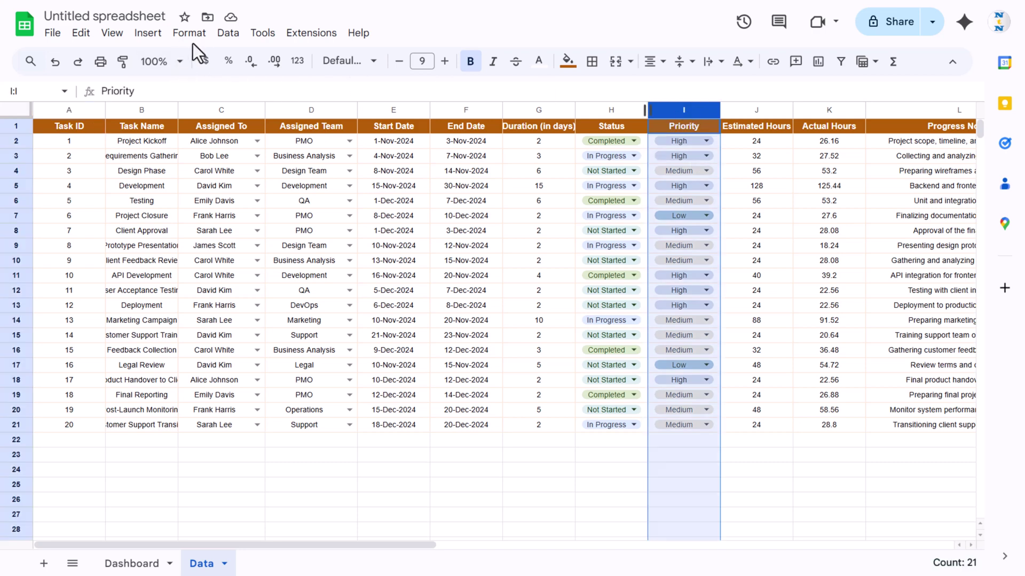
pyautogui.click(141, 39)
pyautogui.click(203, 199)
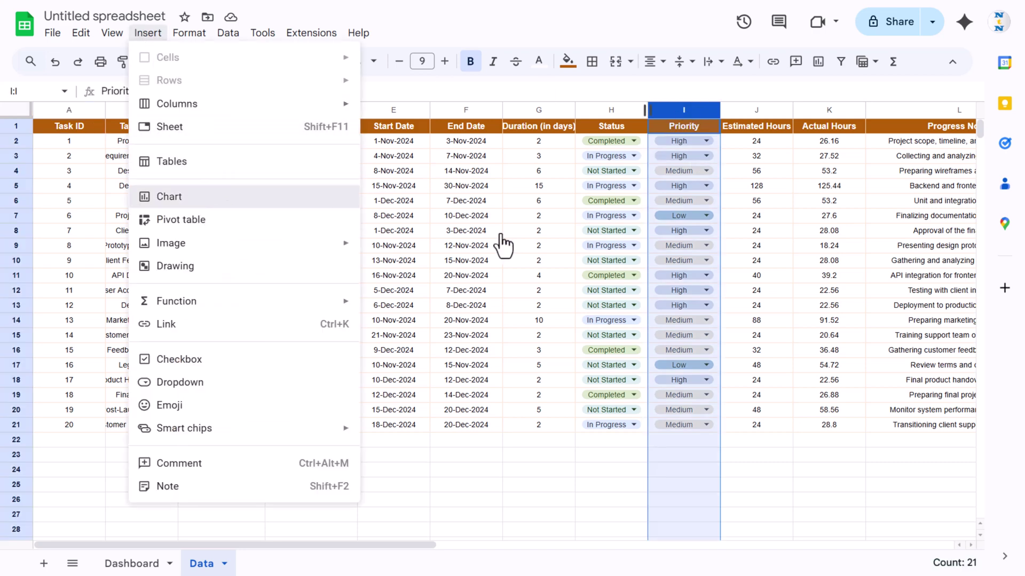
# Change the Priority chart to a doughnut chart and give it the 3D style.
pyautogui.click(842, 169)
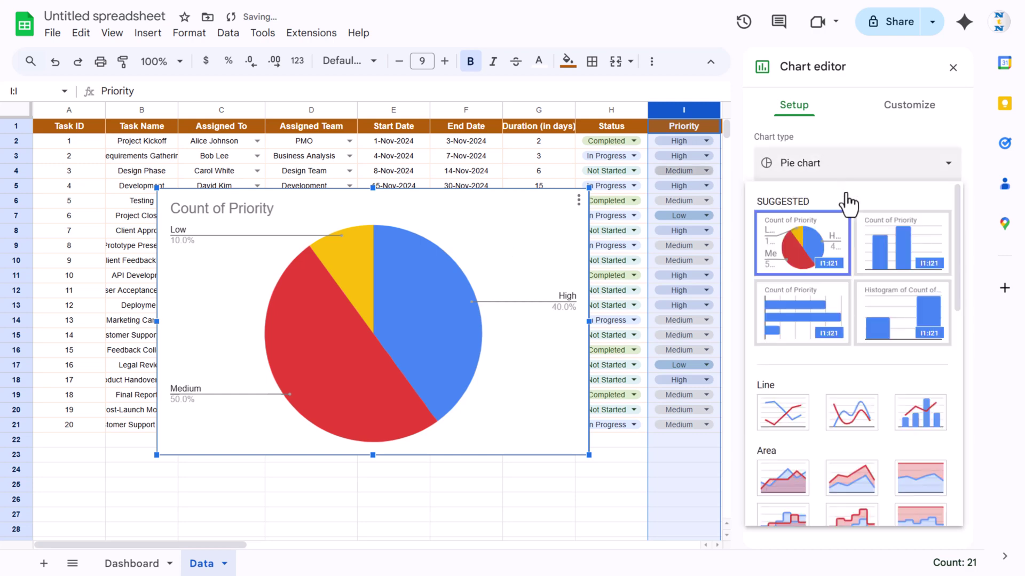
pyautogui.scroll(-5, 830, 344)
pyautogui.scroll(-2, 796, 374)
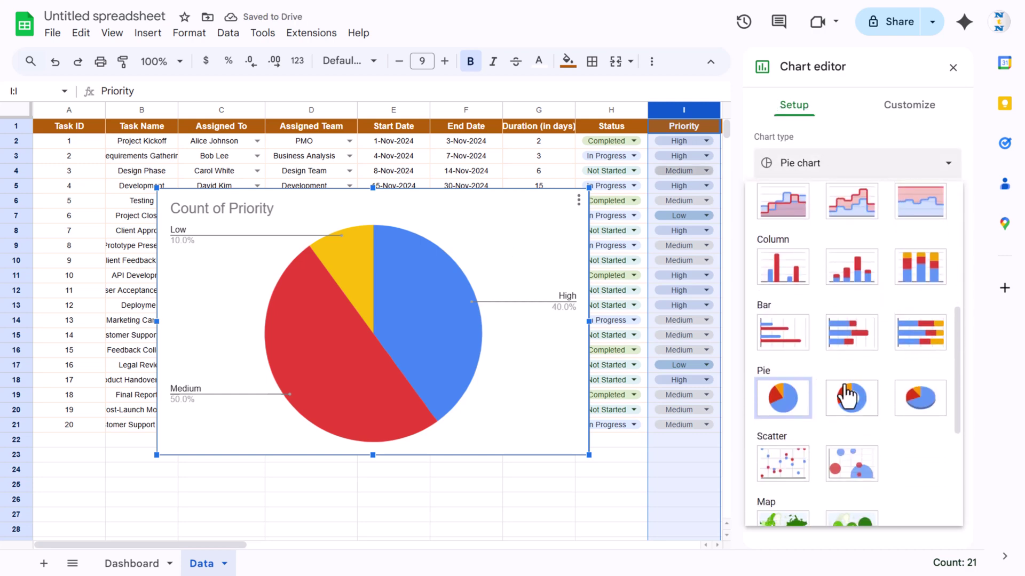
pyautogui.click(850, 384)
pyautogui.click(927, 109)
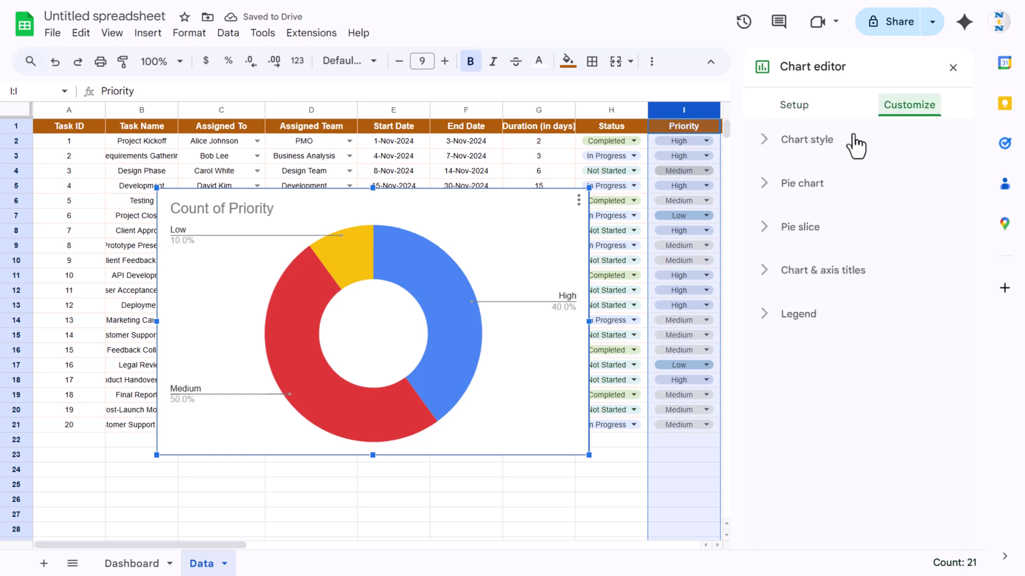
pyautogui.click(806, 140)
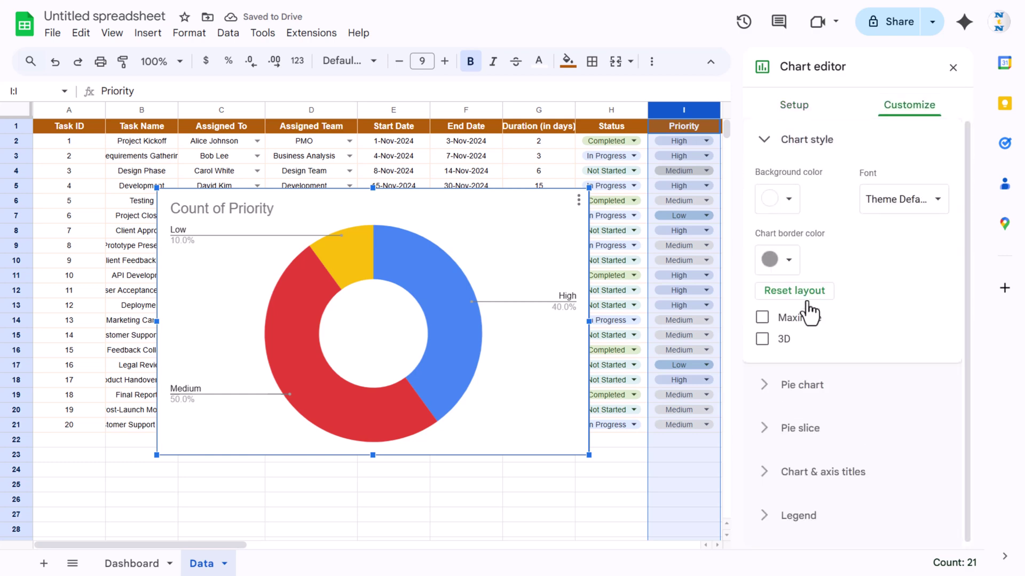
pyautogui.click(782, 338)
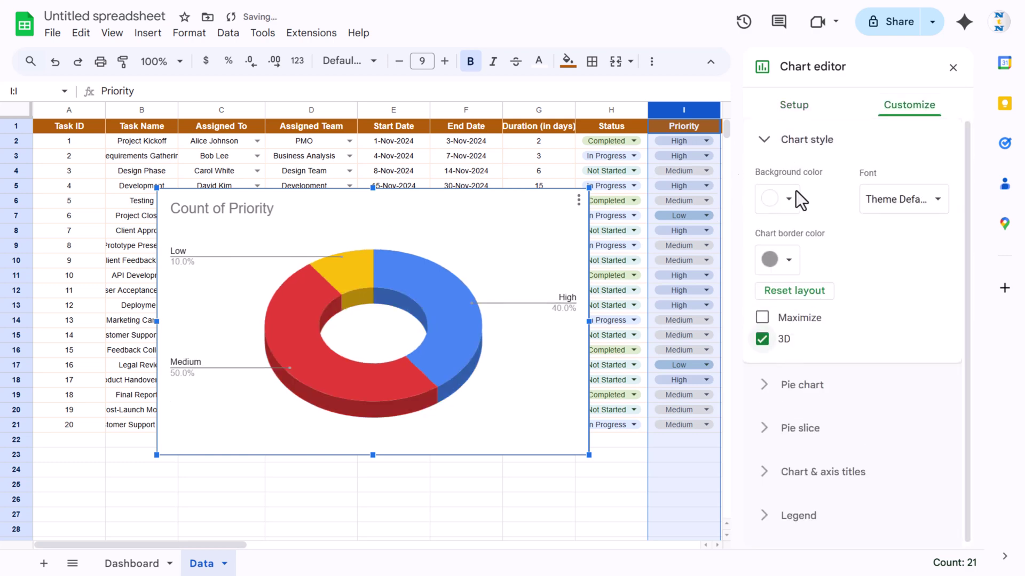
# Change the Priority chart's title to "Task Count by Priority".
pyautogui.click(814, 140)
pyautogui.click(836, 276)
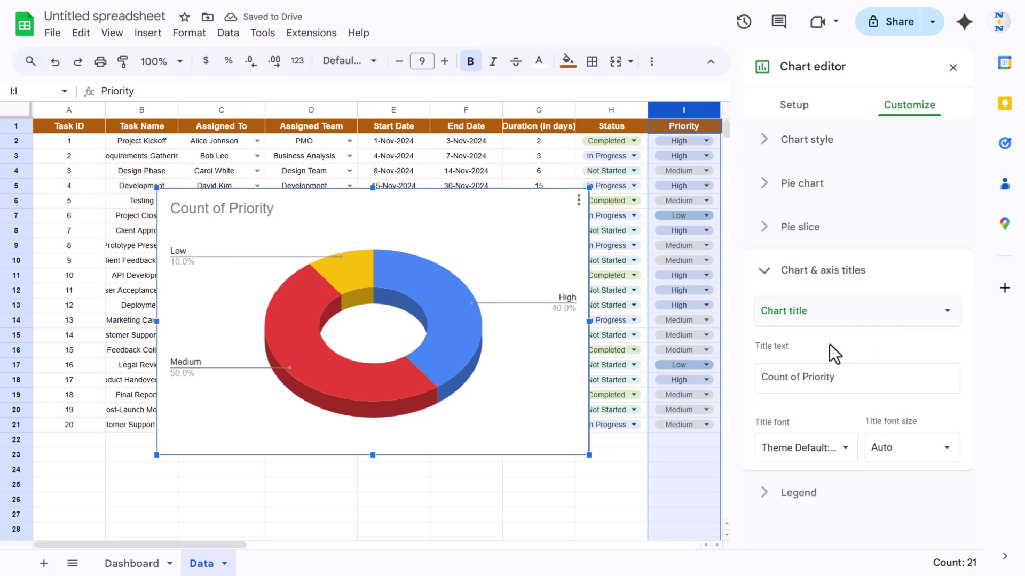
pyautogui.click(851, 382)
pyautogui.moveTo(851, 382); pyautogui.dragTo(772, 380)
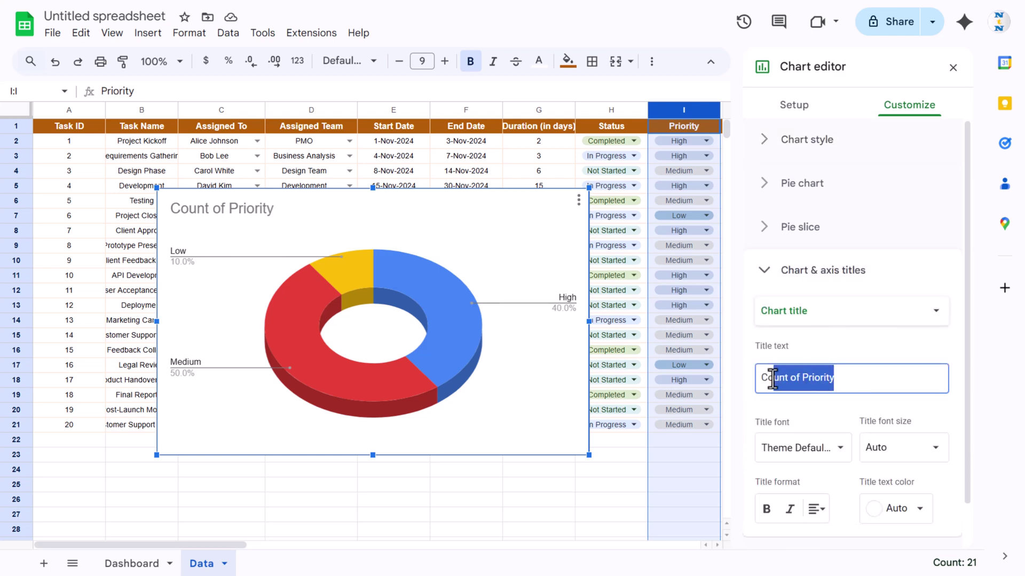
pyautogui.click(856, 381)
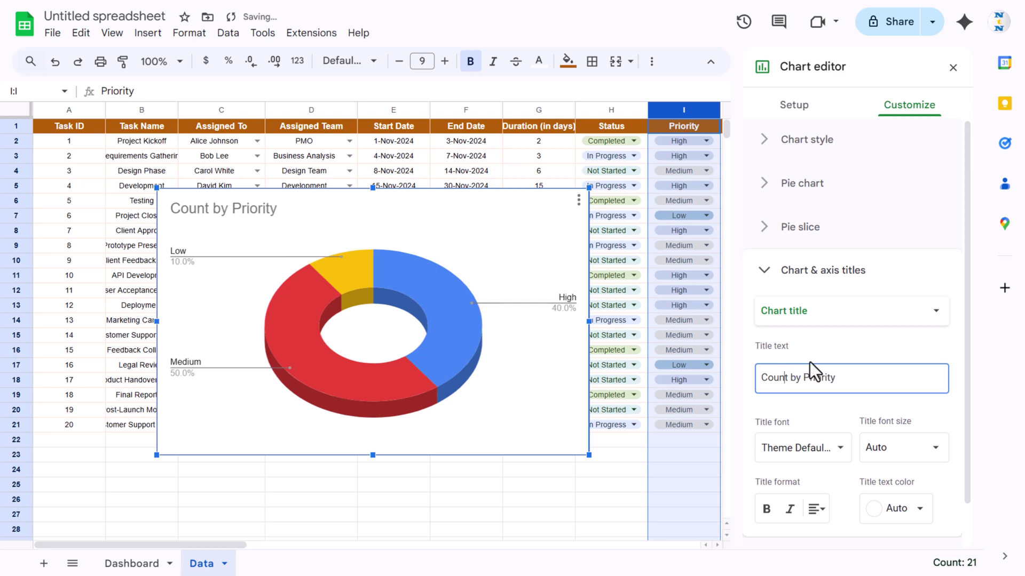
pyautogui.press('Home')
pyautogui.write('Task')
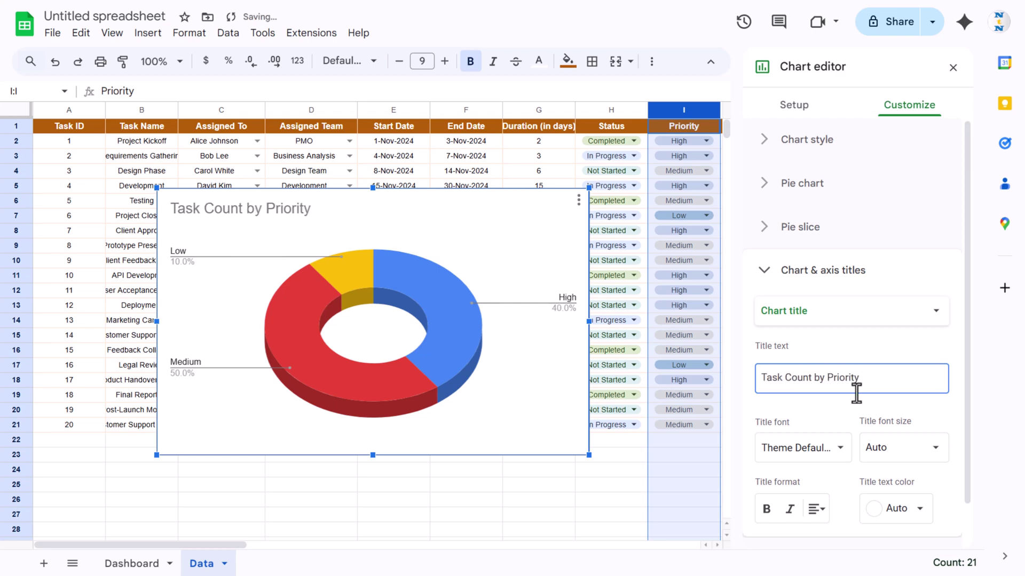
# Format the chart title as centered, size 12, bold and black.
pyautogui.click(829, 416)
pyautogui.scroll(-1, 832, 427)
pyautogui.click(826, 463)
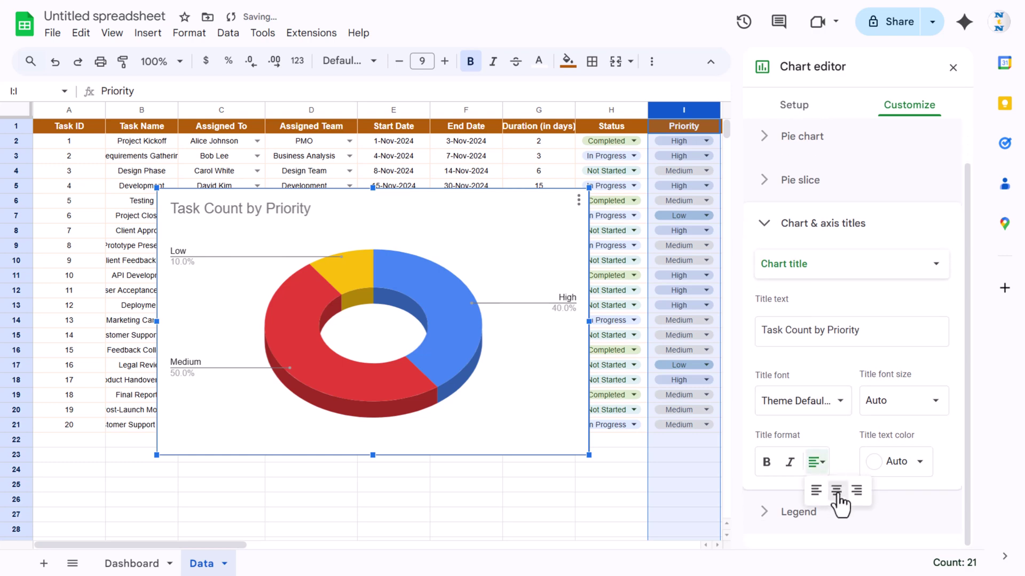
pyautogui.click(836, 491)
pyautogui.click(935, 402)
pyautogui.click(906, 209)
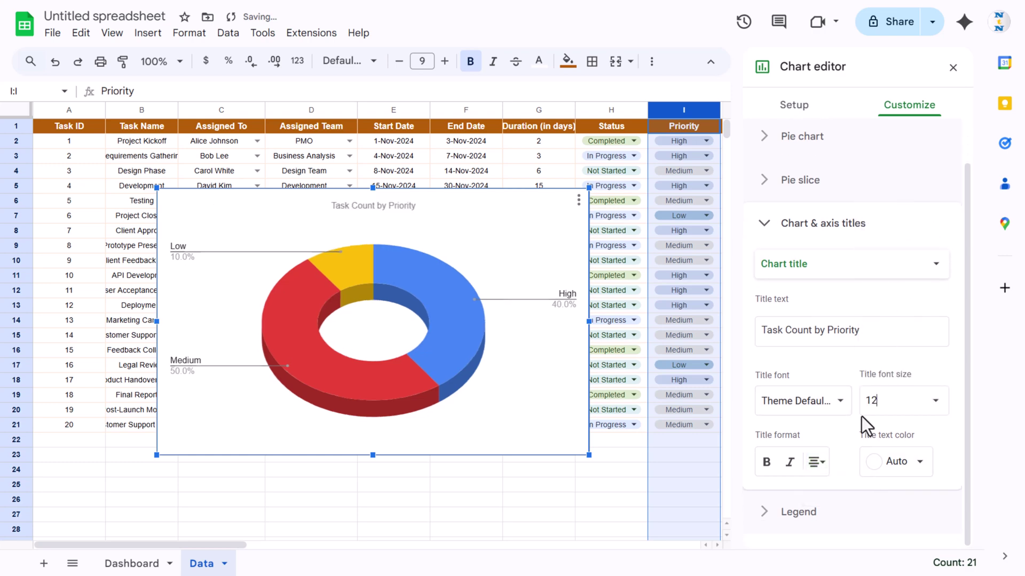
pyautogui.click(766, 462)
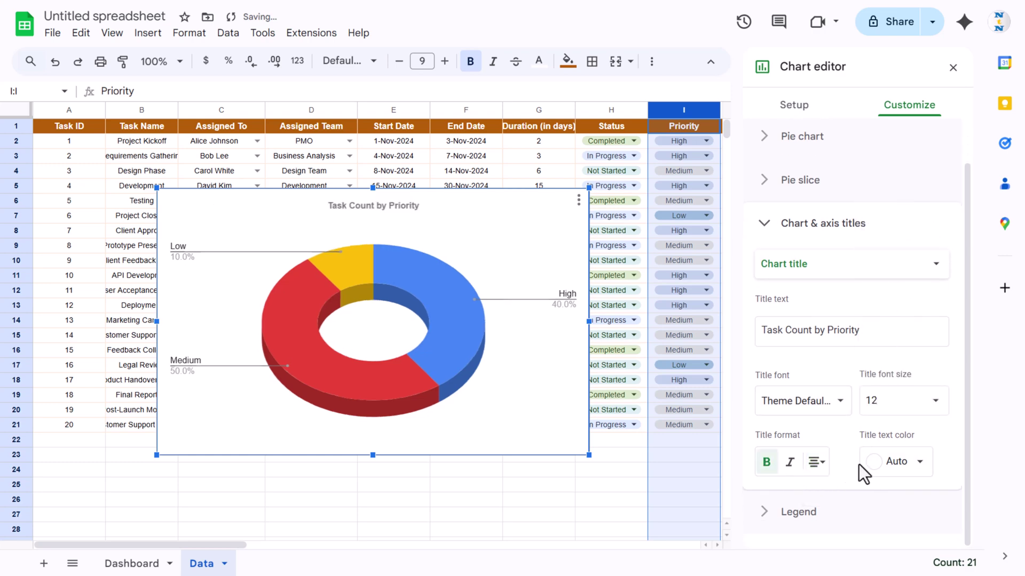
pyautogui.click(919, 463)
pyautogui.click(777, 240)
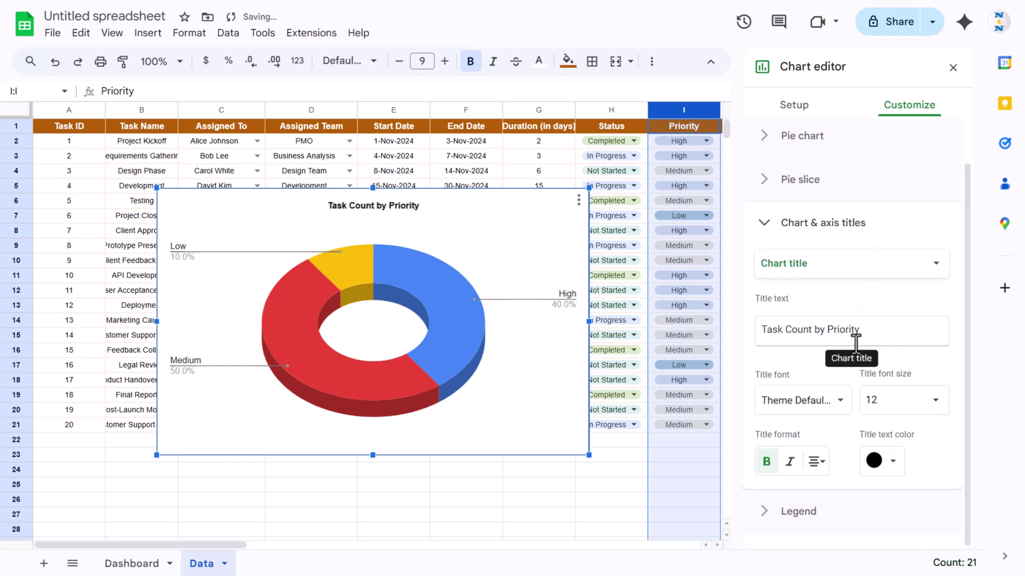
# Set the doughnut chart's legend position to Bottom and shrink the chart to about half its width and height.
pyautogui.click(799, 514)
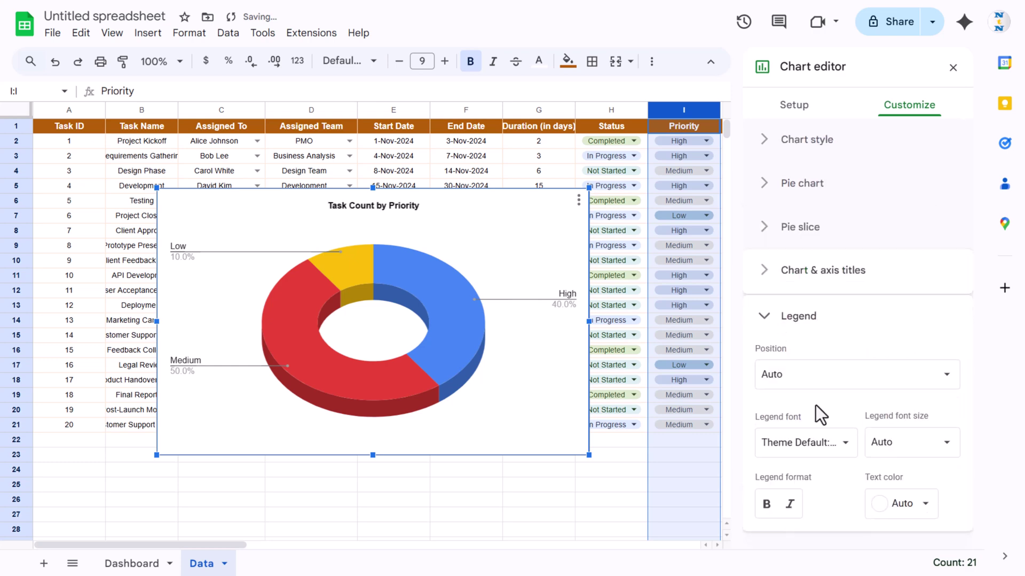
pyautogui.click(816, 374)
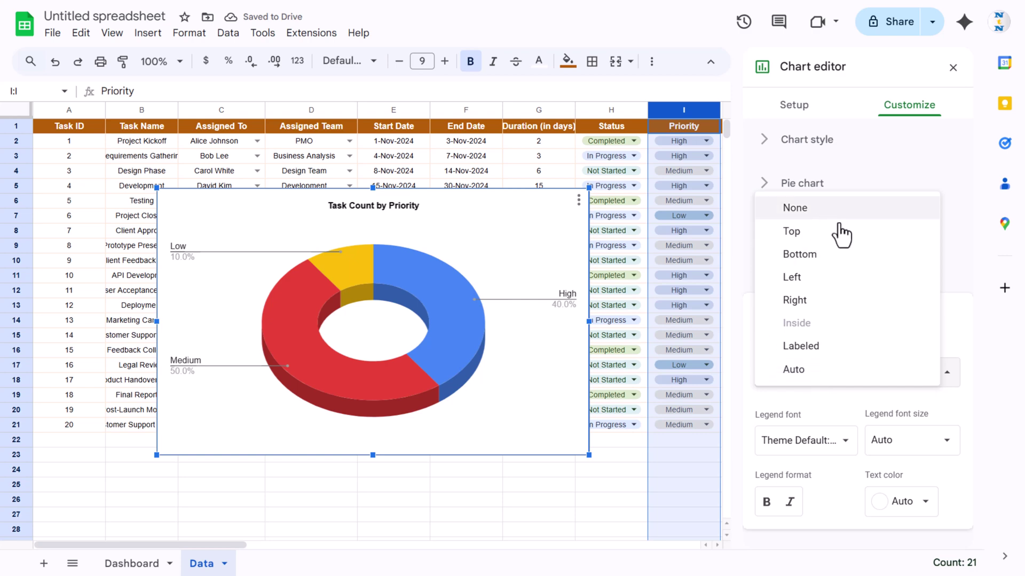
pyautogui.click(806, 300)
pyautogui.click(807, 382)
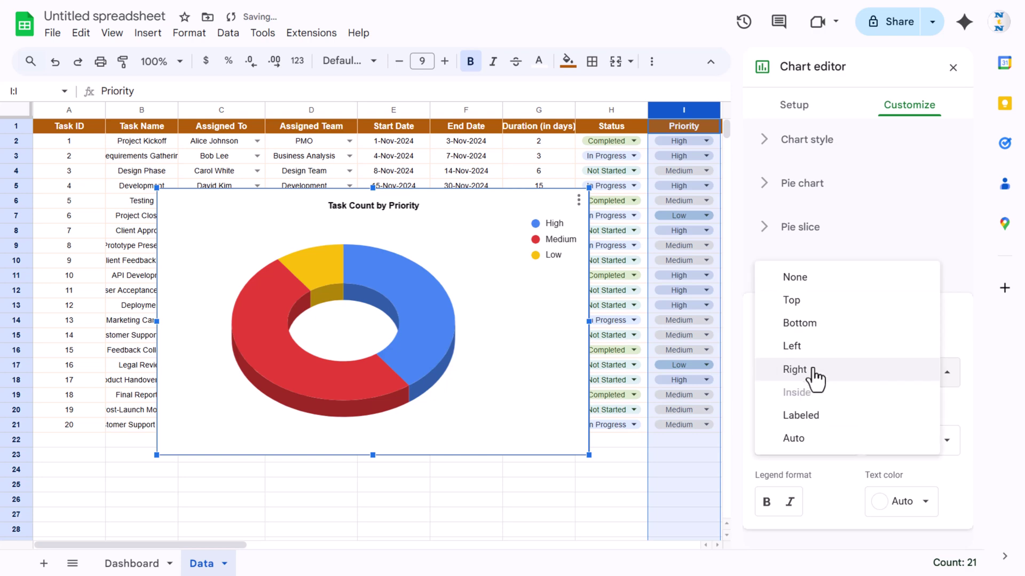
pyautogui.click(806, 323)
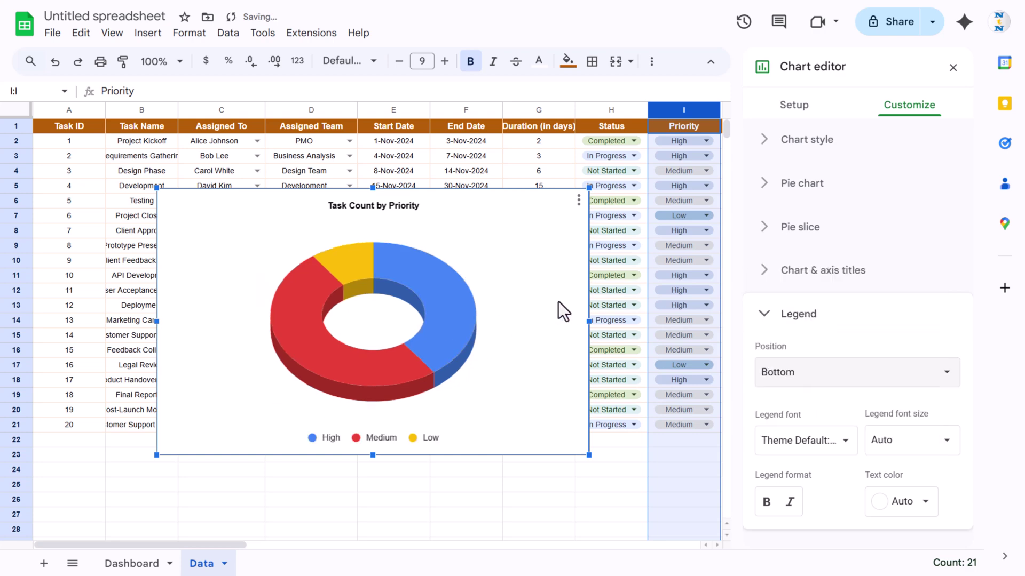
pyautogui.moveTo(586, 455); pyautogui.dragTo(363, 317)
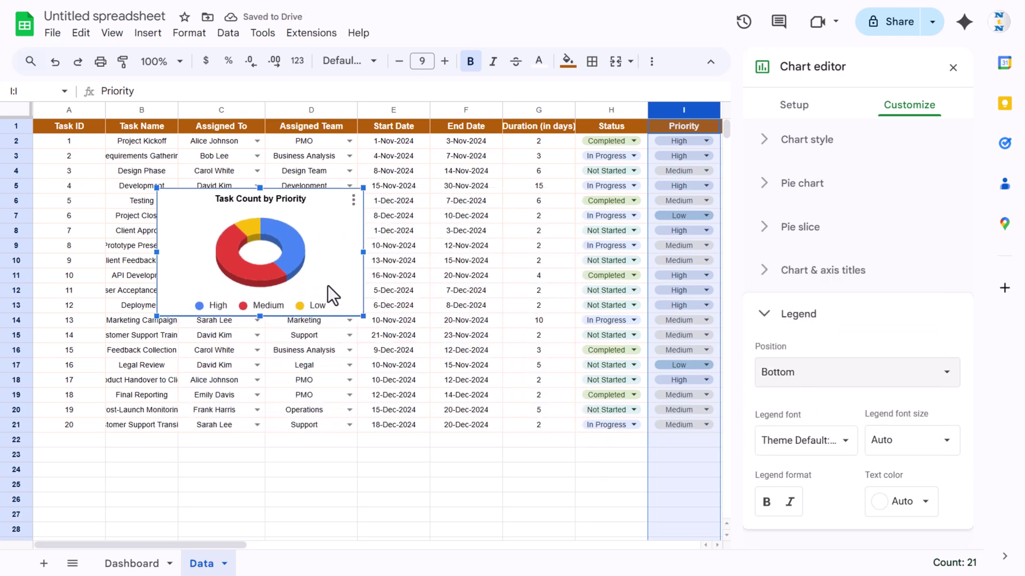
# Recolor the Priority doughnut's slices: High dark red, Medium light yellow and Low light green.
pyautogui.click(290, 237)
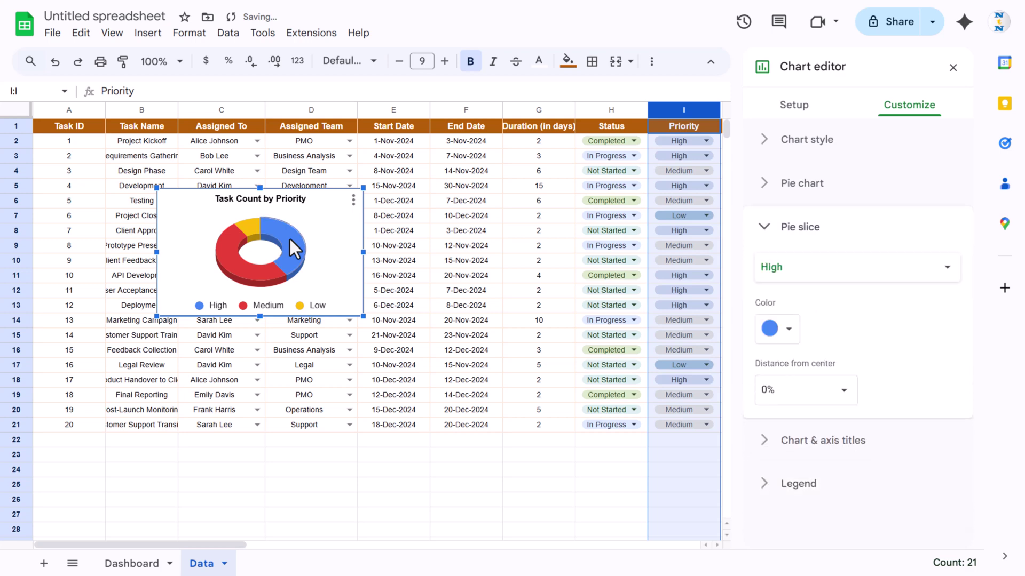
pyautogui.click(786, 335)
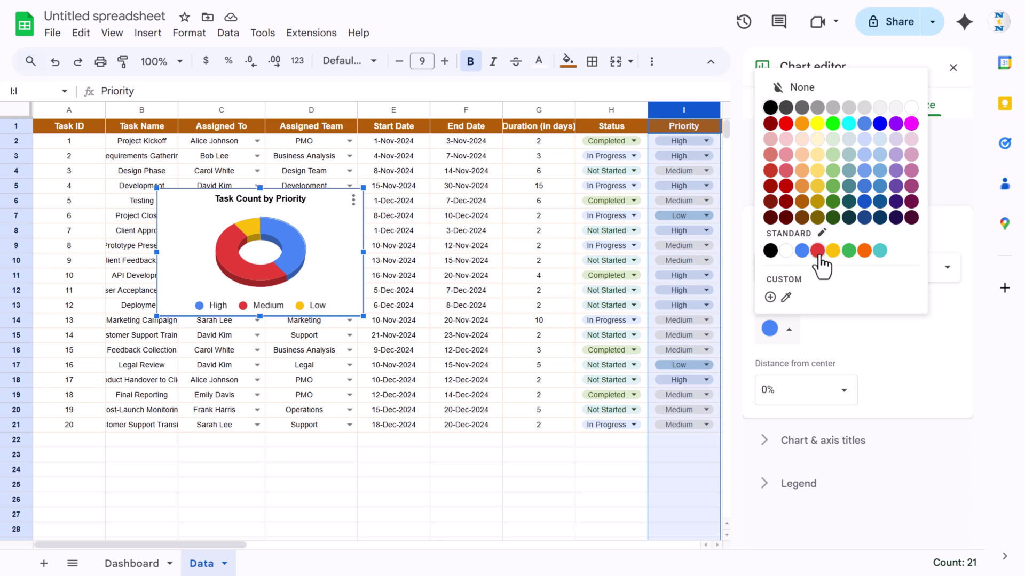
pyautogui.click(786, 186)
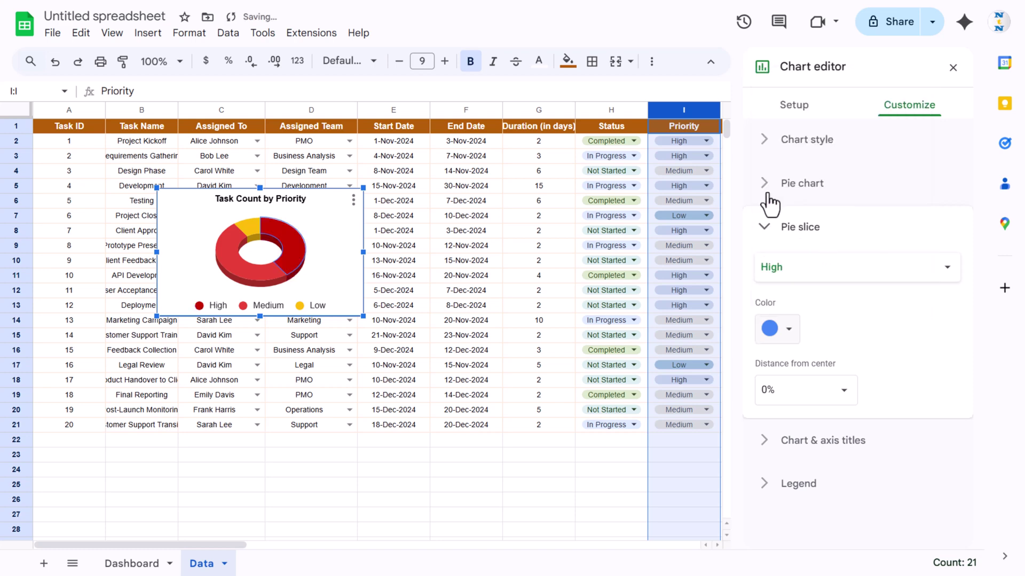
pyautogui.click(257, 275)
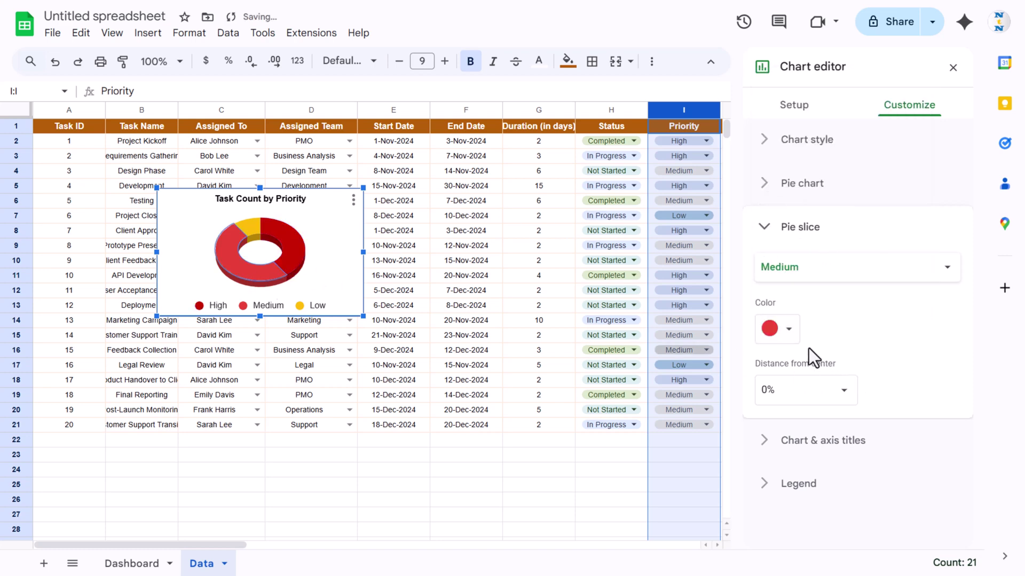
pyautogui.click(788, 330)
pyautogui.click(820, 167)
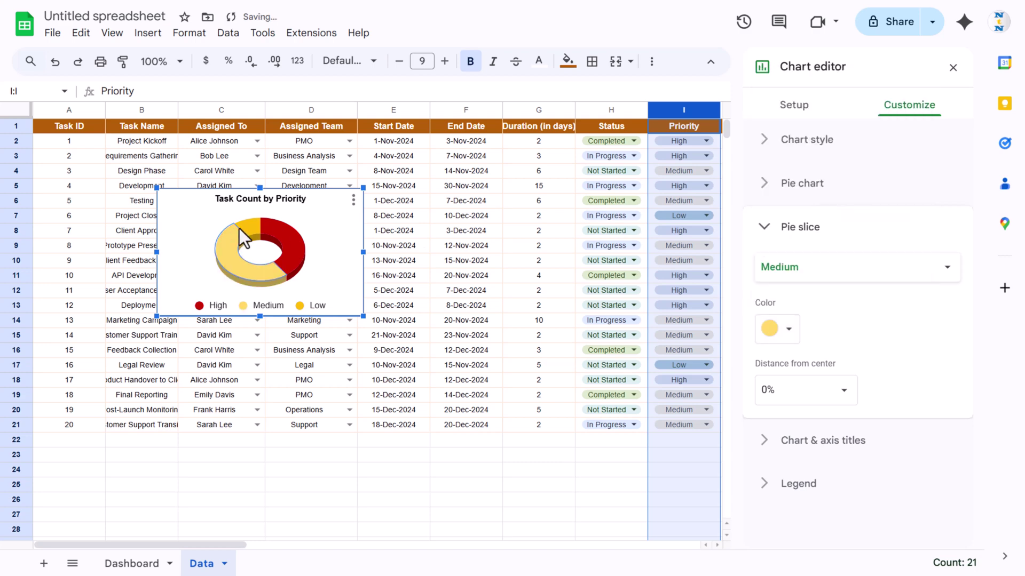
pyautogui.click(260, 229)
pyautogui.click(782, 344)
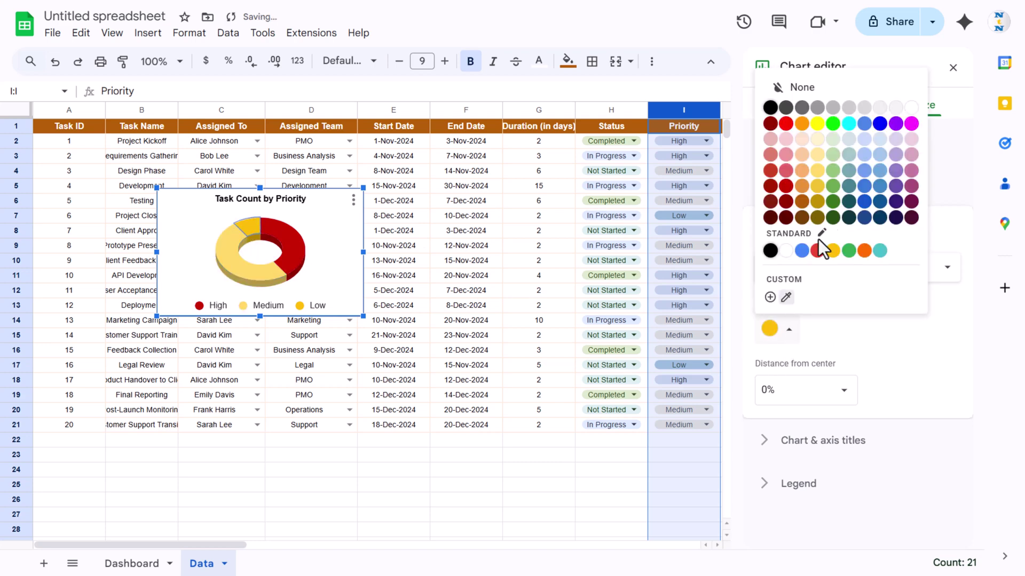
pyautogui.click(841, 175)
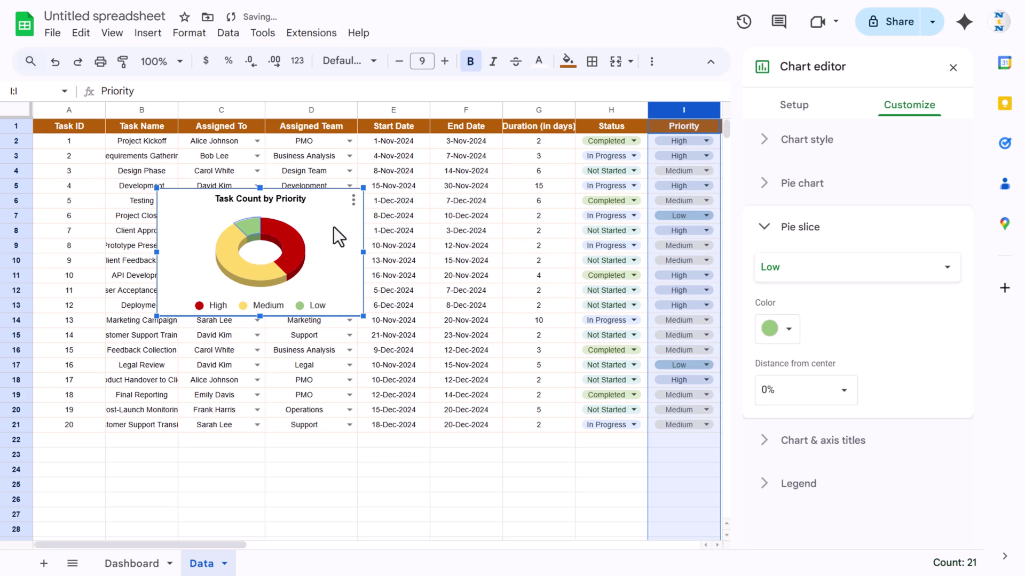
# Copy the Task Count by Priority chart from the Data sheet and paste it into the Dashboard sheet.
pyautogui.moveTo(334, 232); pyautogui.dragTo(355, 263)
pyautogui.click(373, 230)
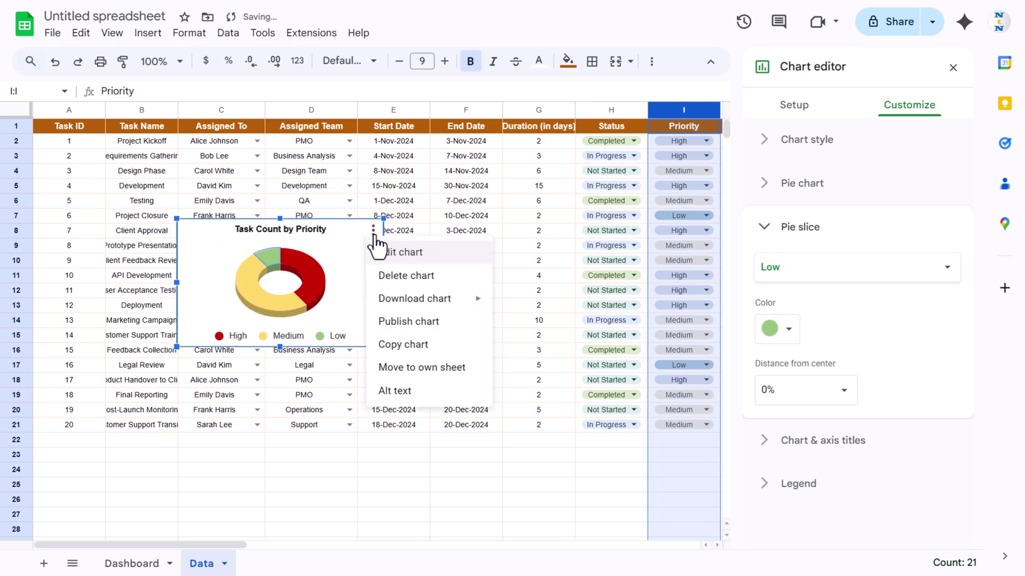
pyautogui.click(414, 347)
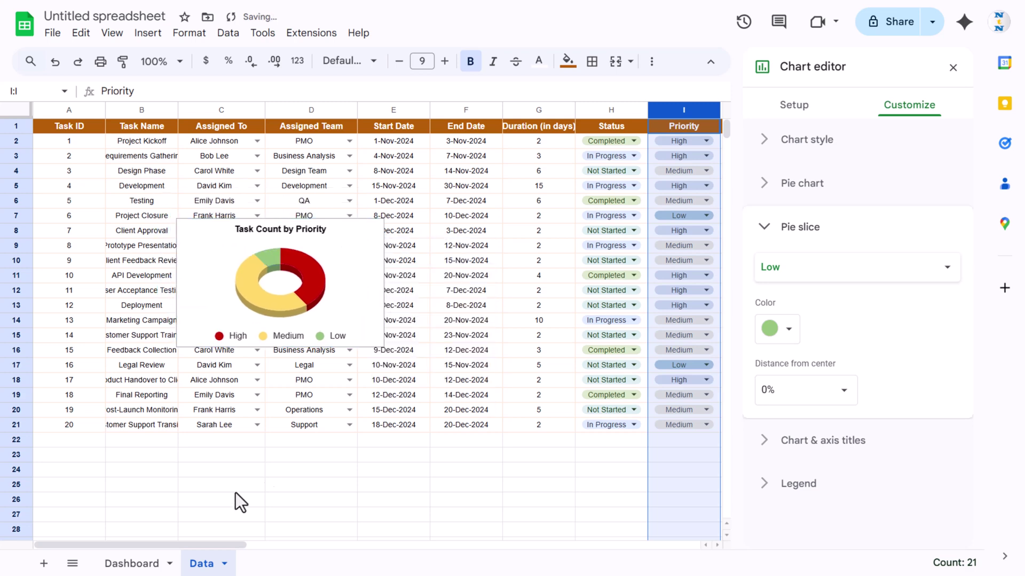
pyautogui.click(135, 565)
pyautogui.click(504, 399)
pyautogui.hotkey('ctrl', 'v')
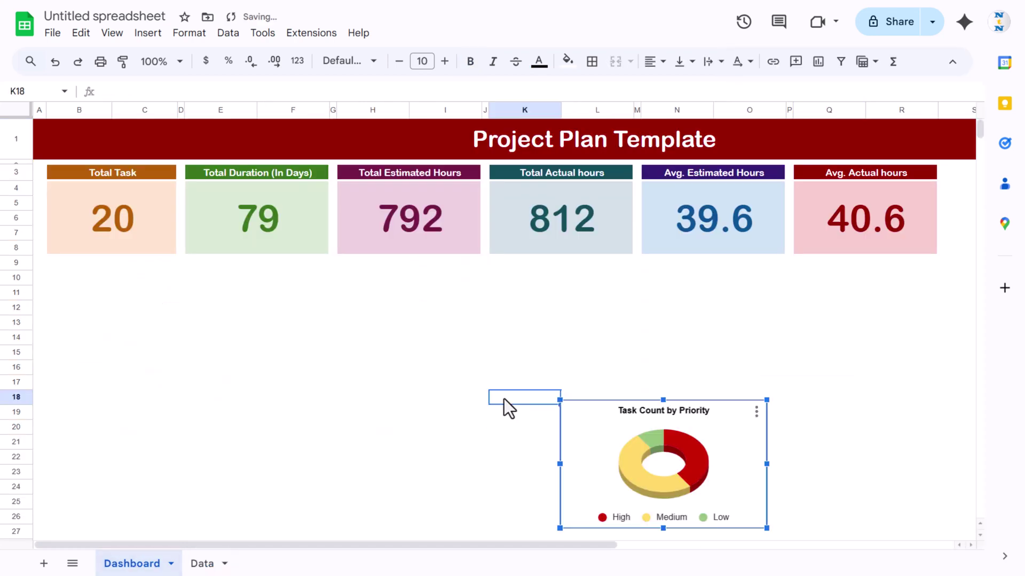
# Place the Priority chart beside the Avg. Actual hours card and resize it to match the card row's height.
pyautogui.moveTo(618, 408); pyautogui.dragTo(894, 219)
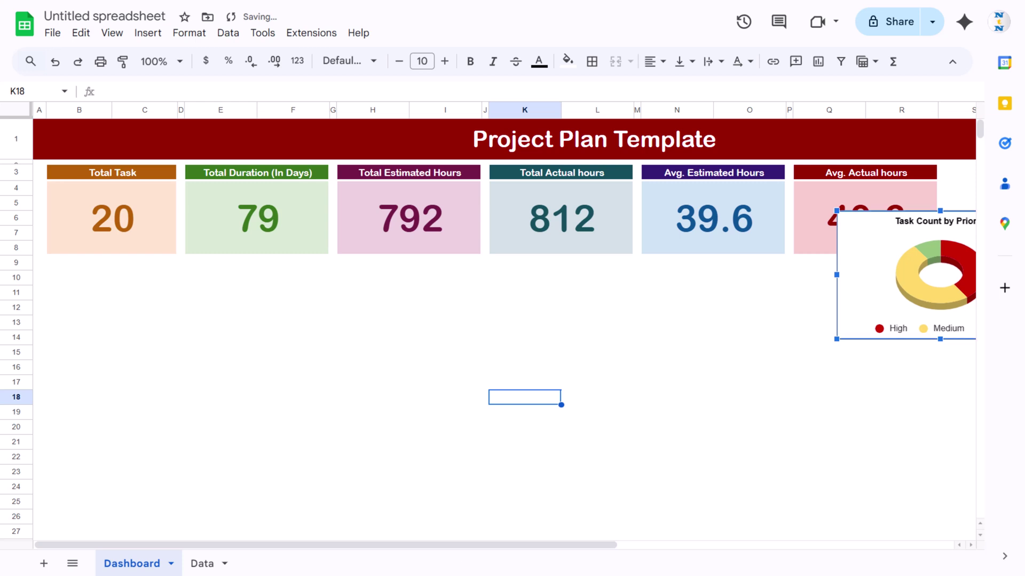
pyautogui.moveTo(370, 543); pyautogui.dragTo(483, 545)
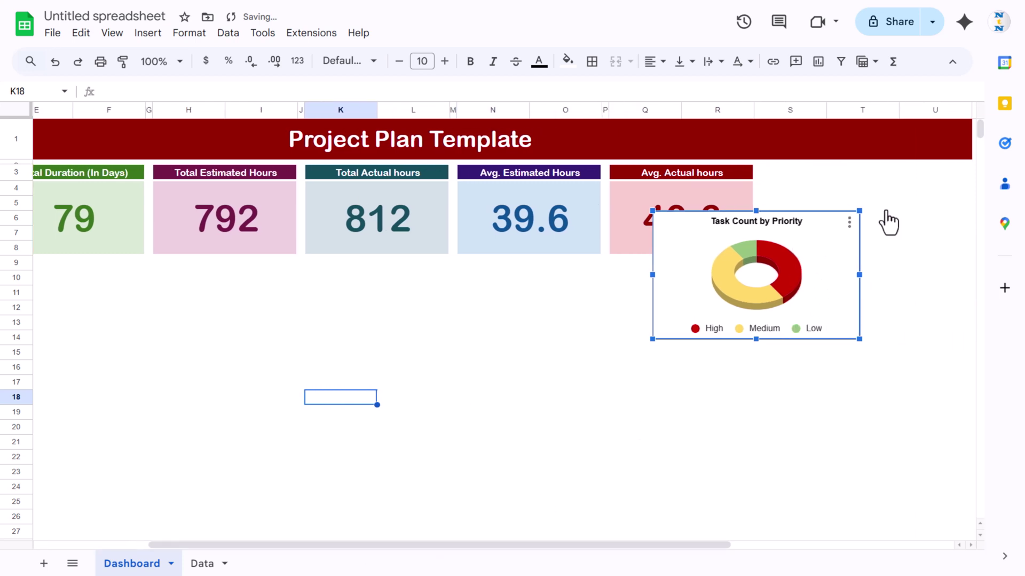
pyautogui.moveTo(885, 222); pyautogui.dragTo(959, 184)
pyautogui.moveTo(865, 292); pyautogui.dragTo(862, 254)
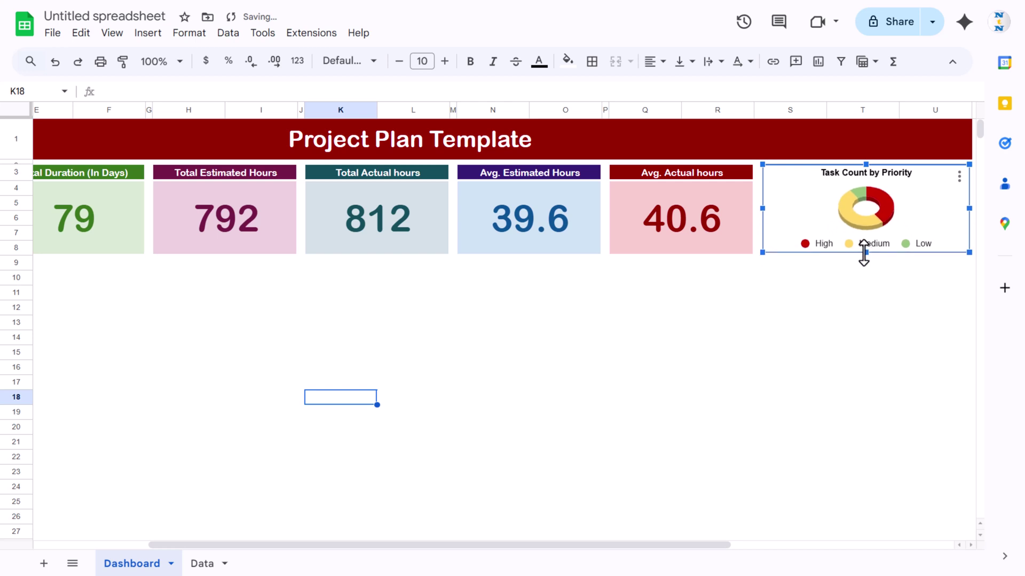
pyautogui.moveTo(762, 209); pyautogui.dragTo(759, 208)
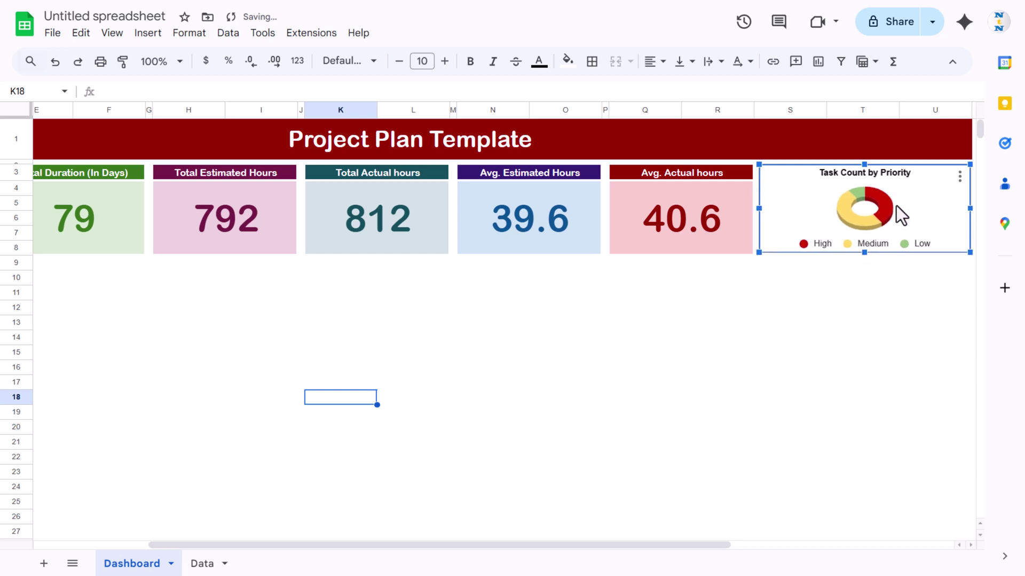
# Set the dashboard Priority chart's slice labels to Value.
pyautogui.rightClick(888, 204)
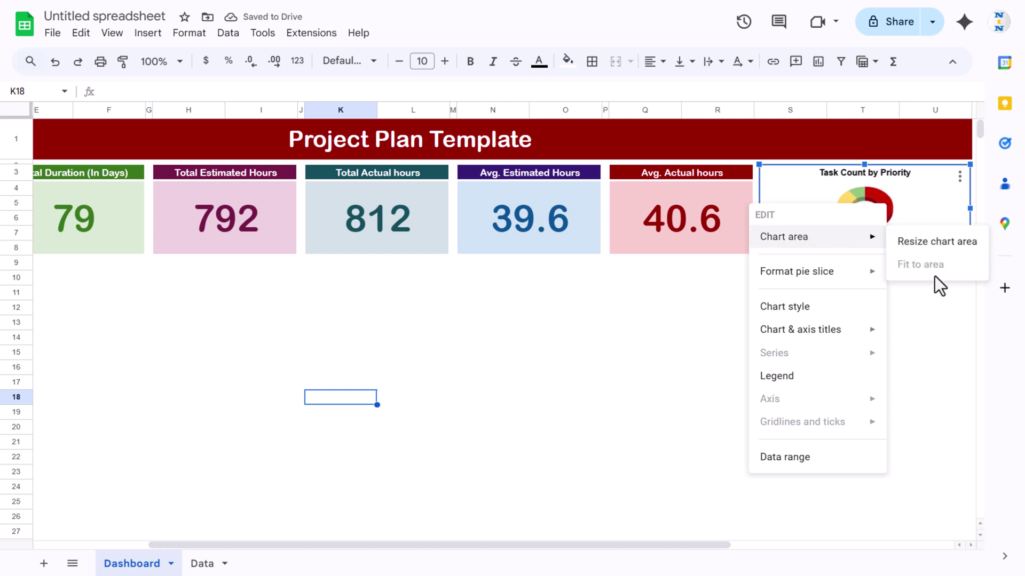
pyautogui.click(934, 277)
pyautogui.doubleClick(918, 208)
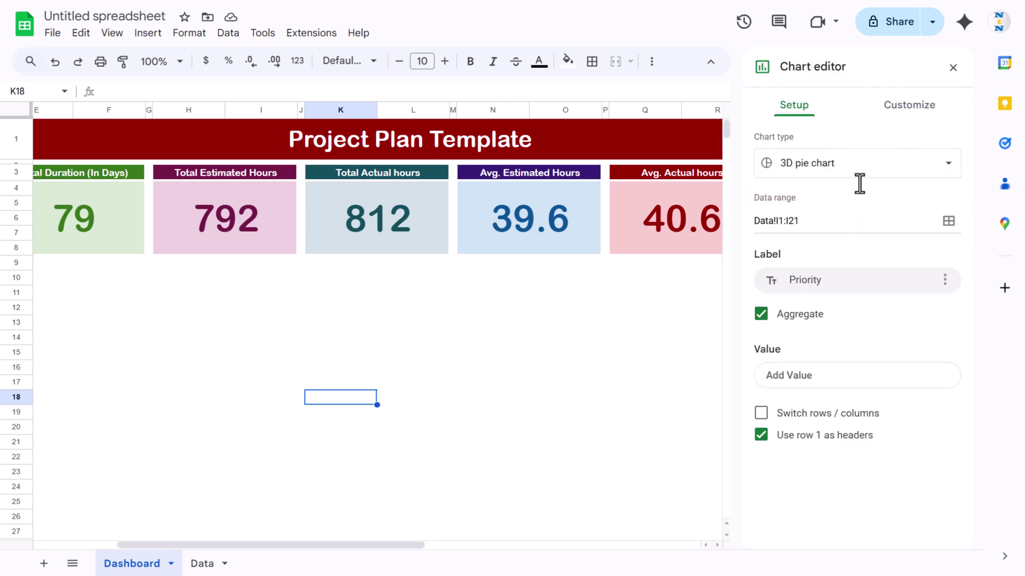
pyautogui.click(922, 107)
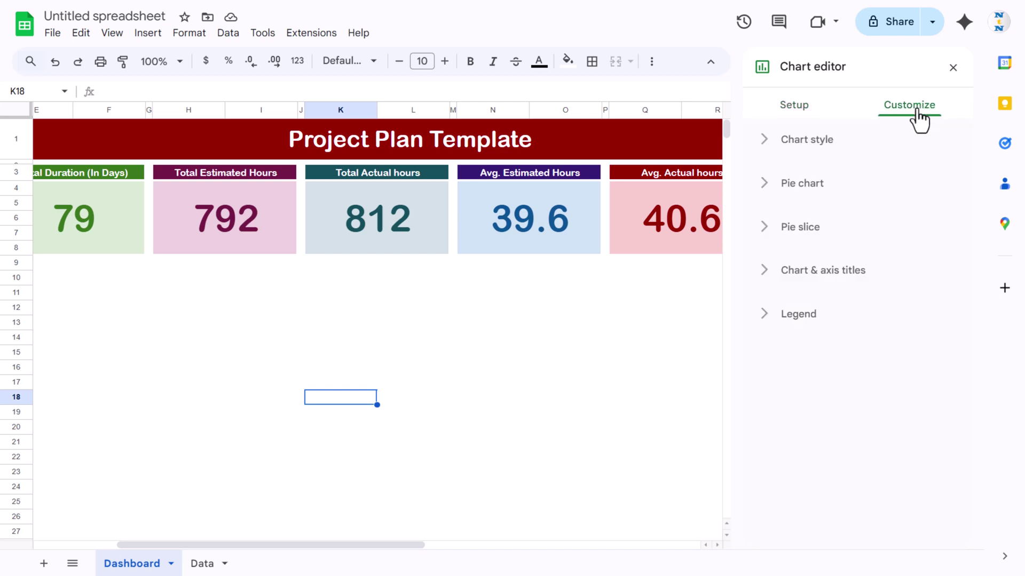
pyautogui.click(820, 245)
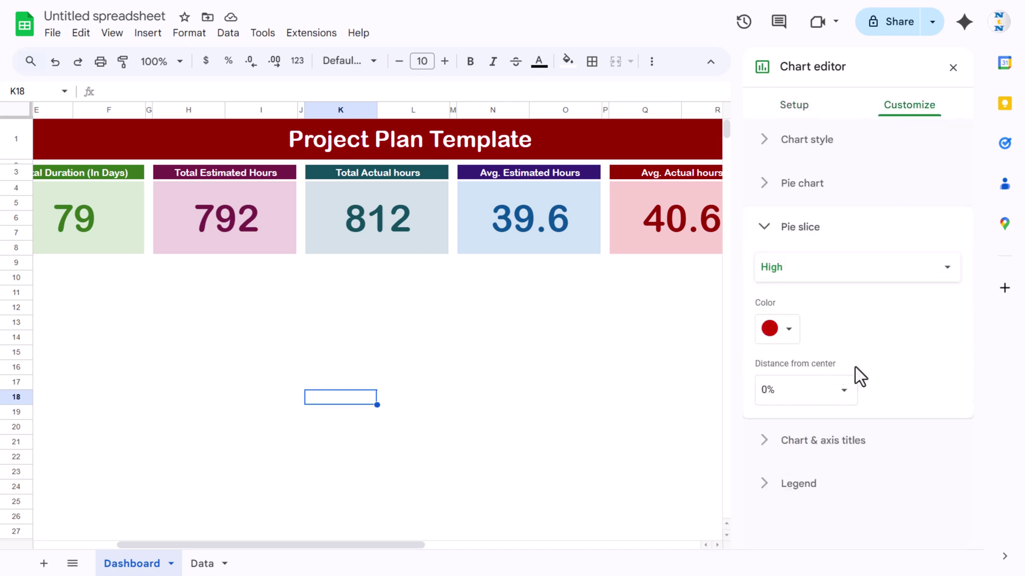
pyautogui.click(830, 187)
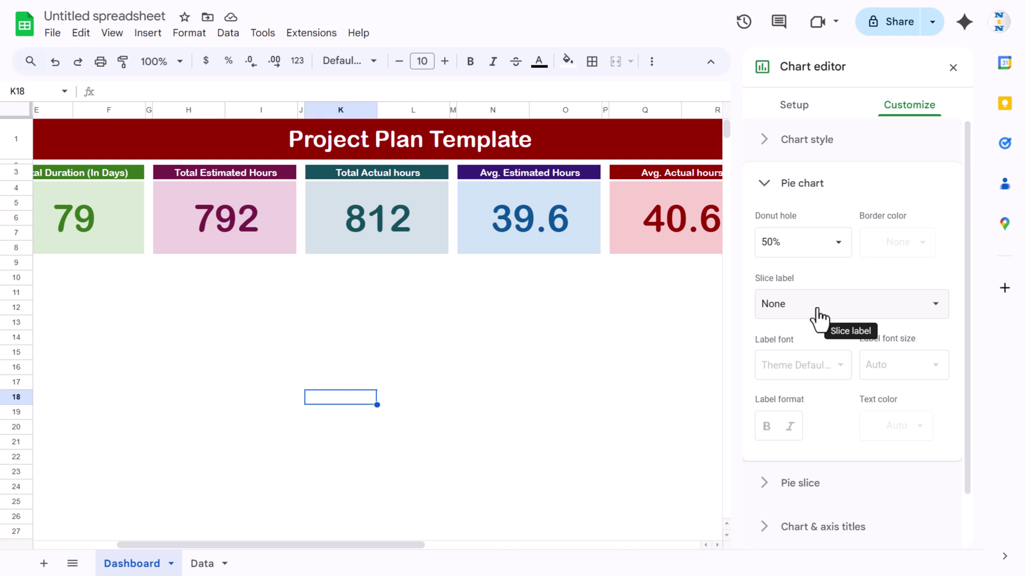
pyautogui.click(816, 316)
pyautogui.click(813, 348)
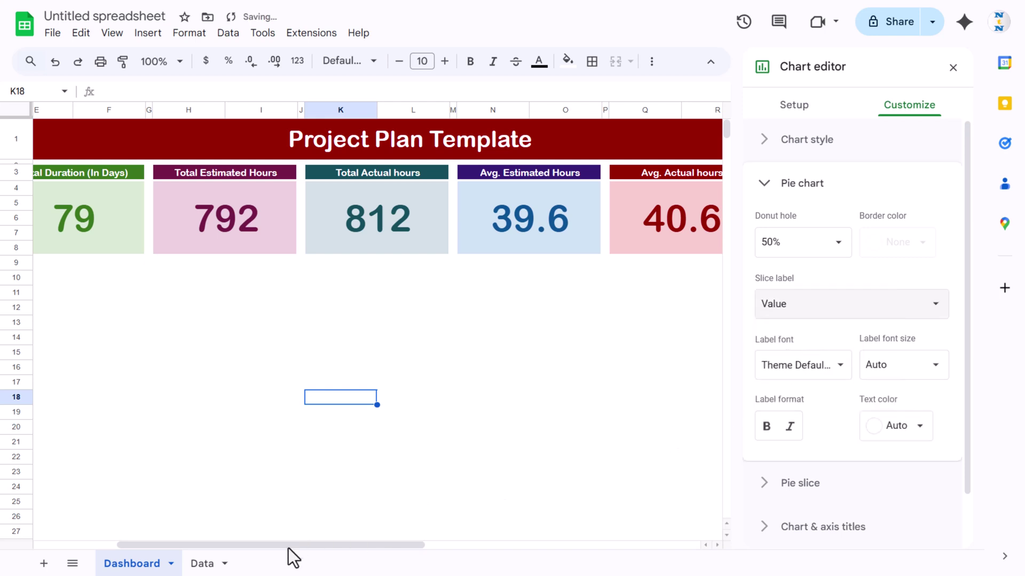
pyautogui.click(367, 533)
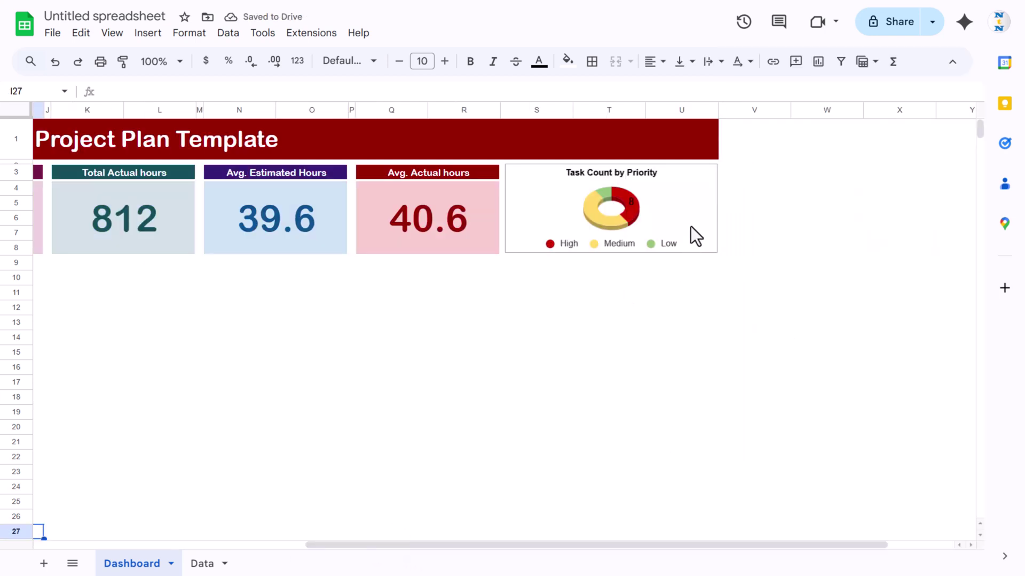
# Set the Priority chart's legend position to Right and slightly enlarge its plot area.
pyautogui.click(671, 216)
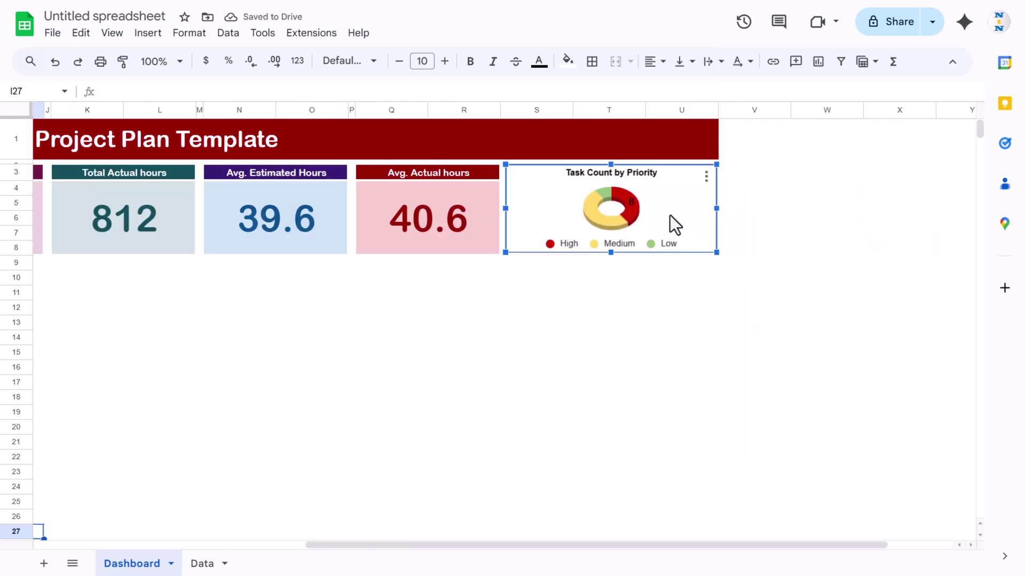
pyautogui.doubleClick(636, 244)
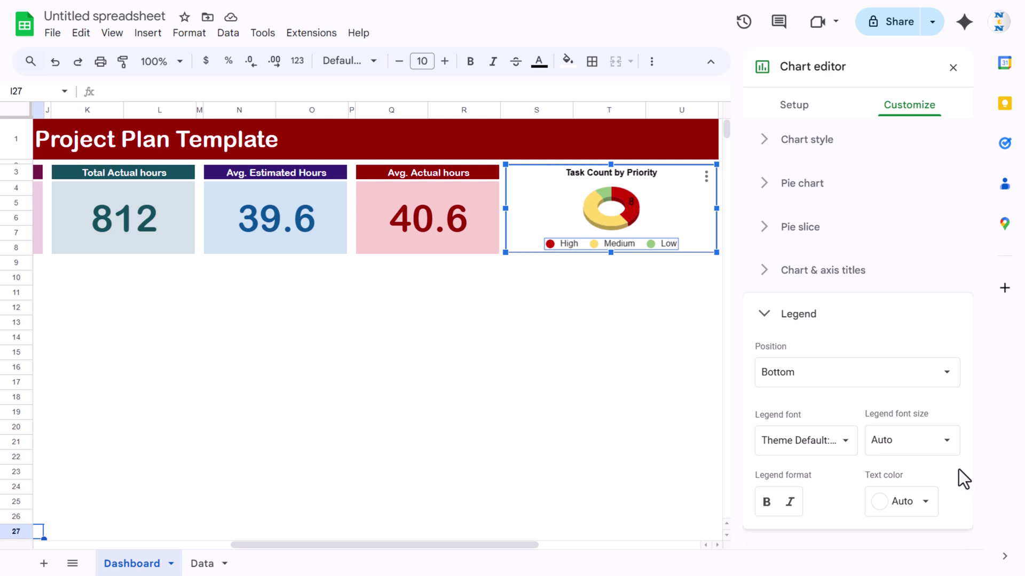
pyautogui.click(942, 375)
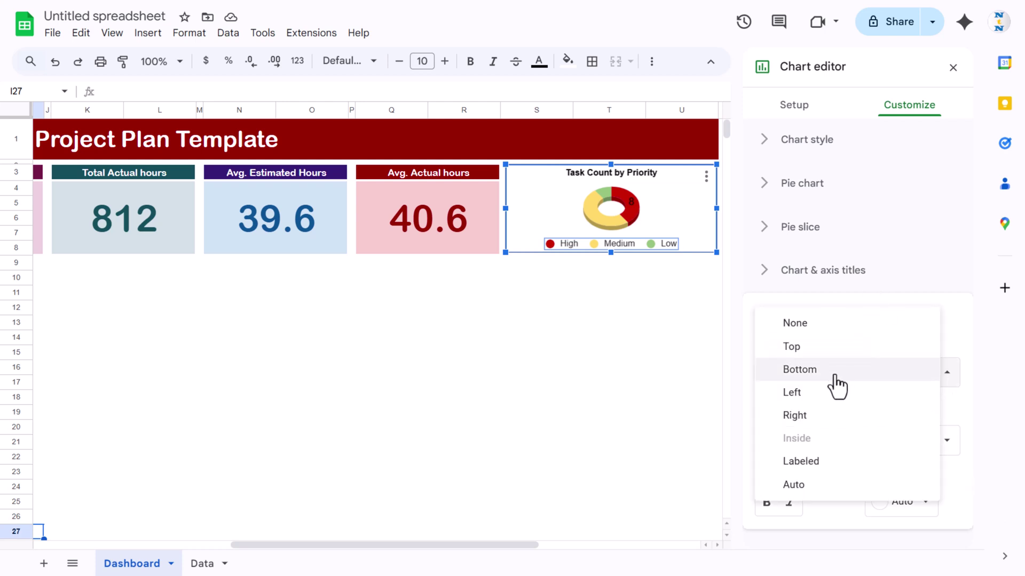
pyautogui.click(826, 417)
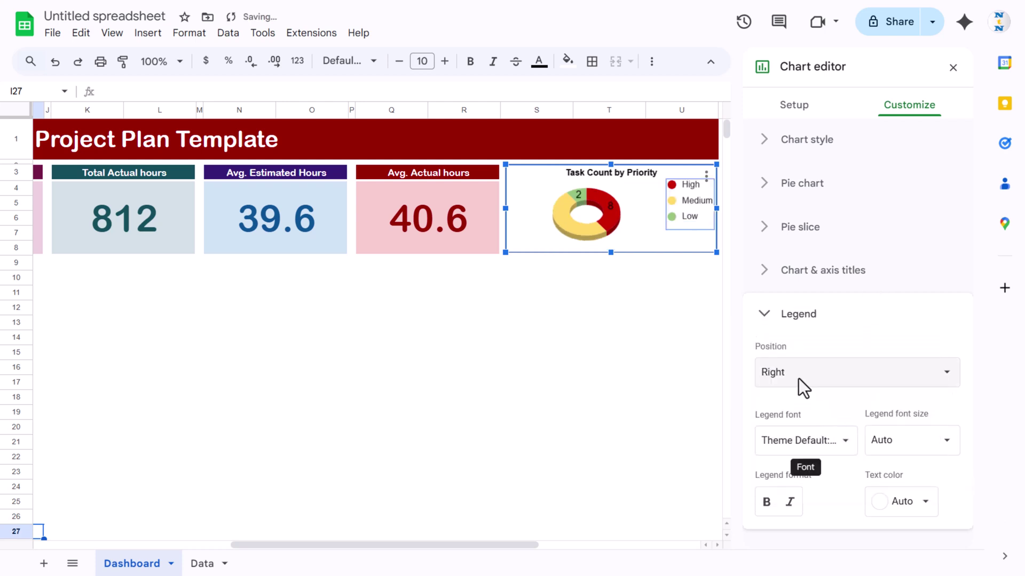
pyautogui.click(627, 223)
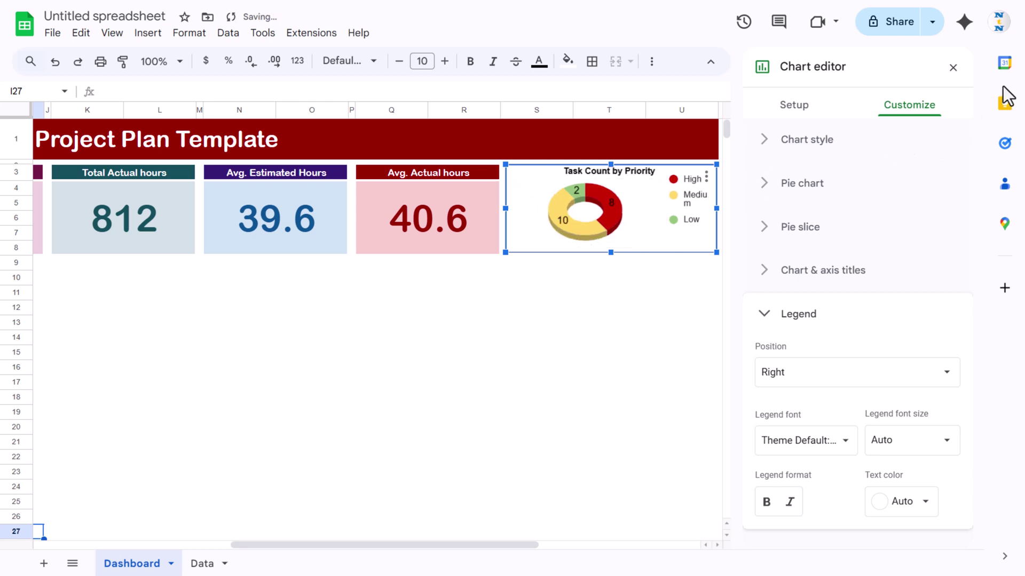
pyautogui.click(953, 68)
pyautogui.click(506, 381)
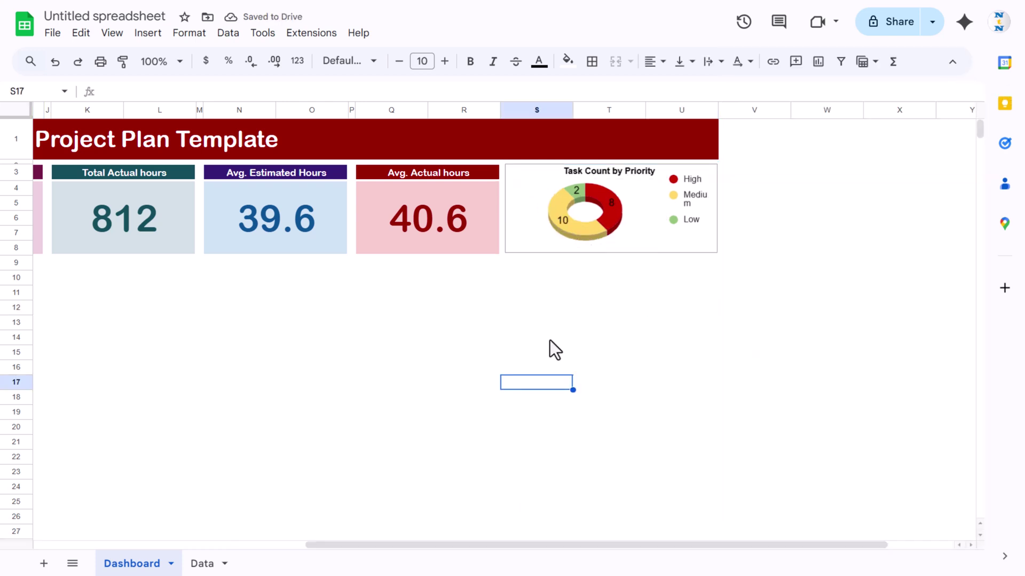
# Duplicate the Priority chart below the first KPI cards, enlarging the copy to span columns B to H and rows 9 to 18.
pyautogui.click(639, 252)
pyautogui.hotkey('ctrl', 'c')
pyautogui.click(343, 322)
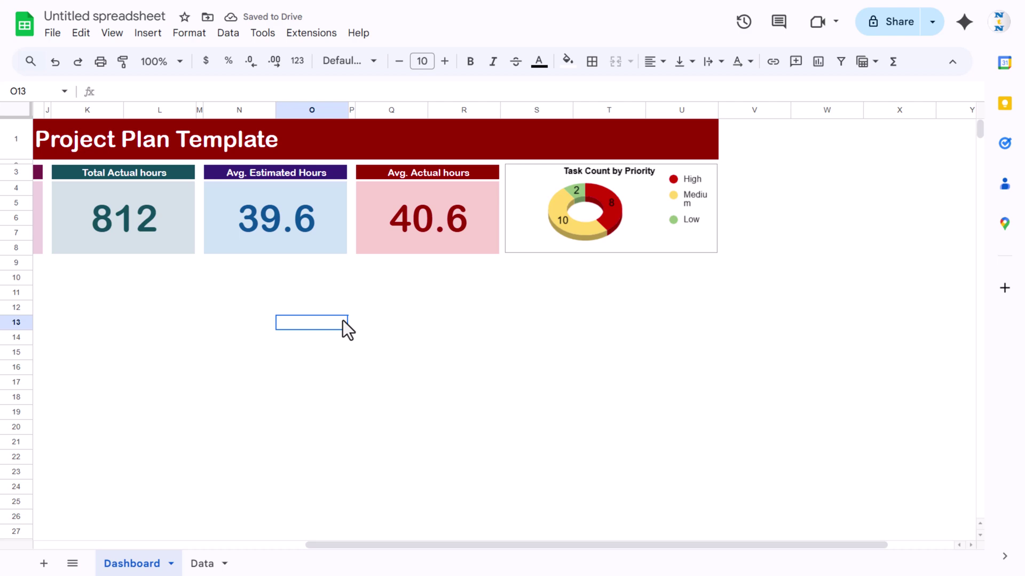
pyautogui.hotkey('ctrl', 'v')
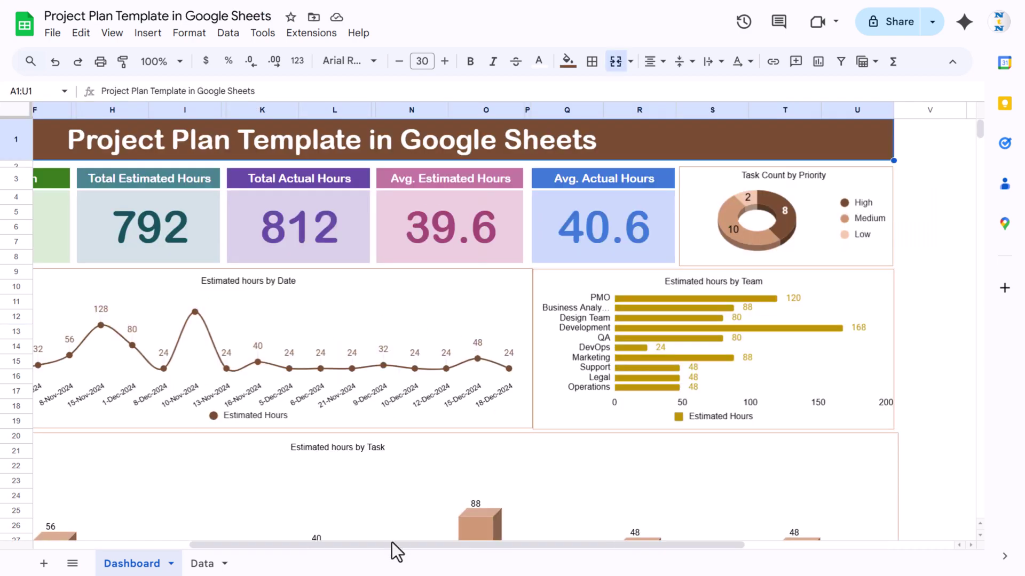
pyautogui.moveTo(391, 542); pyautogui.dragTo(110, 548)
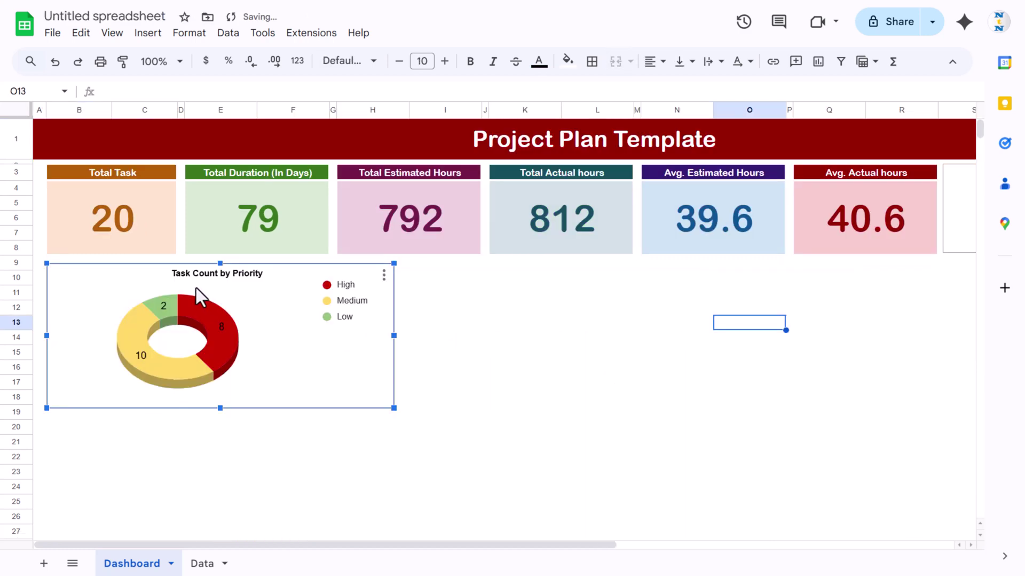
# Set the data range of the chart below the KPI cards to the Status column, Data!H1:H1000.
pyautogui.doubleClick(285, 295)
pyautogui.click(203, 563)
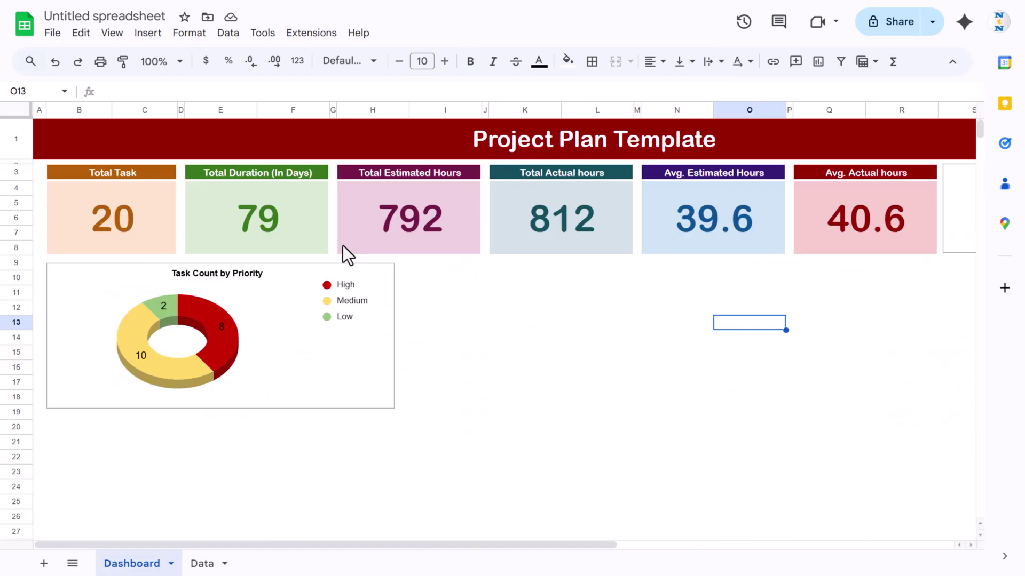
pyautogui.click(270, 285)
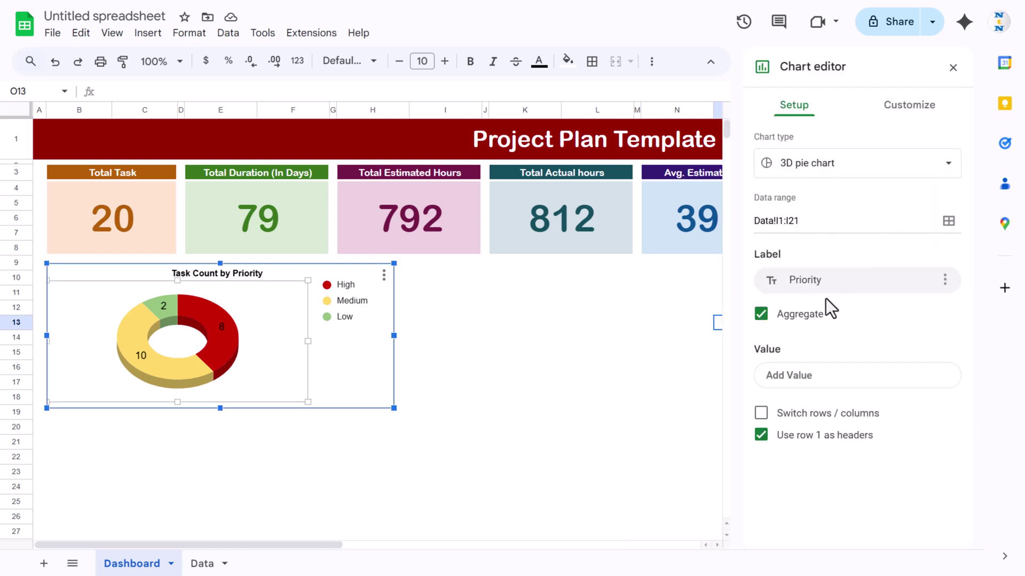
pyautogui.click(783, 220)
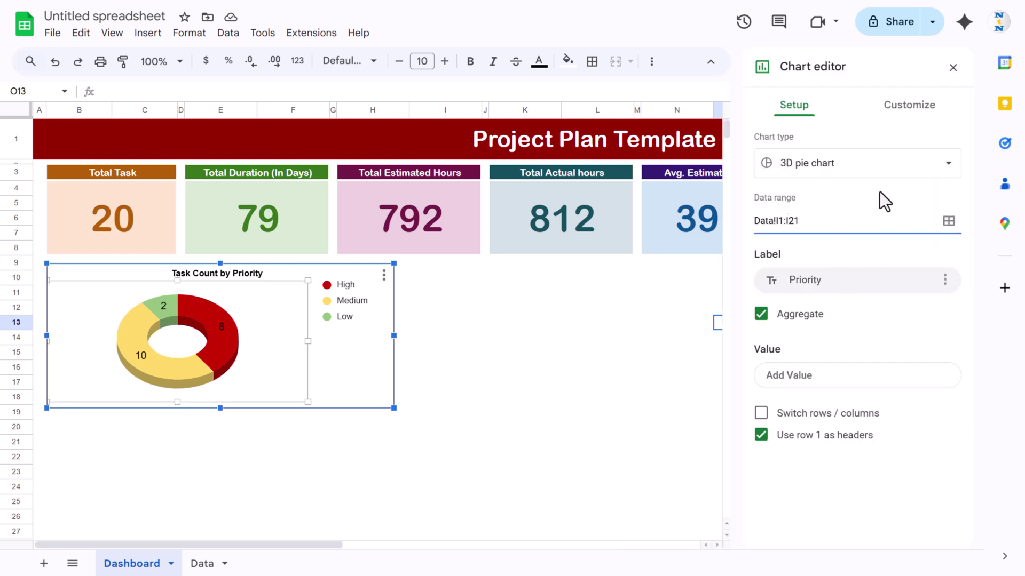
pyautogui.press('BackSpace')
pyautogui.write('H')
pyautogui.press('Right')
pyautogui.hotkey('shift', 'Right')
pyautogui.write('H')
pyautogui.hotkey('shift', 'Right')
pyautogui.hotkey('shift', 'Right')
pyautogui.write('1000')
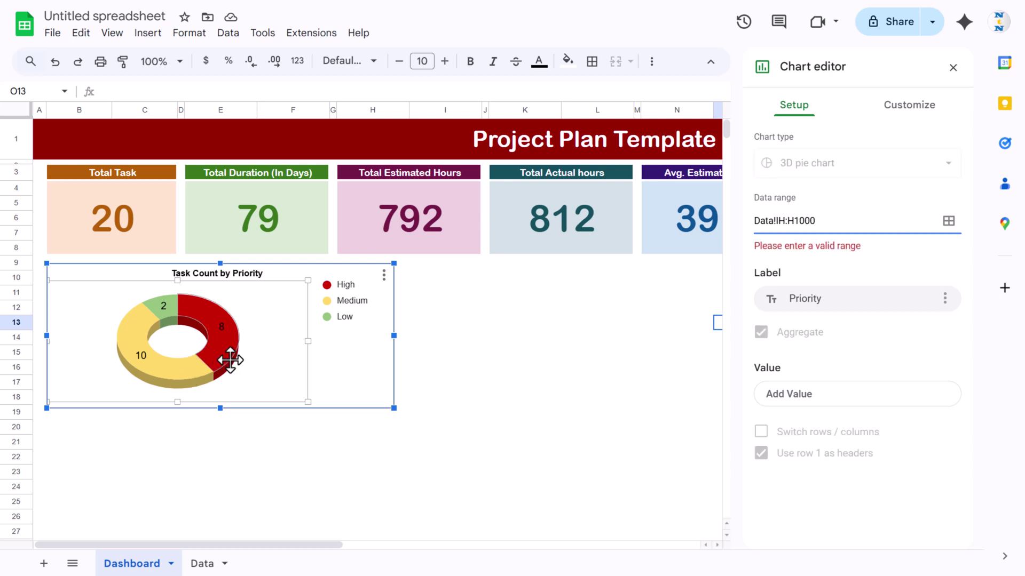
pyautogui.click(871, 300)
pyautogui.click(862, 219)
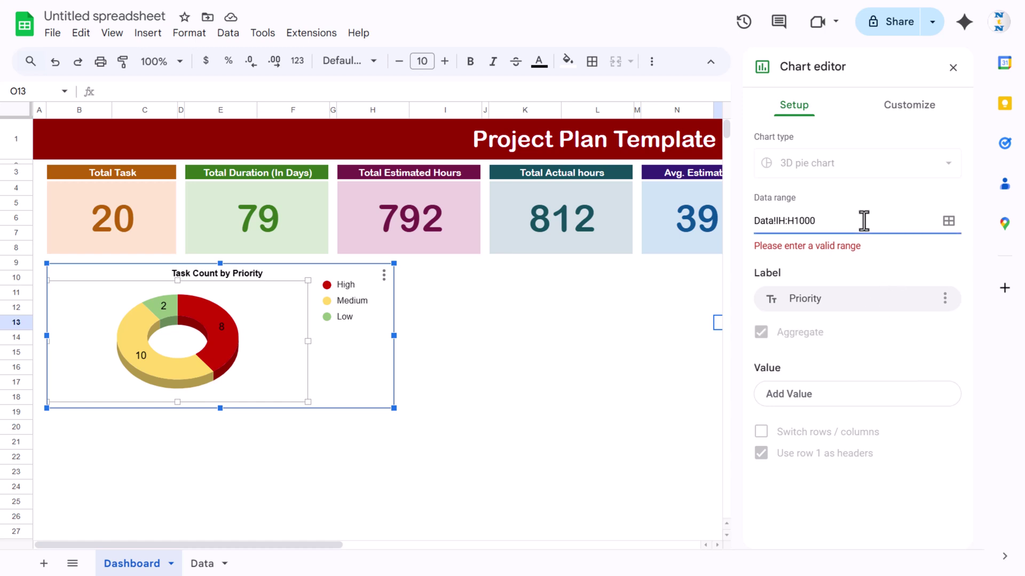
pyautogui.click(785, 221)
pyautogui.write('1')
pyautogui.press('Left')
pyautogui.press('Left')
pyautogui.press('BackSpace')
pyautogui.press('BackSpace')
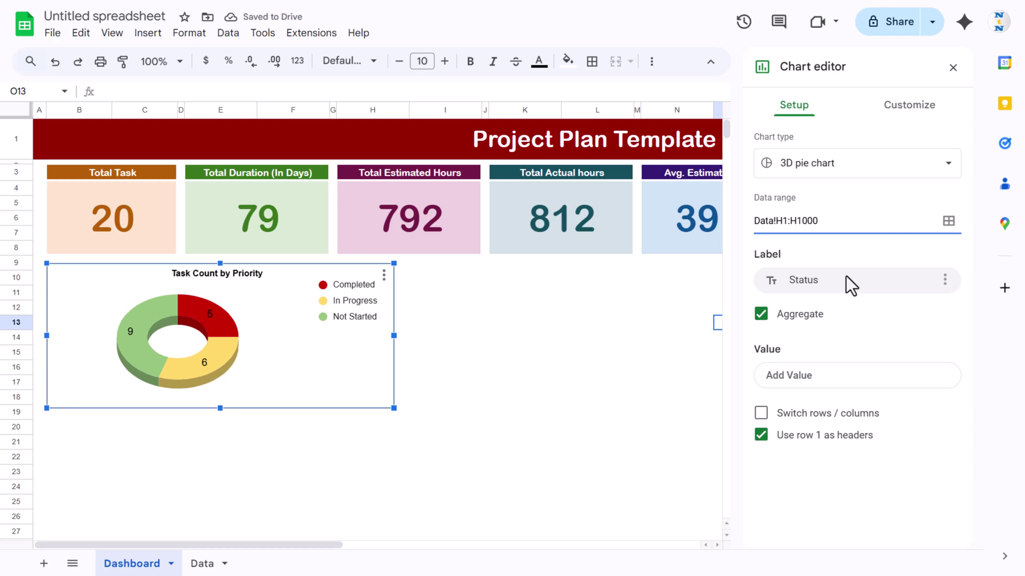
# Change the status chart's type to a solid pie chart and turn on its 3D style.
pyautogui.click(896, 113)
pyautogui.click(821, 150)
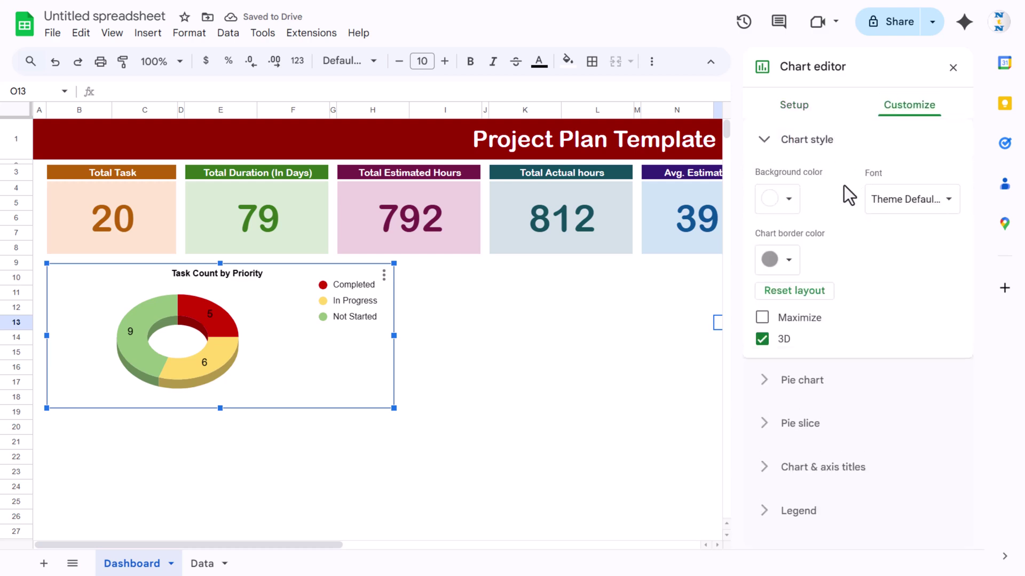
pyautogui.click(801, 113)
pyautogui.click(853, 165)
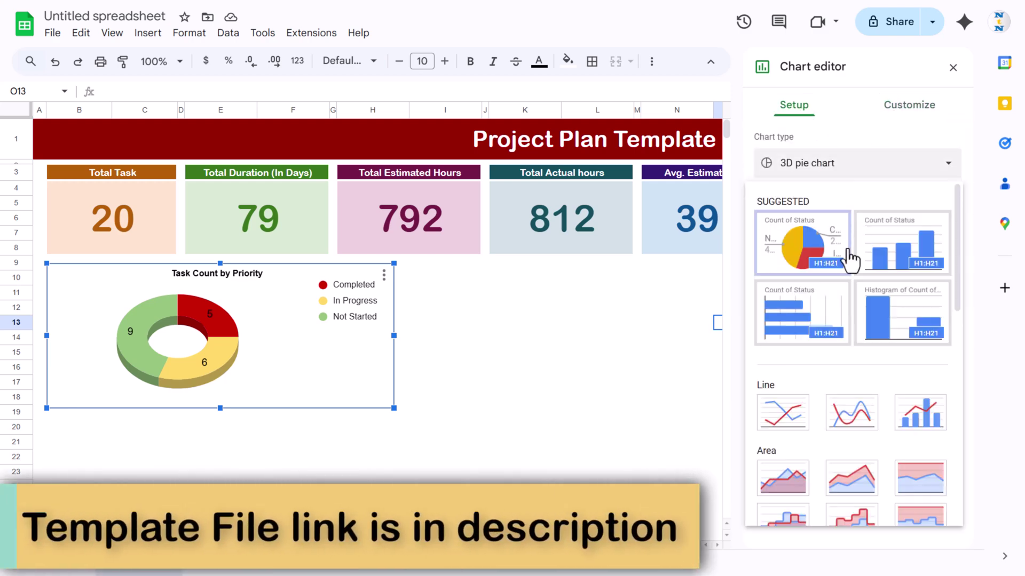
pyautogui.scroll(-10, 805, 427)
pyautogui.click(796, 401)
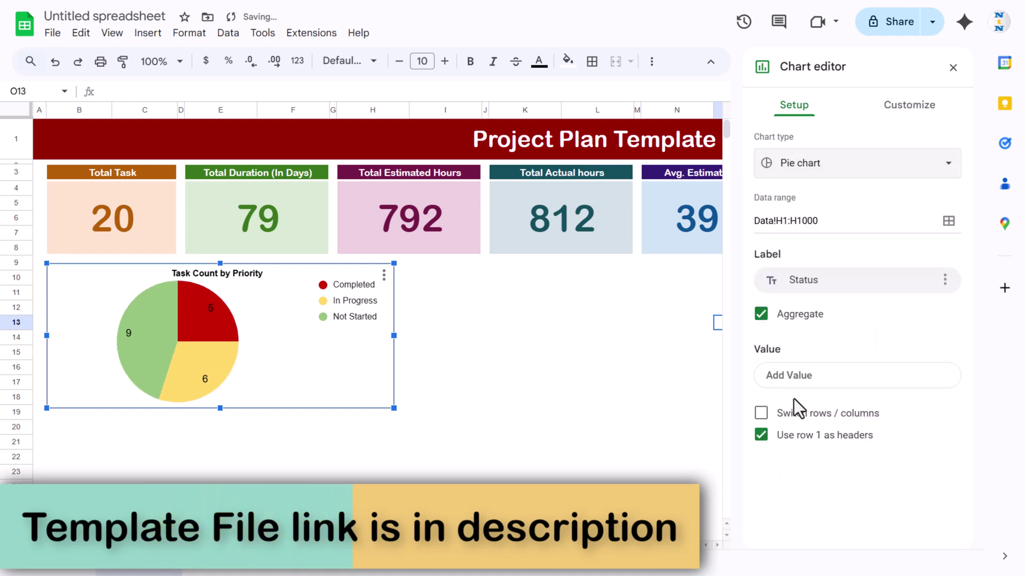
pyautogui.click(878, 112)
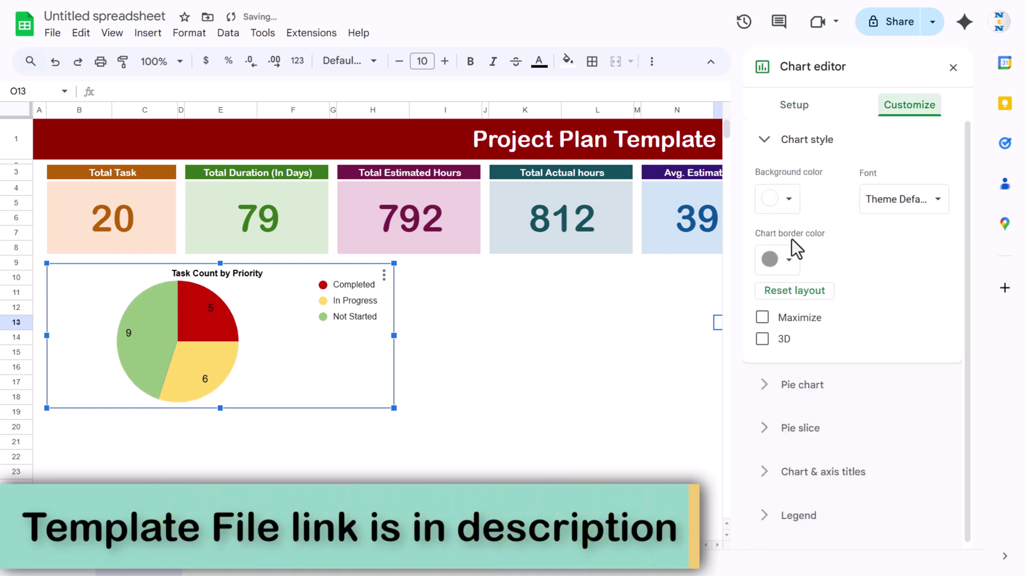
pyautogui.click(763, 340)
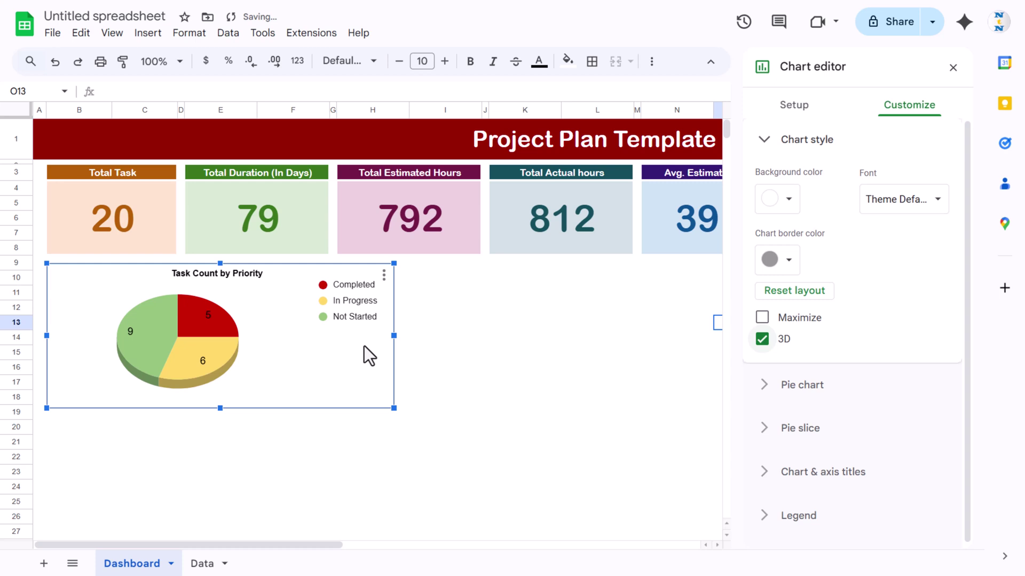
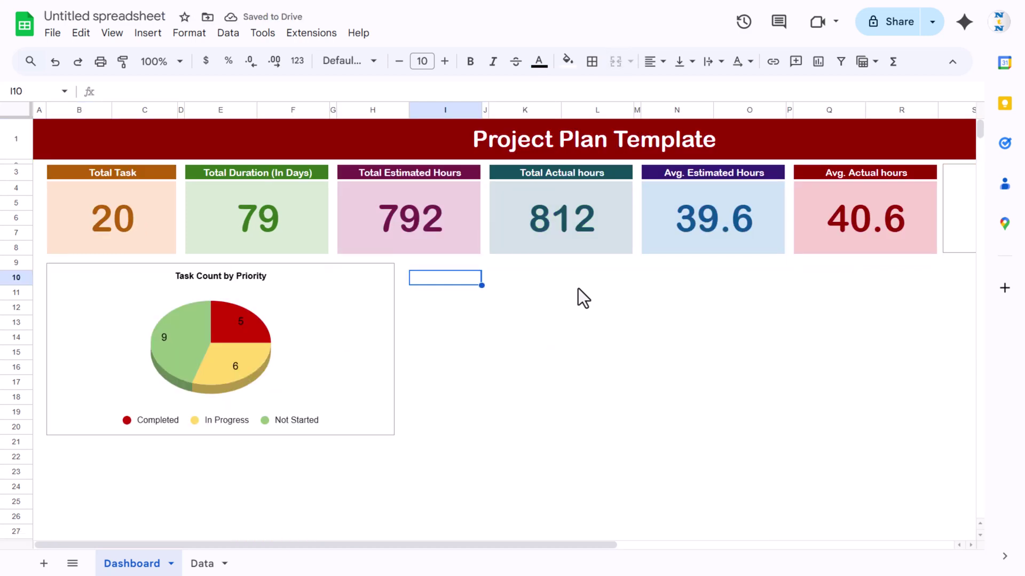
# Narrow the status pie chart to end in column F and place a copy beside it, widened to reach column R.
pyautogui.click(394, 354)
pyautogui.moveTo(393, 349); pyautogui.dragTo(291, 350)
pyautogui.hotkey('ctrl', 'c')
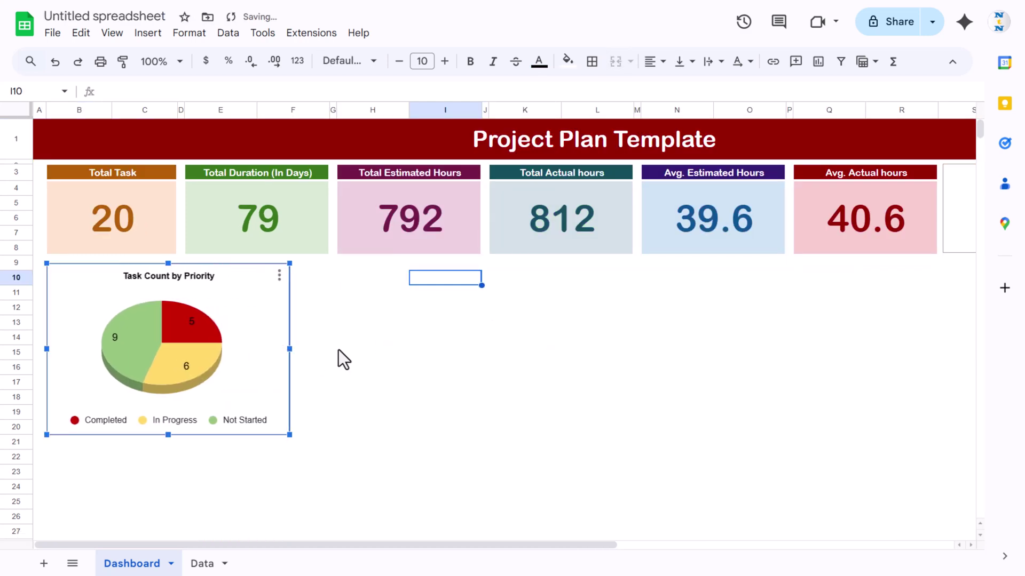
pyautogui.click(372, 298)
pyautogui.hotkey('ctrl', 'v')
pyautogui.moveTo(456, 319); pyautogui.dragTo(410, 282)
pyautogui.moveTo(548, 342); pyautogui.dragTo(879, 341)
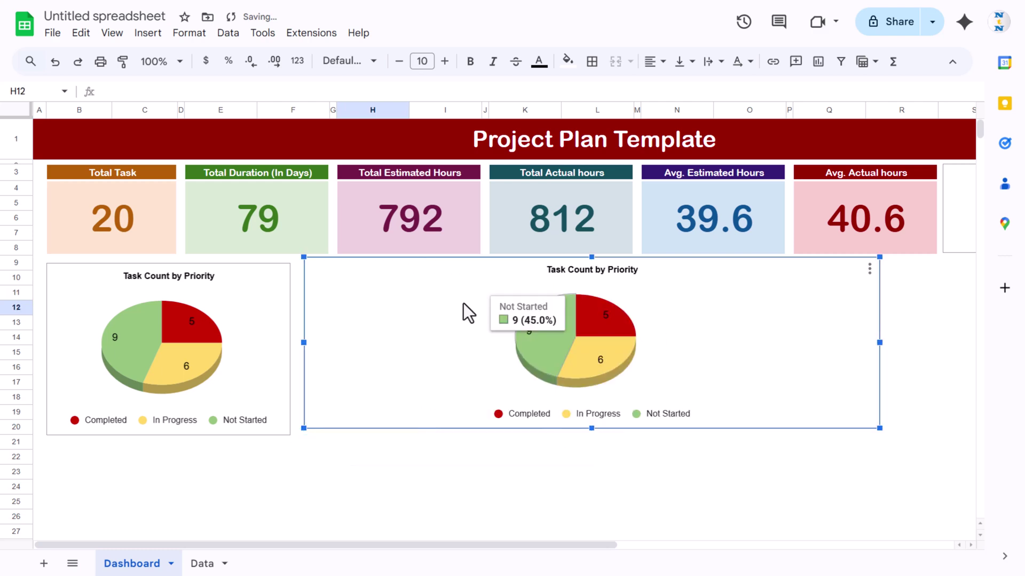
# Change the wide chart copy's type to Line chart.
pyautogui.doubleClick(425, 299)
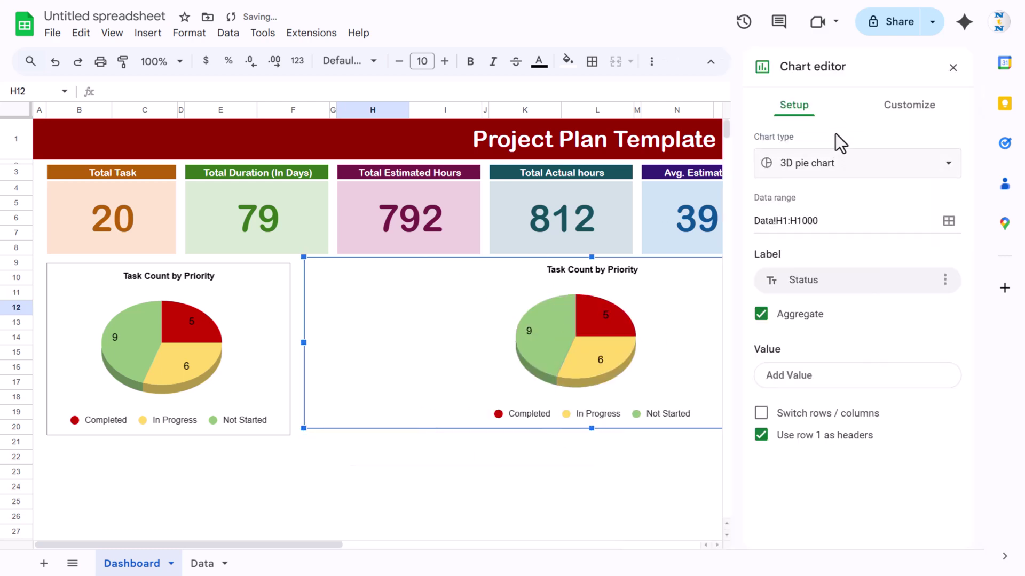
pyautogui.click(846, 170)
pyautogui.scroll(-4, 822, 379)
pyautogui.scroll(1, 816, 381)
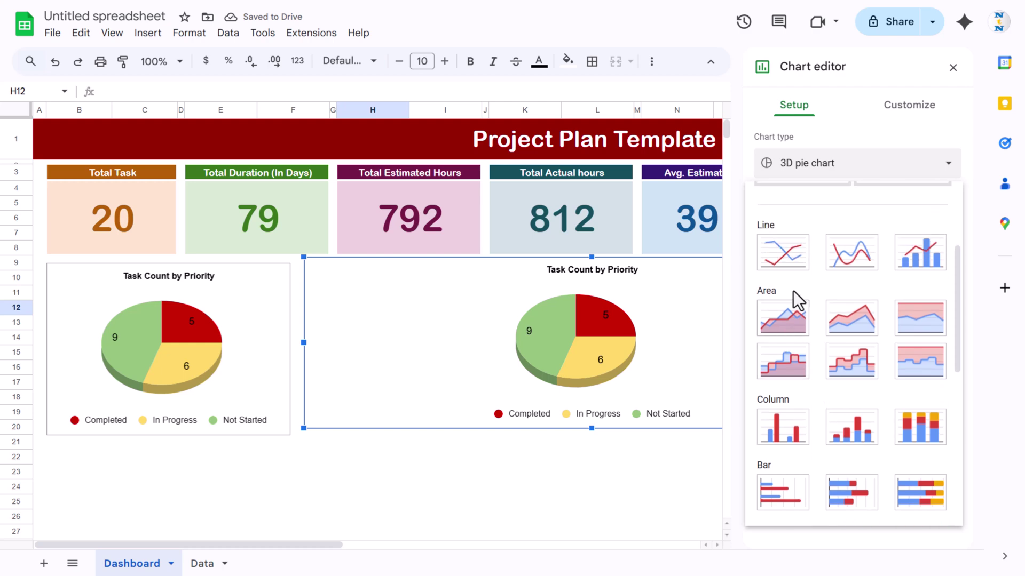
pyautogui.click(795, 264)
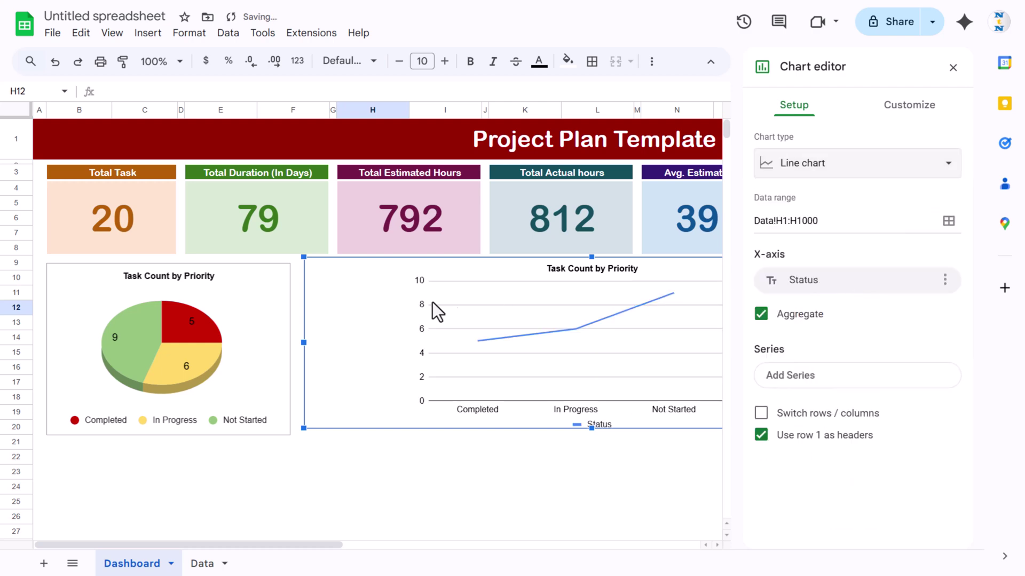
# Replace the line chart's data range with the Start Date column on the Data sheet, Data!E1:E1000.
pyautogui.click(948, 222)
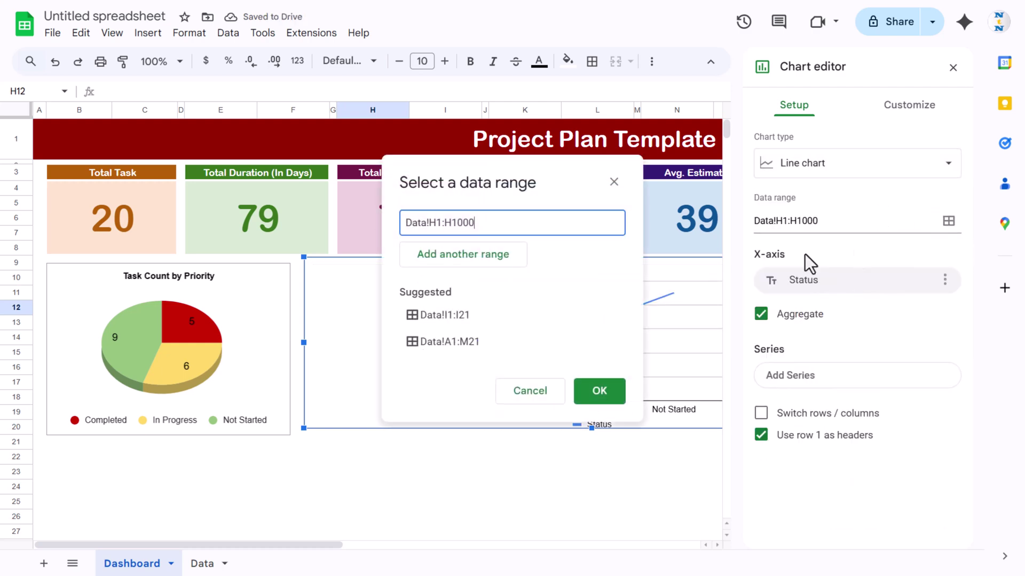
pyautogui.moveTo(502, 225); pyautogui.dragTo(347, 231)
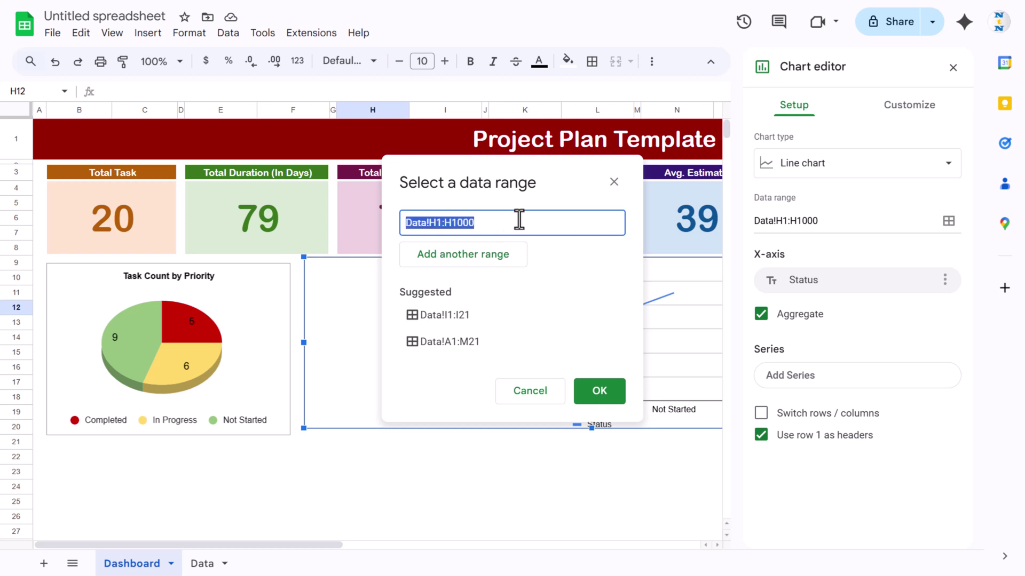
pyautogui.press('BackSpace')
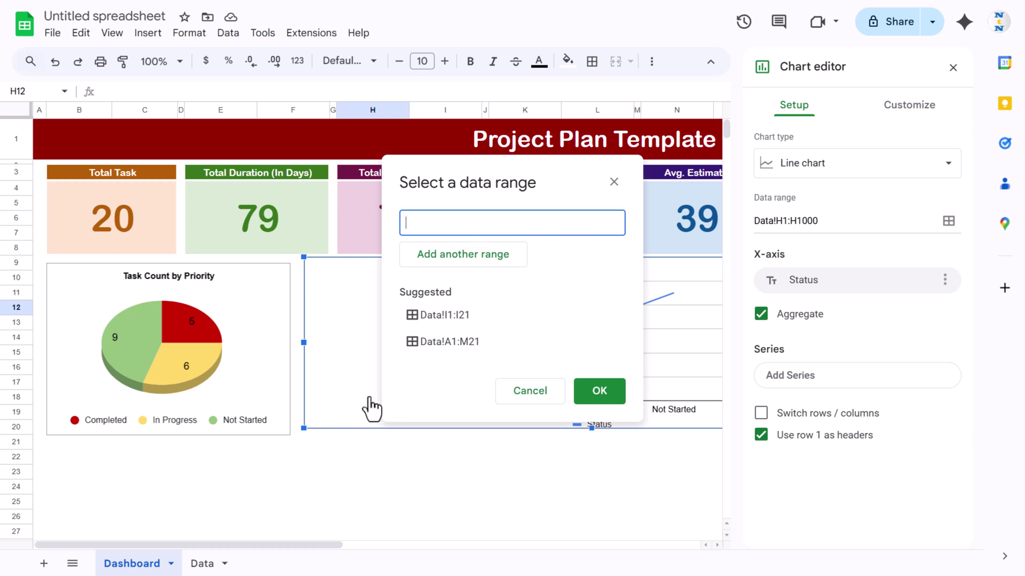
pyautogui.click(197, 570)
pyautogui.moveTo(509, 164); pyautogui.dragTo(625, 158)
pyautogui.click(405, 140)
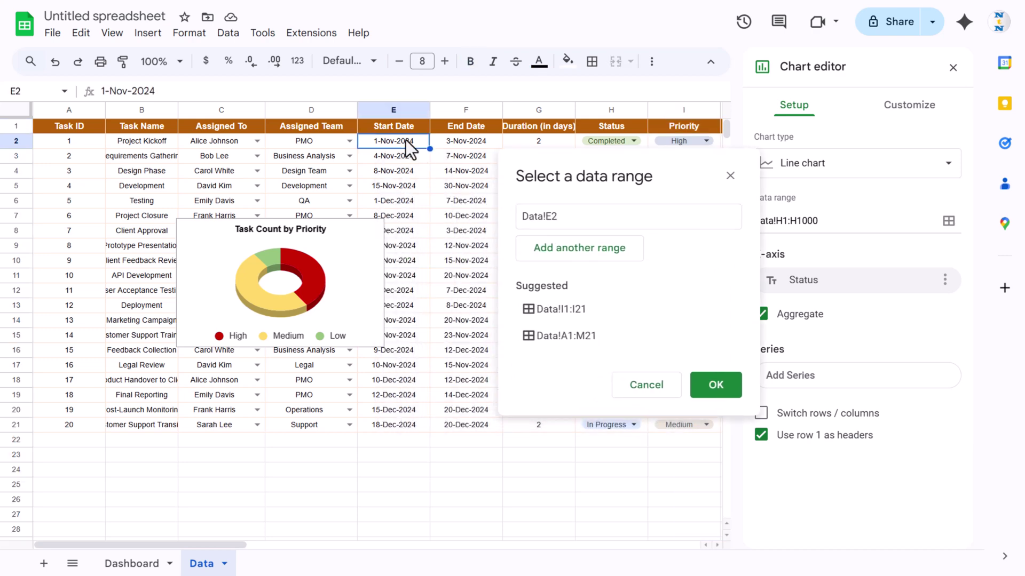
pyautogui.press('Up')
pyautogui.hotkey('ctrl', 'shift', 'Down')
pyautogui.hotkey('ctrl', 'shift', 'Down')
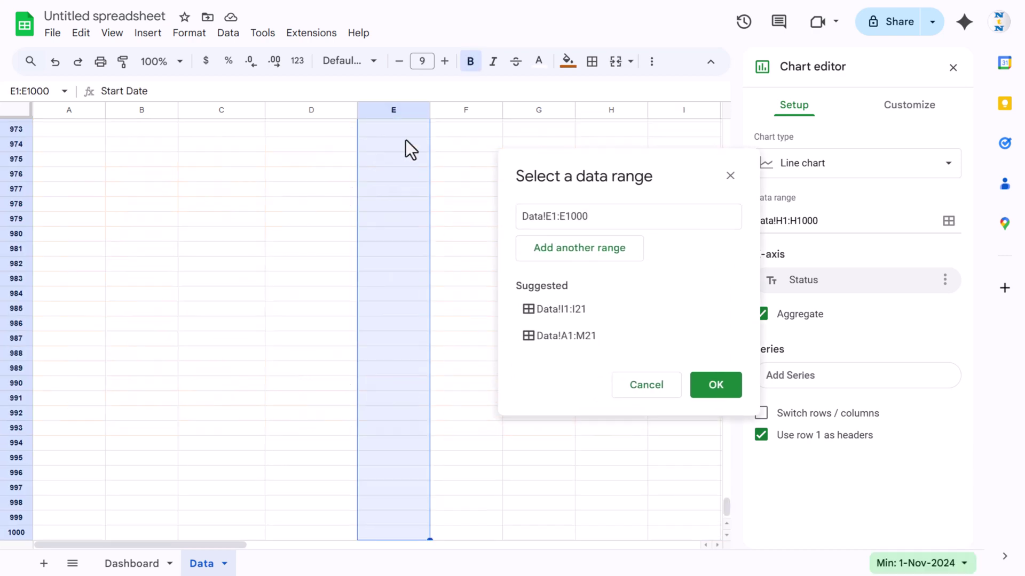
# Add the Estimated Hours column, Data!J1:J1000, as the line chart's second data range and apply both ranges.
pyautogui.click(603, 257)
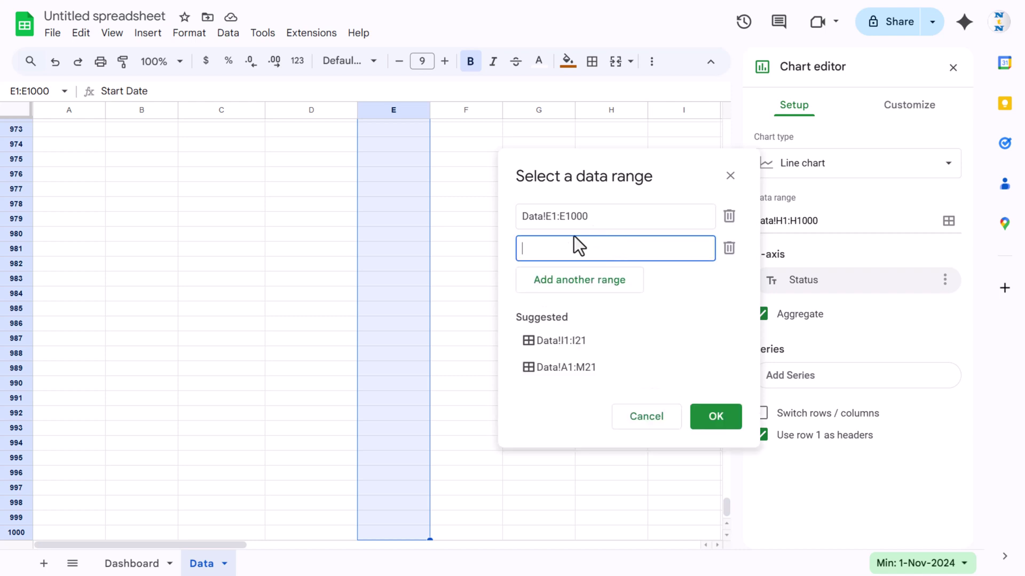
pyautogui.click(470, 158)
pyautogui.hotkey('ctrl', 'Up')
pyautogui.hotkey('ctrl', 'Up')
pyautogui.press('Right')
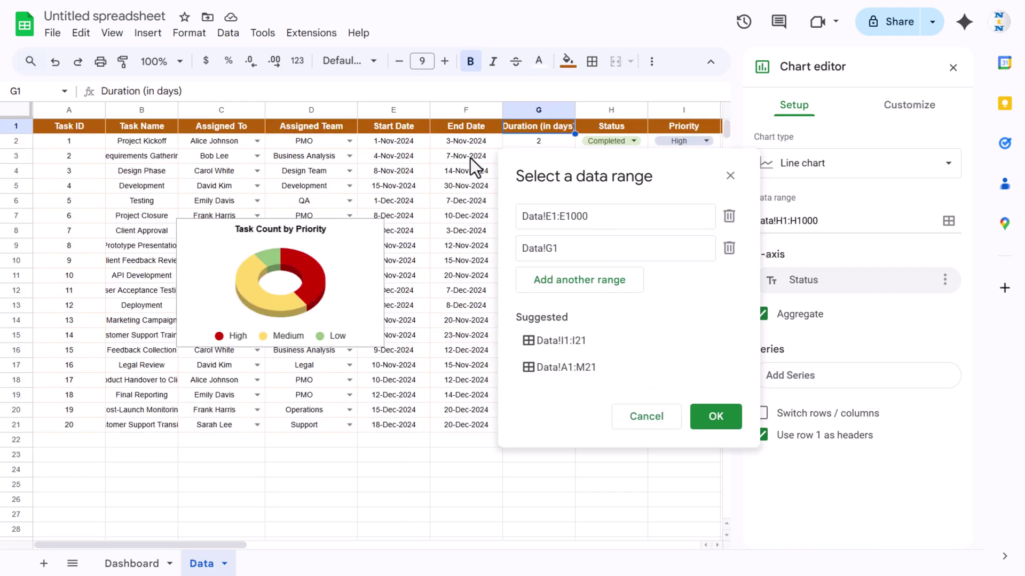
pyautogui.press('Right')
pyautogui.moveTo(630, 152); pyautogui.dragTo(251, 149)
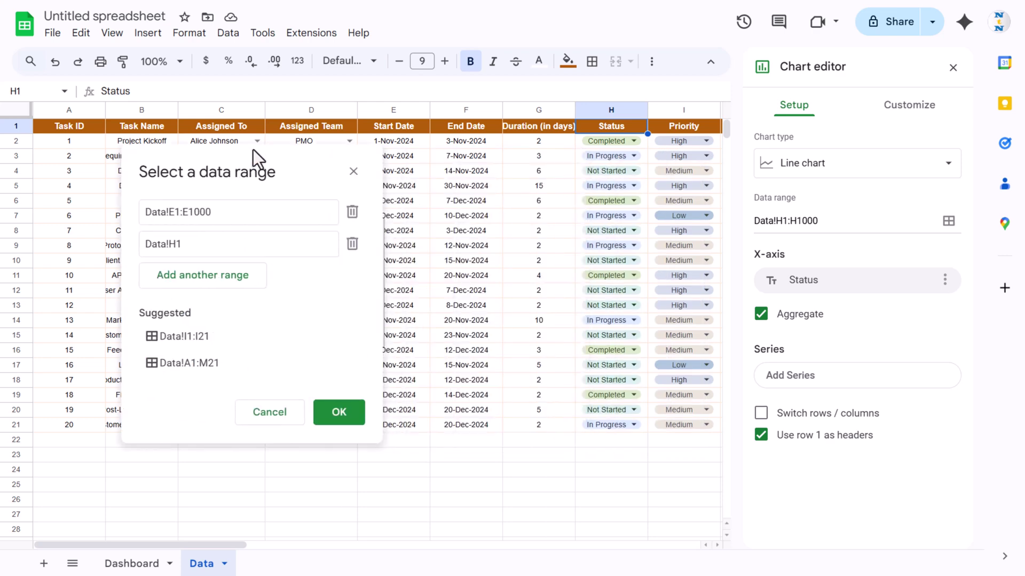
pyautogui.press('Right')
pyautogui.press('Right')
pyautogui.hotkey('ctrl', 'shift', 'Down')
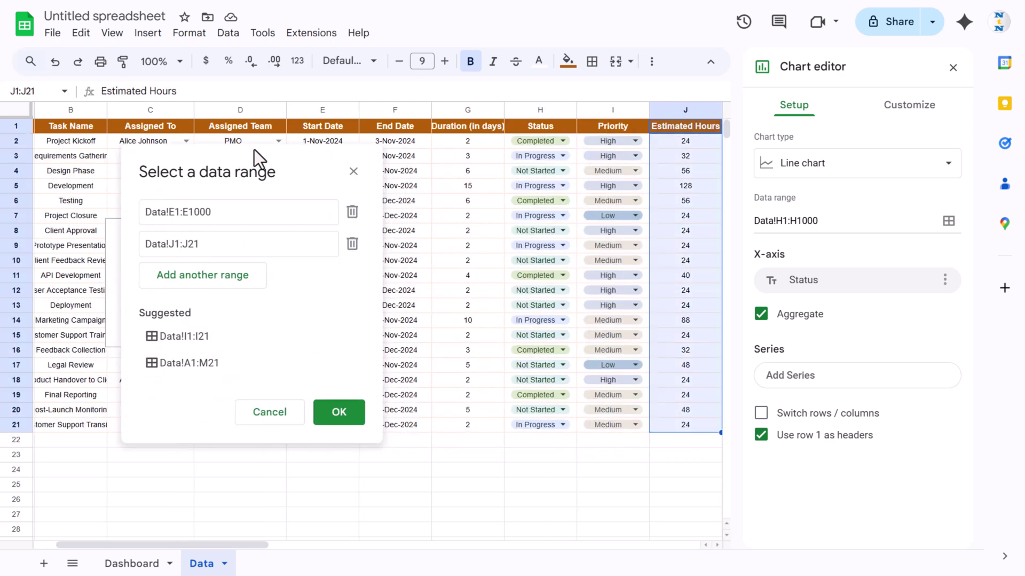
pyautogui.hotkey('ctrl', 'shift', 'Down')
pyautogui.click(341, 410)
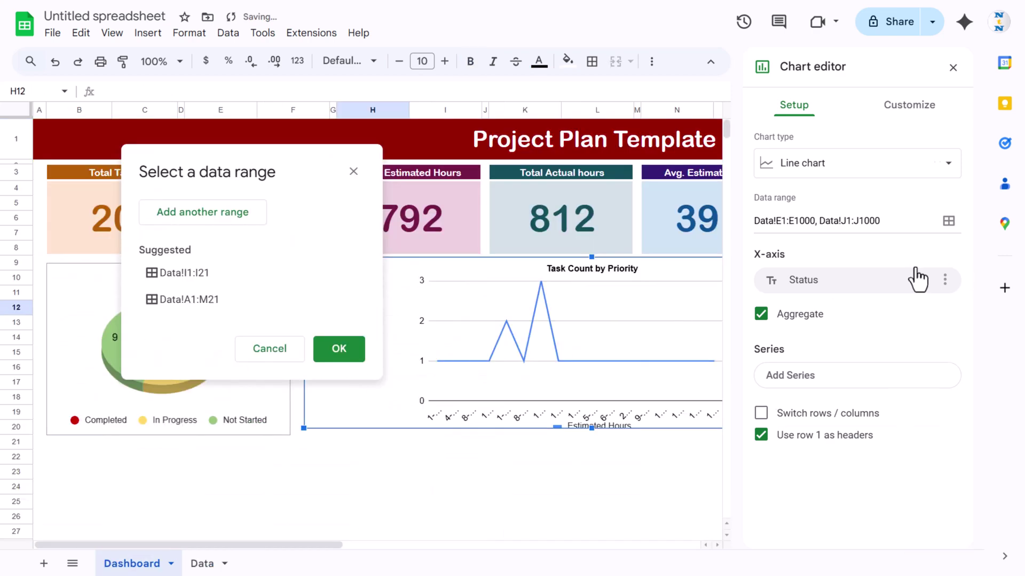
# Set the line chart's Estimated Hours series to aggregate by Sum.
pyautogui.scroll(-1, 905, 316)
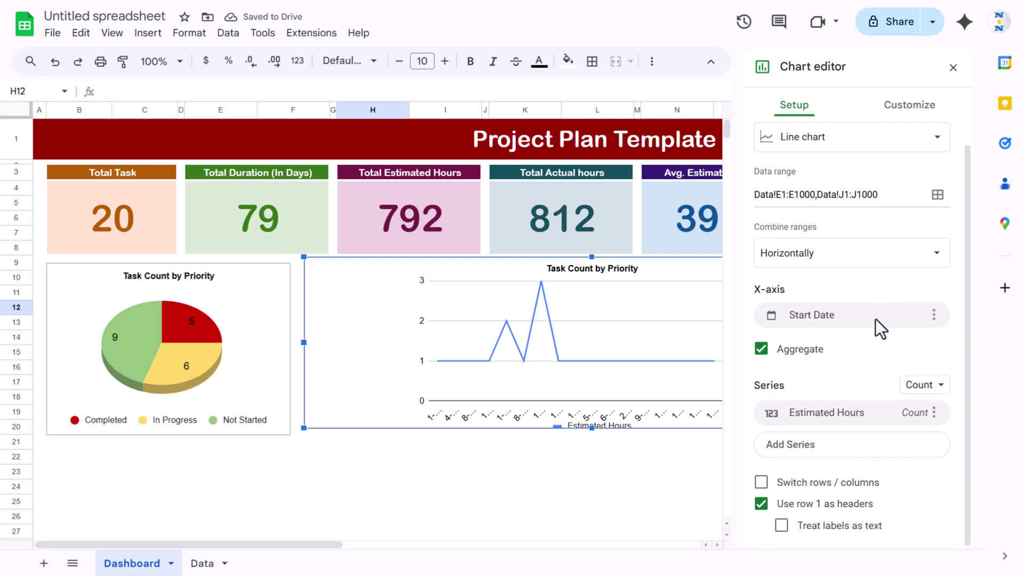
pyautogui.click(938, 388)
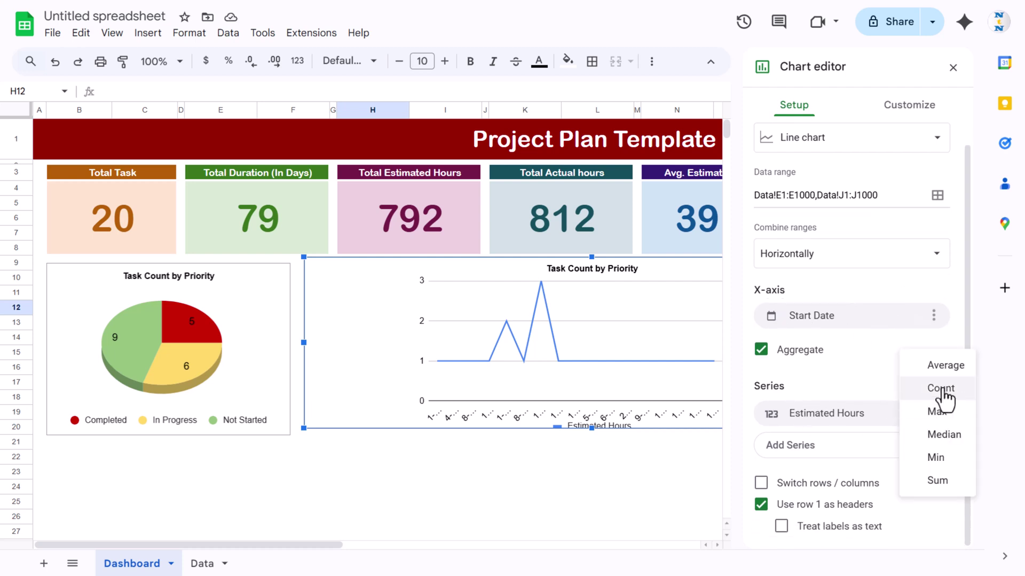
pyautogui.click(942, 481)
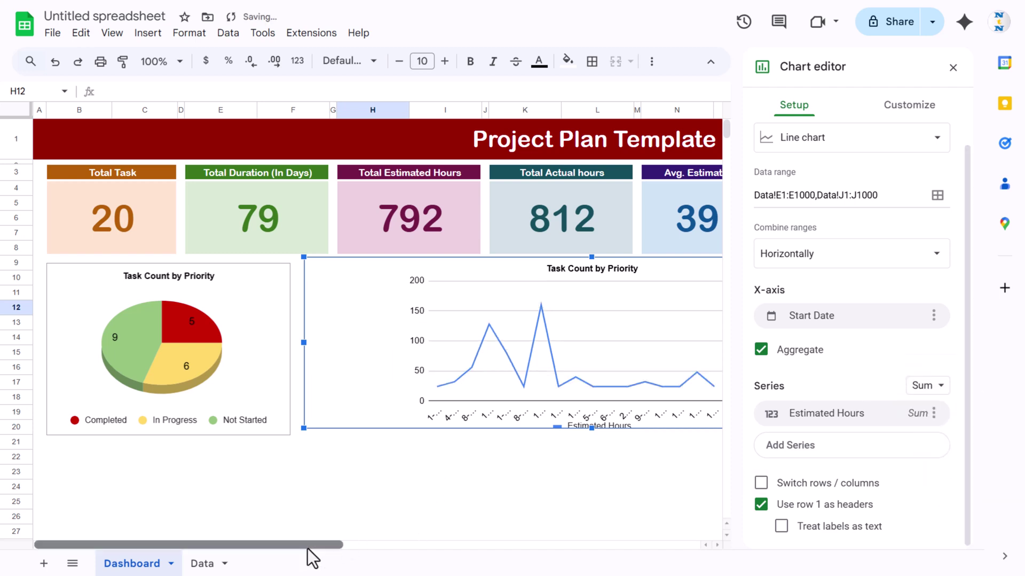
# Stretch the line chart's plot area across nearly the full chart width and delete the horizontal axis title.
pyautogui.moveTo(306, 545); pyautogui.dragTo(409, 545)
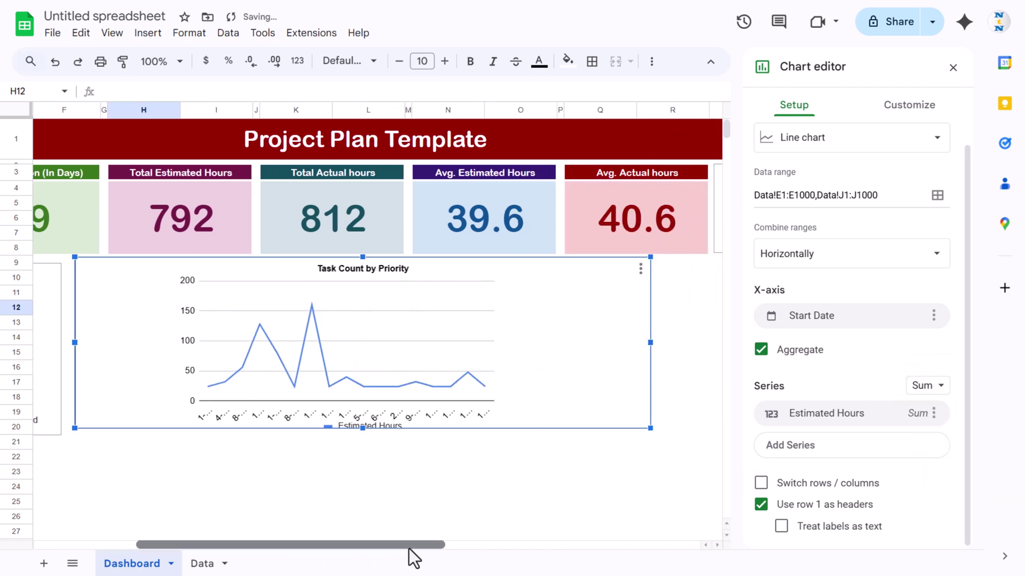
pyautogui.click(490, 292)
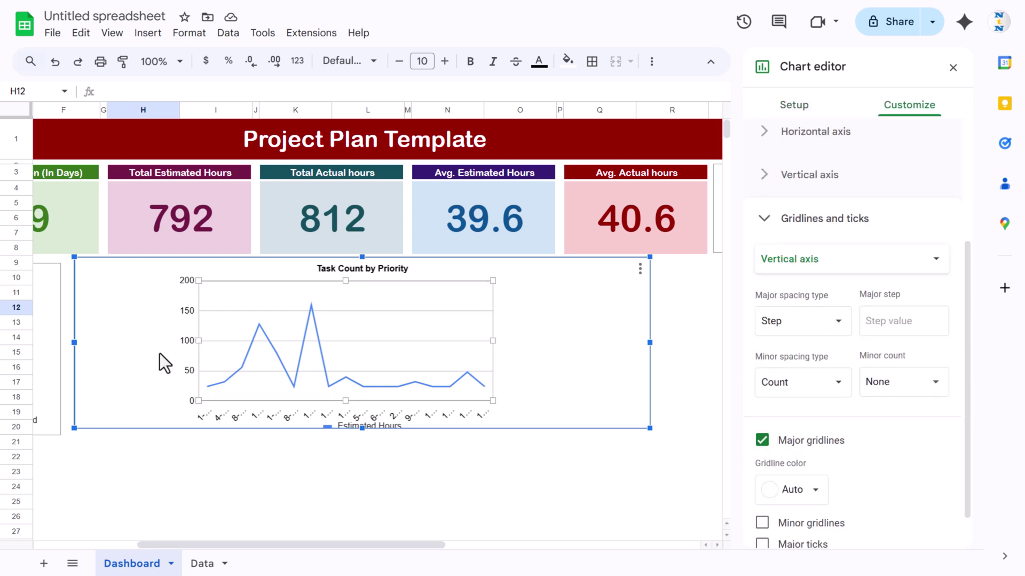
pyautogui.moveTo(188, 341); pyautogui.dragTo(103, 338)
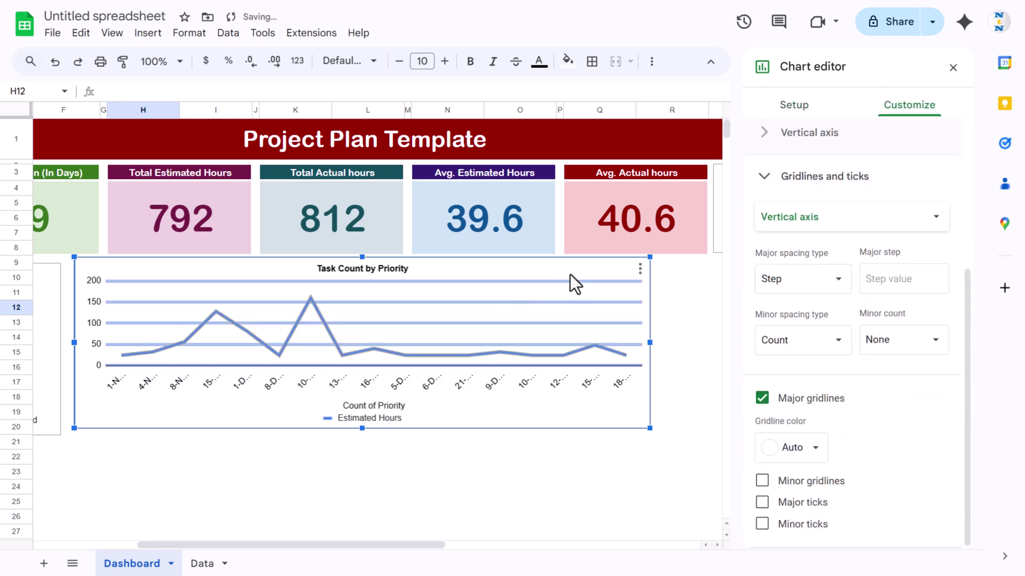
pyautogui.click(395, 406)
pyautogui.press('Delete')
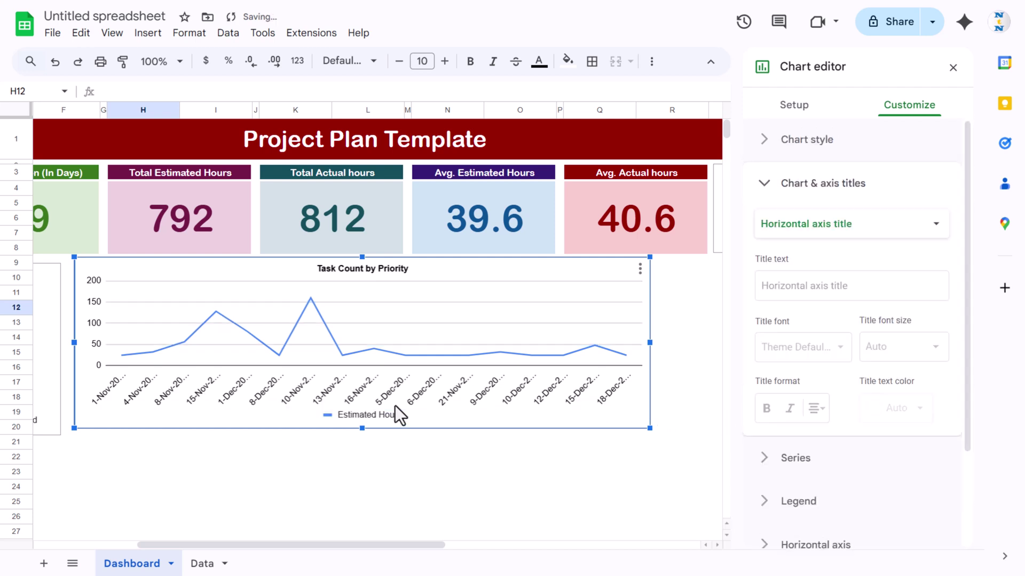
# Slant the line chart's horizontal axis labels at 30° and set their font size to 10.
pyautogui.click(557, 389)
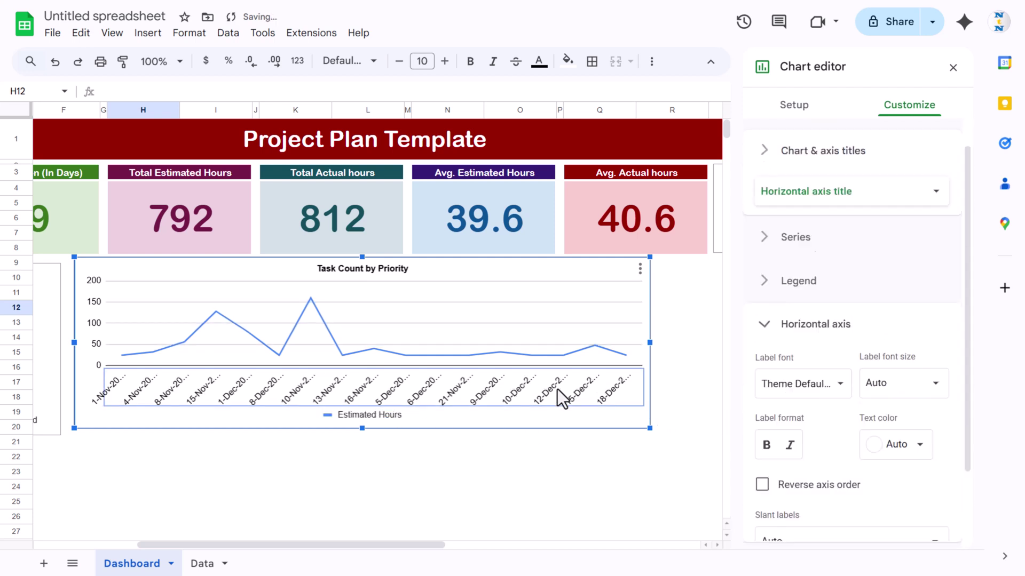
pyautogui.scroll(-2, 854, 416)
pyautogui.click(840, 418)
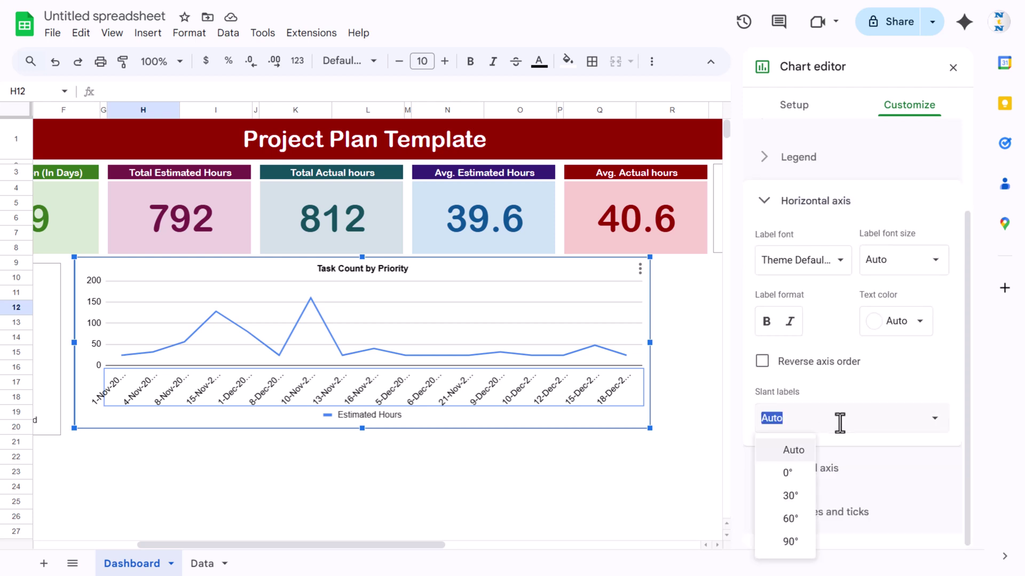
pyautogui.click(791, 496)
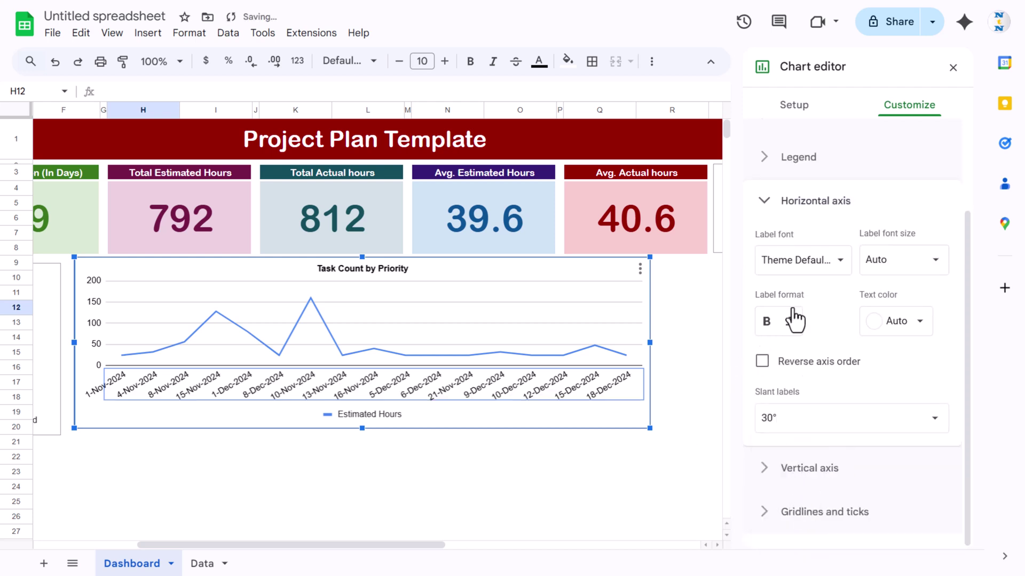
pyautogui.click(941, 271)
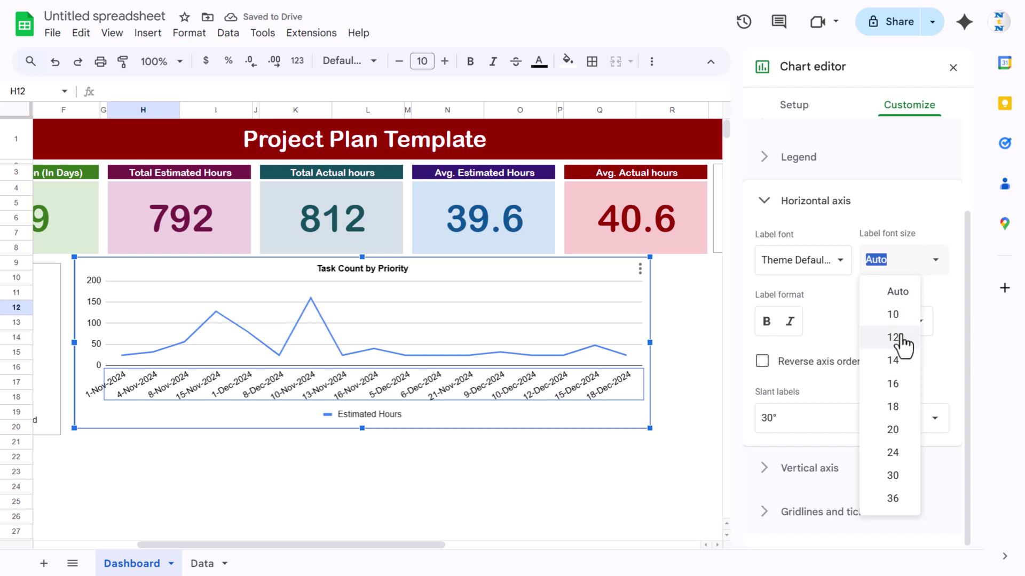
pyautogui.click(898, 315)
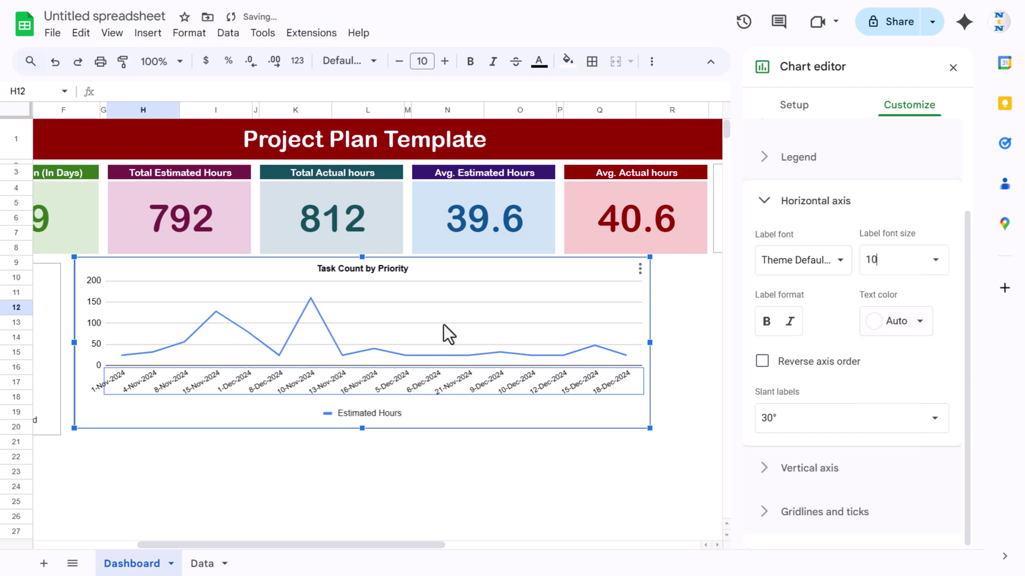
# Turn on the Smooth chart style for the estimated hours line chart.
pyautogui.click(336, 346)
pyautogui.click(929, 118)
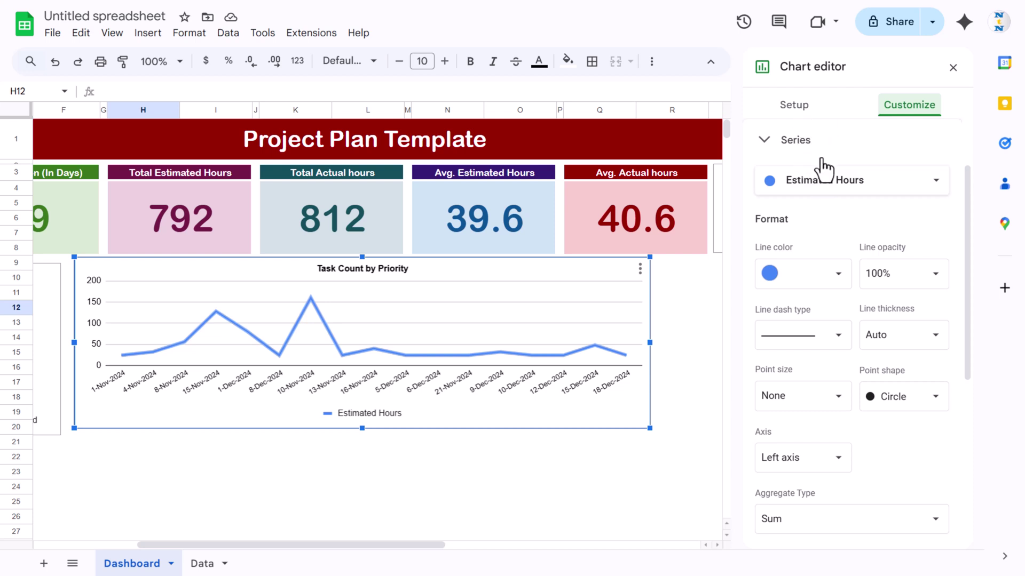
pyautogui.scroll(2, 822, 170)
pyautogui.click(827, 144)
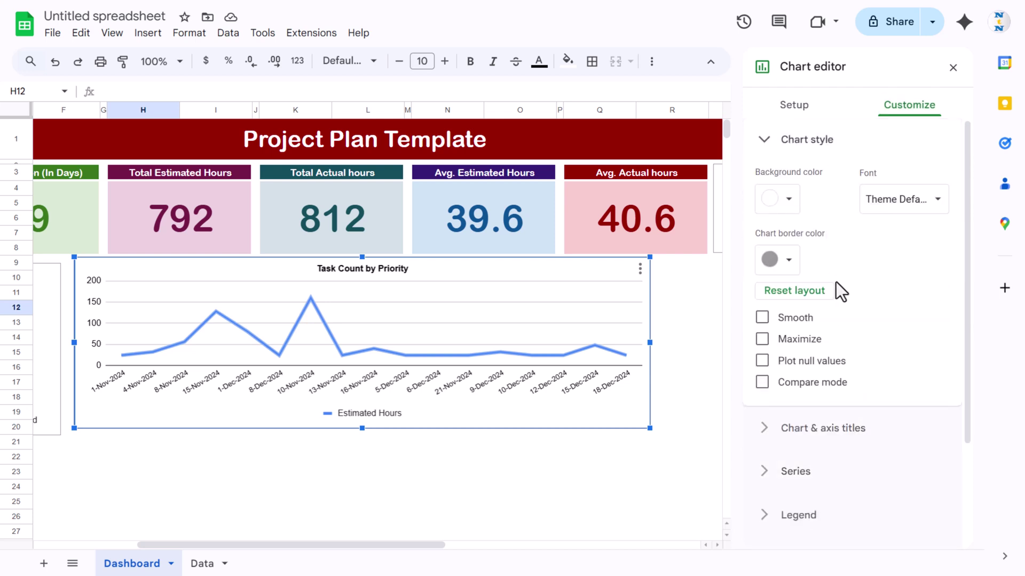
pyautogui.click(762, 318)
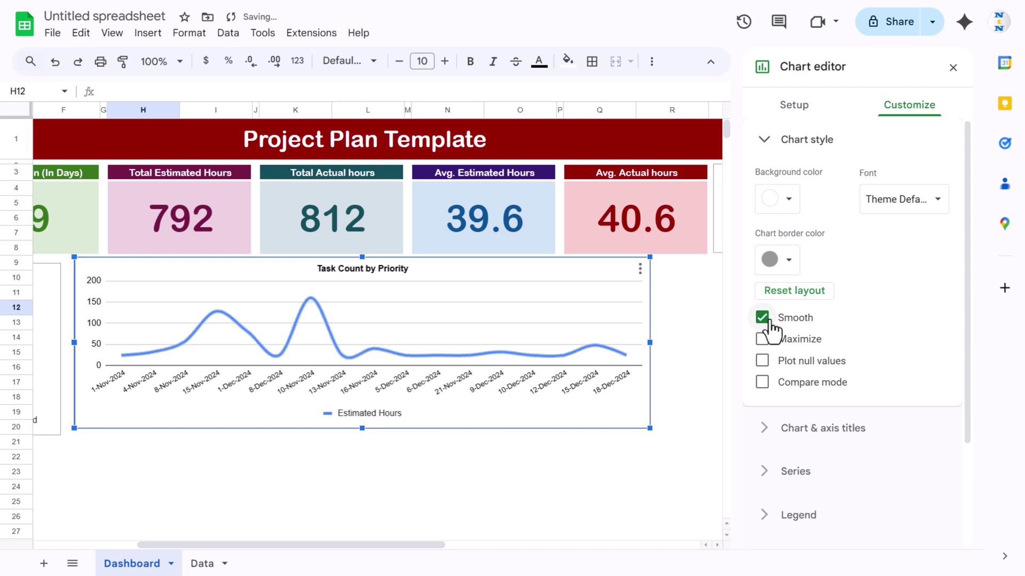
# Give the Estimated Hours series 7px points and a dark orange line color.
pyautogui.scroll(-3, 898, 290)
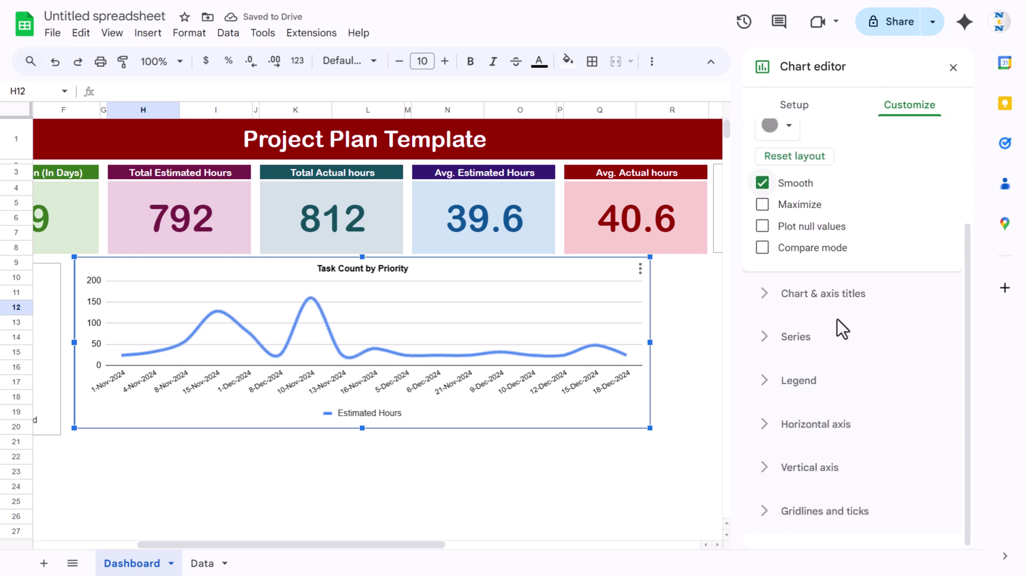
pyautogui.click(799, 341)
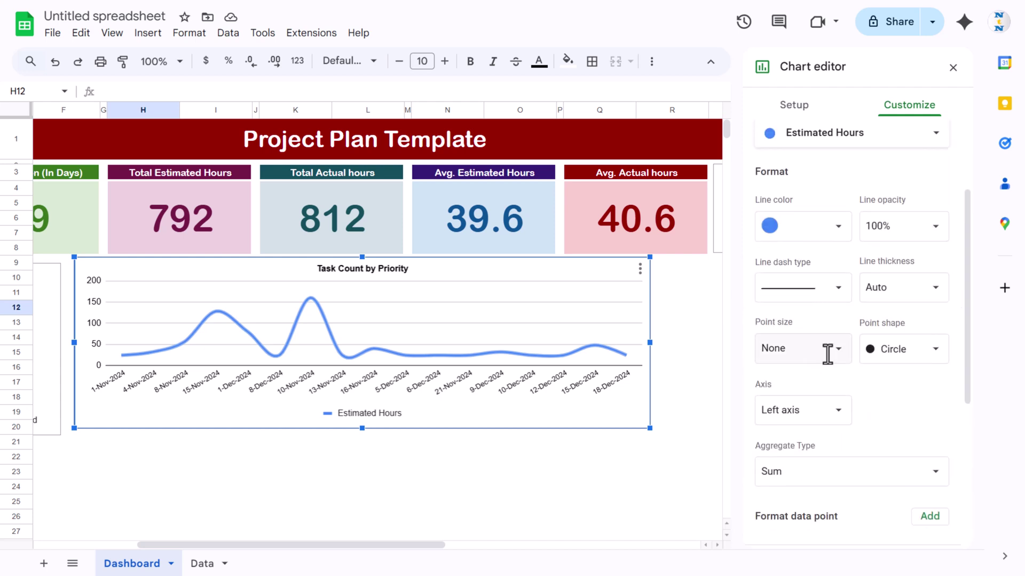
pyautogui.click(824, 349)
pyautogui.click(793, 427)
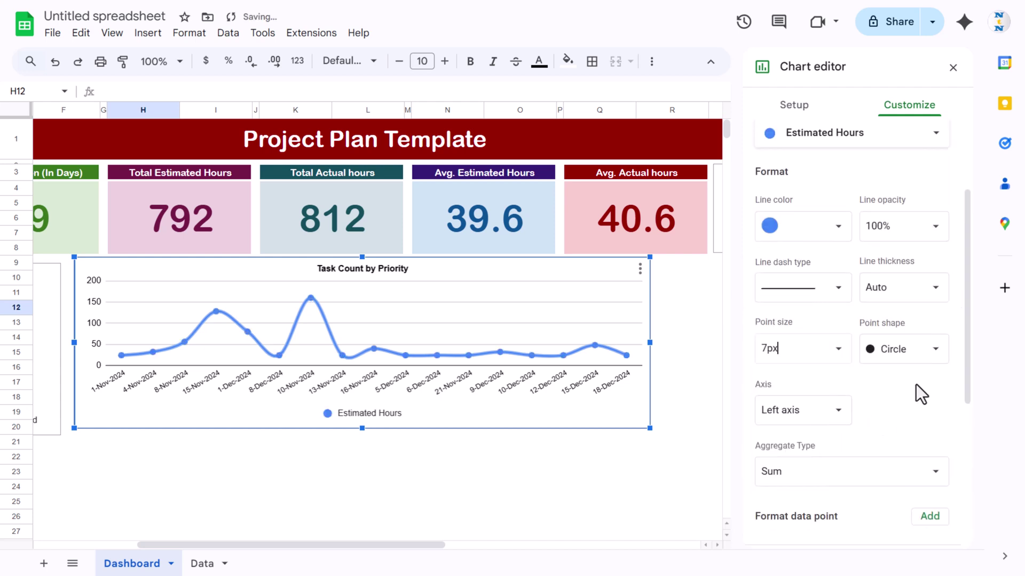
pyautogui.click(838, 229)
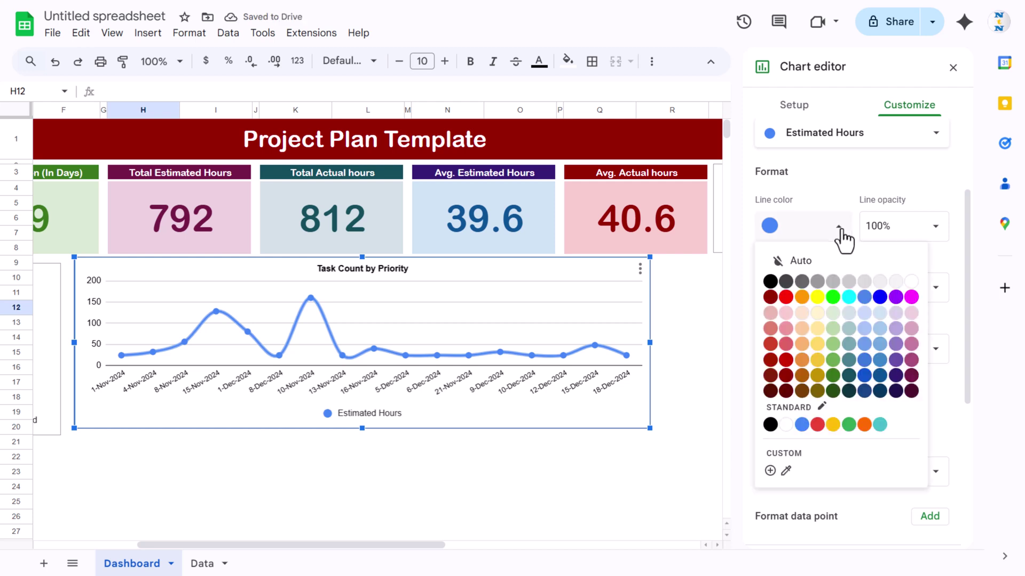
pyautogui.click(802, 362)
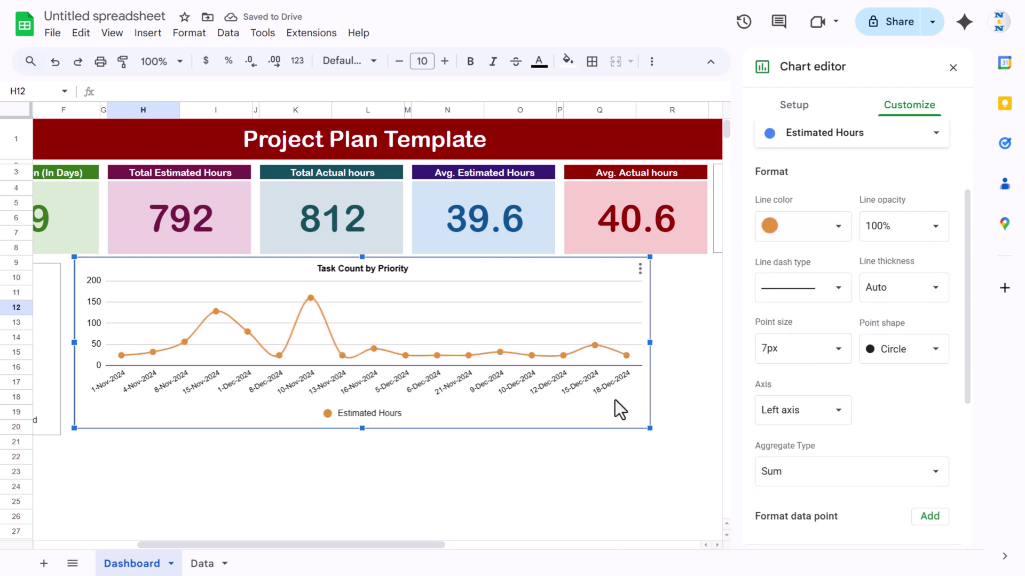
# Retitle the line chart "Estimated Hours by Date" and close the chart editor.
pyautogui.click(385, 270)
pyautogui.click(404, 268)
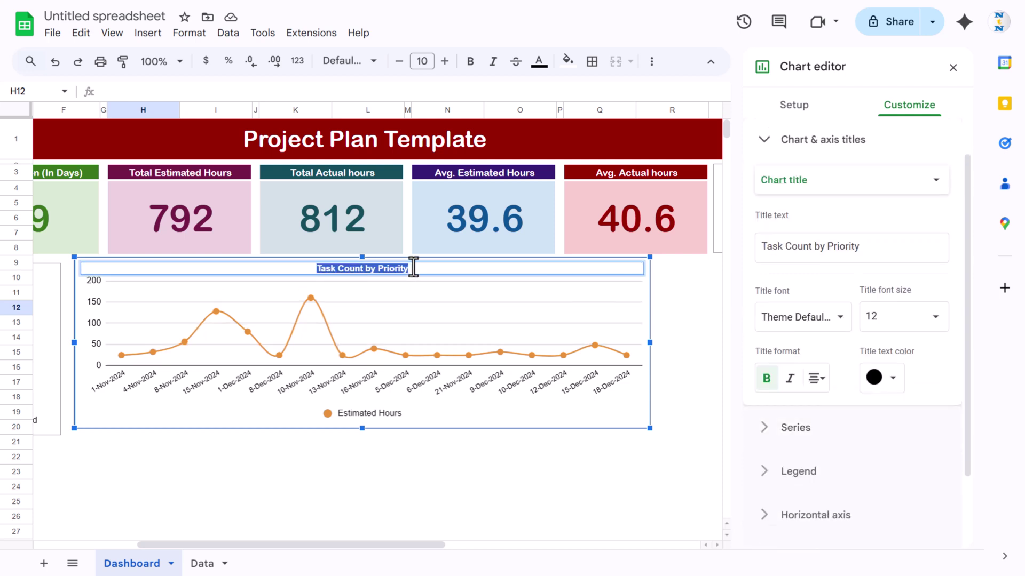
pyautogui.write('Estimated Hours by Date')
pyautogui.press('Return')
pyautogui.press('Escape')
pyautogui.click(746, 339)
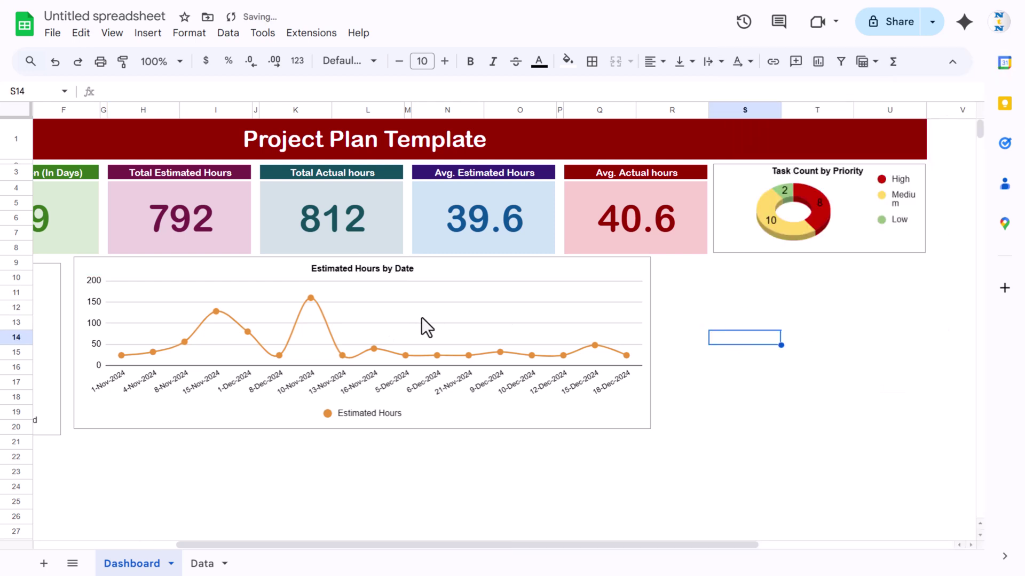
# Move the line chart slightly down and left so its top and bottom edges align with the neighbouring status pie chart.
pyautogui.click(280, 421)
pyautogui.moveTo(279, 422); pyautogui.dragTo(274, 434)
pyautogui.click(722, 413)
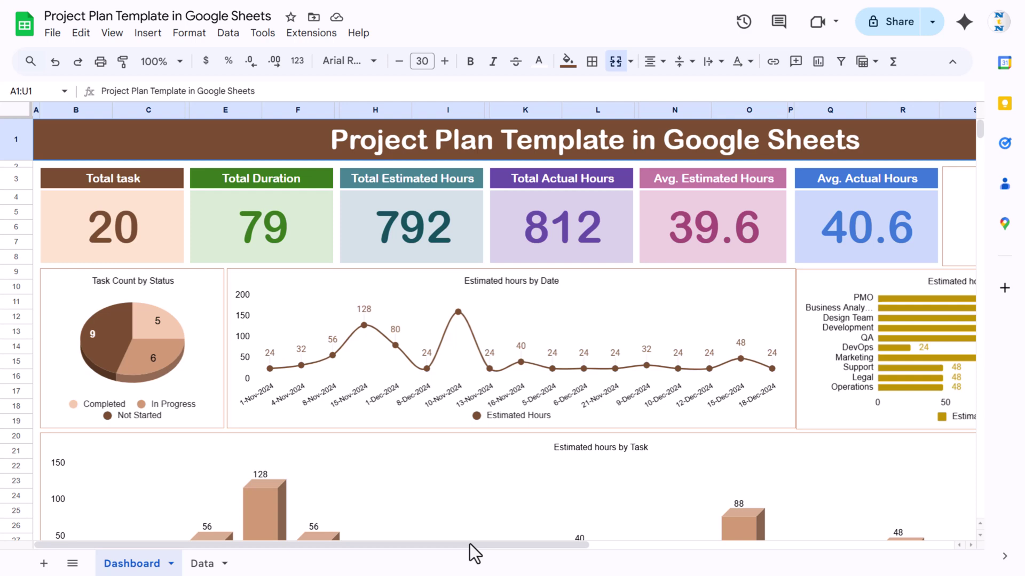
# Check the finished template for reference, and add data labels to the line chart's Estimated Hours series.
pyautogui.hscroll(5, 469, 543)
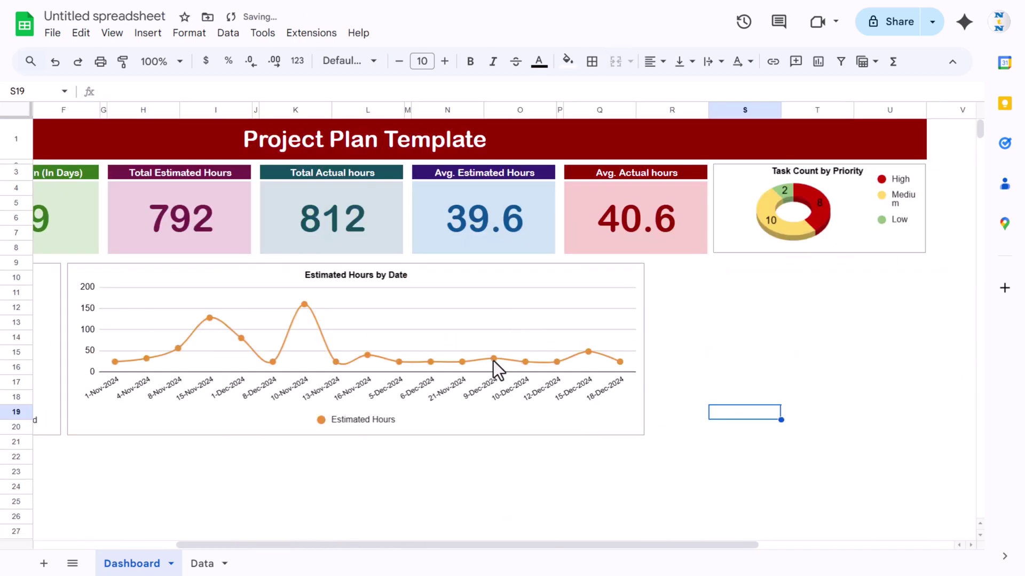
pyautogui.click(494, 362)
pyautogui.rightClick(494, 362)
pyautogui.press('Down')
pyautogui.press('Down')
pyautogui.press('Down')
pyautogui.press('Down')
pyautogui.press('Return')
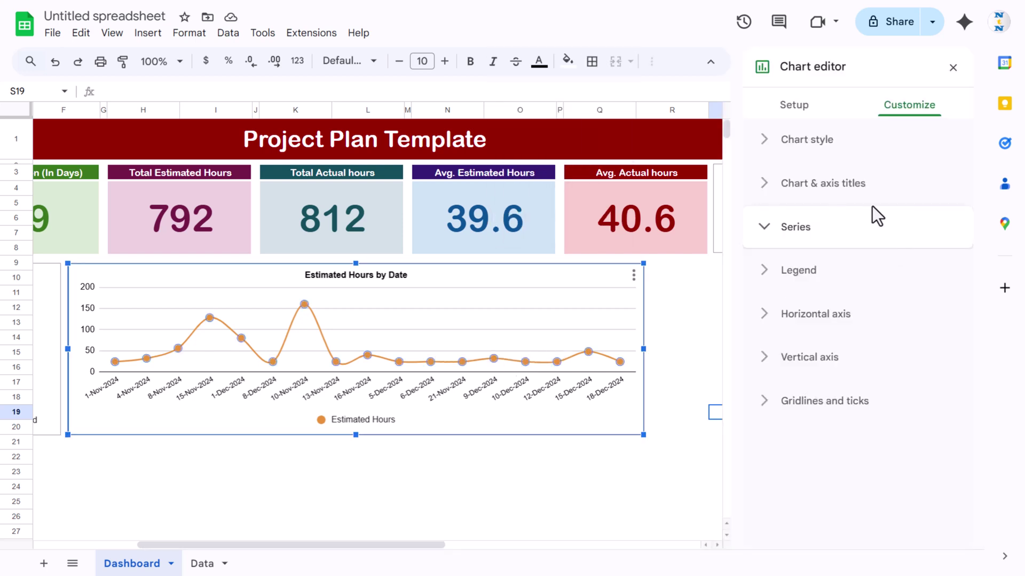
pyautogui.scroll(-5, 857, 536)
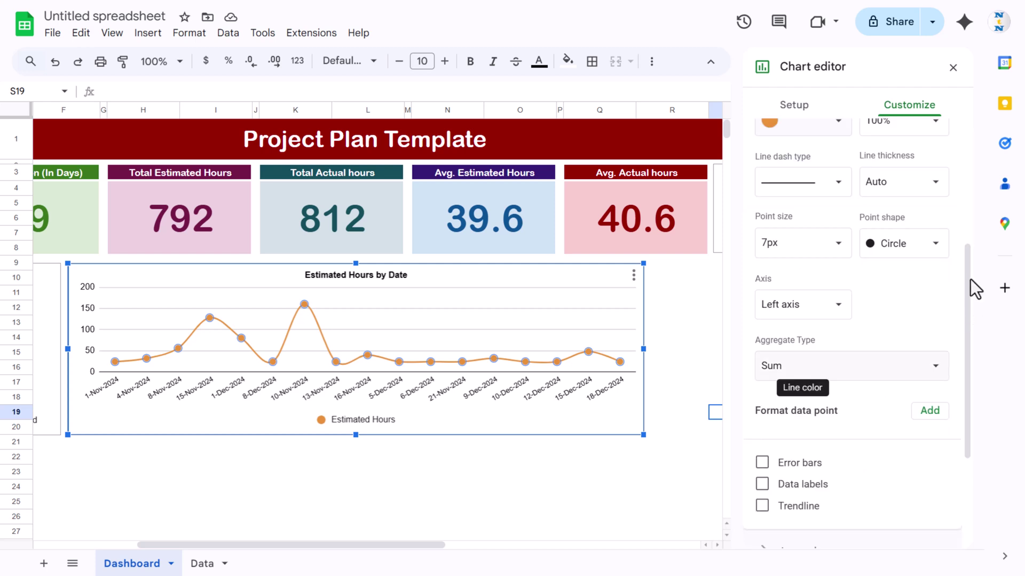
pyautogui.click(762, 484)
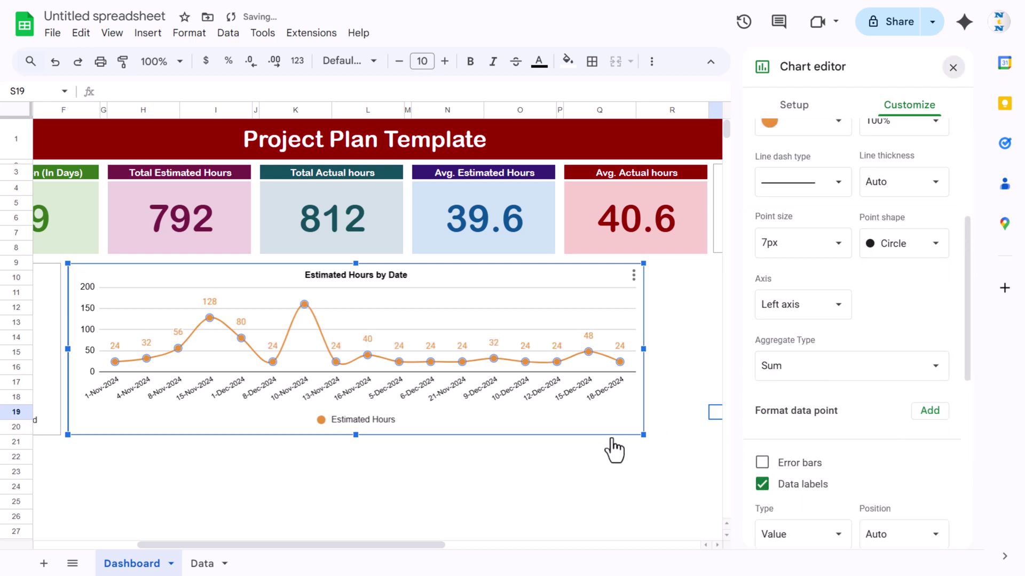
pyautogui.press('Escape')
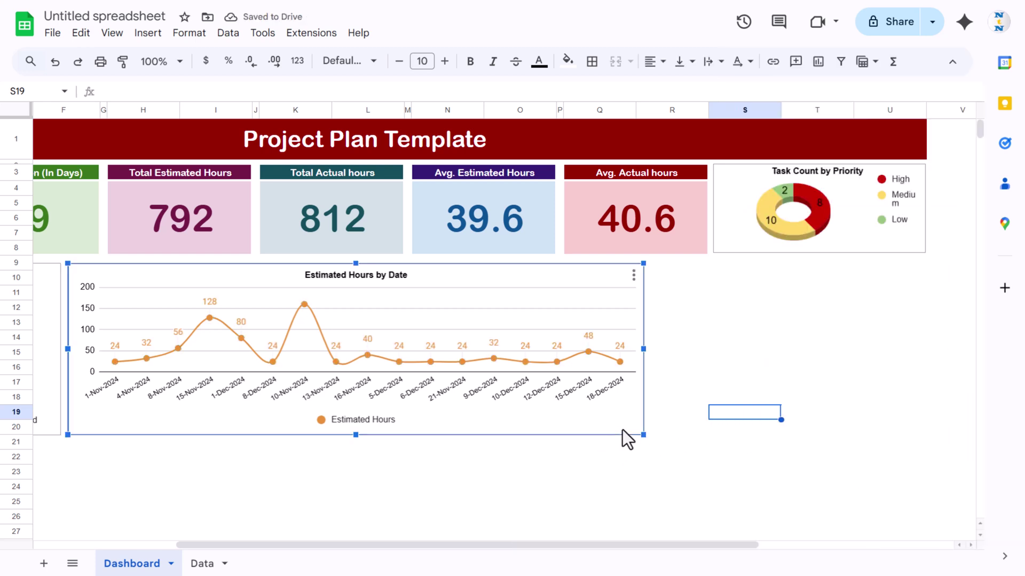
# Paste a copy of the Estimated Hours by Date chart and align it beside the original, below the priority donut chart.
pyautogui.click(716, 293)
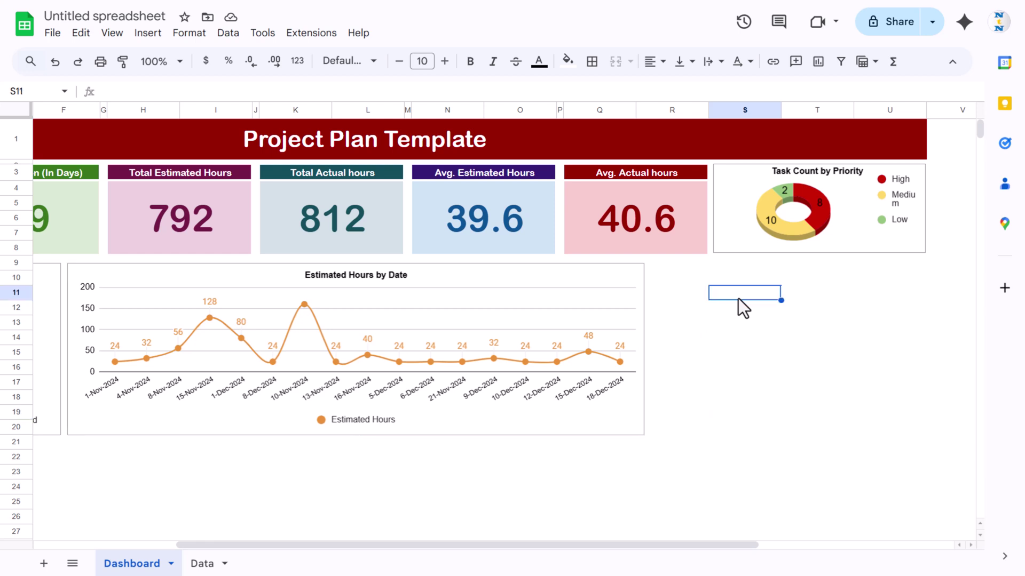
pyautogui.hotkey('ctrl', 'v')
pyautogui.moveTo(721, 271); pyautogui.dragTo(712, 259)
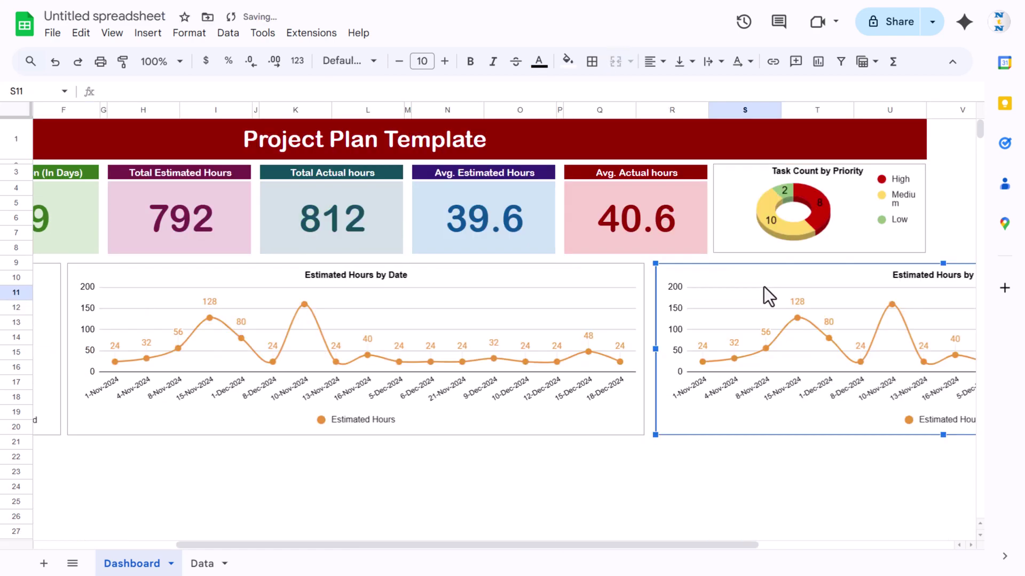
# Change the copied chart's type from smooth line to bar chart.
pyautogui.doubleClick(791, 323)
pyautogui.click(807, 138)
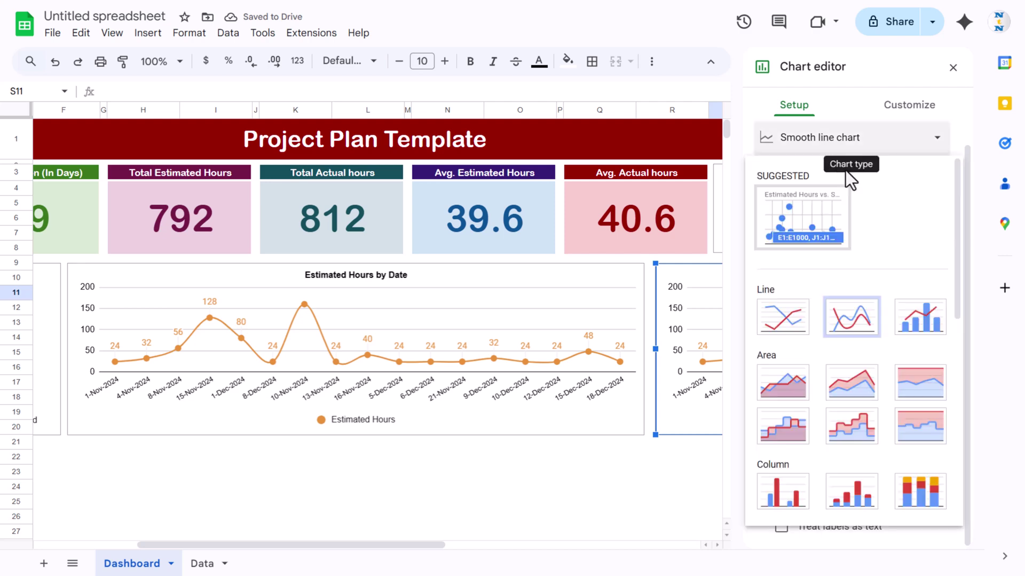
pyautogui.scroll(-3, 812, 379)
pyautogui.click(805, 392)
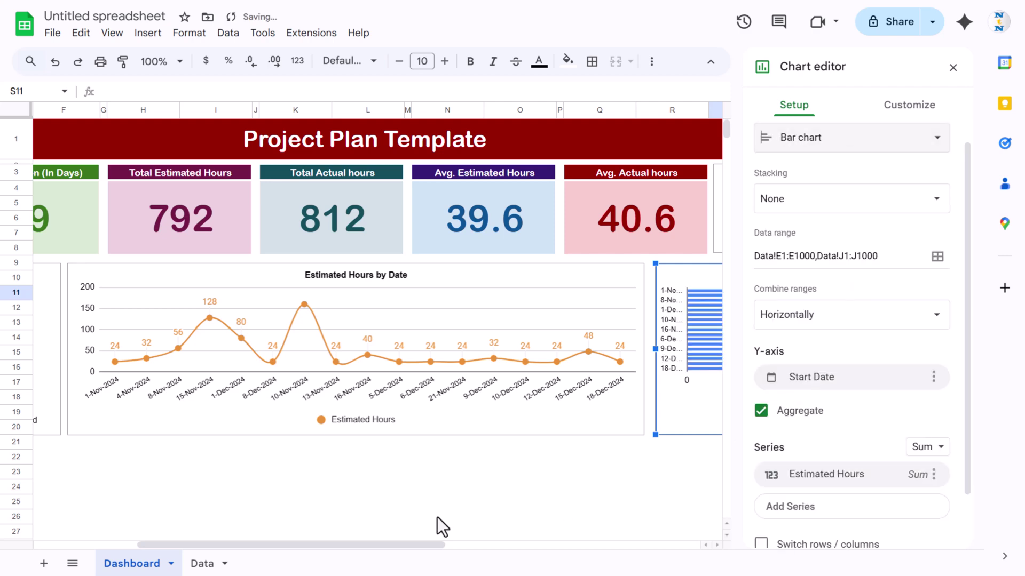
# Narrow the bar chart so its outer edge lines up with the priority donut chart at the end of column U.
pyautogui.moveTo(362, 545); pyautogui.dragTo(477, 550)
pyautogui.moveTo(407, 544); pyautogui.dragTo(483, 549)
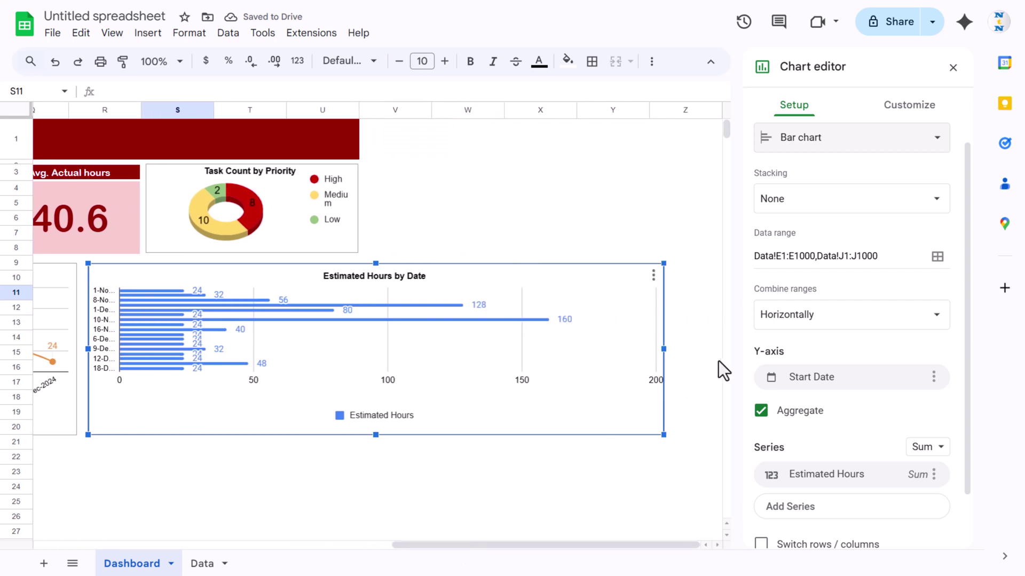
pyautogui.moveTo(495, 350); pyautogui.dragTo(357, 349)
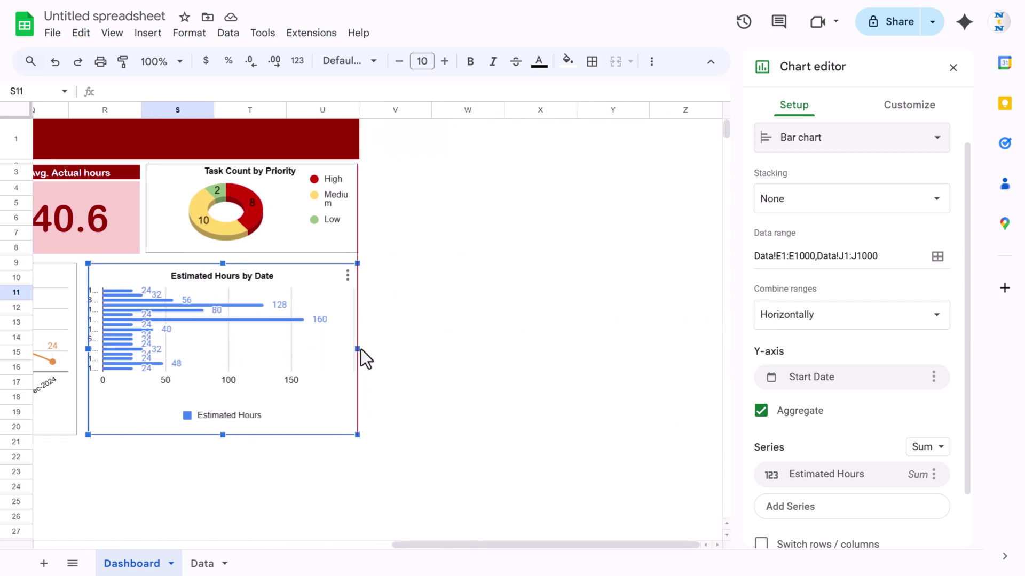
pyautogui.click(937, 257)
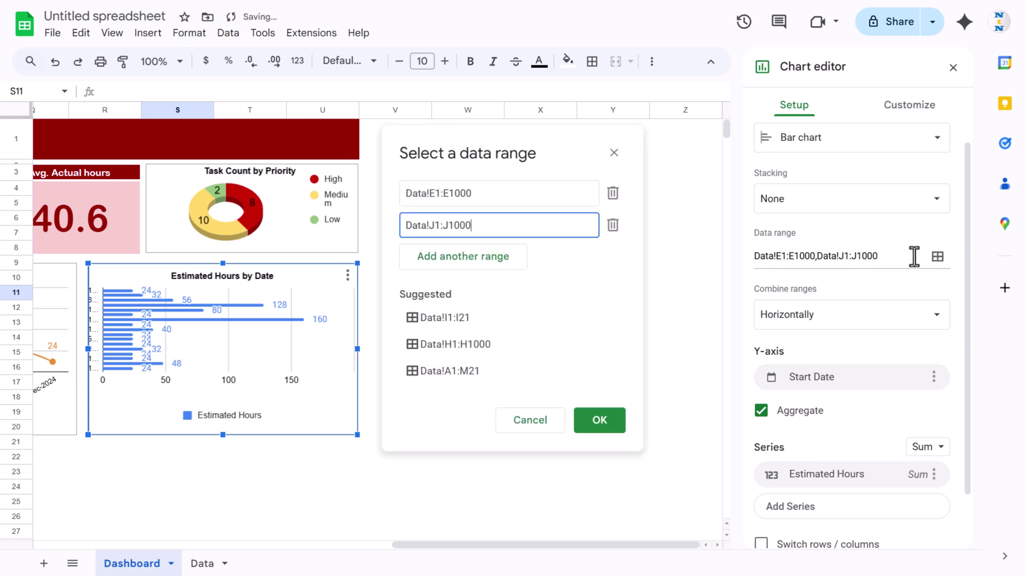
pyautogui.click(502, 190)
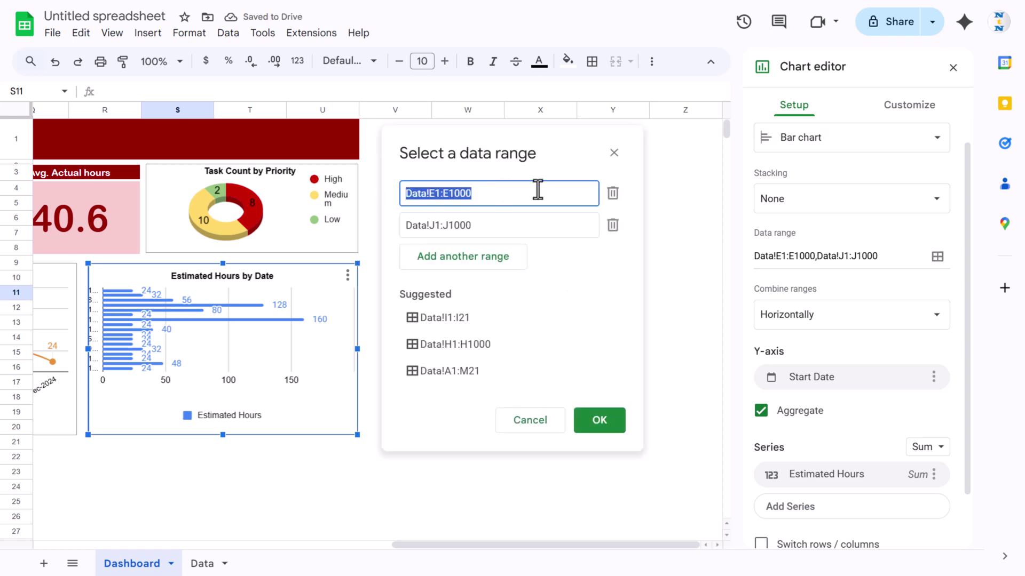
pyautogui.click(613, 153)
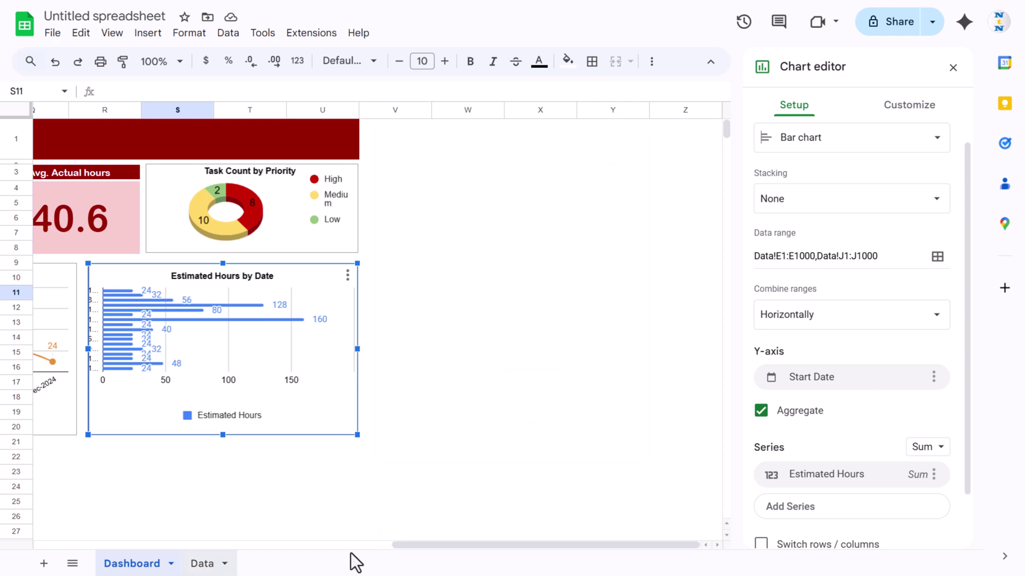
# Delete the stray Task Count by Priority chart from the Data sheet.
pyautogui.click(210, 565)
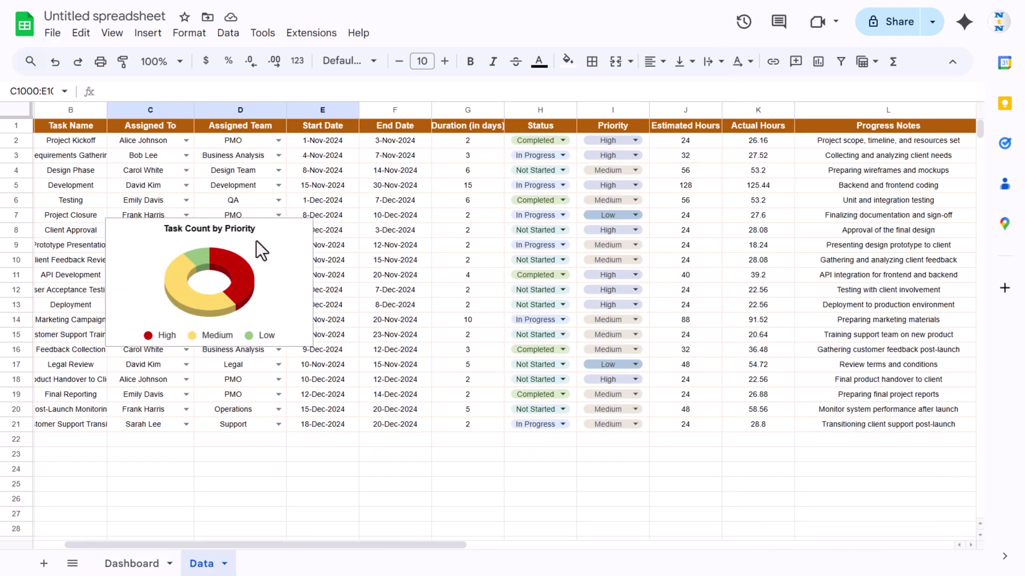
pyautogui.click(274, 243)
pyautogui.press('Delete')
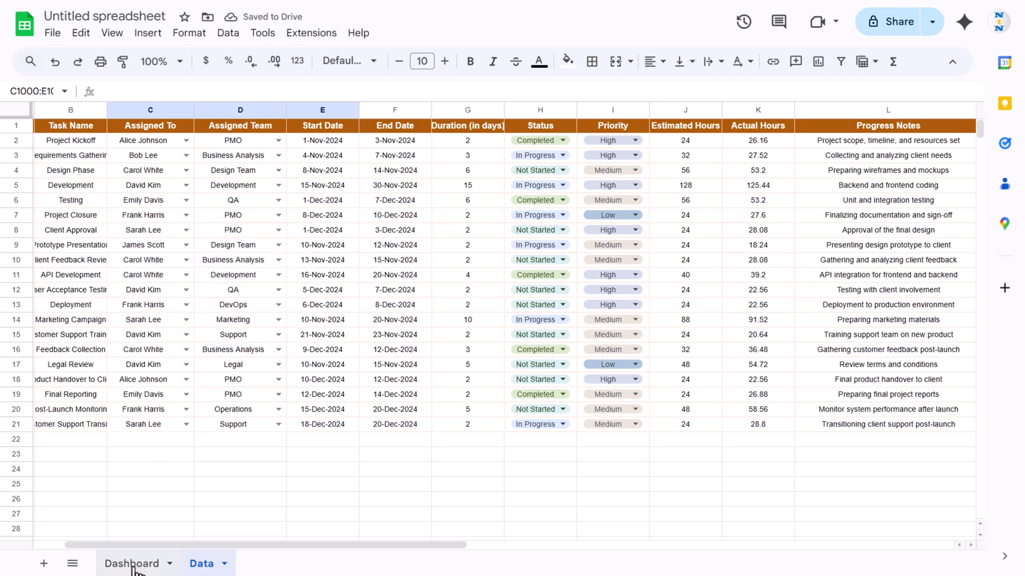
# On the Dashboard sheet, change the bar chart's first data range to Data!D1:D1000, keeping Data!J1:J1000 as the second range.
pyautogui.hotkey('ctrl', 'shift', 'pageup')
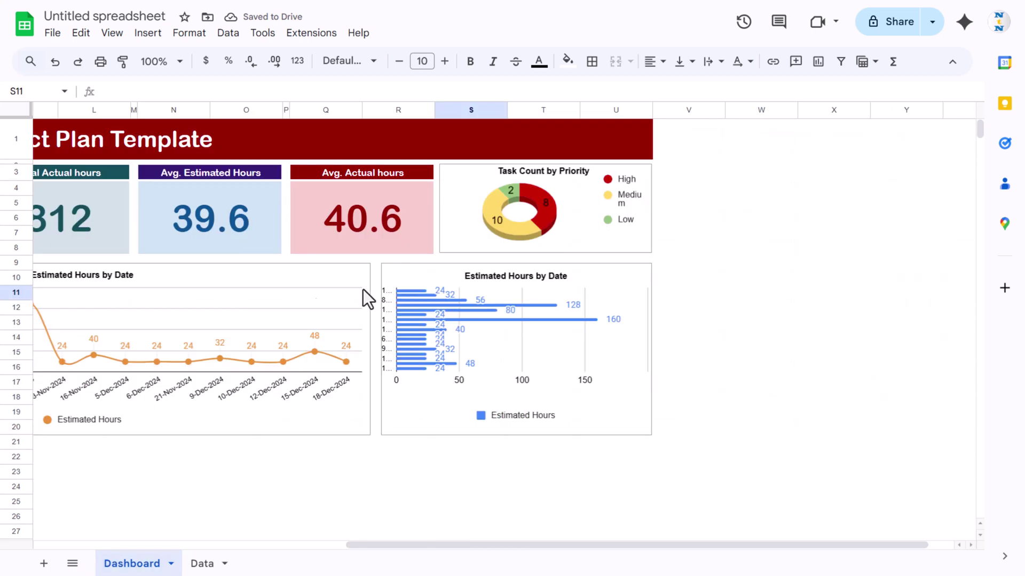
pyautogui.doubleClick(424, 278)
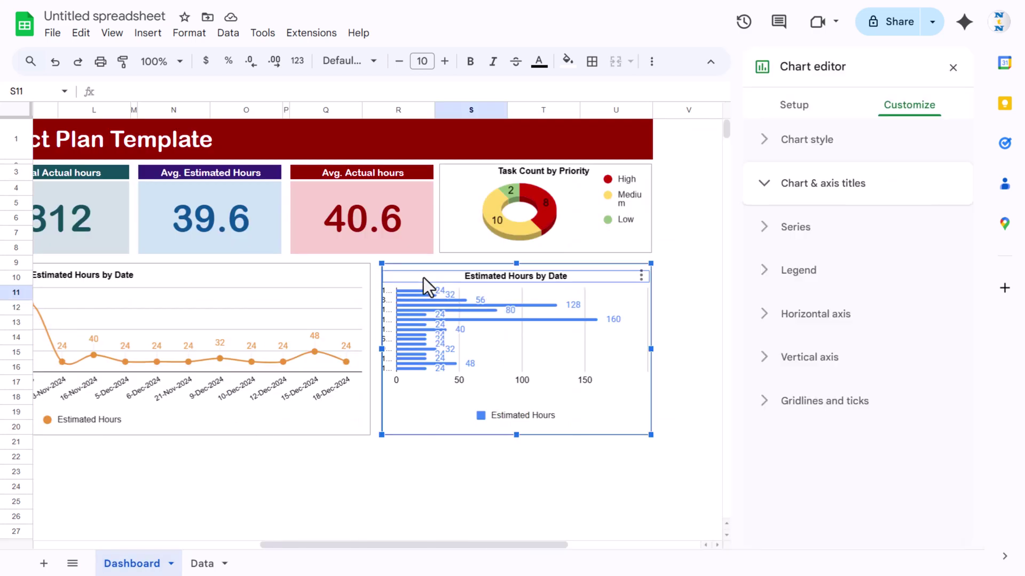
pyautogui.click(795, 108)
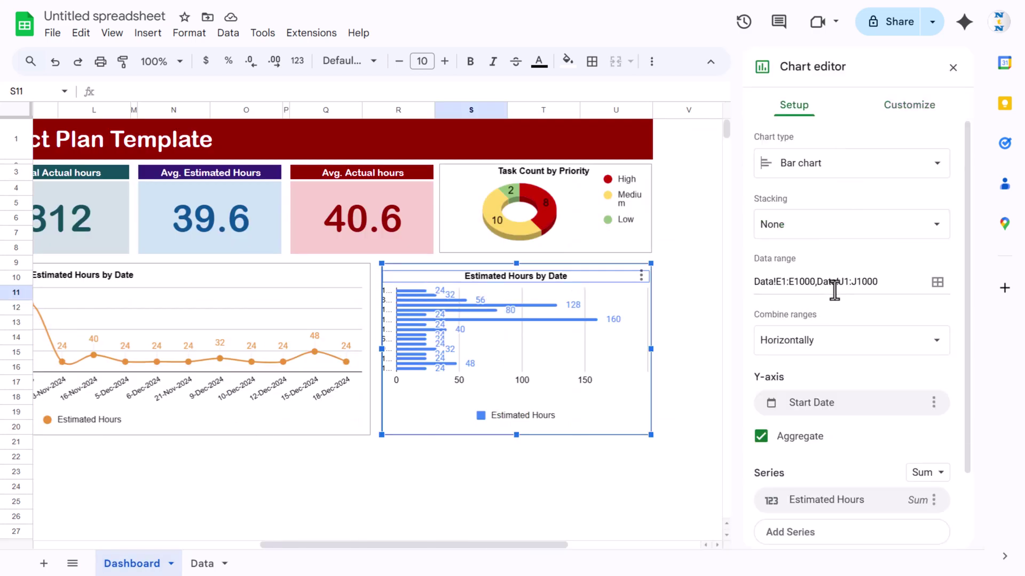
pyautogui.click(937, 283)
pyautogui.click(435, 193)
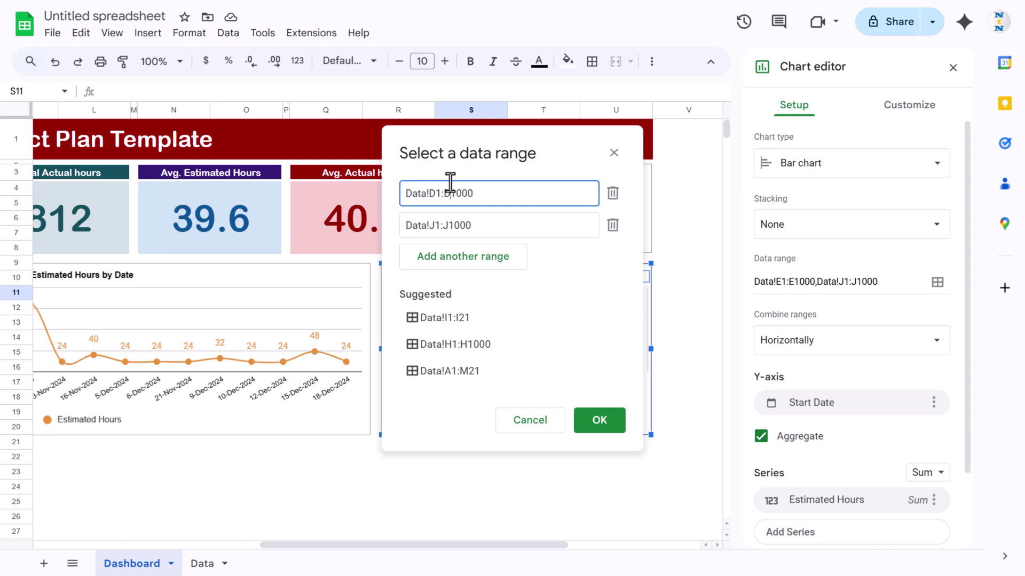
pyautogui.click(605, 427)
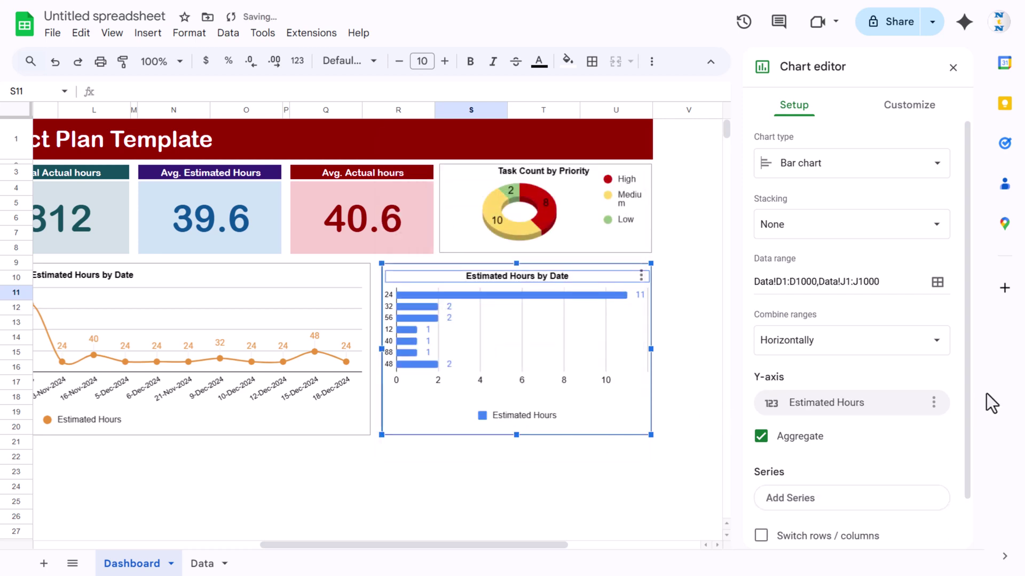
# Set the bar chart's Y-axis to Assigned Team and add Estimated Hours as its series.
pyautogui.scroll(-1, 940, 376)
pyautogui.click(942, 355)
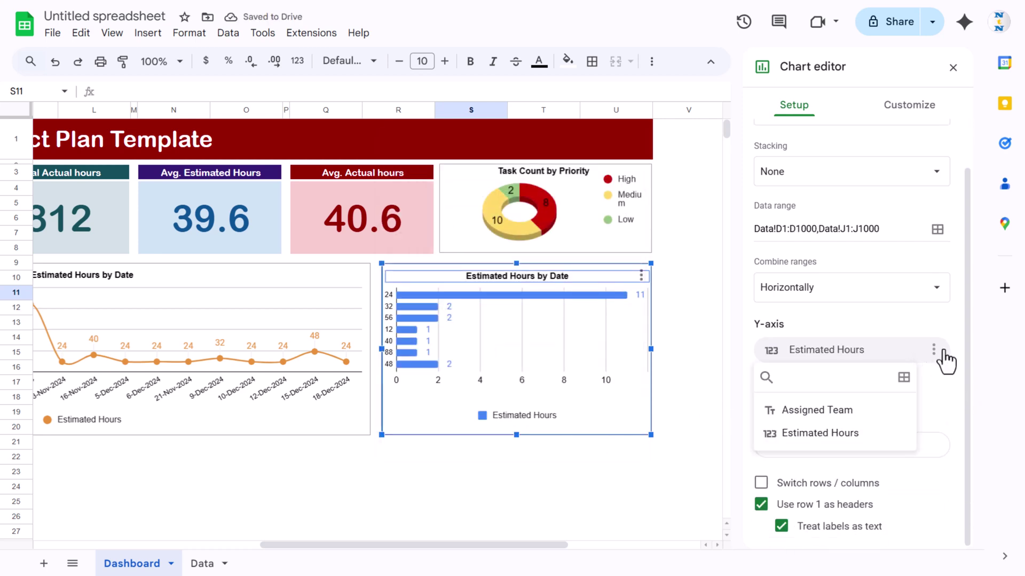
pyautogui.click(829, 411)
pyautogui.click(837, 472)
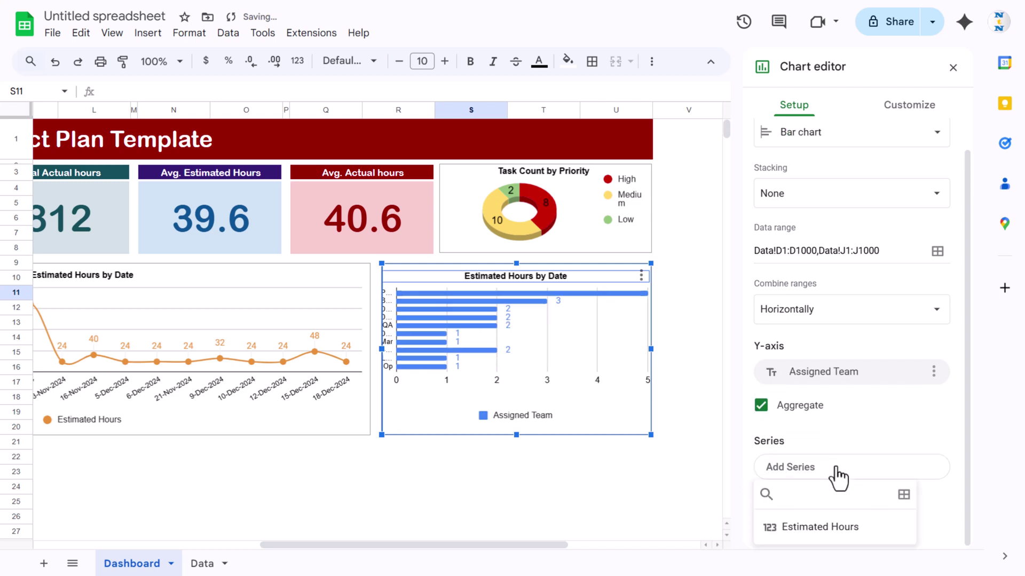
pyautogui.click(840, 526)
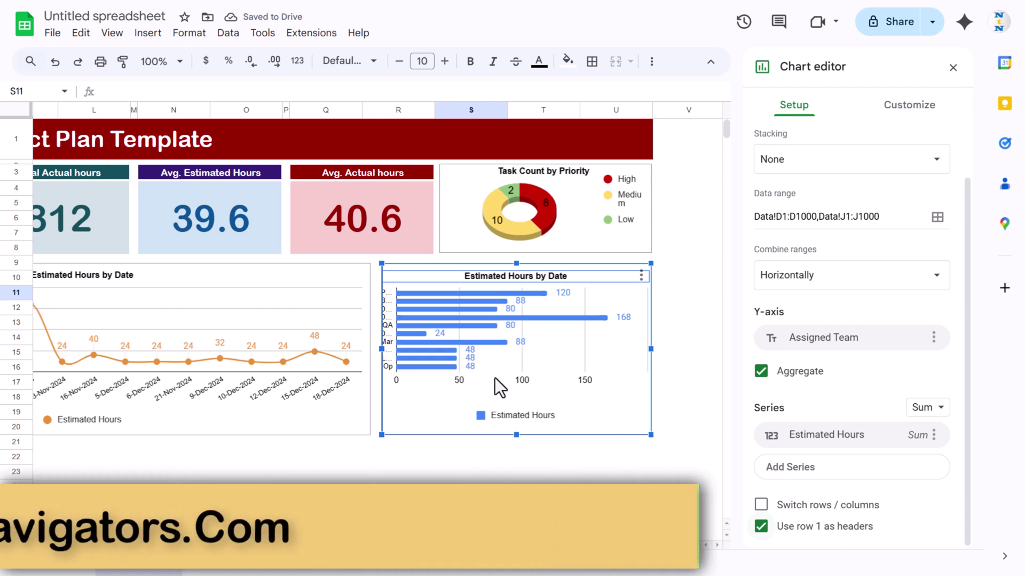
# Remove the bar chart's major gridlines, then narrow the plot area to fit full team names and extend it down toward the legend.
pyautogui.click(521, 364)
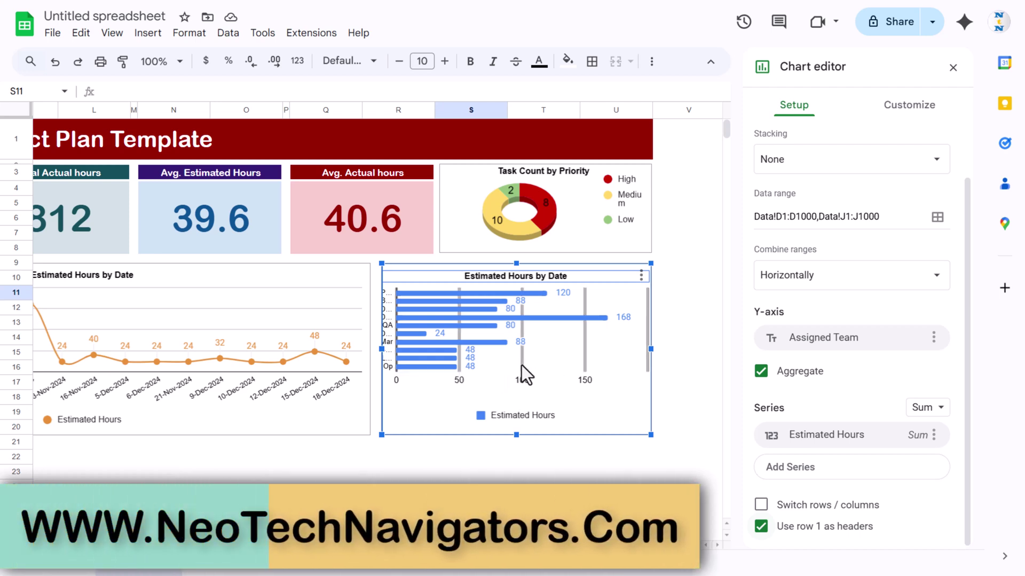
pyautogui.scroll(-2, 859, 410)
pyautogui.click(803, 400)
pyautogui.click(556, 342)
pyautogui.moveTo(399, 331); pyautogui.dragTo(453, 332)
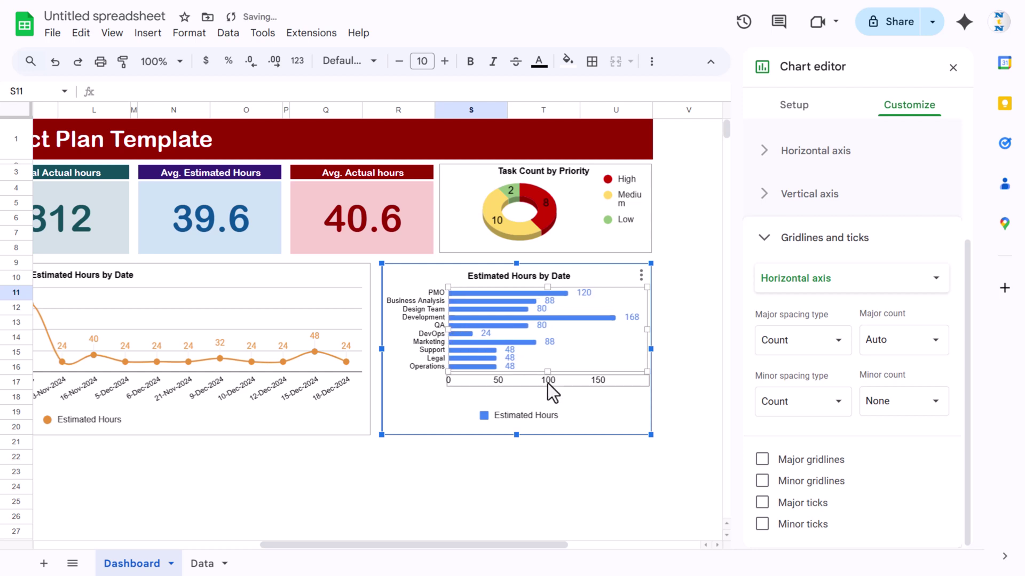
pyautogui.moveTo(547, 371); pyautogui.dragTo(549, 411)
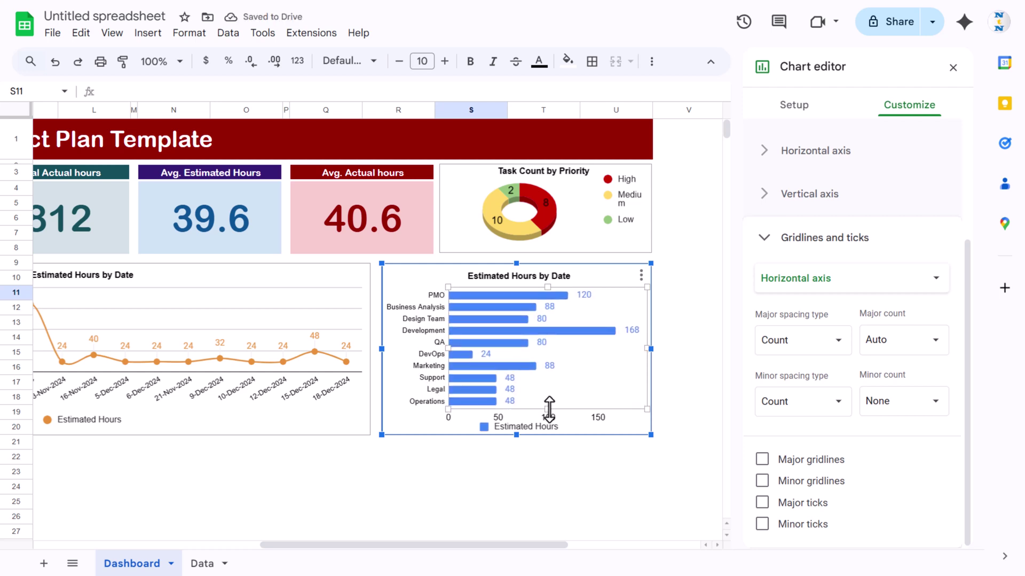
# Set the fill color of the bar chart's Estimated Hours series to orange, matching the line chart.
pyautogui.click(533, 299)
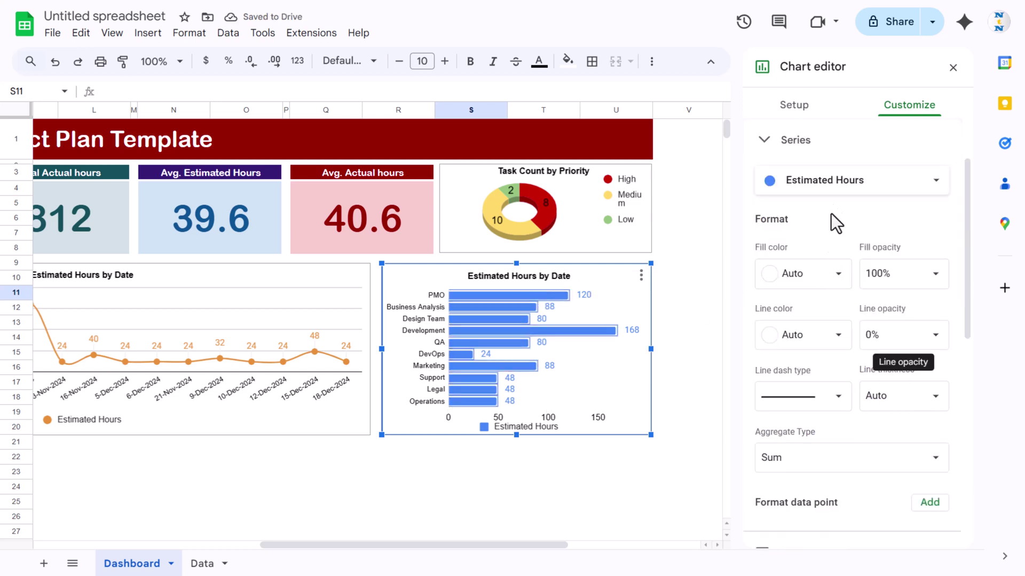
pyautogui.click(837, 274)
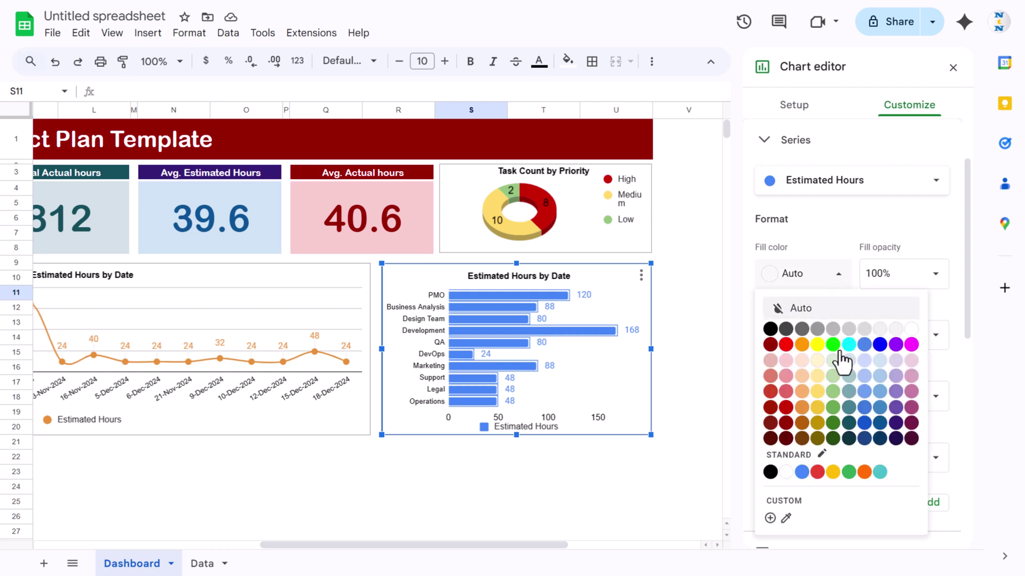
pyautogui.click(801, 408)
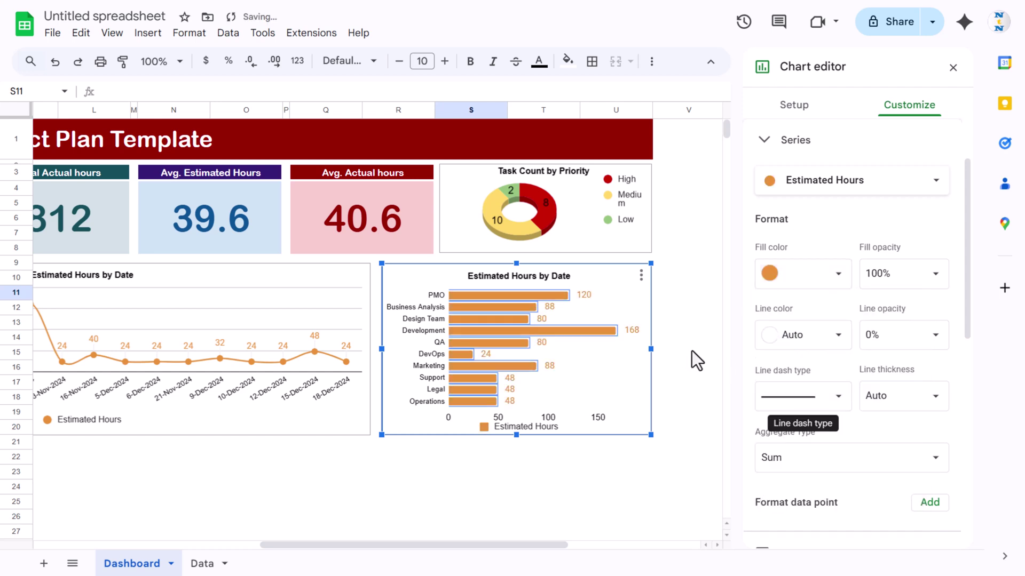
pyautogui.click(953, 68)
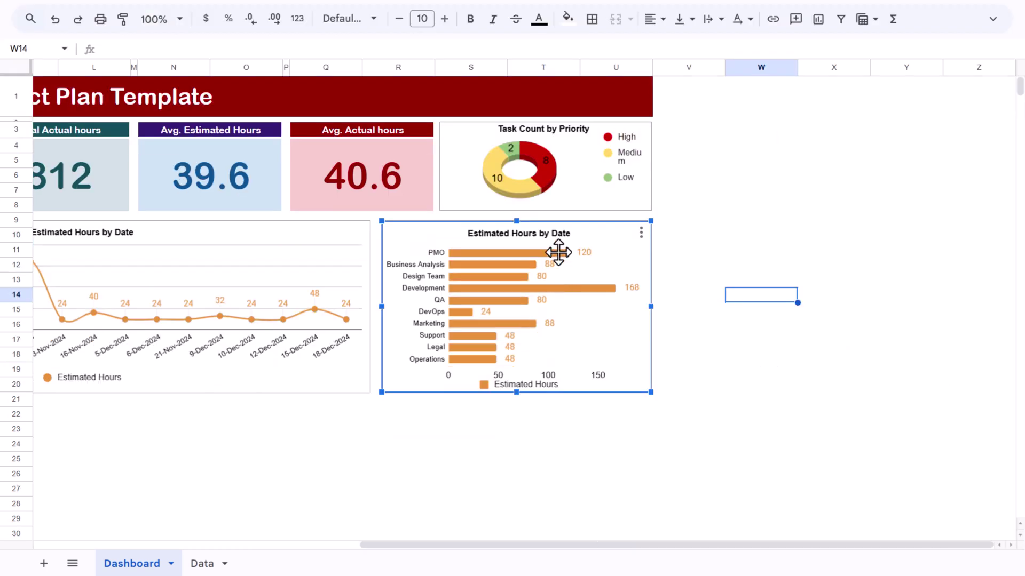
# Change the bar chart's title to "Estimated Hours by Team".
pyautogui.doubleClick(560, 238)
pyautogui.doubleClick(562, 234)
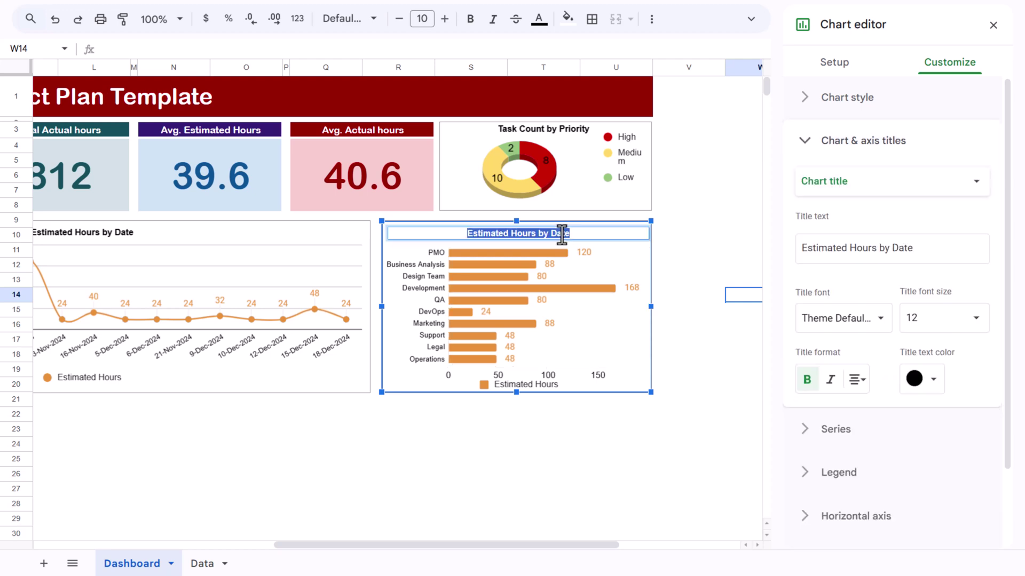
pyautogui.doubleClick(562, 234)
pyautogui.write('Team')
pyautogui.click(993, 24)
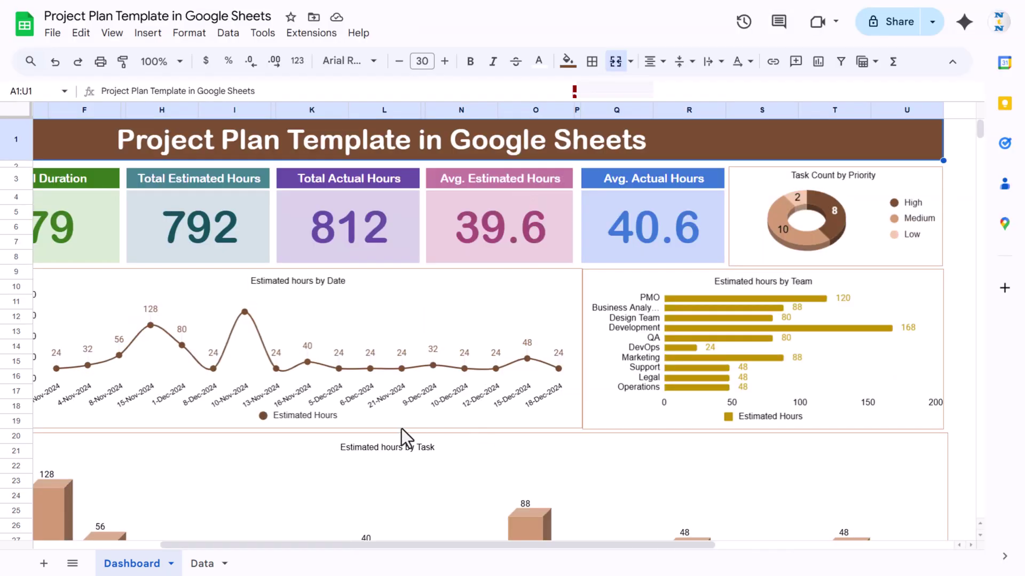
# Paste a copy of the Estimated Hours by Team chart below the other charts and stretch it across the dashboard to column U.
pyautogui.scroll(-5, 511, 415)
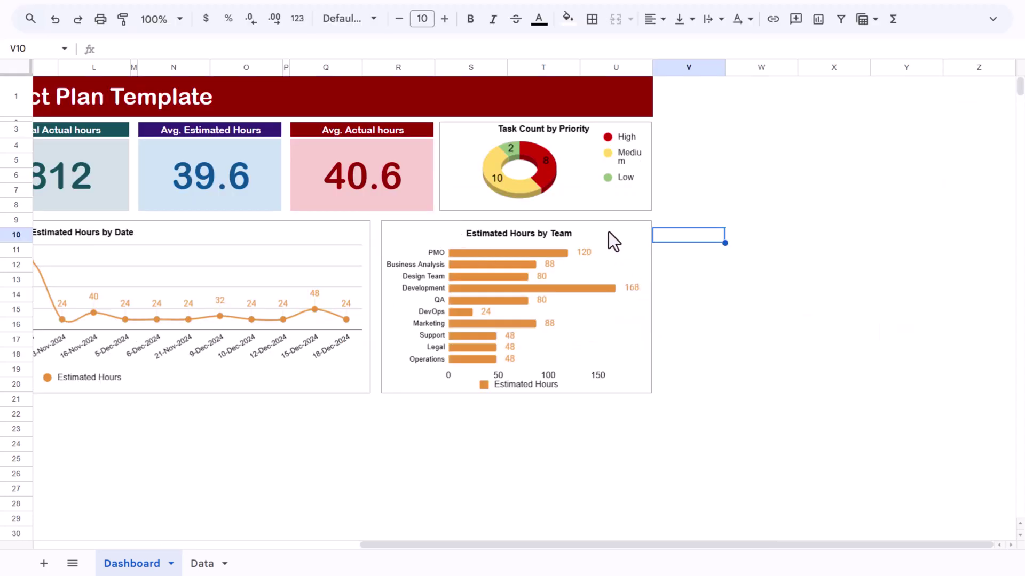
pyautogui.click(608, 232)
pyautogui.click(224, 448)
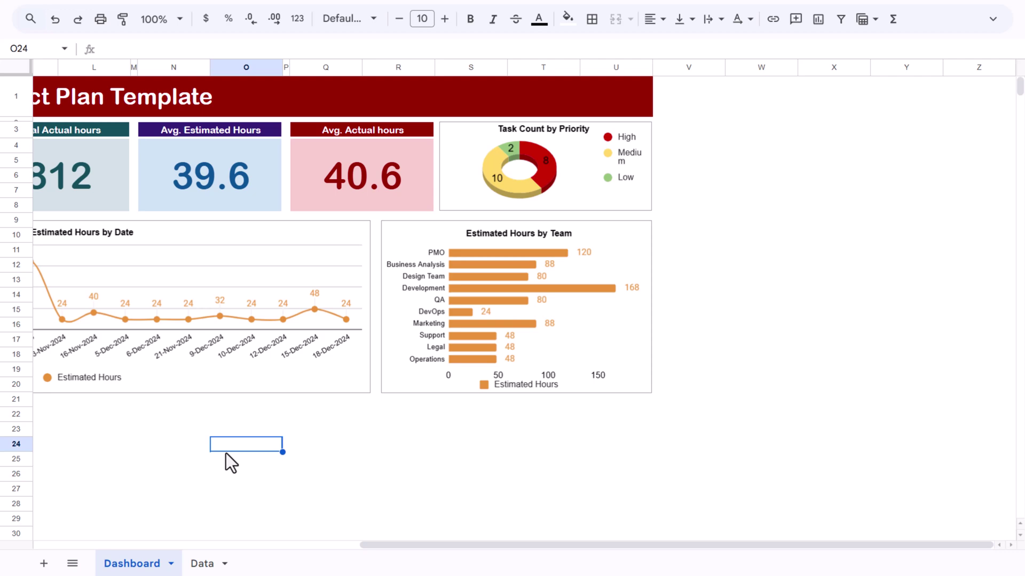
pyautogui.hotkey('ctrl', 'v')
pyautogui.moveTo(325, 396); pyautogui.dragTo(135, 344)
pyautogui.hscroll(-5, 263, 555)
pyautogui.moveTo(381, 438); pyautogui.dragTo(845, 418)
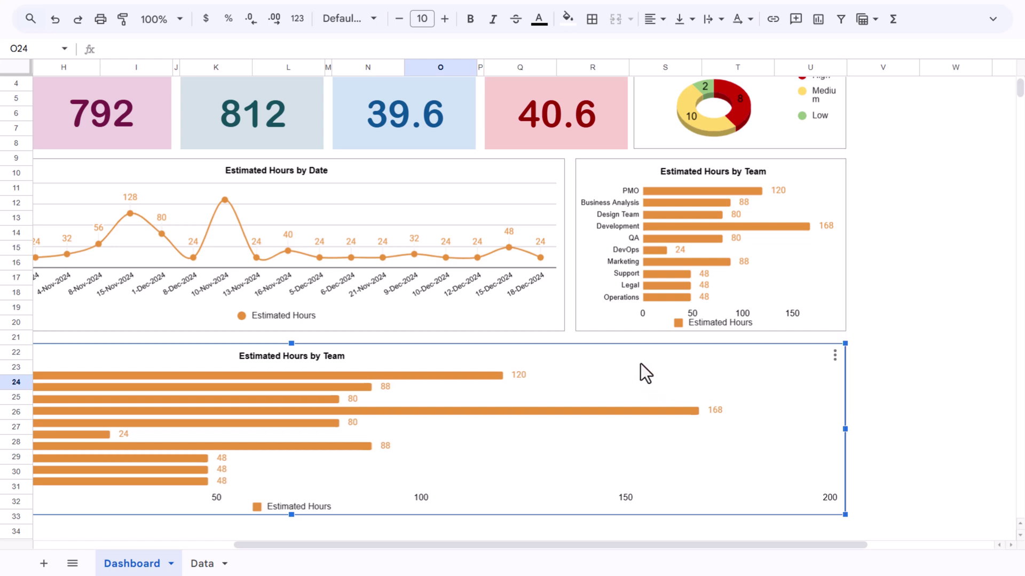
# Change the wide copied chart's type from bar chart to column chart.
pyautogui.doubleClick(684, 357)
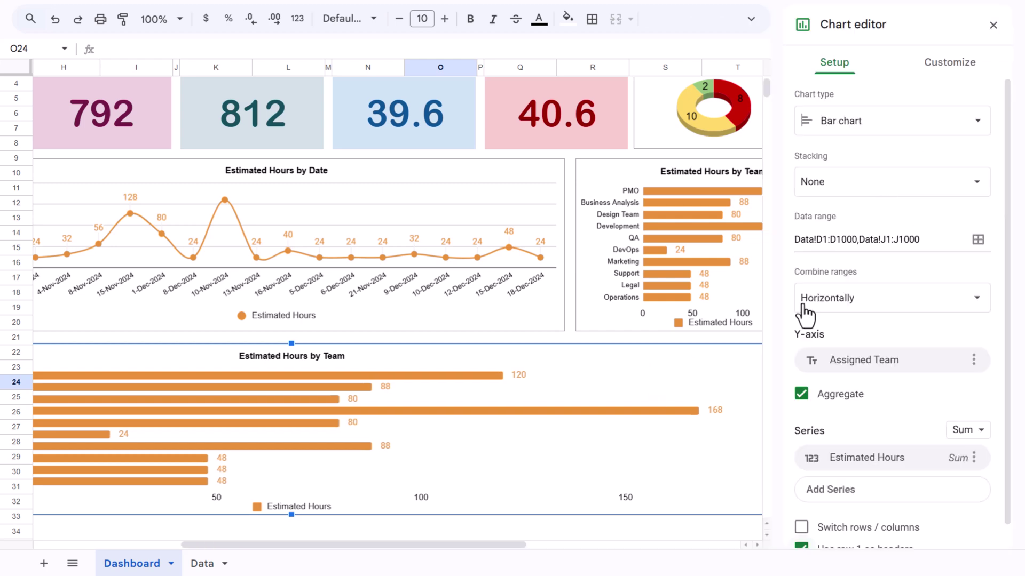
pyautogui.click(870, 124)
pyautogui.scroll(-3, 853, 393)
pyautogui.click(827, 389)
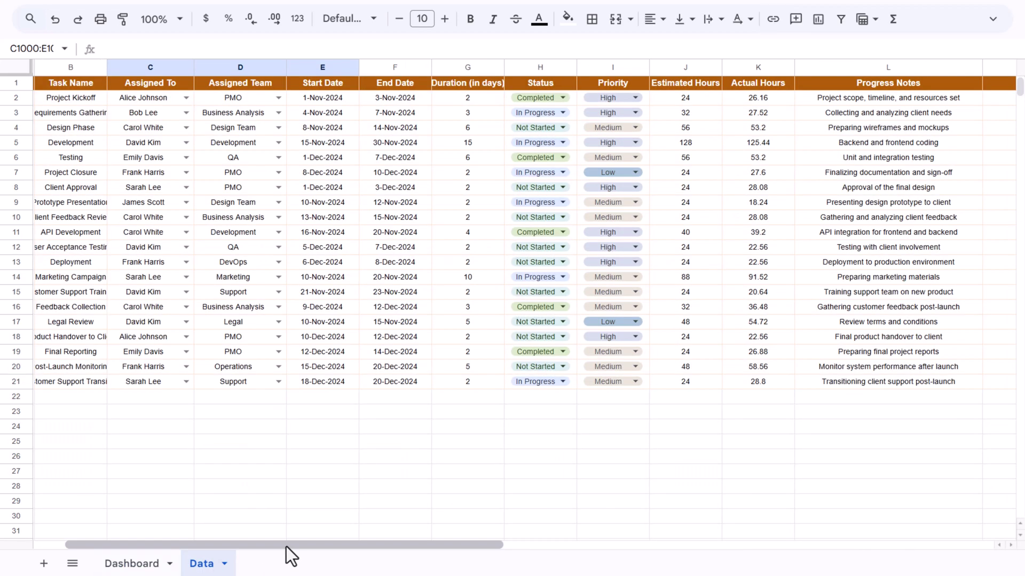
# Check the Task Name column on the Data sheet and set the column chart's first data range to Data!B1:B1000.
pyautogui.moveTo(286, 544); pyautogui.dragTo(222, 550)
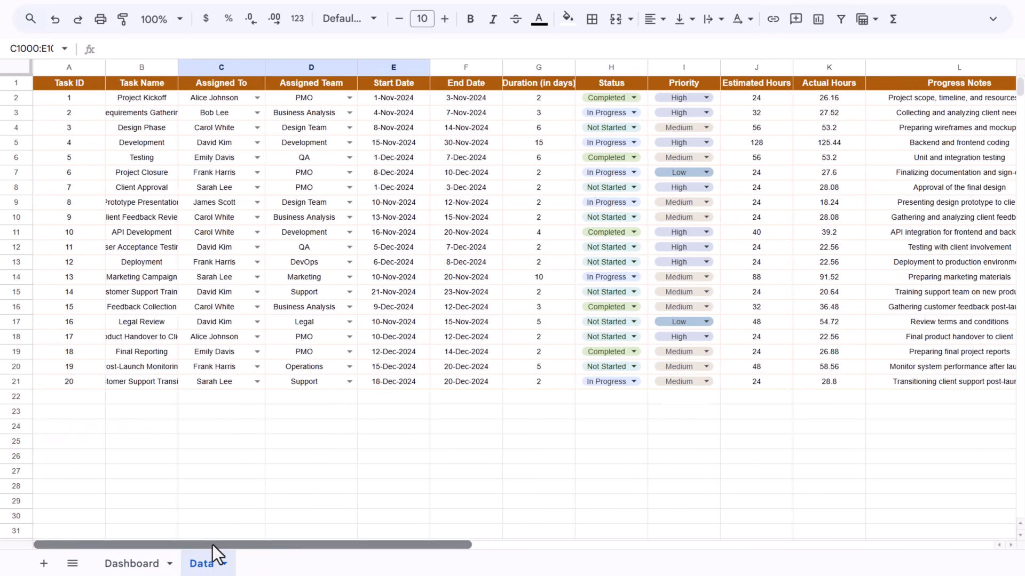
pyautogui.click(142, 67)
pyautogui.click(131, 564)
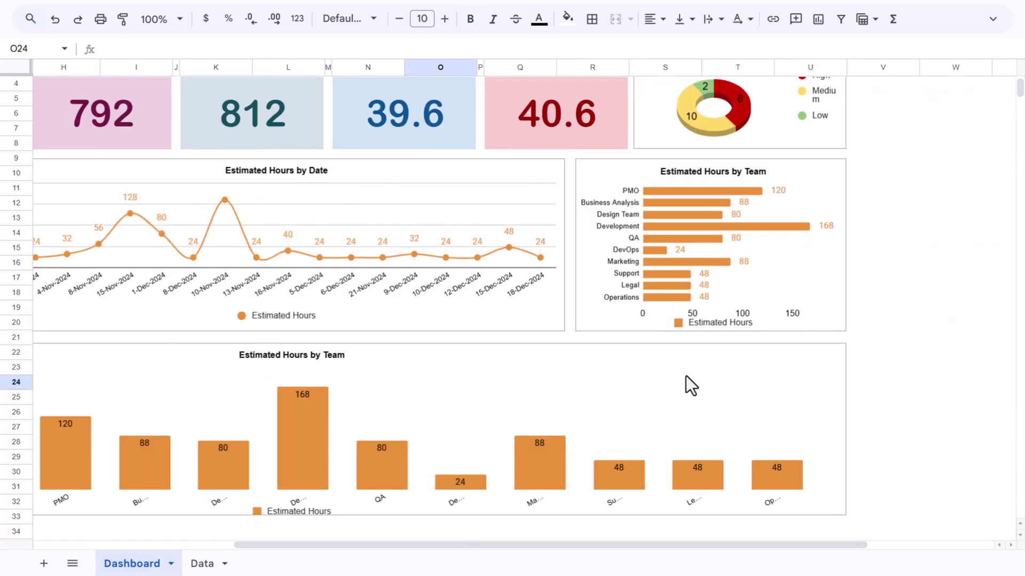
pyautogui.doubleClick(684, 360)
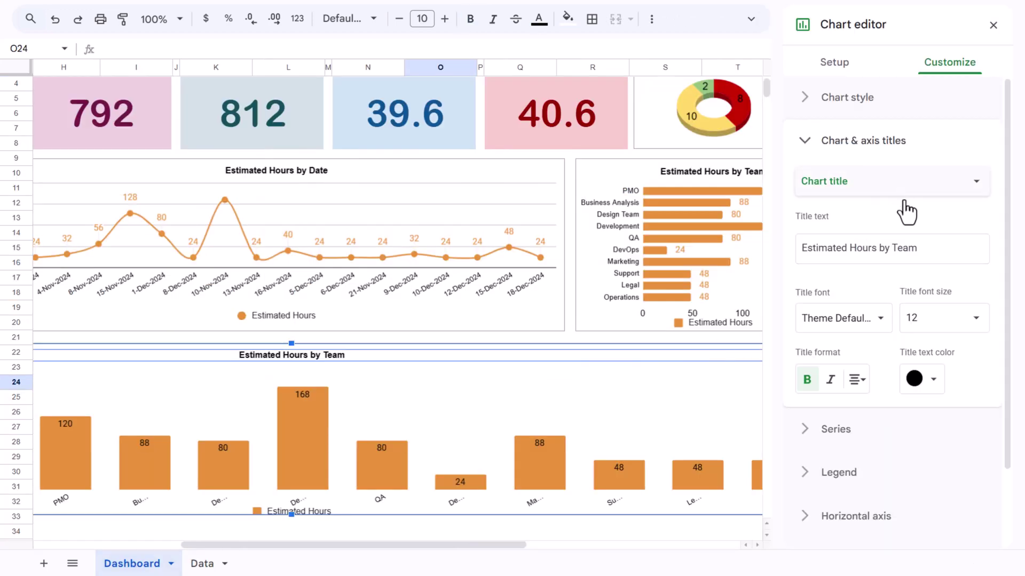
pyautogui.click(834, 63)
pyautogui.click(977, 240)
pyautogui.click(446, 179)
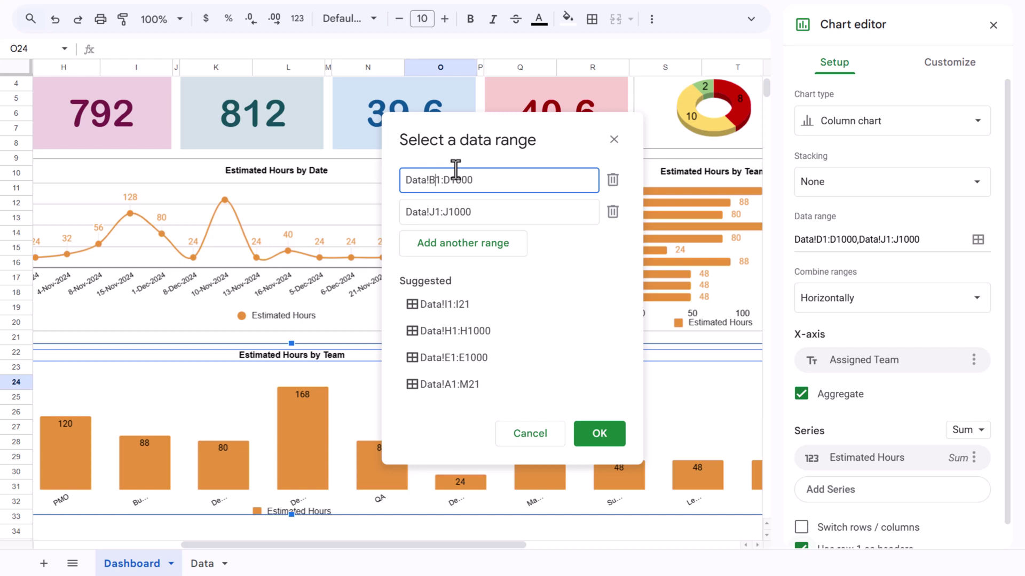
pyautogui.click(608, 438)
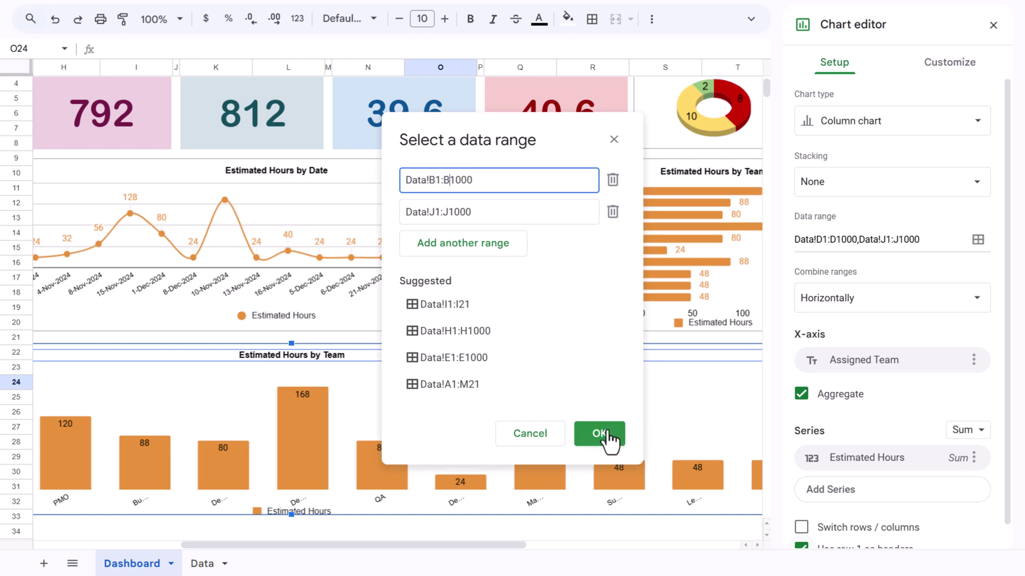
# Turn on the 3D style for the column chart.
pyautogui.click(939, 69)
pyautogui.click(856, 101)
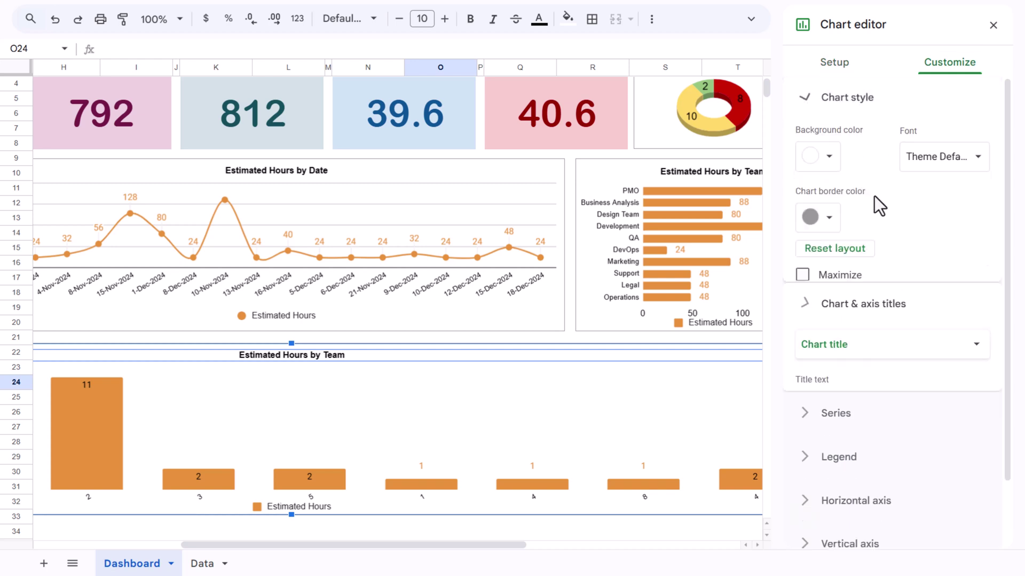
pyautogui.click(804, 298)
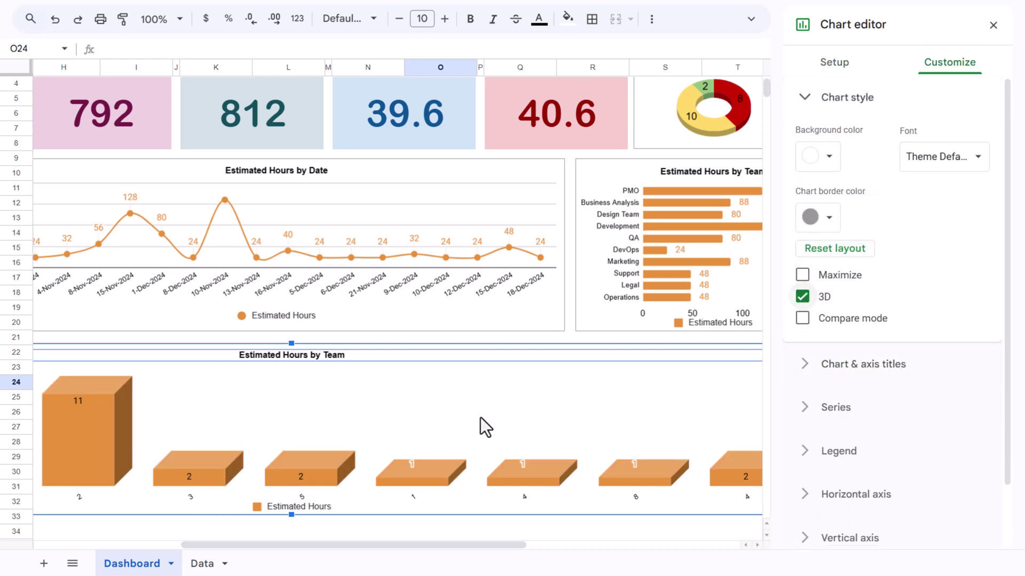
# Change the column chart's title to "Estimated Hours by Task Name".
pyautogui.click(316, 359)
pyautogui.doubleClick(334, 357)
pyautogui.click(337, 356)
pyautogui.doubleClick(337, 355)
pyautogui.write('Task Name')
pyautogui.click(993, 26)
pyautogui.click(928, 265)
# Select the merged Project Plan Template title banner, A1:U1, on the dashboard.
pyautogui.scroll(2, 927, 277)
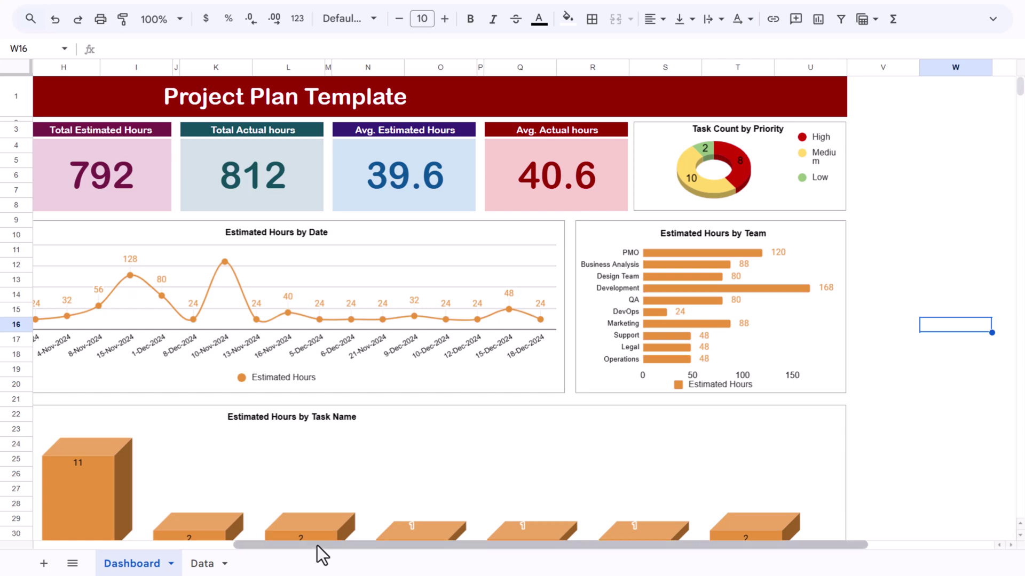
pyautogui.moveTo(317, 545); pyautogui.dragTo(62, 556)
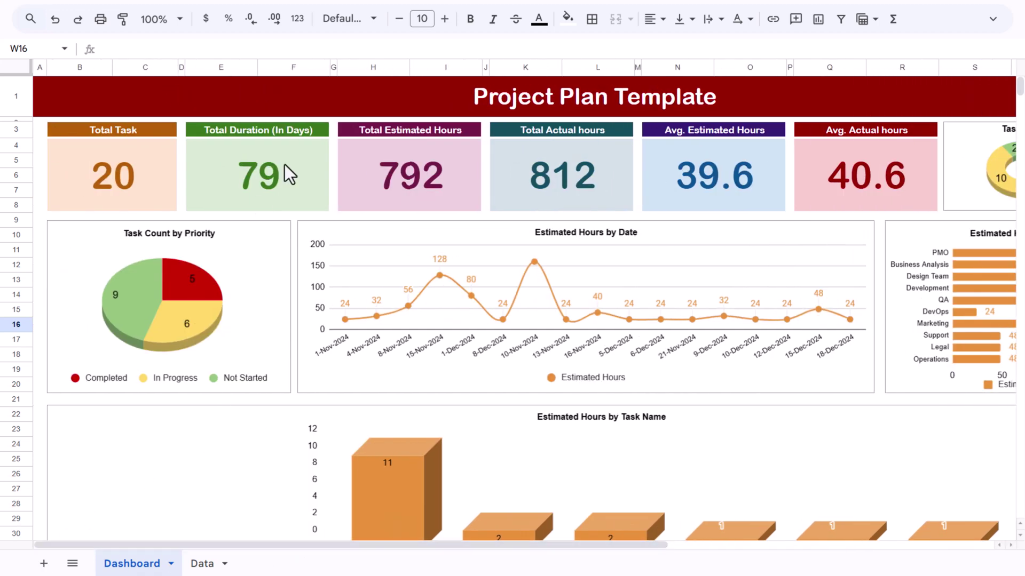
pyautogui.click(336, 93)
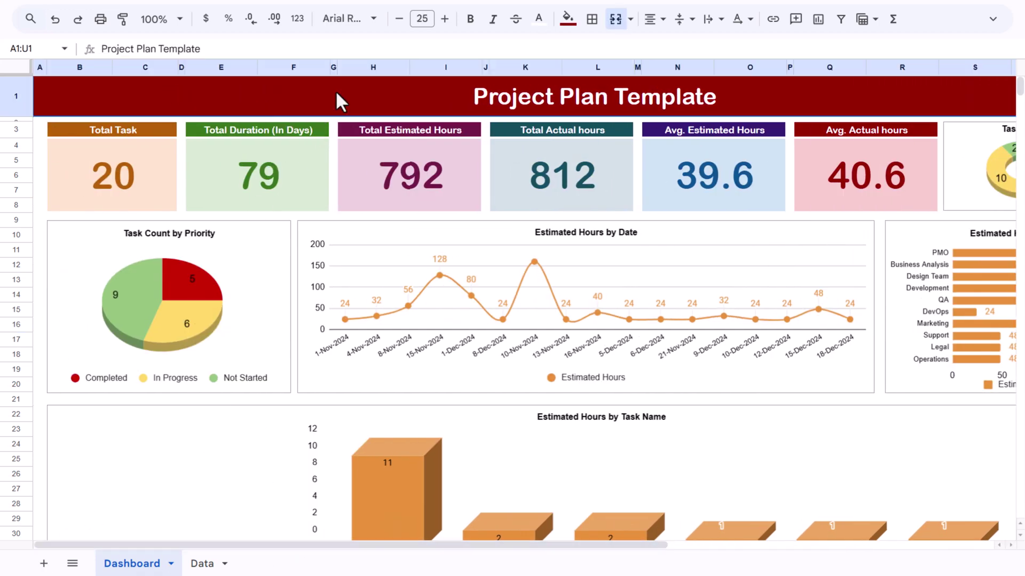